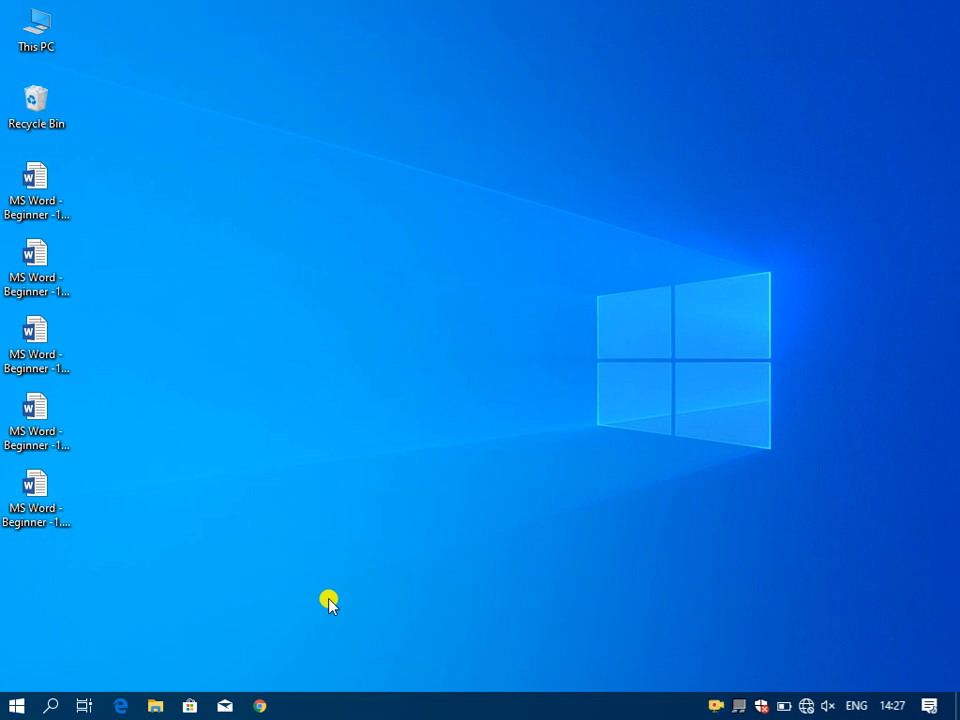
- Launch Word 2013 and open the recent document "MS Word - Beginner -1.3 - Working with Table"
{"action": "left_click", "coordinate": [16, 705]}
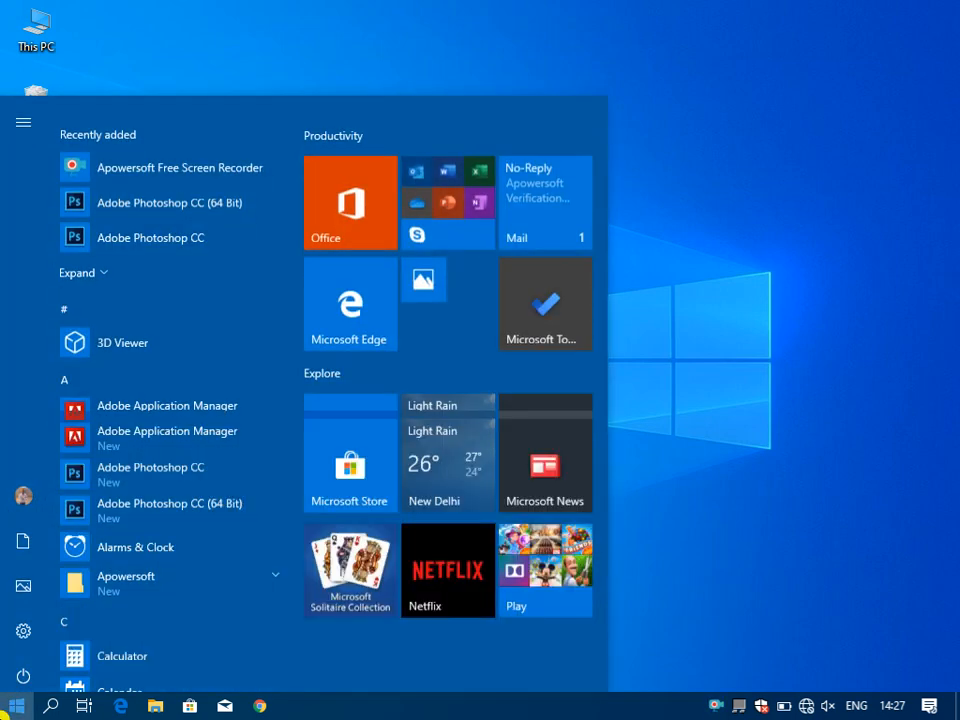
{"action": "scroll", "coordinate": [100, 590], "scroll_direction": "down", "scroll_amount": 5}
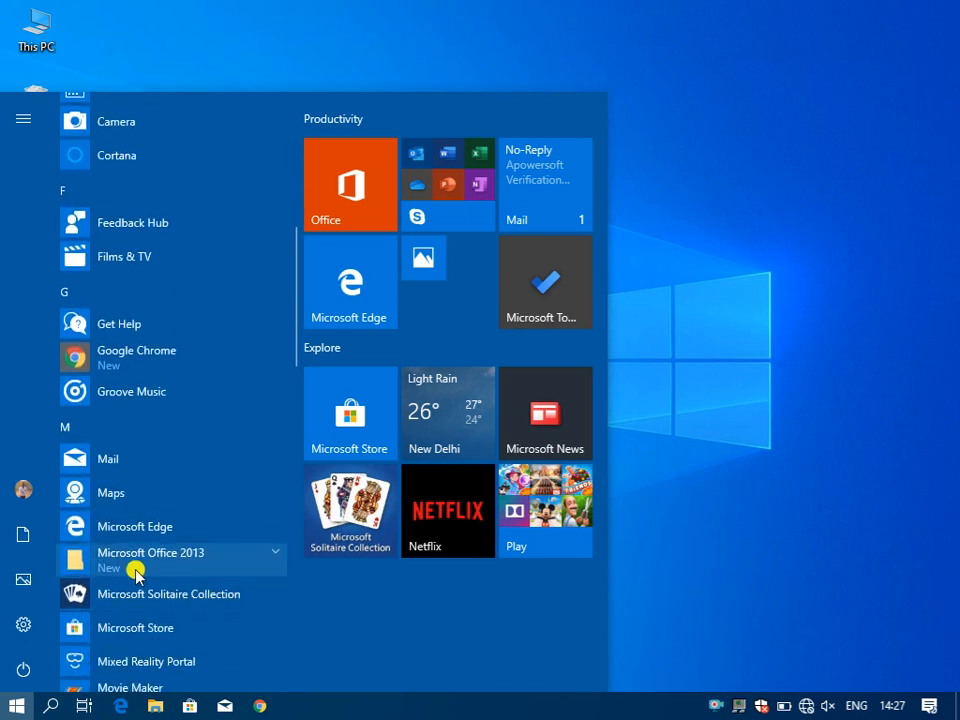
{"action": "left_click", "coordinate": [219, 552]}
{"action": "scroll", "coordinate": [219, 552], "scroll_direction": "down", "scroll_amount": 5}
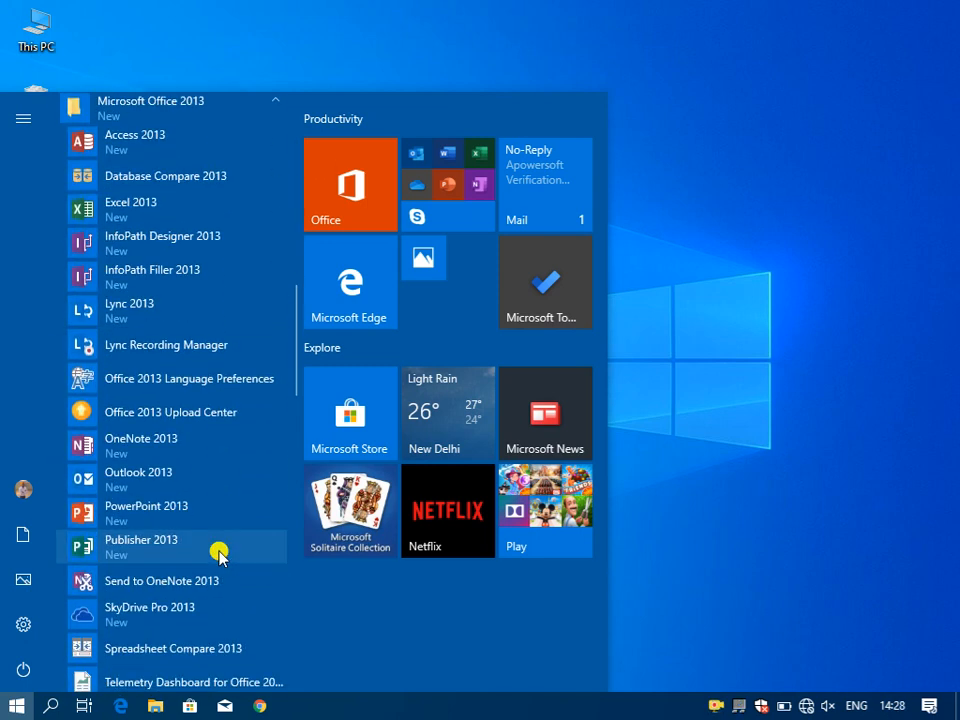
{"action": "scroll", "coordinate": [152, 592], "scroll_direction": "down", "scroll_amount": 3}
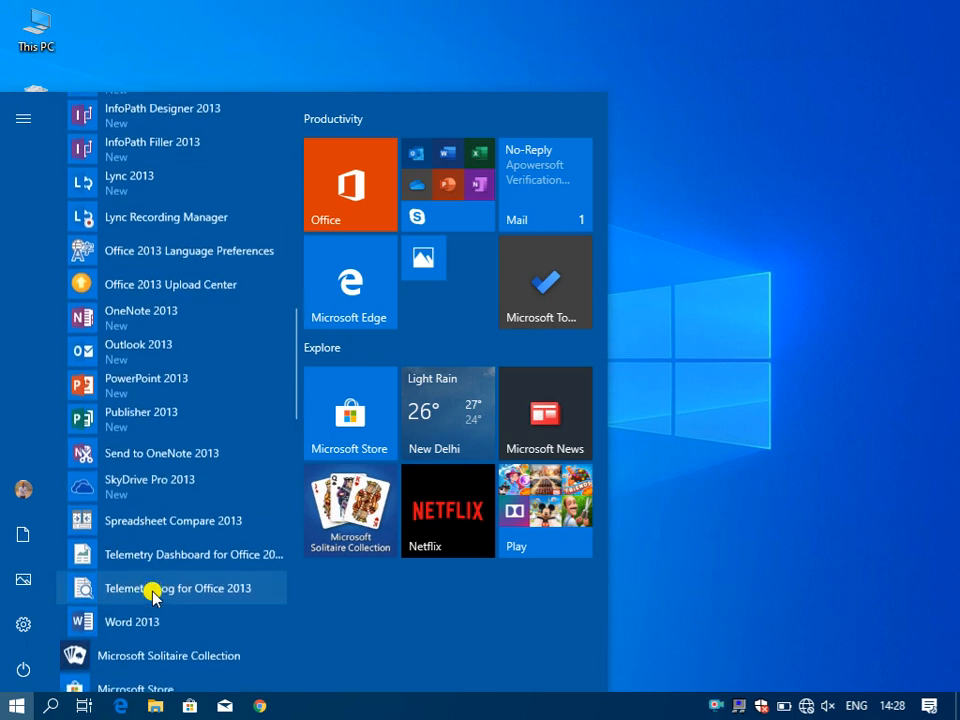
{"action": "left_click", "coordinate": [138, 608]}
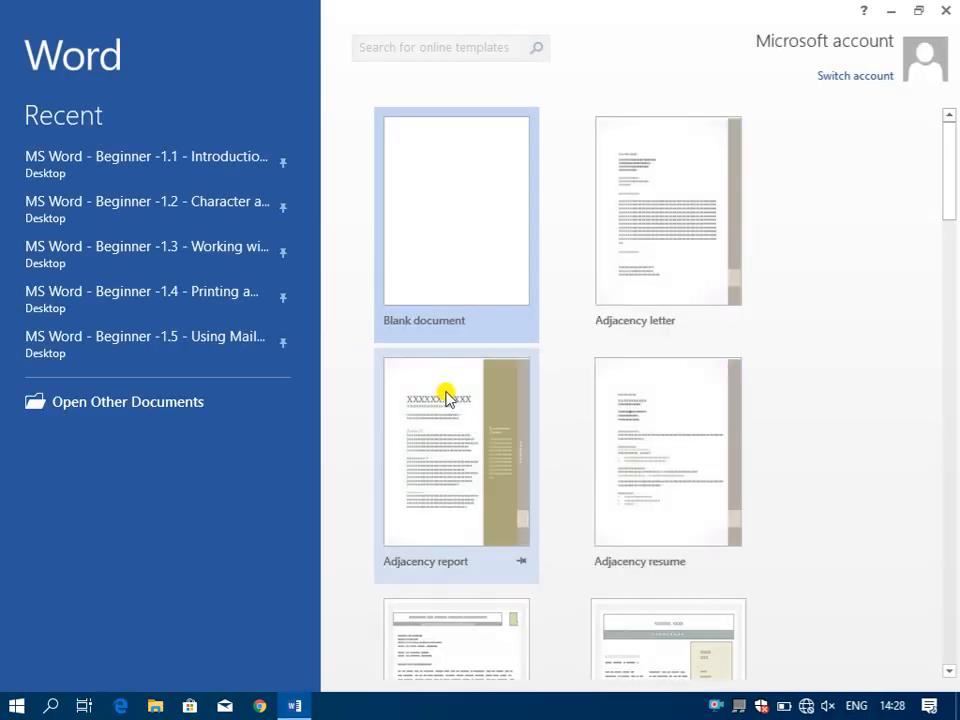
{"action": "left_click", "coordinate": [231, 254]}
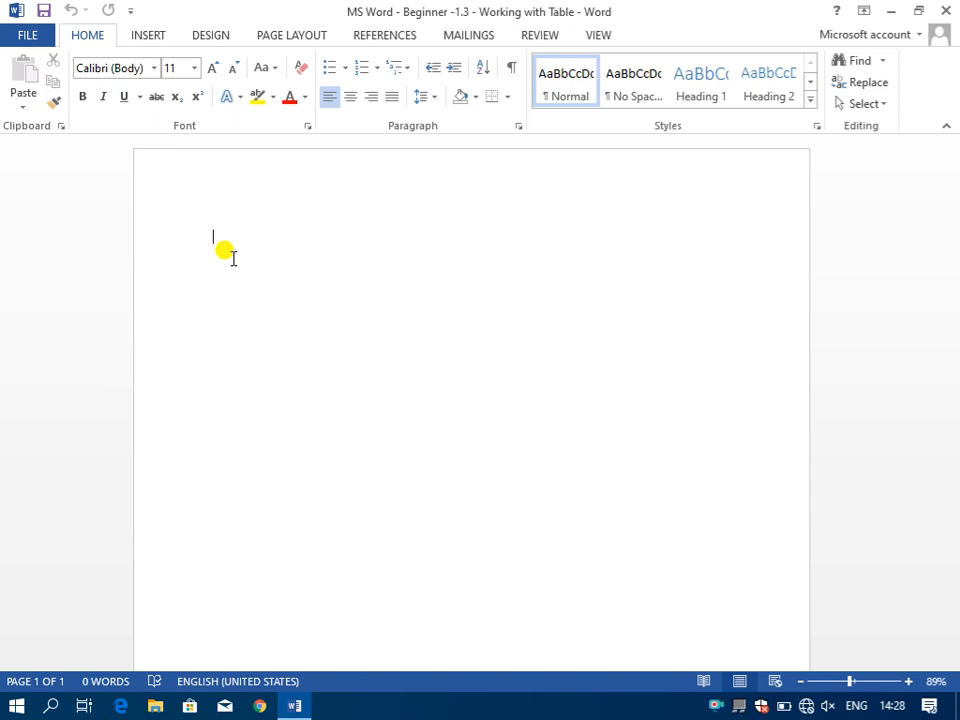
- Insert a table of seven columns and five rows using the size grid, and undo the insertion
{"action": "left_click", "coordinate": [145, 38]}
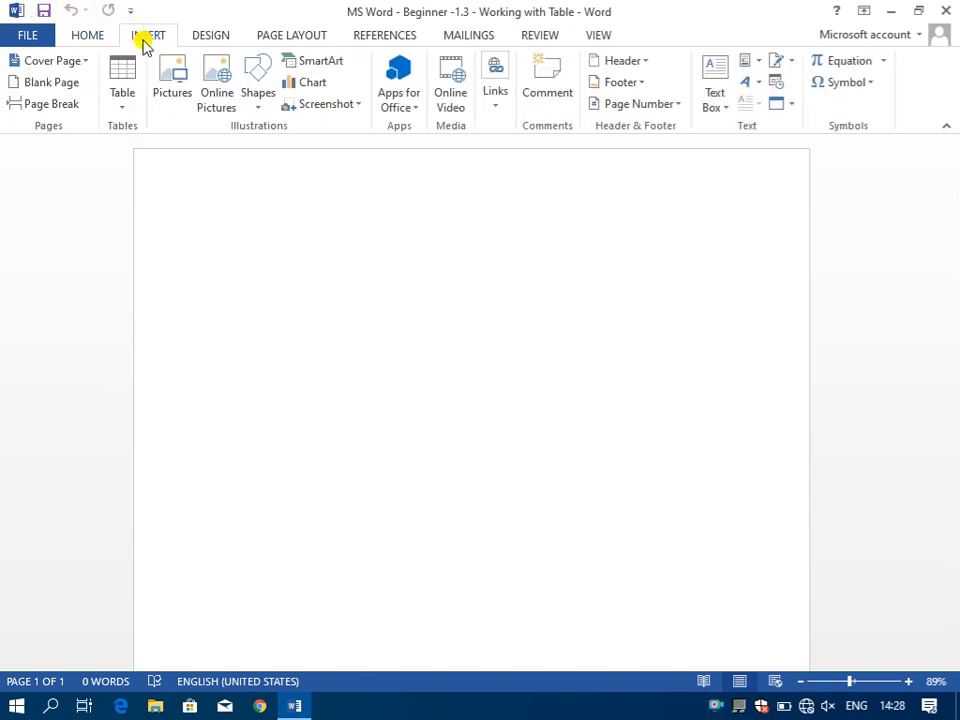
{"action": "left_click", "coordinate": [122, 85]}
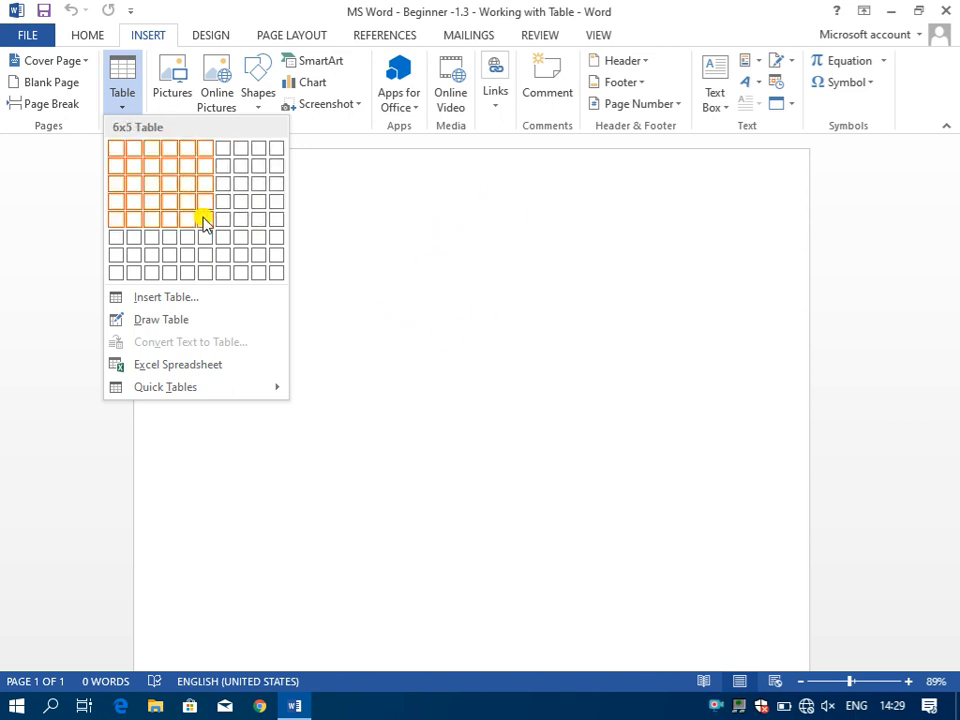
{"action": "left_click", "coordinate": [108, 80]}
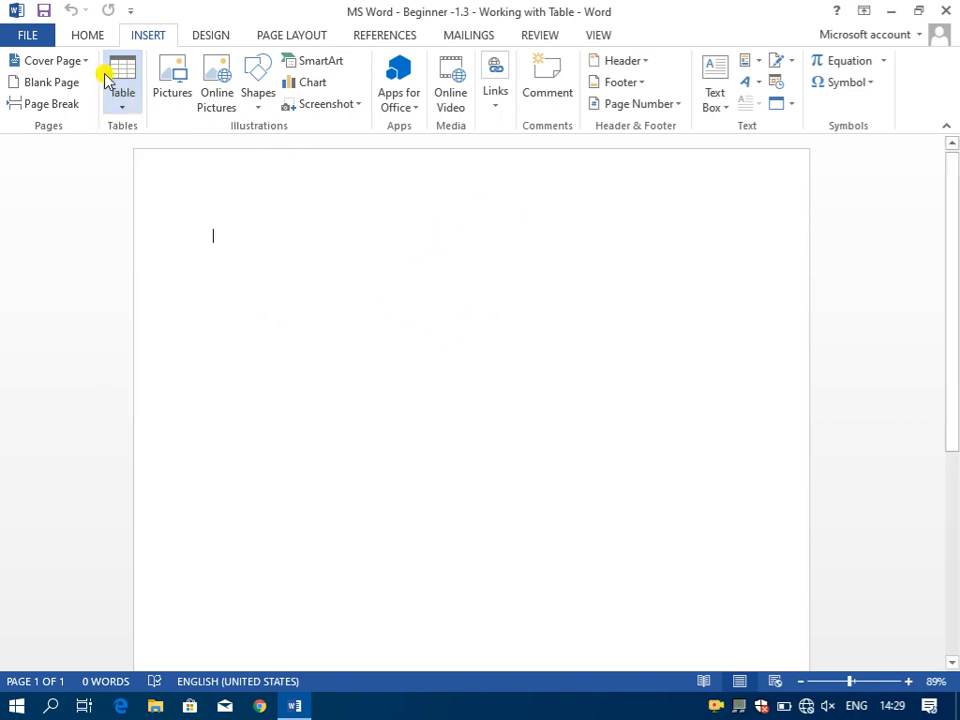
{"action": "left_click", "coordinate": [122, 80]}
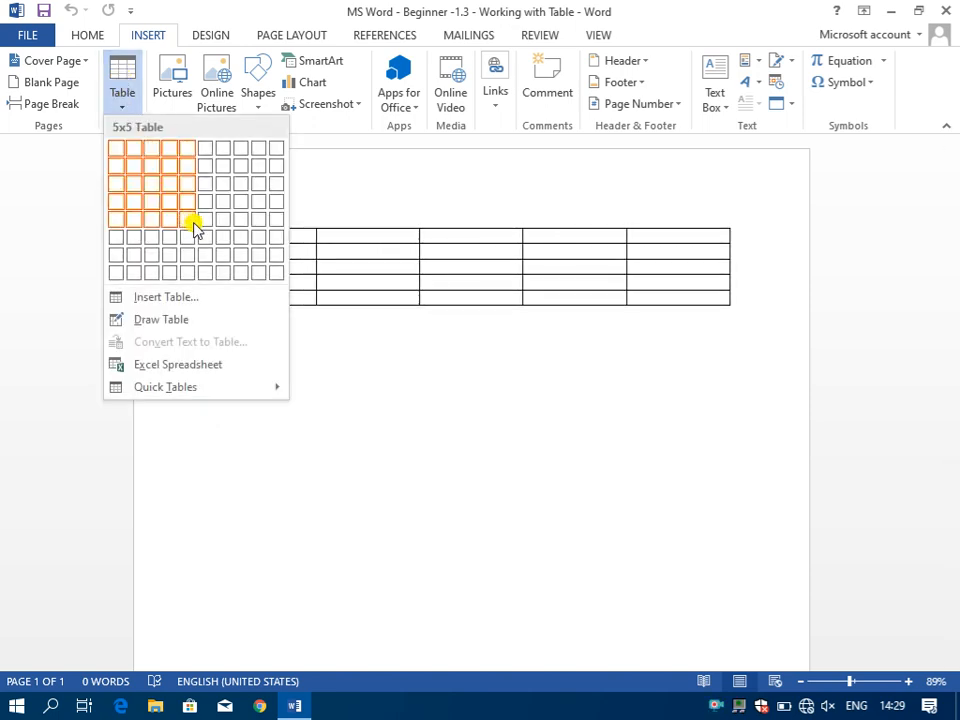
{"action": "left_click", "coordinate": [229, 226]}
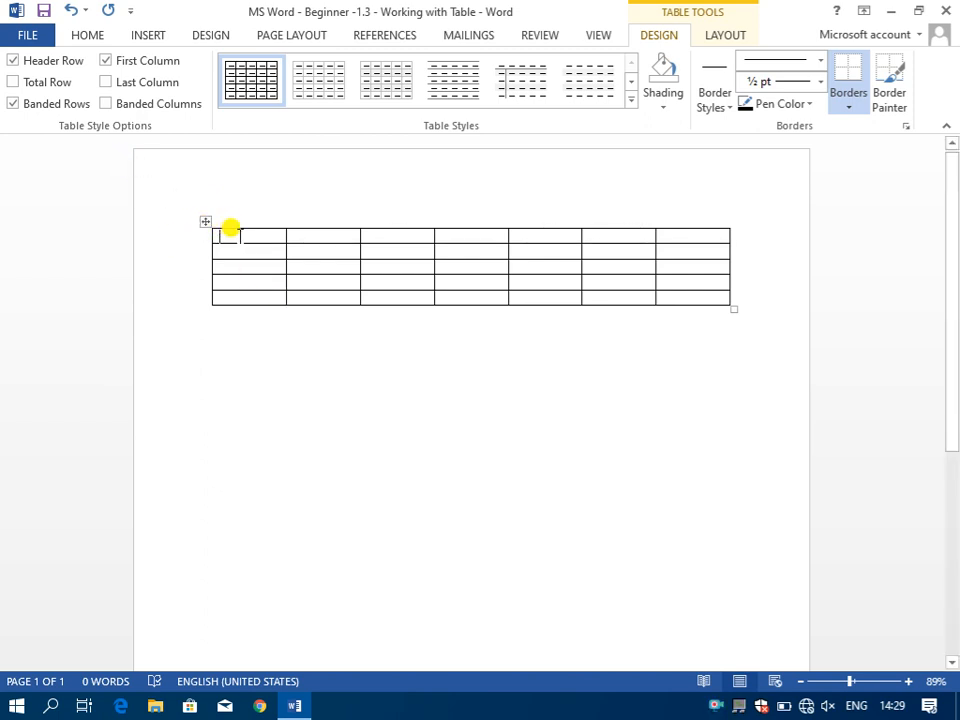
{"action": "key", "text": "ctrl+z"}
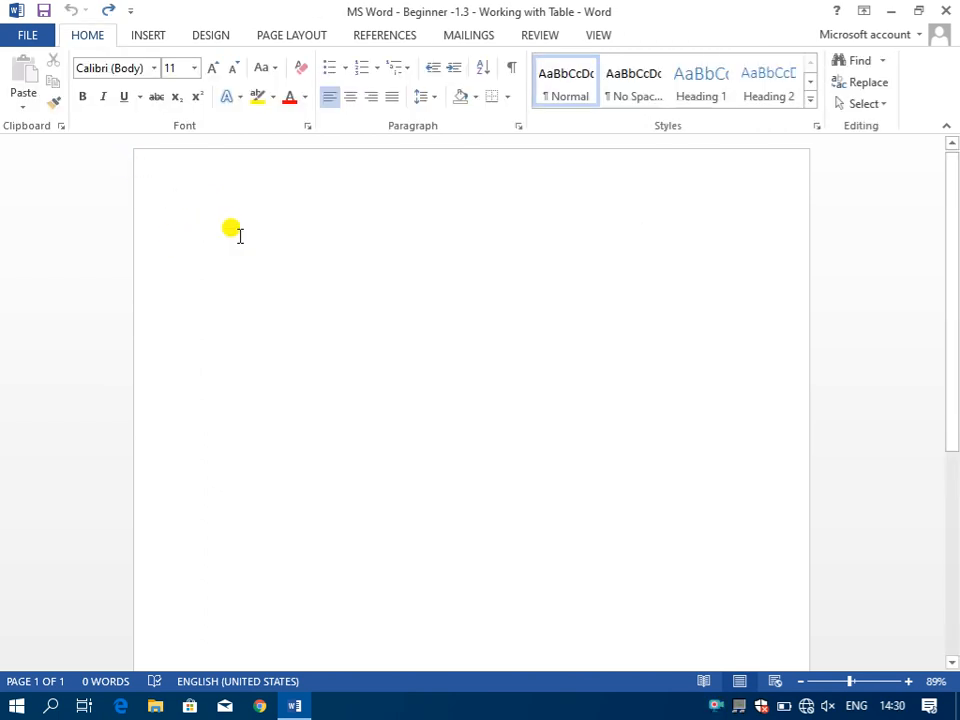
- Insert a table by specifying 4 columns and 20 rows with fixed column width, and undo the insertion
{"action": "left_click", "coordinate": [147, 36]}
{"action": "left_click", "coordinate": [126, 88]}
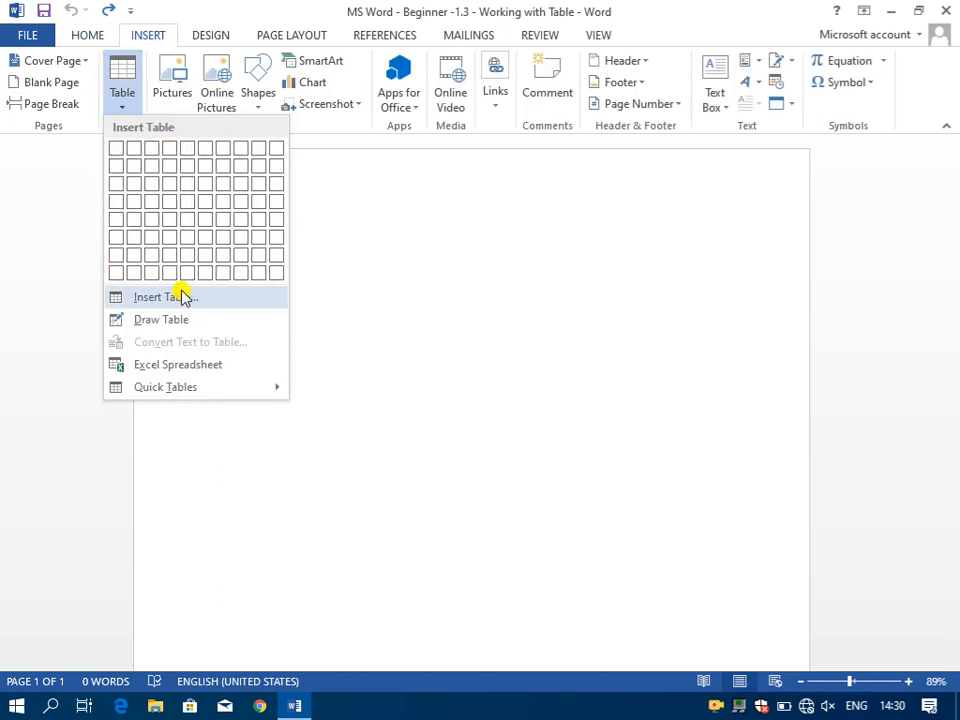
{"action": "left_click", "coordinate": [207, 298]}
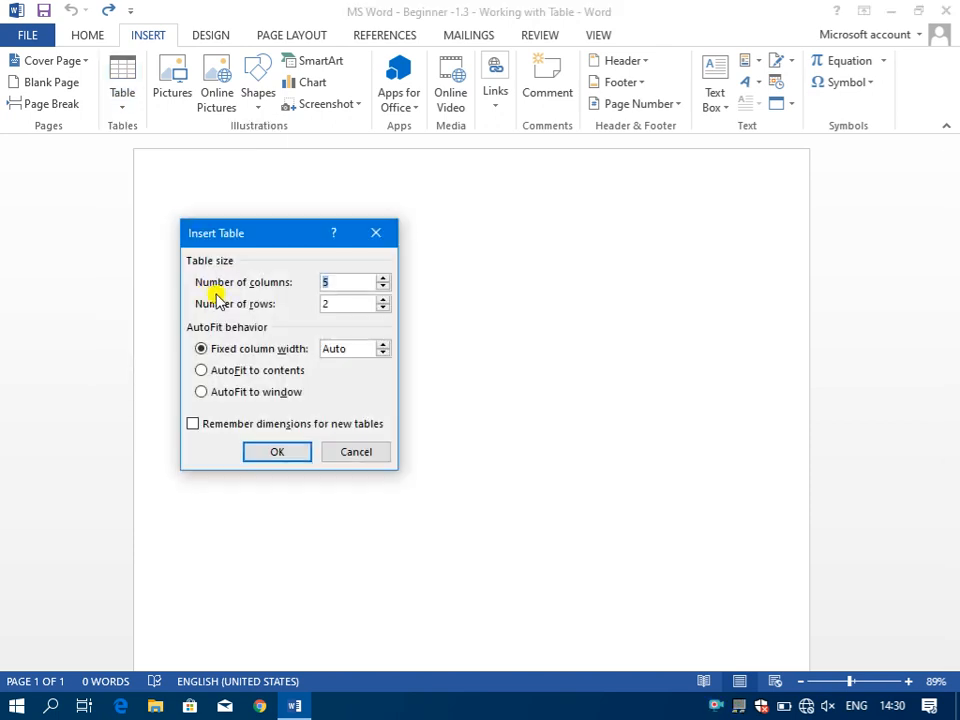
{"action": "left_click_drag", "start_coordinate": [236, 247], "coordinate": [455, 220]}
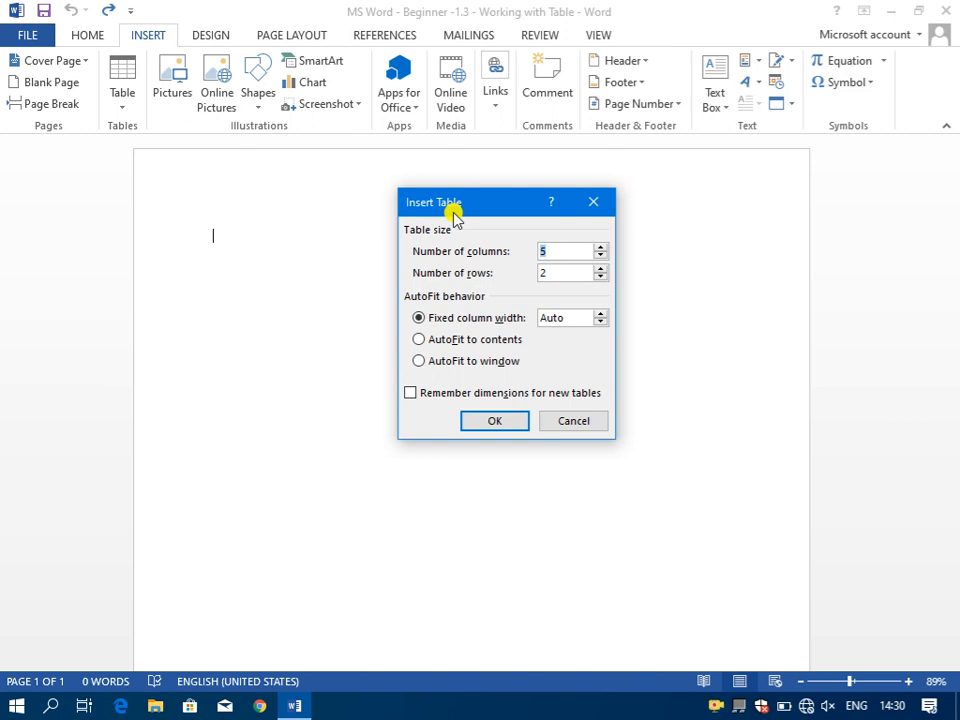
{"action": "type", "text": "4"}
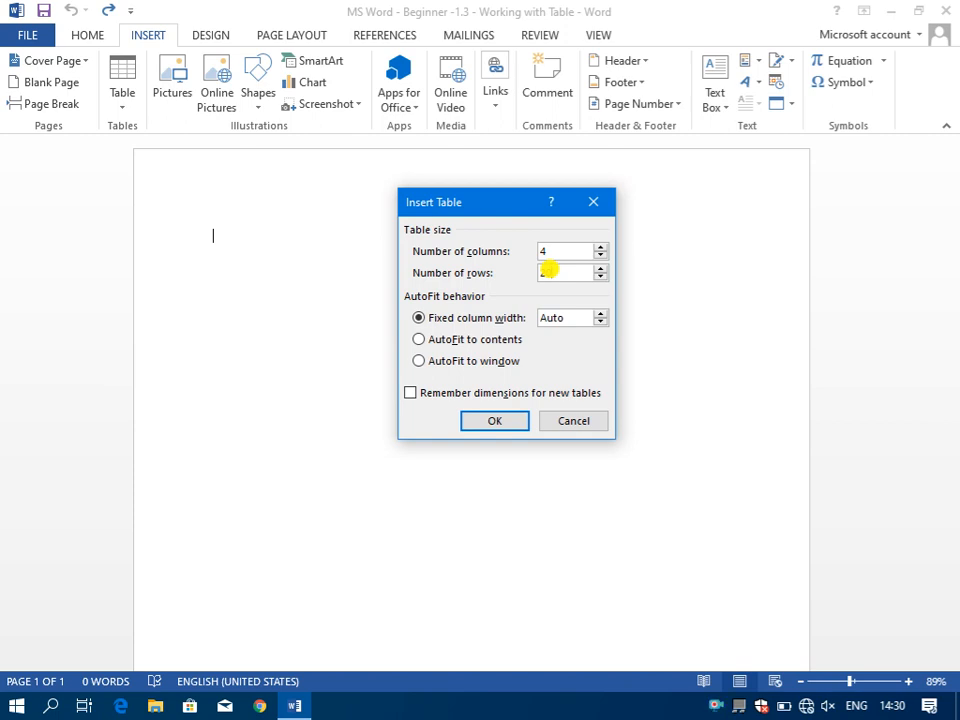
{"action": "type", "text": "20"}
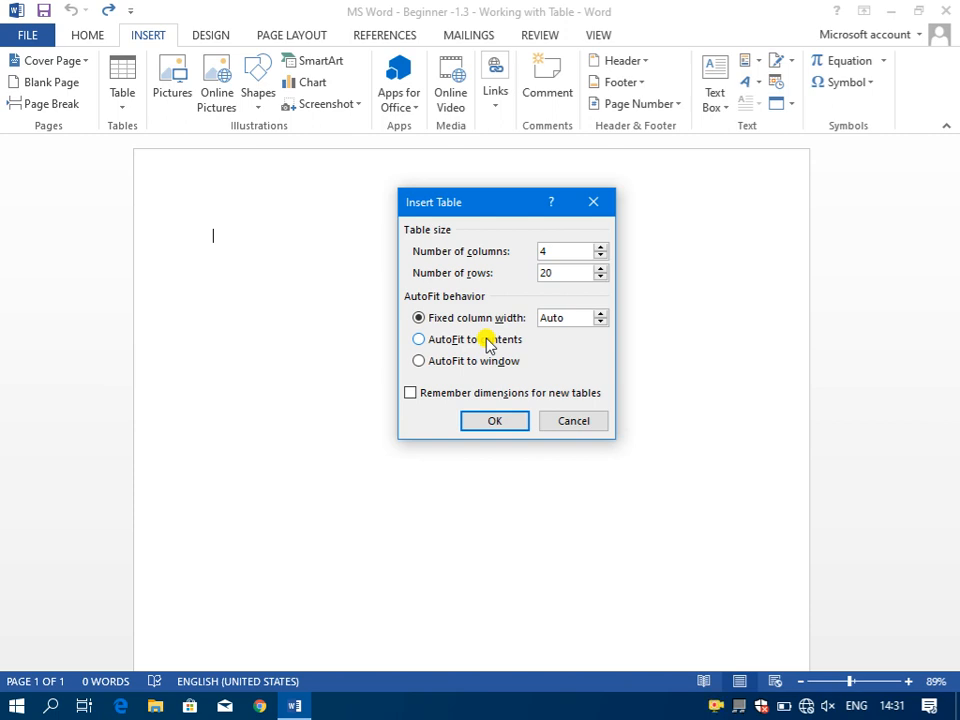
{"action": "left_click", "coordinate": [516, 422]}
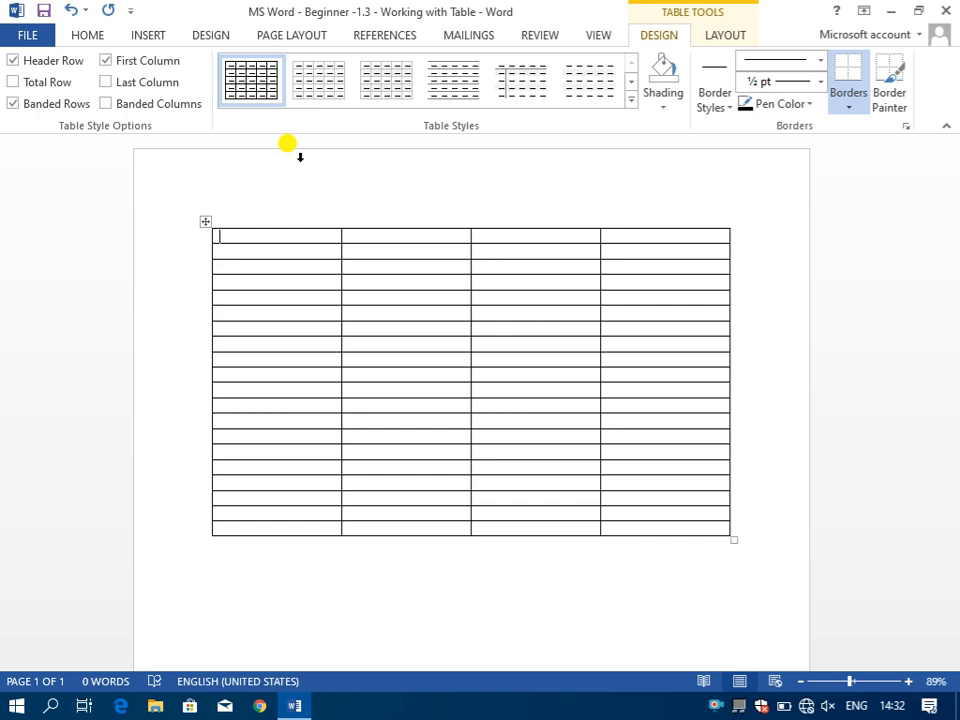
{"action": "key", "text": "ctrl+z"}
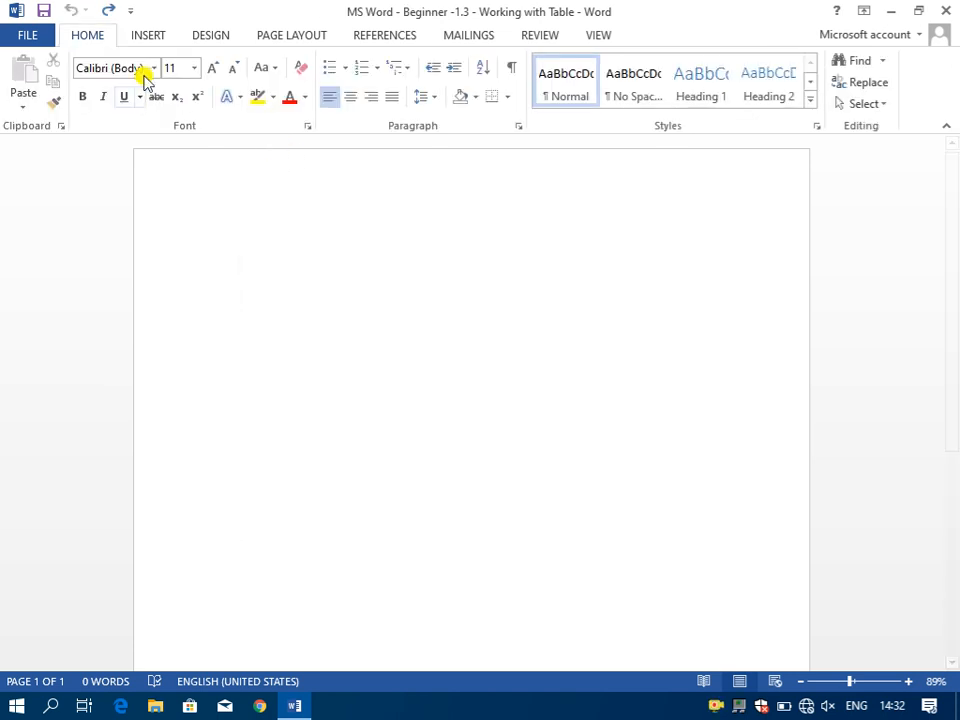
- Insert an embedded Excel spreadsheet as a table in the blank document
{"action": "left_click", "coordinate": [150, 38]}
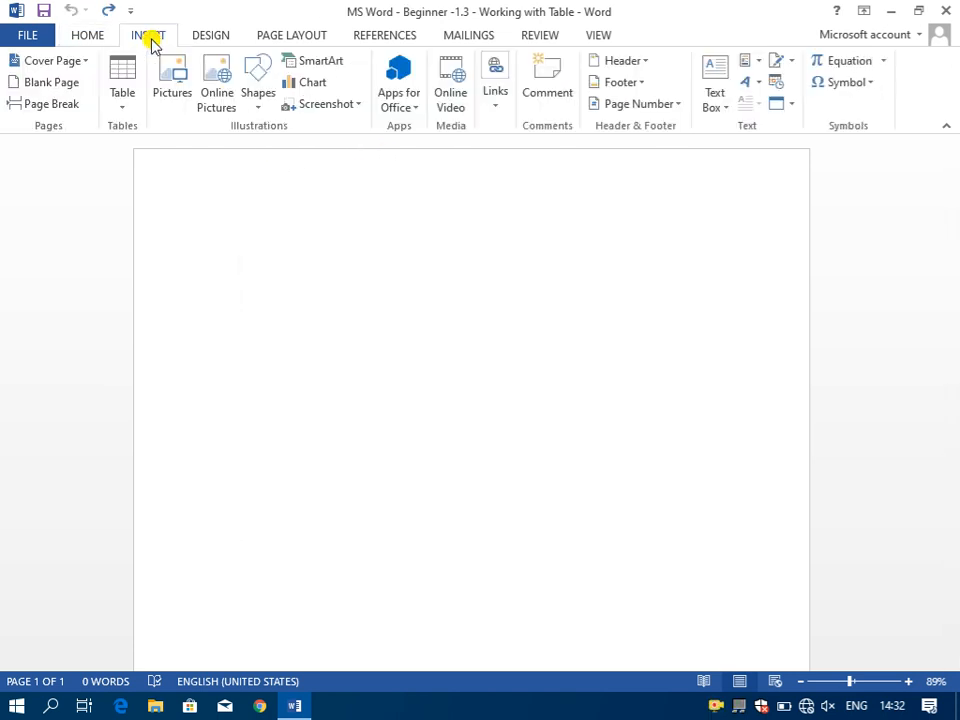
{"action": "left_click", "coordinate": [124, 86]}
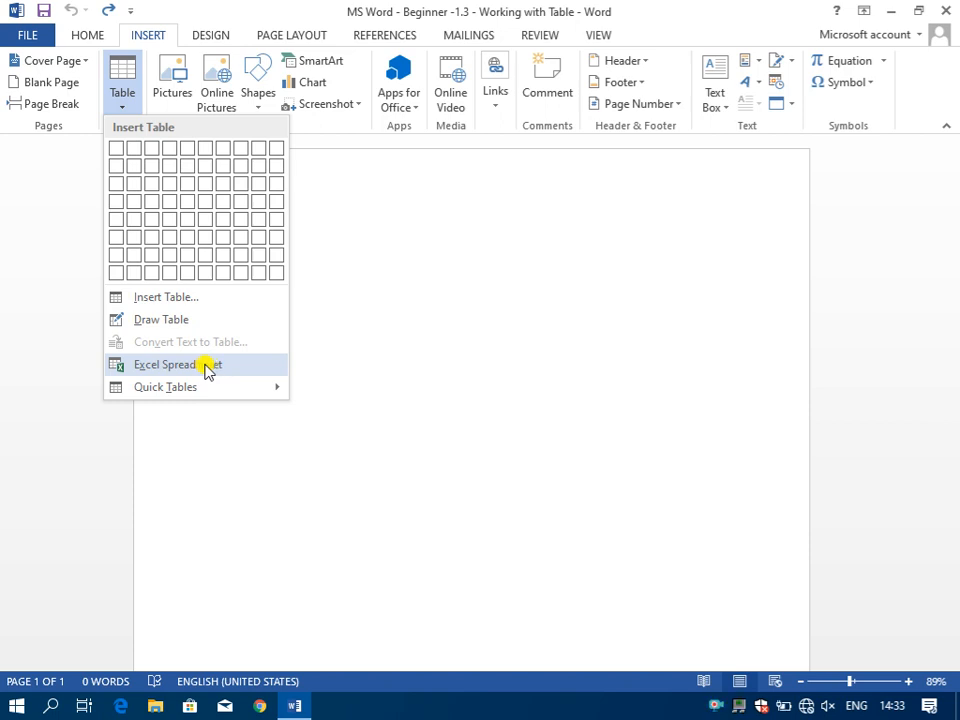
{"action": "left_click", "coordinate": [203, 365]}
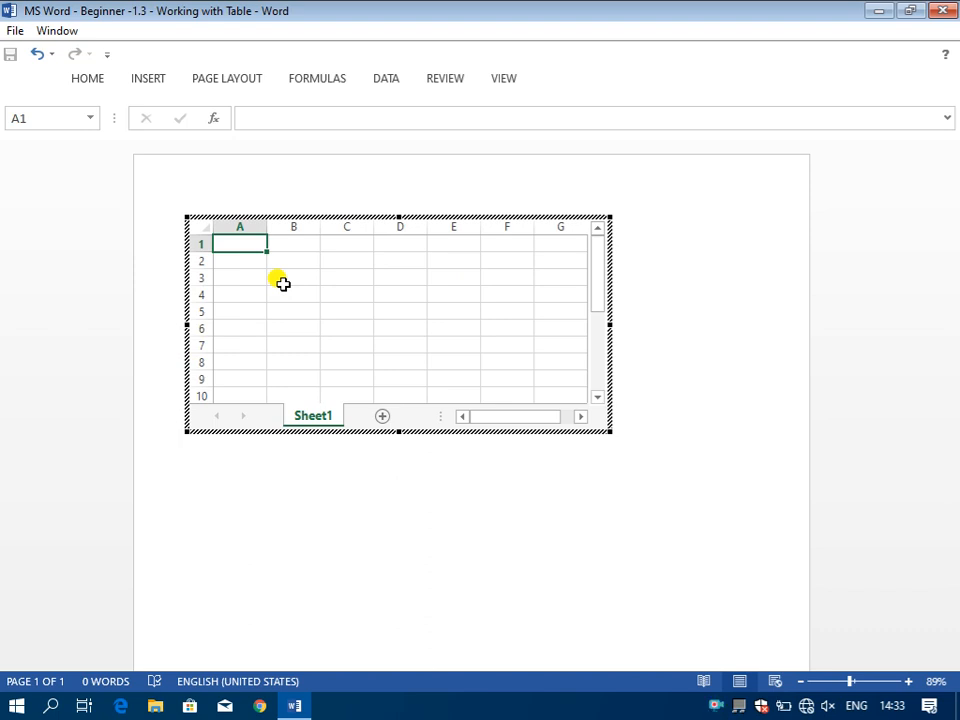
- Enter the headers Names, Hindi, Maths and Sci in cells A1 to D1 of the embedded sheet
{"action": "type", "text": "Names"}
{"action": "key", "text": "Tab"}
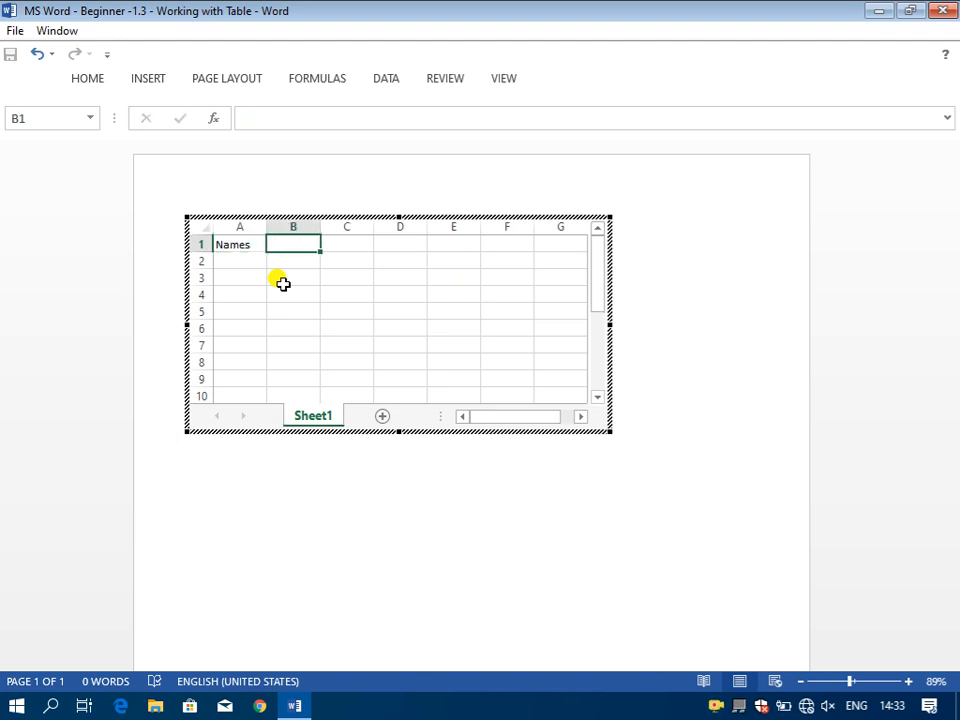
{"action": "type", "text": "Hindi"}
{"action": "key", "text": "Tab"}
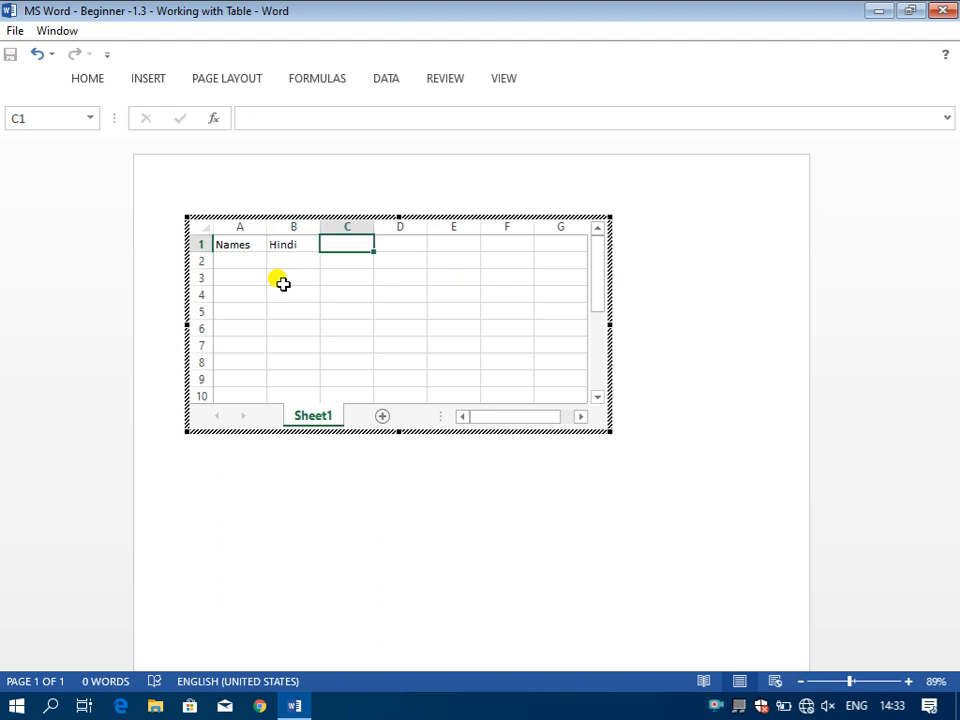
{"action": "type", "text": "Maths"}
{"action": "key", "text": "Tab"}
{"action": "type", "text": "Sci"}
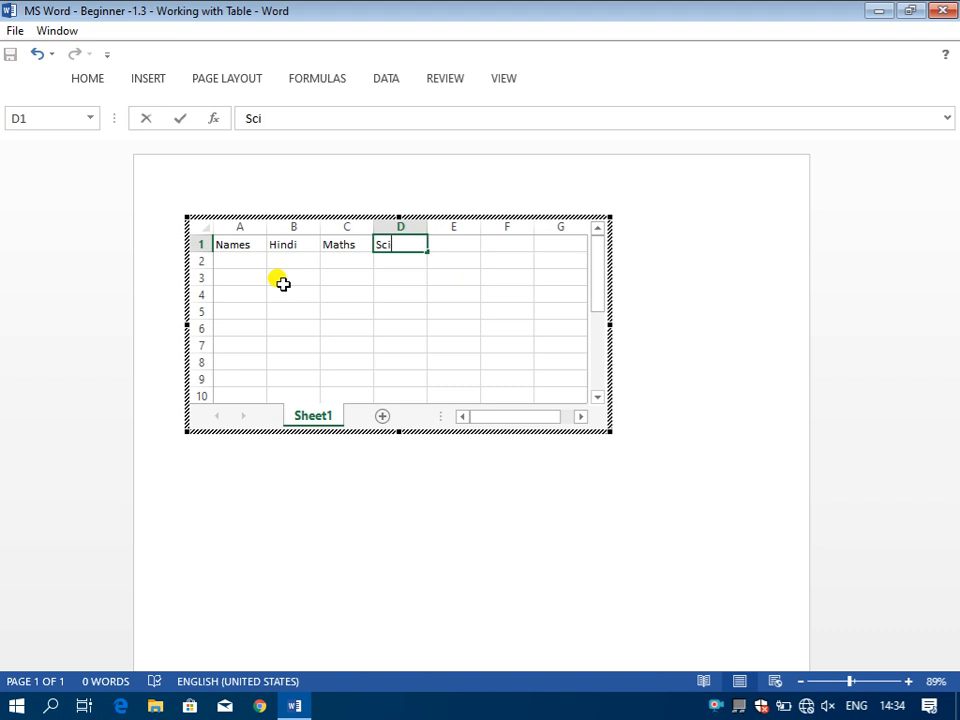
{"action": "key", "text": "Tab"}
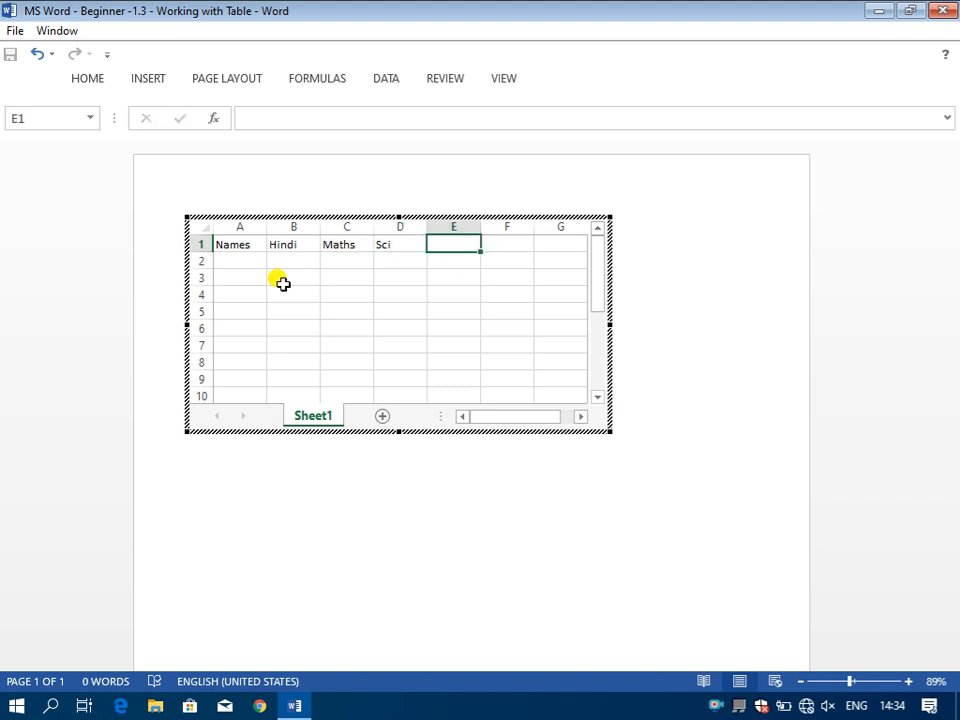
- Add the headers Total and Max in cells E1 and F1
{"action": "type", "text": "Total"}
{"action": "key", "text": "Tab"}
{"action": "type", "text": "Maax"}
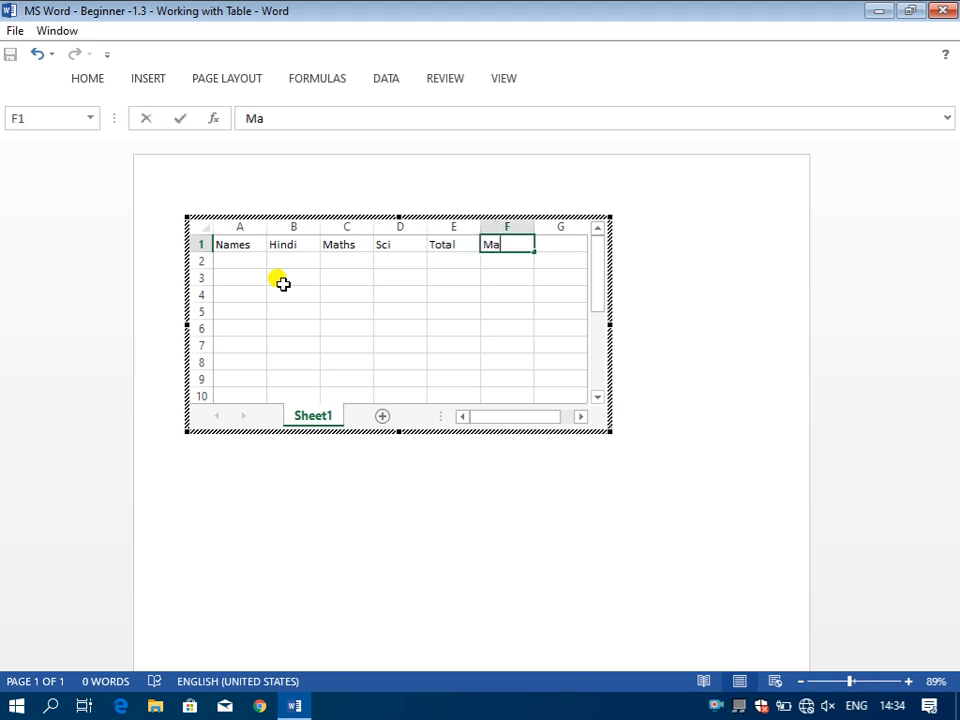
{"action": "key", "text": "BackSpace"}
{"action": "key", "text": "BackSpace"}
{"action": "key", "text": "BackSpace"}
{"action": "key", "text": "BackSpace"}
{"action": "type", "text": "Max"}
{"action": "key", "text": "Tab"}
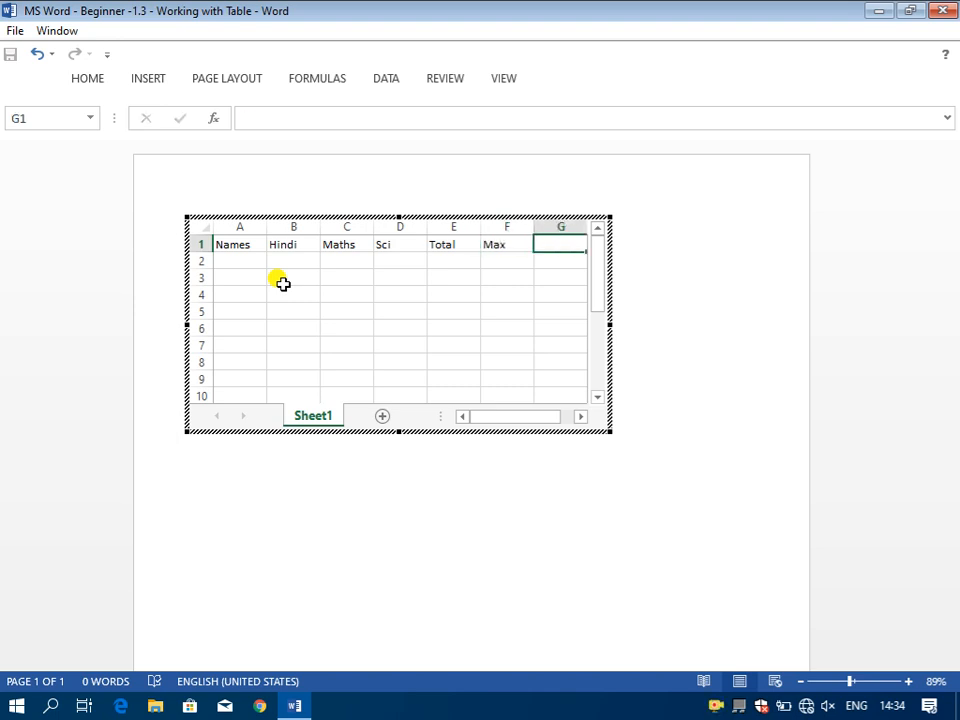
- Fill cells A2 to A4 under the Names header with three students' first names
{"action": "key", "text": "Down"}
{"action": "key", "text": "Left"}
{"action": "key", "text": "Left"}
{"action": "key", "text": "Left"}
{"action": "key", "text": "Left"}
{"action": "key", "text": "Left"}
{"action": "key", "text": "Left"}
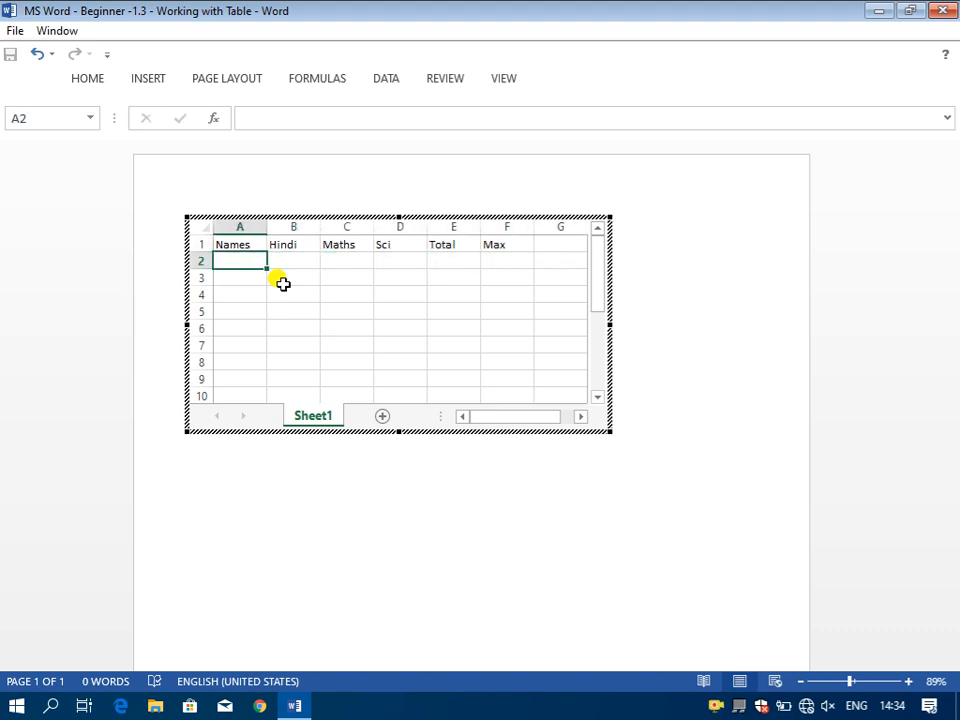
{"action": "type", "text": "Robbie"}
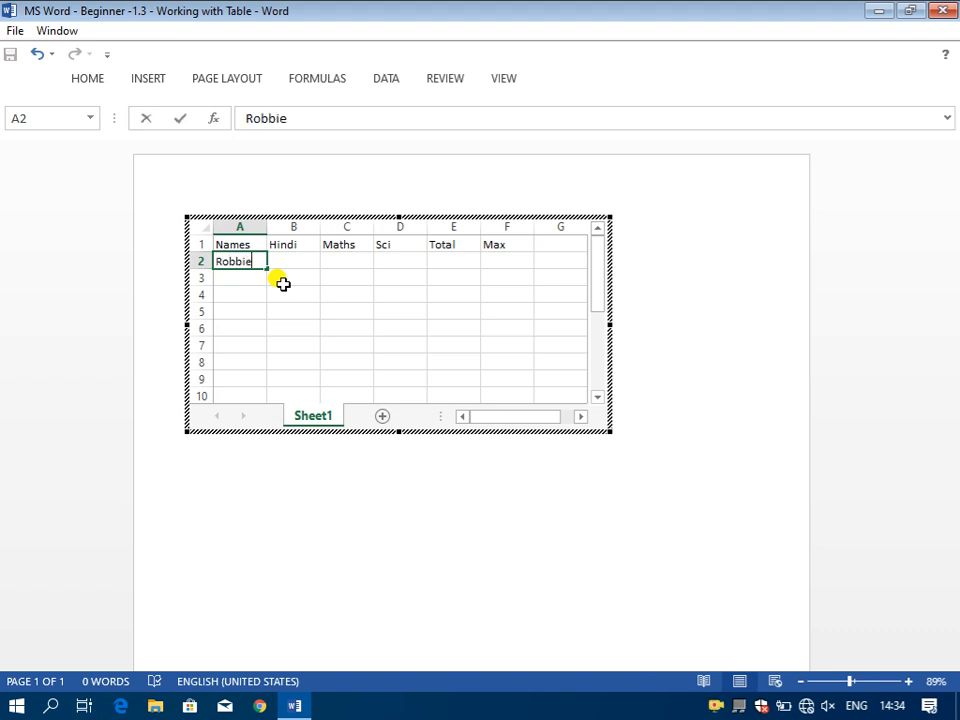
{"action": "key", "text": "Return"}
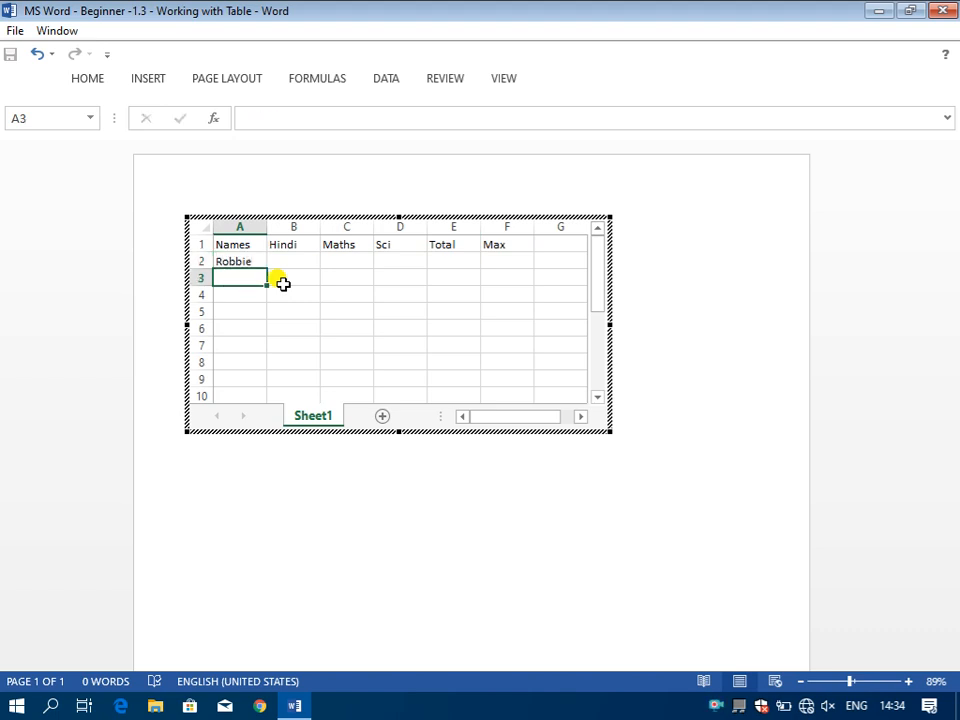
{"action": "type", "text": "Maggie"}
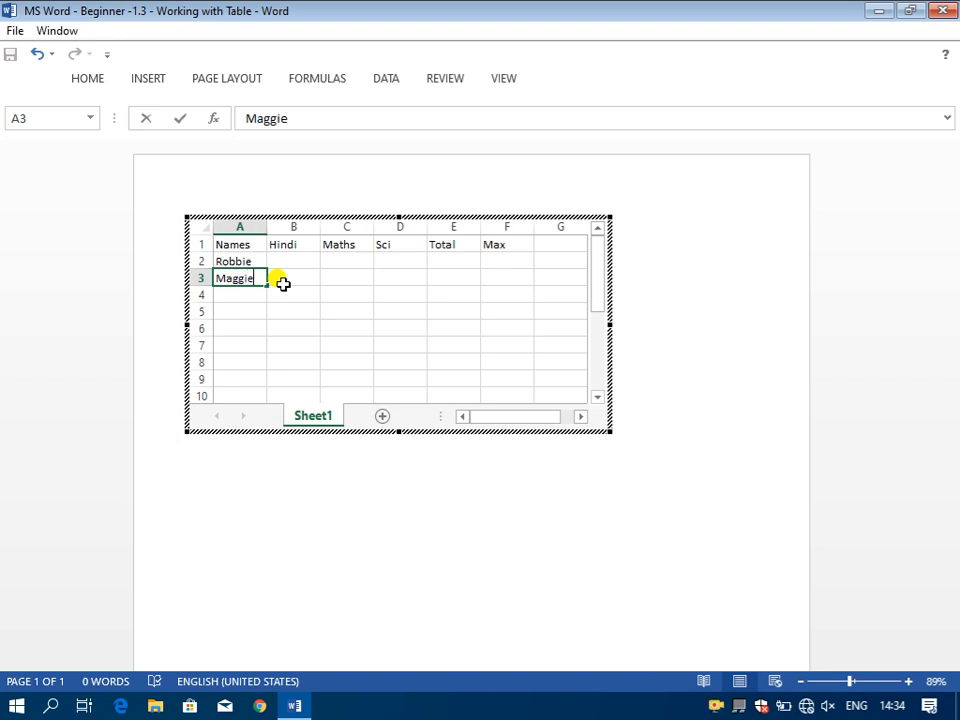
{"action": "key", "text": "Return"}
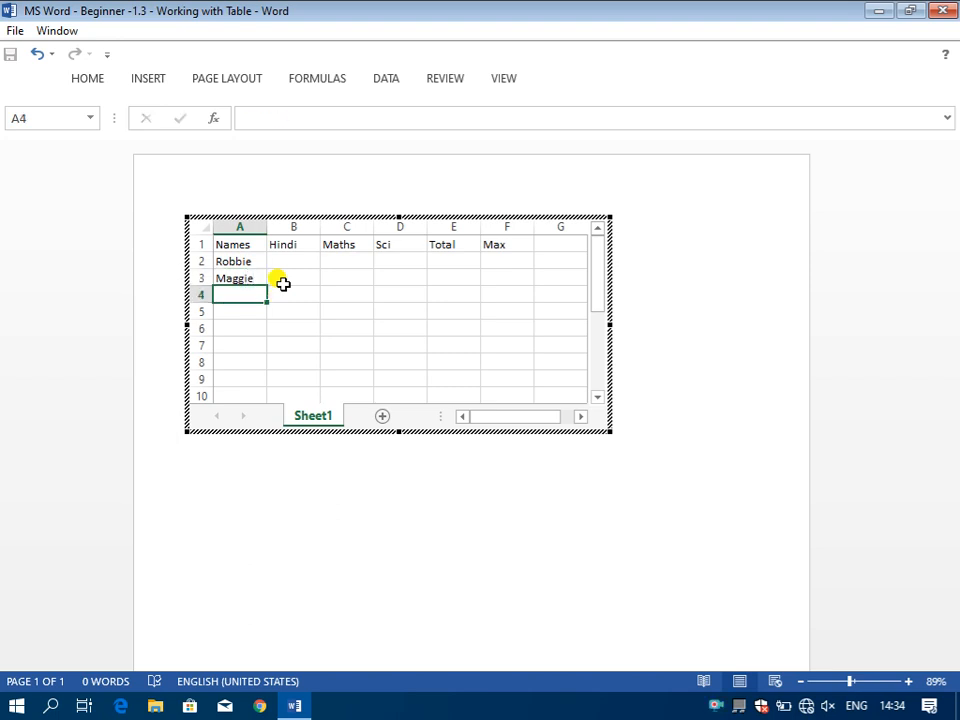
{"action": "type", "text": "Ron"}
{"action": "key", "text": "Return"}
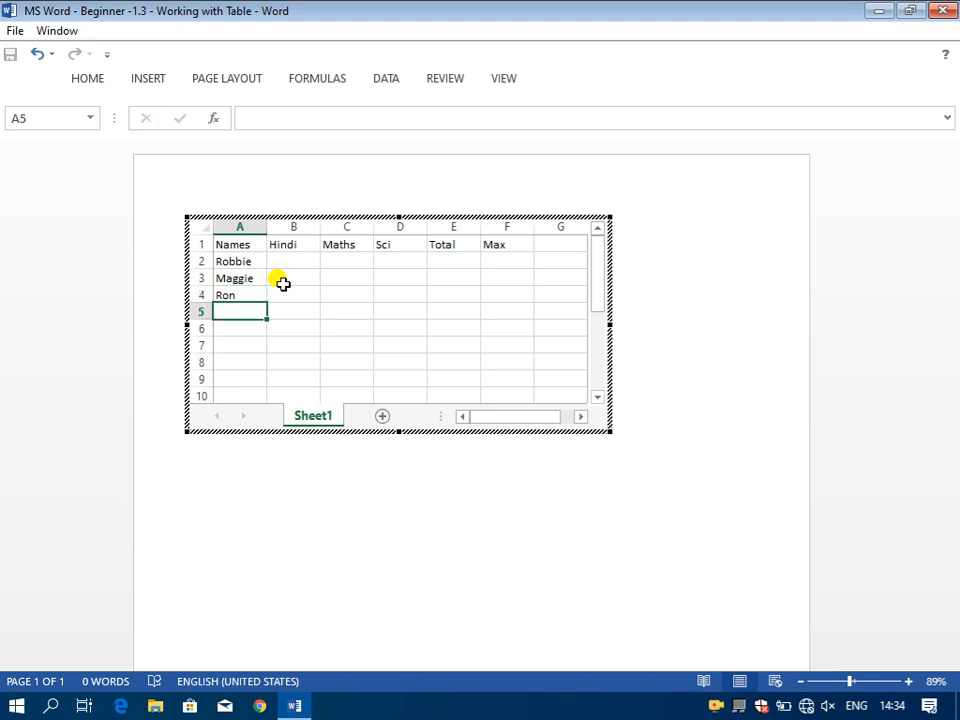
- Enter the Hindi marks 56, 53 and 45 in cells B2 to B4 of the embedded sheet
{"action": "key", "text": "Up"}
{"action": "left_click", "coordinate": [283, 284]}
{"action": "key", "text": "Up"}
{"action": "key", "text": "Up"}
{"action": "key", "text": "Down"}
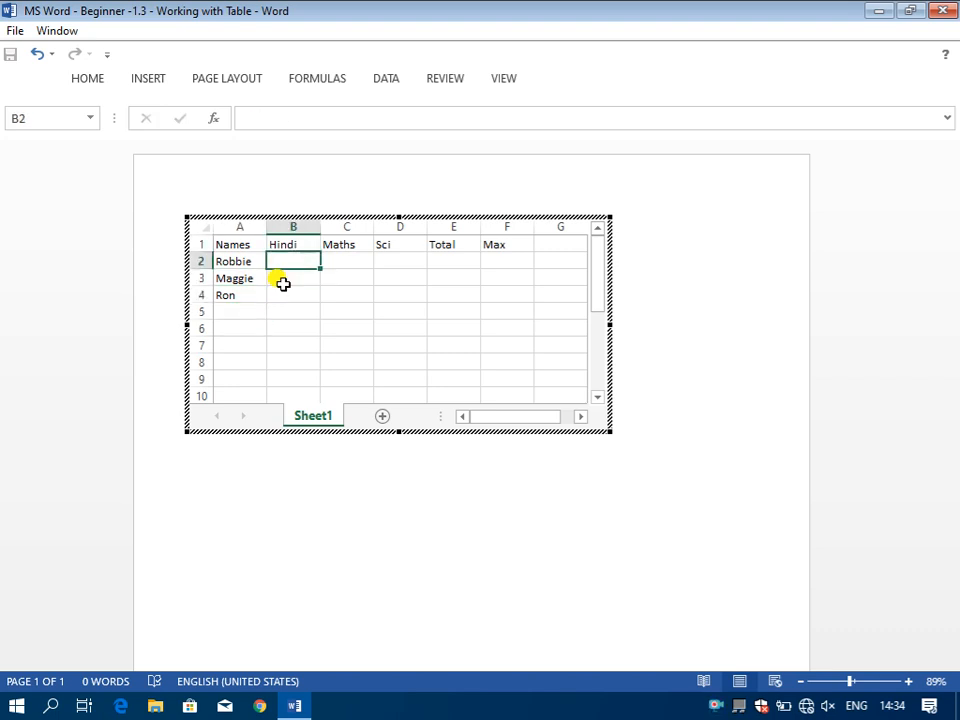
{"action": "type", "text": "56"}
{"action": "key", "text": "Return"}
{"action": "type", "text": "53"}
{"action": "key", "text": "Return"}
{"action": "type", "text": "45"}
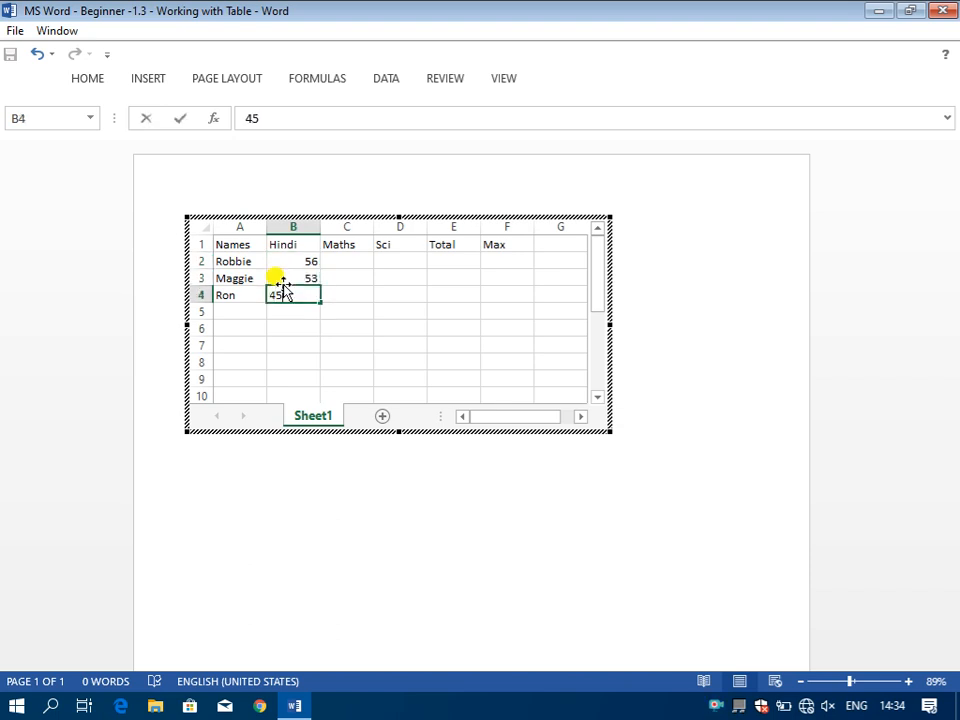
{"action": "key", "text": "Tab"}
- Enter the Maths marks 78, 49 and 43 in cells C2 to C4
{"action": "key", "text": "Up"}
{"action": "key", "text": "Up"}
{"action": "type", "text": "78"}
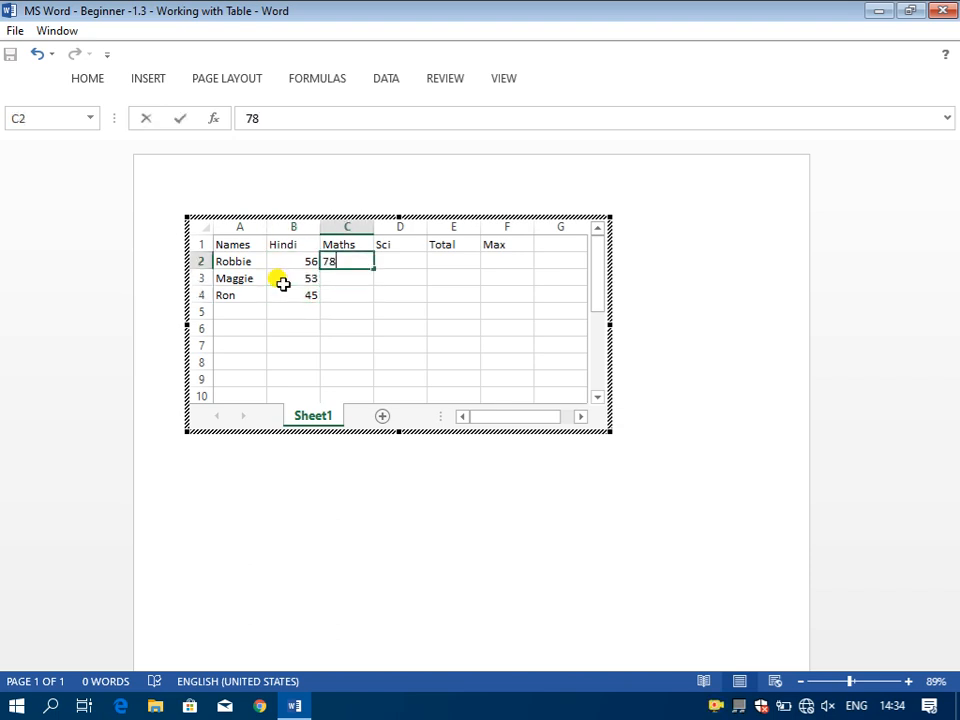
{"action": "key", "text": "Return"}
{"action": "type", "text": "49"}
{"action": "key", "text": "Return"}
{"action": "type", "text": "43"}
{"action": "key", "text": "Tab"}
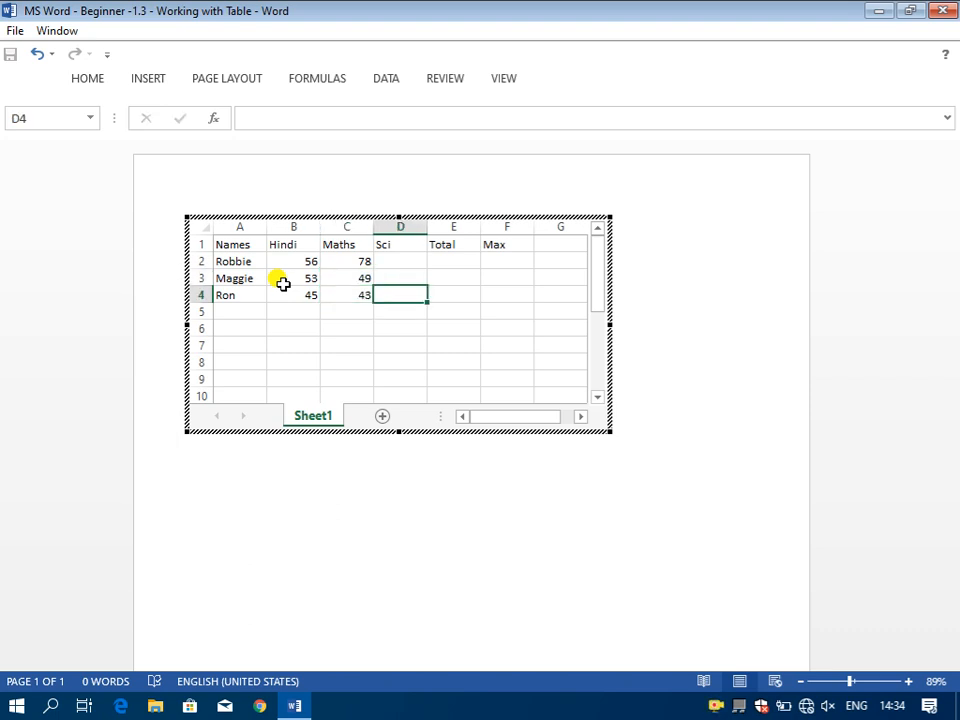
- Enter the Sci marks 75, 35 and 68 in cells D2 to D4
{"action": "key", "text": "Up"}
{"action": "key", "text": "Up"}
{"action": "type", "text": "75"}
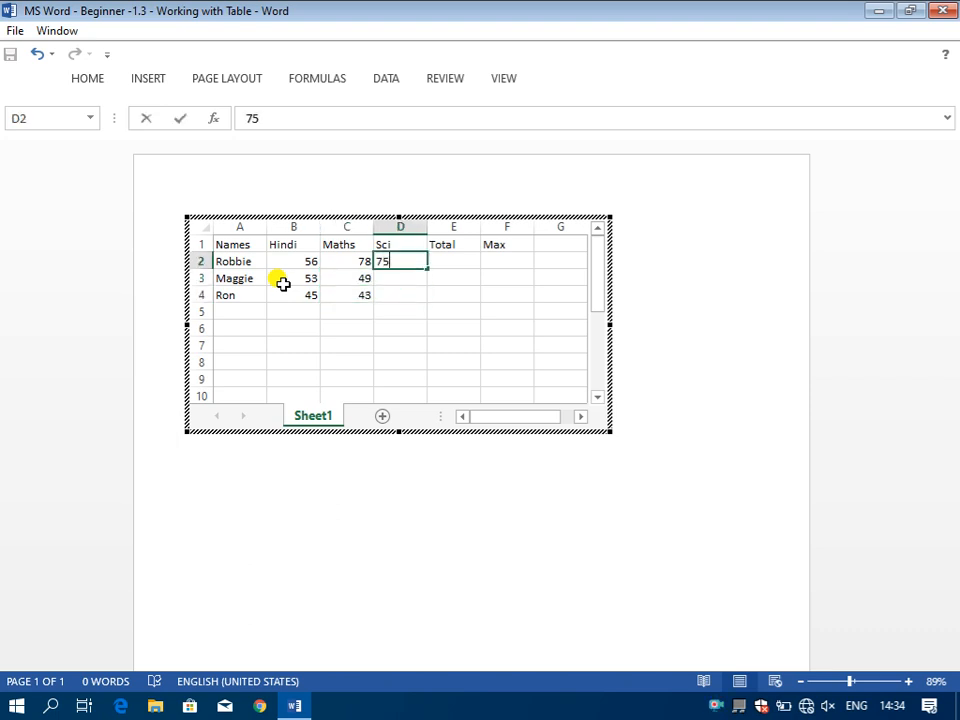
{"action": "key", "text": "Return"}
{"action": "type", "text": "35"}
{"action": "key", "text": "Return"}
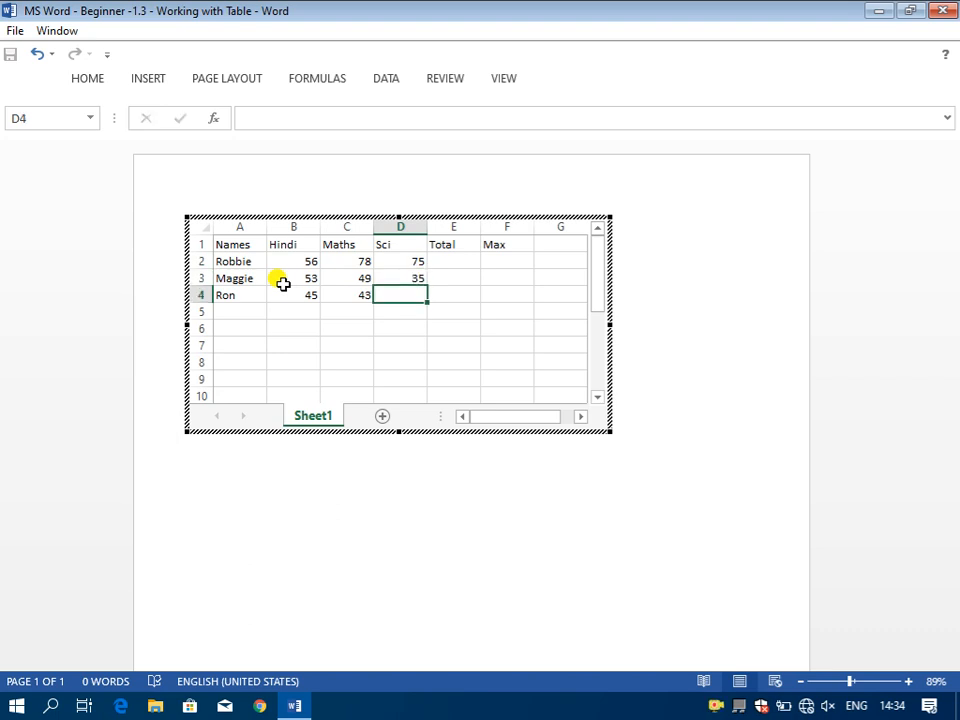
{"action": "type", "text": "68"}
{"action": "key", "text": "Tab"}
- Calculate the first student's total in cell E2 with a SUM formula over B2:D2
{"action": "key", "text": "Up"}
{"action": "key", "text": "Up"}
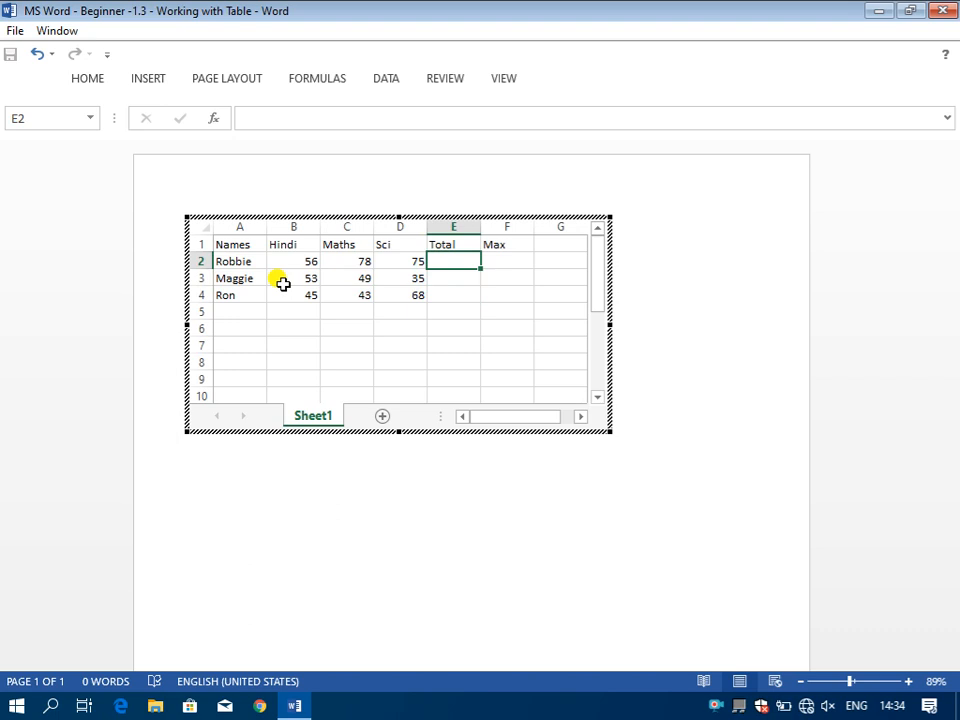
{"action": "type", "text": "=sum("}
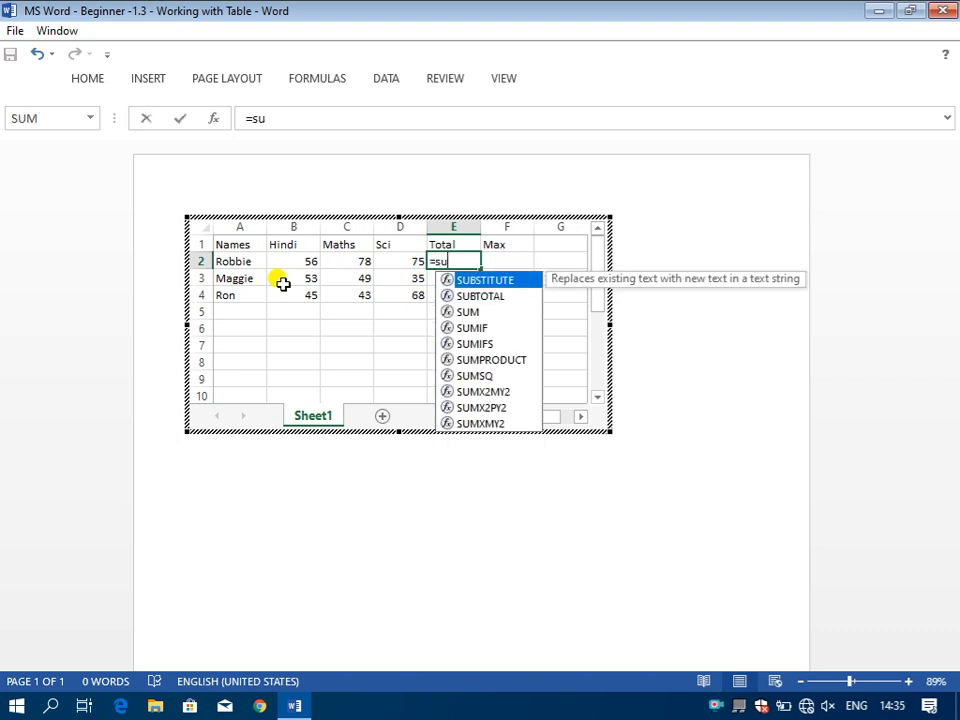
{"action": "key", "text": "Left"}
{"action": "key", "text": "shift+Left"}
{"action": "key", "text": "shift+Left"}
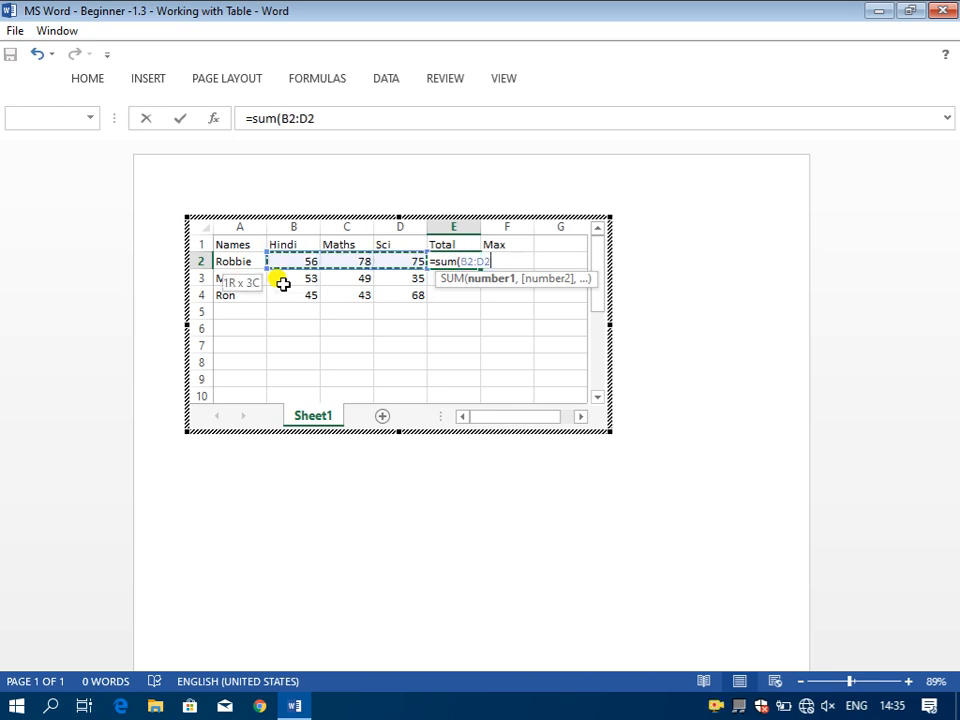
{"action": "key", "text": "Return"}
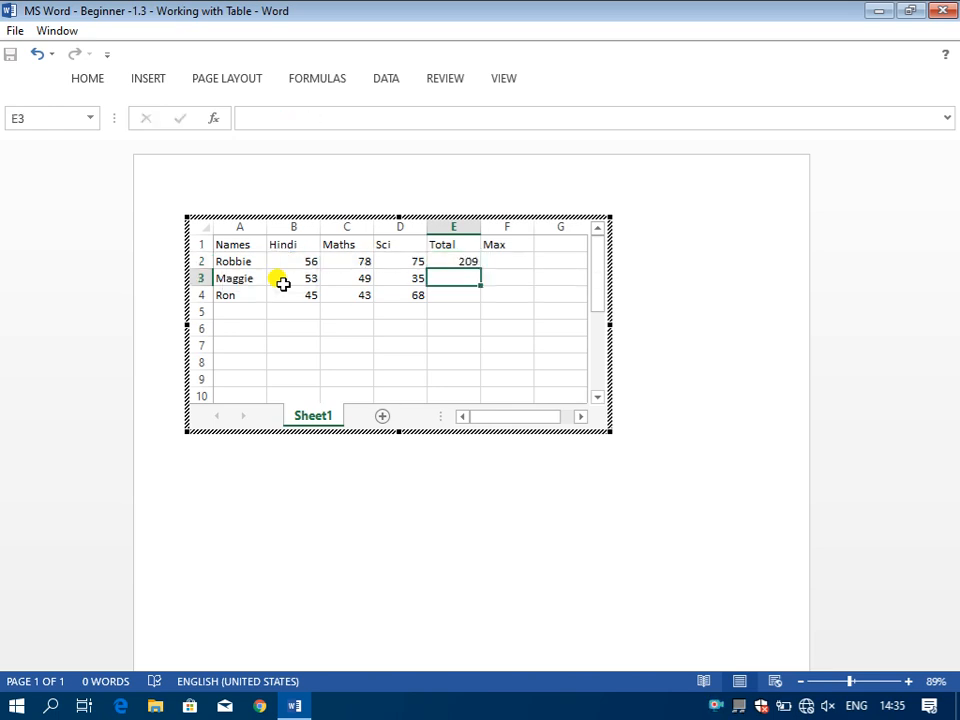
- Fill the Total formula from E2 down into cells E3 and E4
{"action": "key", "text": "shift+Down"}
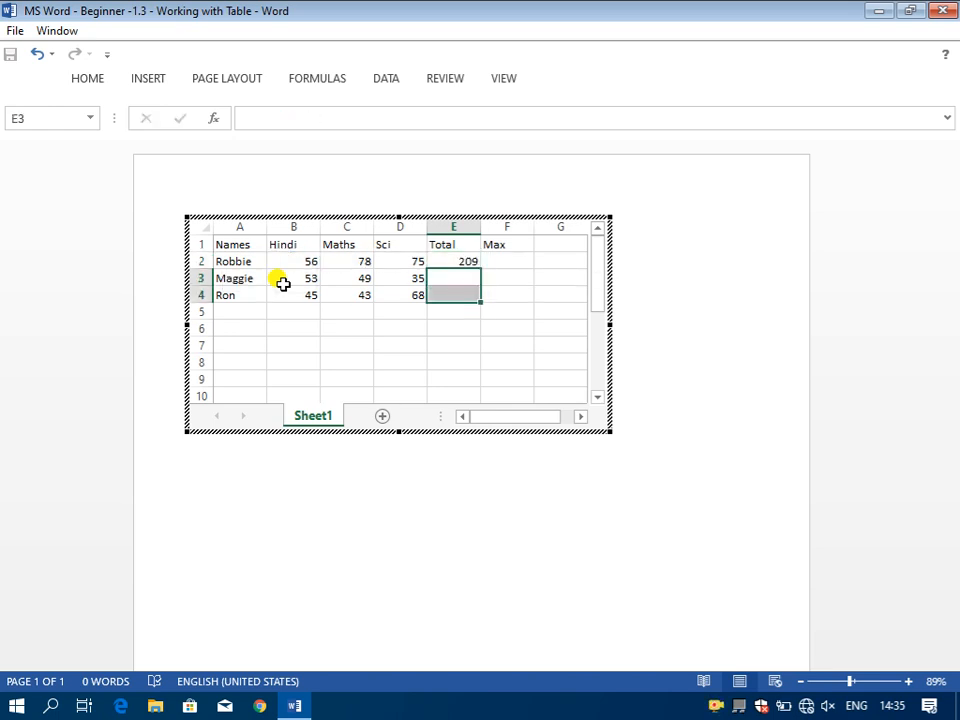
{"action": "key", "text": "shift+Up"}
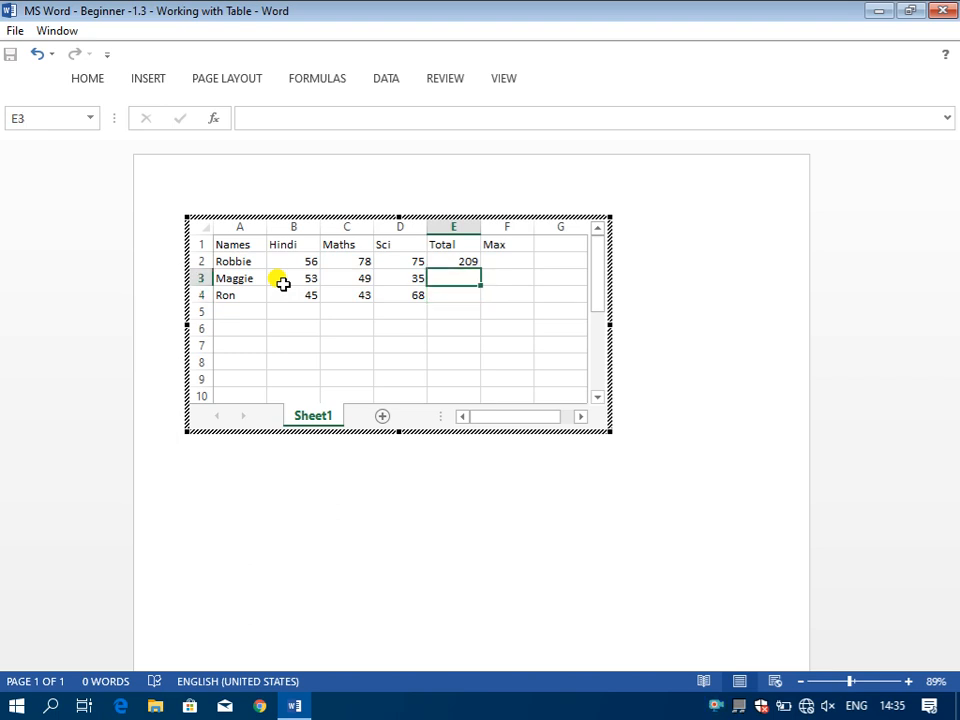
{"action": "key", "text": "ctrl+d"}
{"action": "key", "text": "Down"}
{"action": "key", "text": "ctrl+d"}
- Find the first student's highest mark in cell F2 with a MAX formula over B2:D2
{"action": "key", "text": "Right"}
{"action": "key", "text": "Up"}
{"action": "key", "text": "Up"}
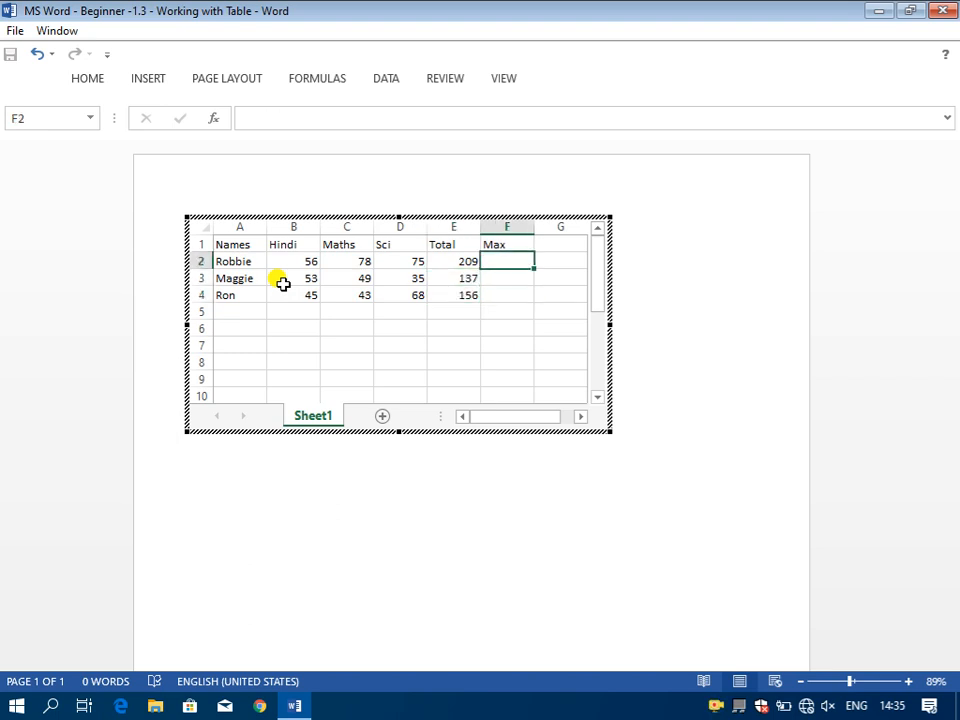
{"action": "type", "text": "=max"}
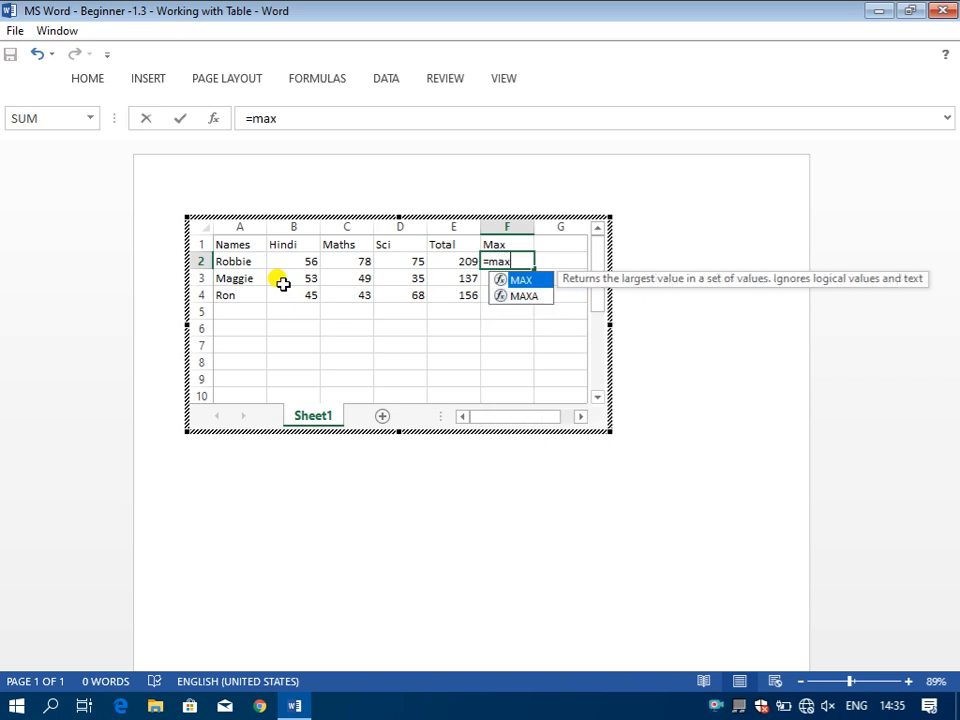
{"action": "type", "text": "("}
{"action": "key", "text": "Left"}
{"action": "key", "text": "Left"}
{"action": "key", "text": "shift+Left"}
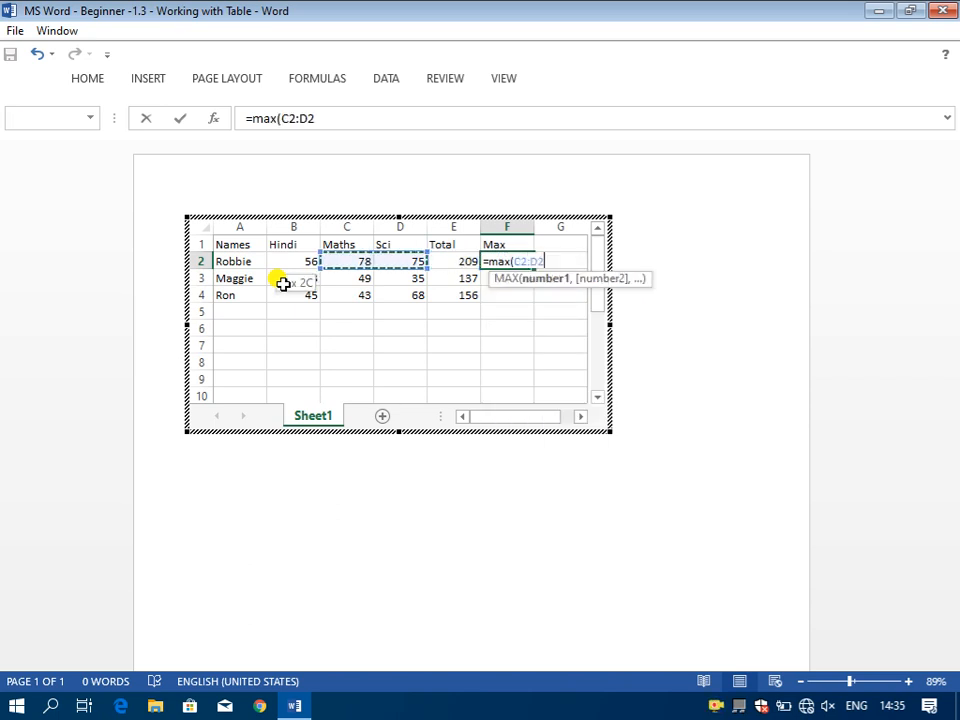
{"action": "key", "text": "shift+Left"}
{"action": "key", "text": "Return"}
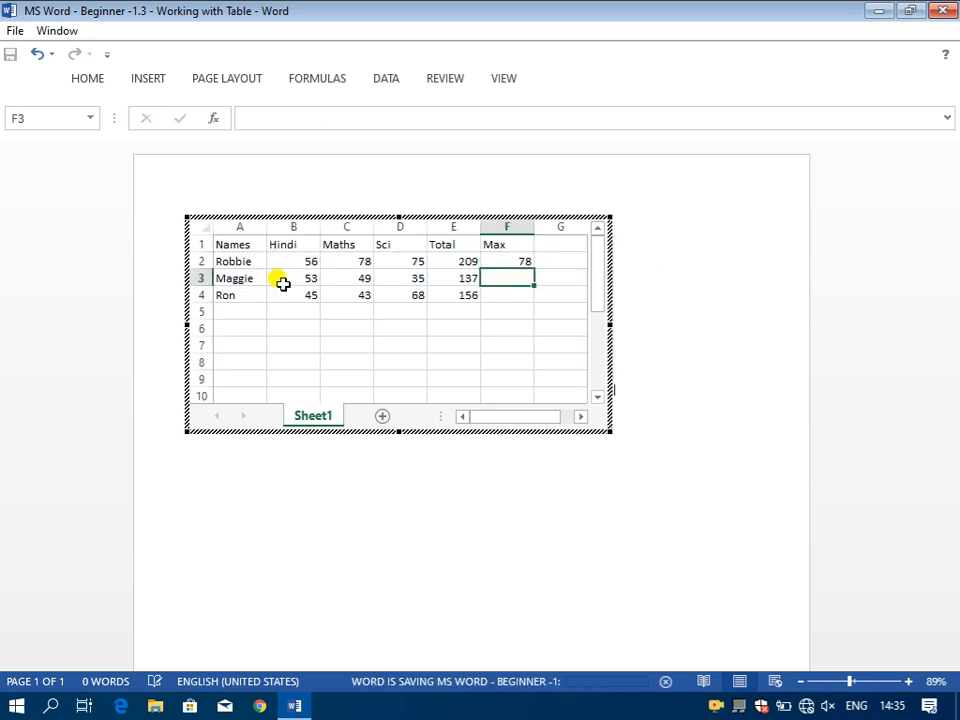
- Fill the Max formula from F2 down into cells F3 and F4
{"action": "key", "text": "ctrl+d"}
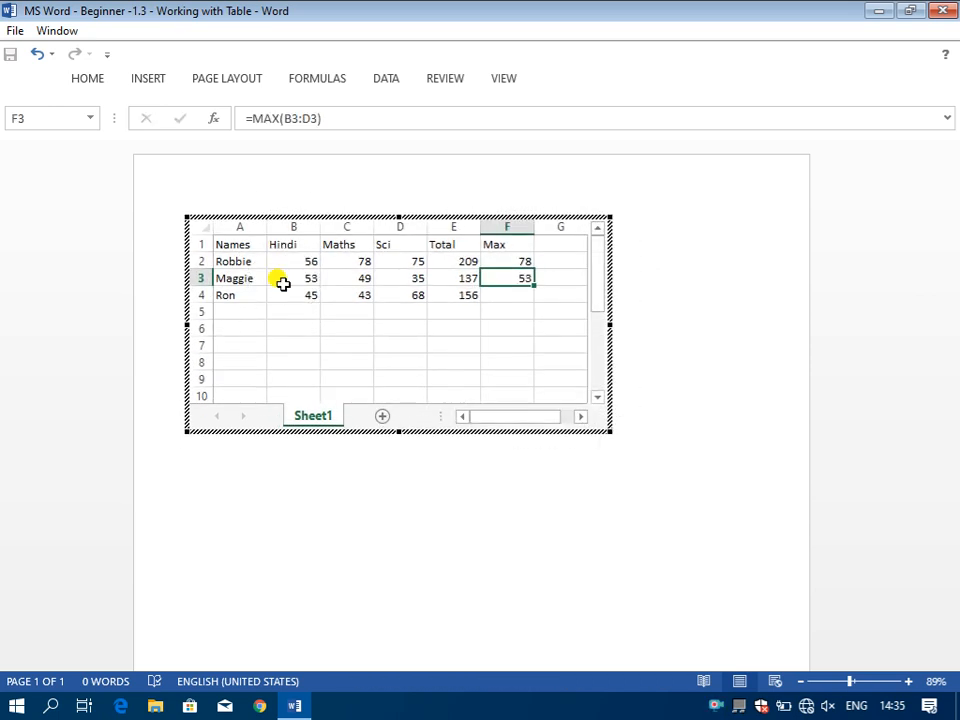
{"action": "key", "text": "Down"}
{"action": "key", "text": "ctrl+d"}
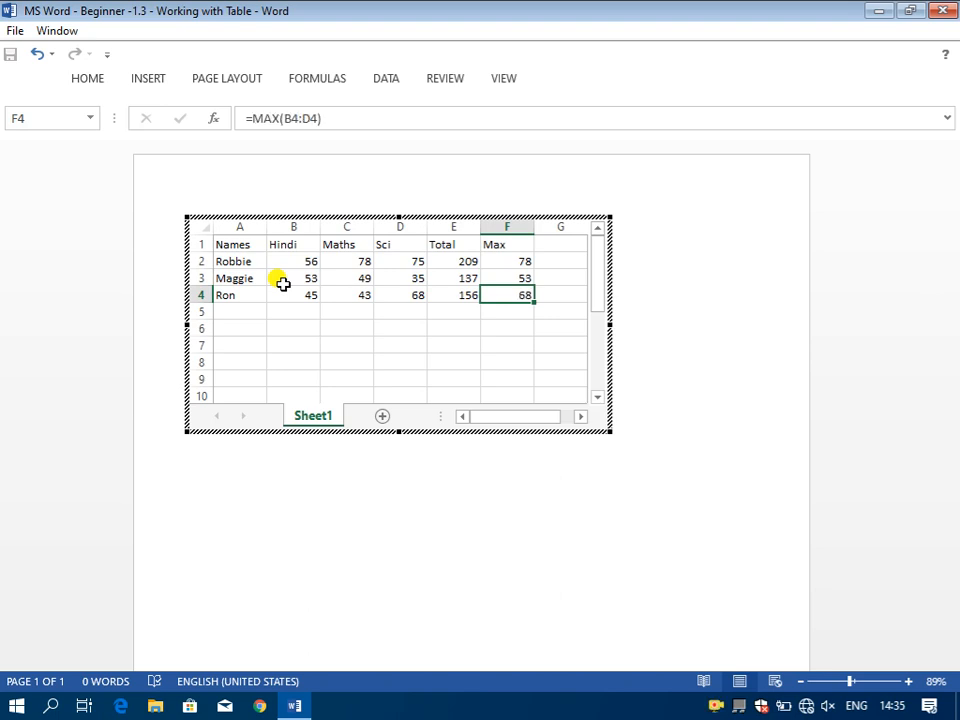
{"action": "key", "text": "Up"}
{"action": "key", "text": "Up"}
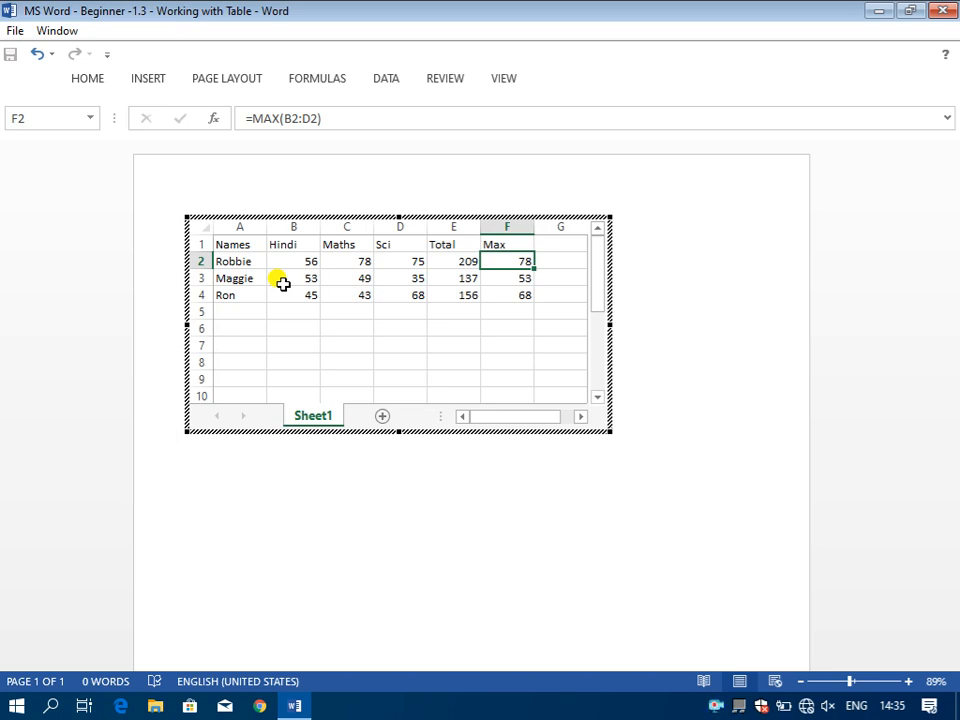
- Narrow the embedded sheet's frame to show only columns A to F, and return to the document
{"action": "left_click_drag", "start_coordinate": [608, 326], "coordinate": [590, 310]}
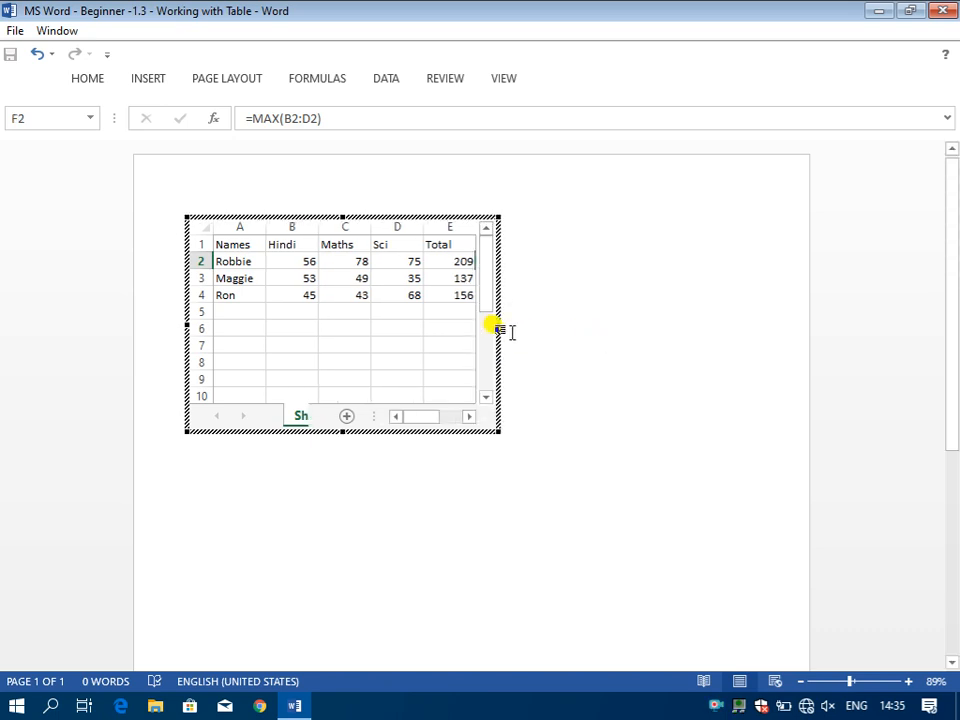
{"action": "left_click_drag", "start_coordinate": [486, 315], "coordinate": [549, 318]}
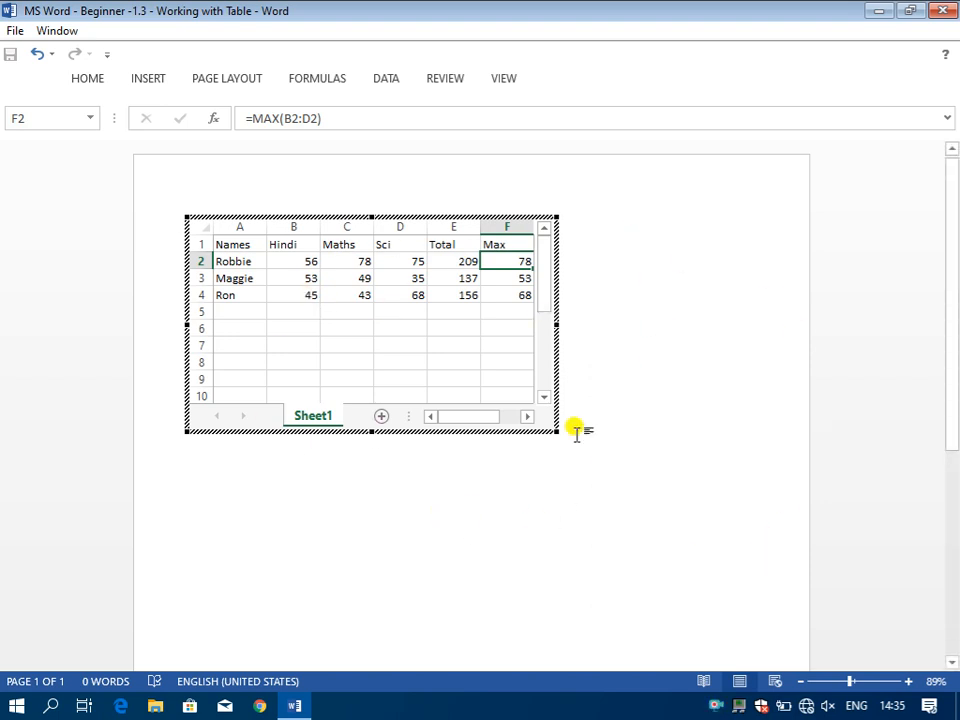
{"action": "left_click", "coordinate": [669, 381]}
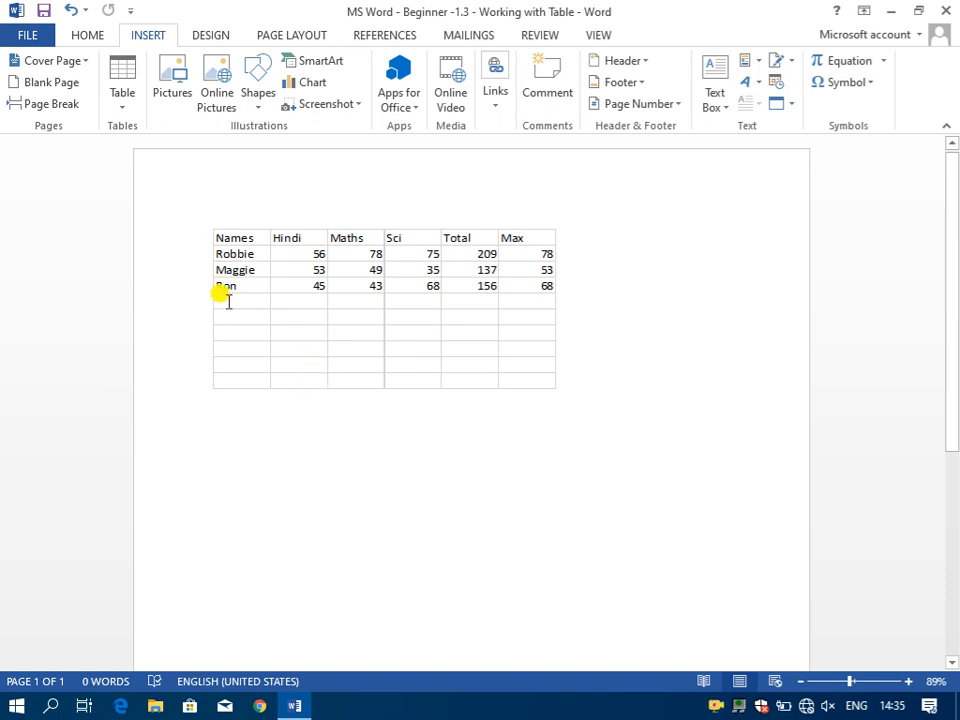
- Reopen the embedded sheet for editing and enter a fourth student's first name in cell A5
{"action": "left_click", "coordinate": [227, 306]}
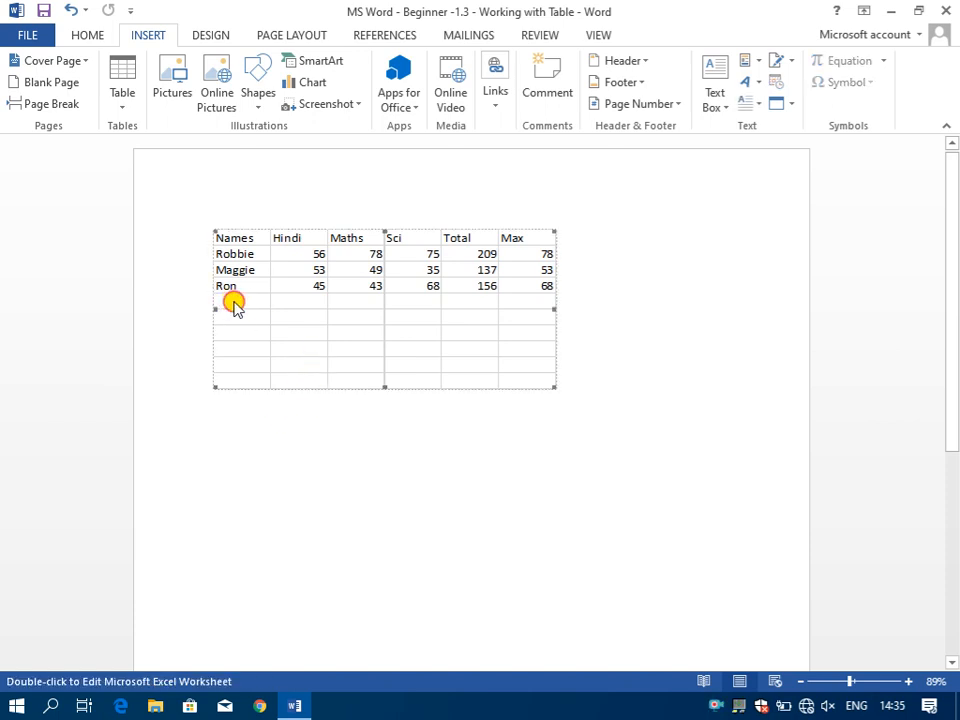
{"action": "double_click", "coordinate": [229, 305]}
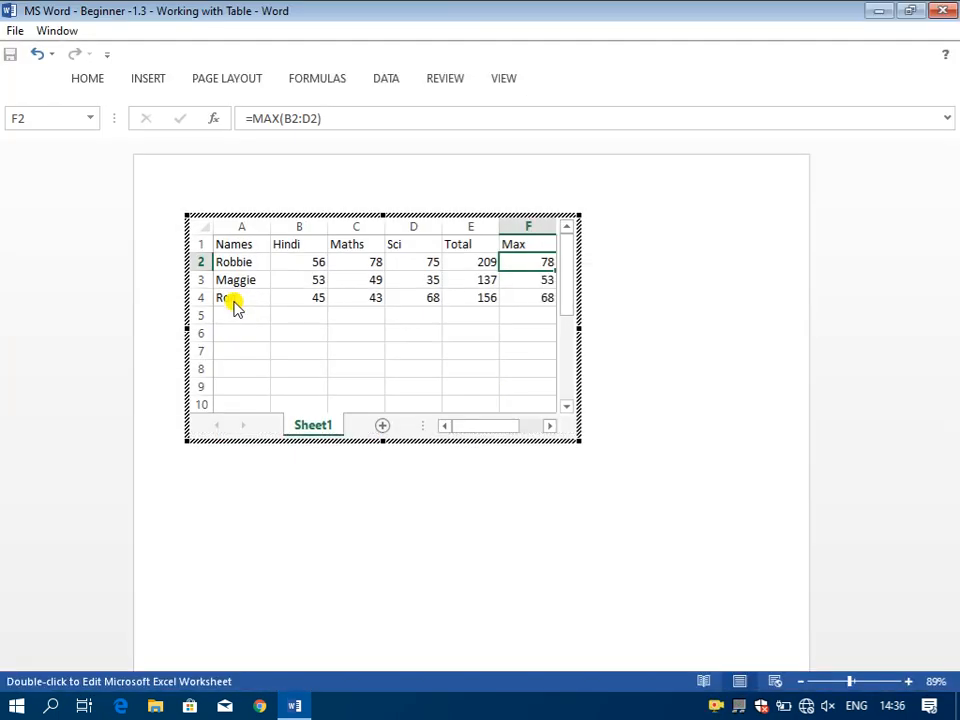
{"action": "left_click", "coordinate": [231, 324]}
{"action": "left_click", "coordinate": [248, 311]}
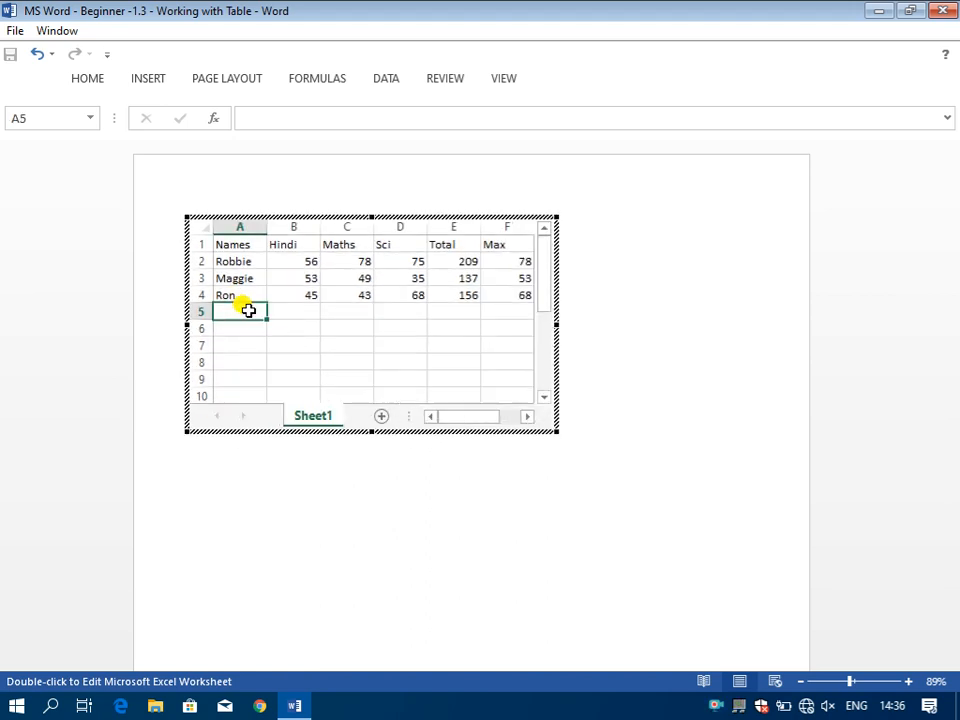
{"action": "type", "text": "Jhon"}
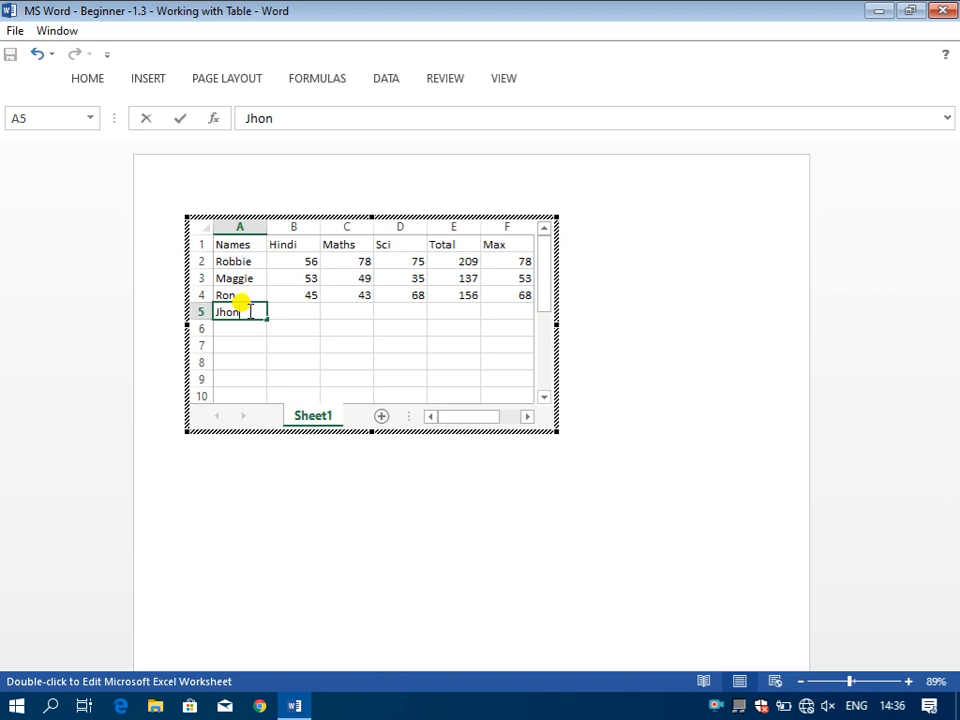
{"action": "key", "text": "Right"}
{"action": "key", "text": "Left"}
{"action": "type", "text": "John"}
{"action": "key", "text": "Return"}
- Enter the fourth student's marks 58, 75 and 74 in cells B5 to D5
{"action": "key", "text": "Right"}
{"action": "key", "text": "Up"}
{"action": "type", "text": "58"}
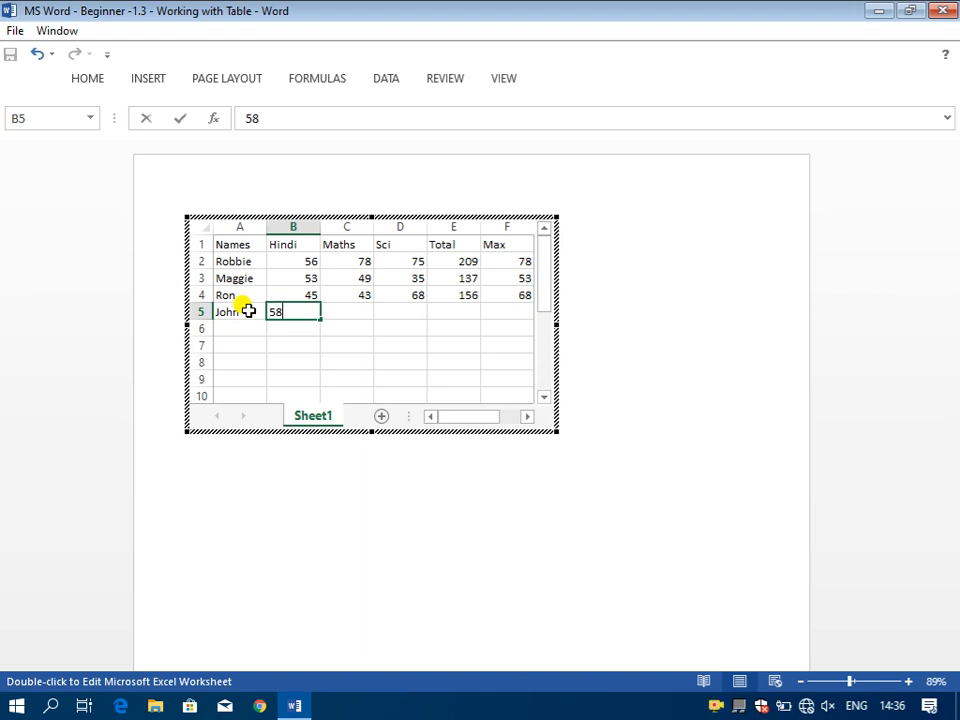
{"action": "key", "text": "Right"}
{"action": "type", "text": "75"}
{"action": "key", "text": "Right"}
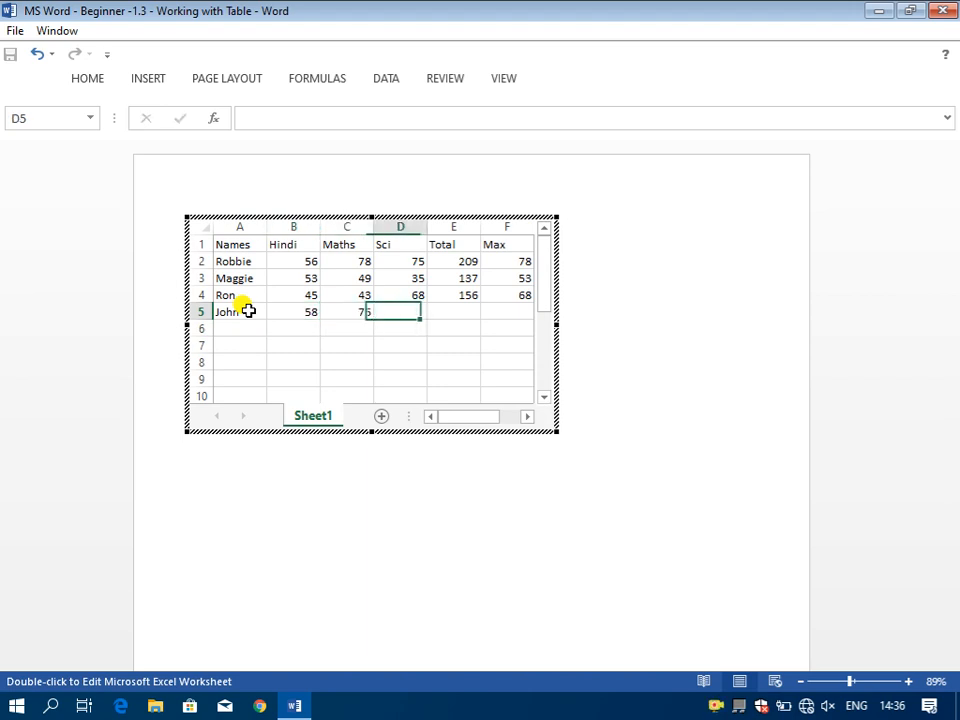
{"action": "type", "text": "74"}
{"action": "key", "text": "Right"}
- Copy the Total and Max formulas from row 4 down into cells E5 and F5
{"action": "key", "text": "ctrl+d"}
{"action": "key", "text": "Right"}
{"action": "key", "text": "ctrl+d"}
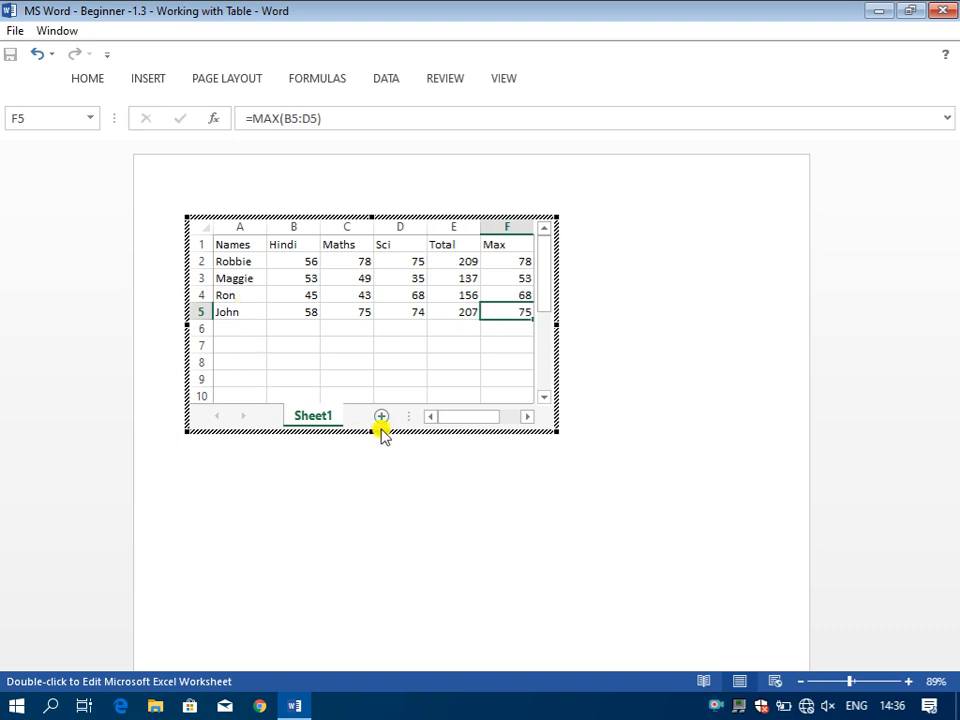
- Shorten the embedded sheet's frame to show only rows 1 to 5, and return to the document
{"action": "left_click_drag", "start_coordinate": [371, 432], "coordinate": [375, 345]}
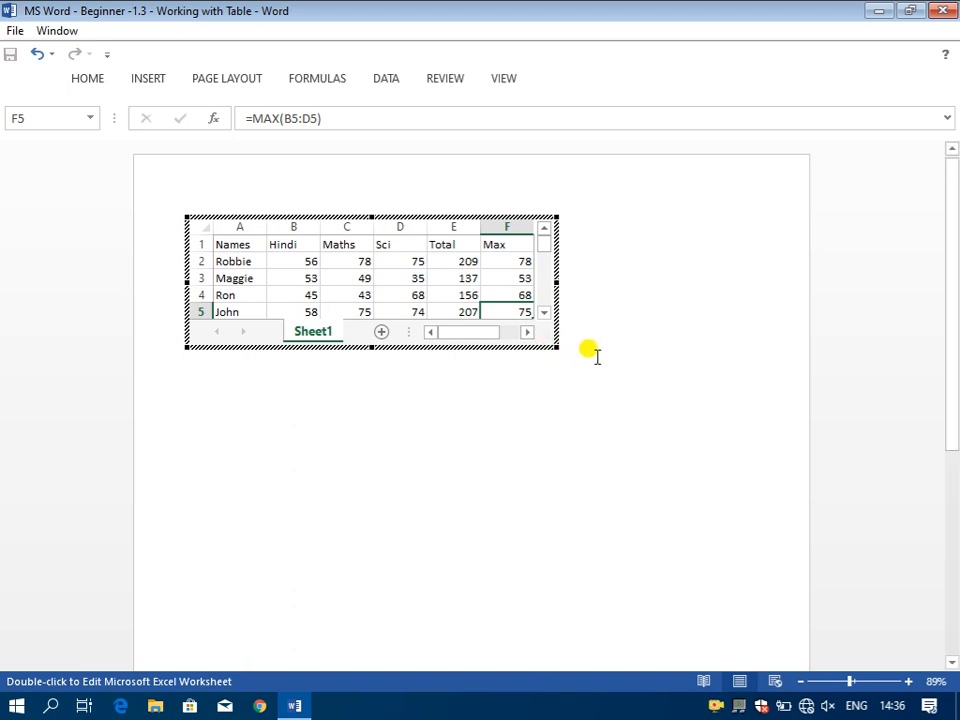
{"action": "left_click", "coordinate": [597, 357]}
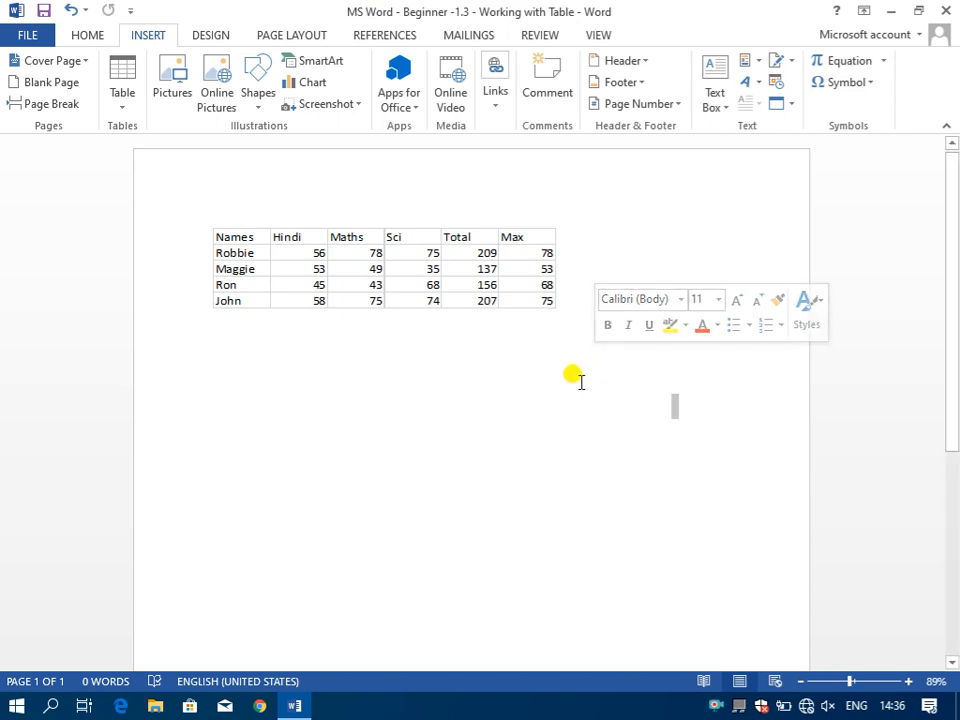
{"action": "left_click", "coordinate": [579, 381]}
- Insert a table of six columns and five rows below the embedded sheet and enter Names in its first cell
{"action": "left_click", "coordinate": [422, 302]}
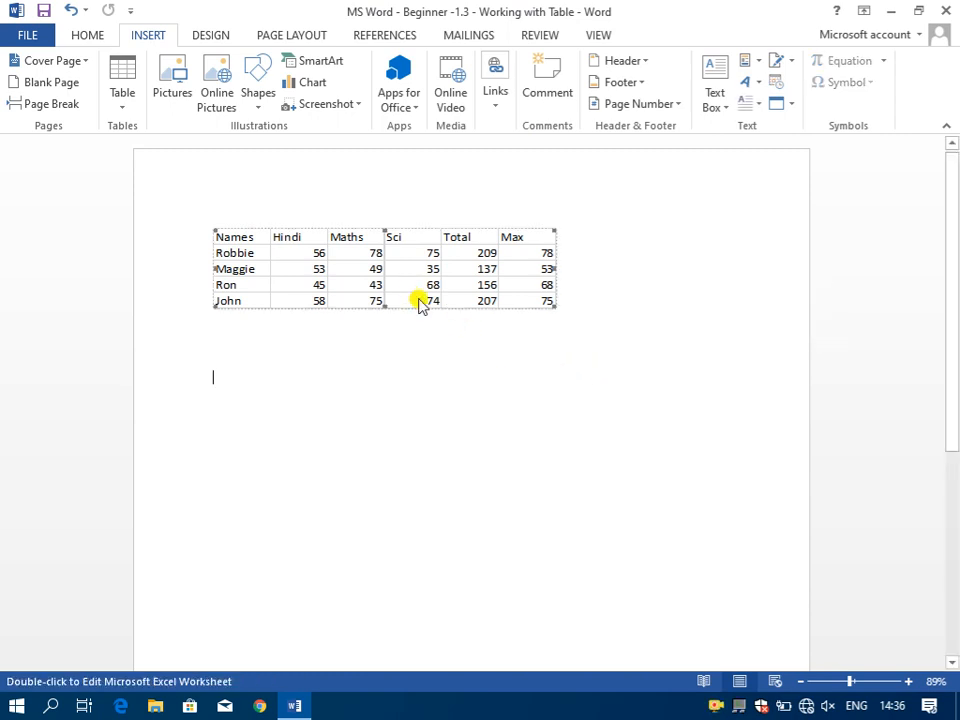
{"action": "left_click", "coordinate": [362, 322]}
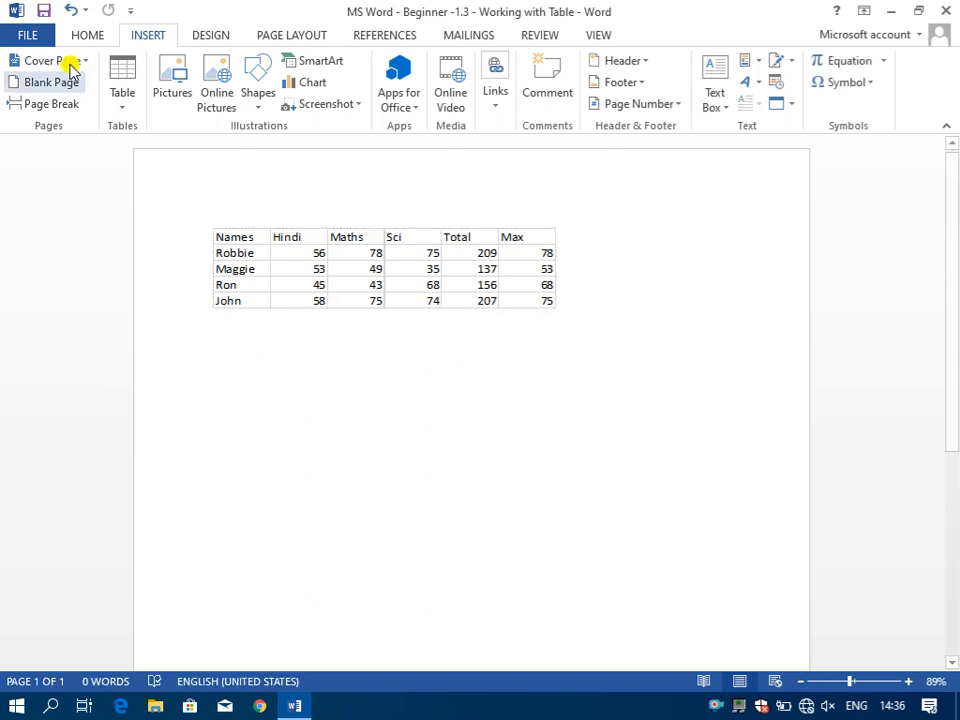
{"action": "left_click", "coordinate": [130, 88]}
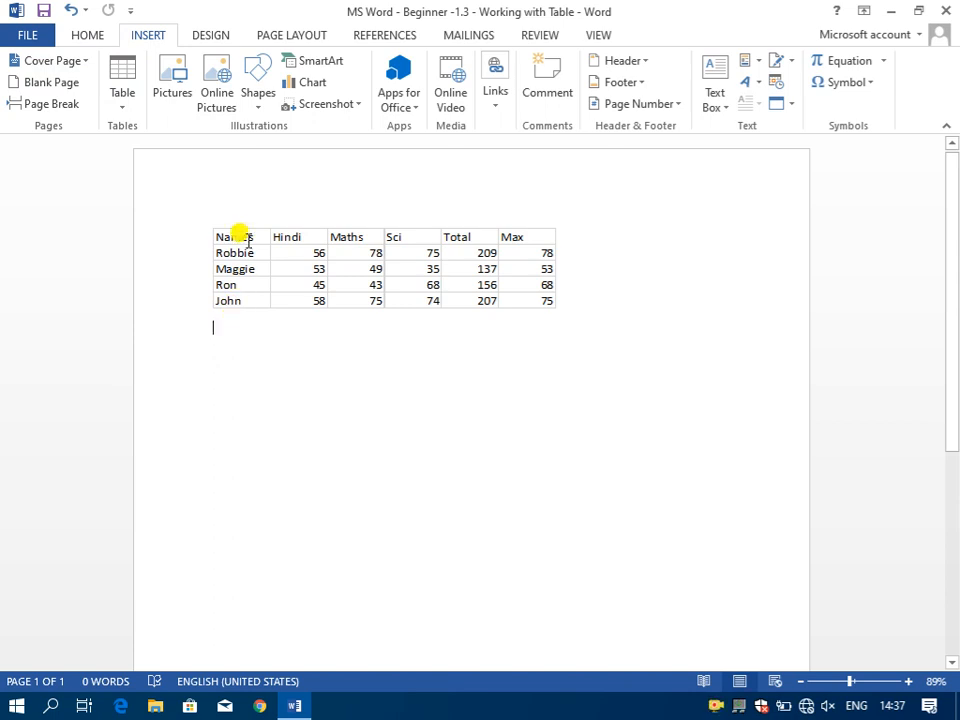
{"action": "left_click", "coordinate": [126, 110]}
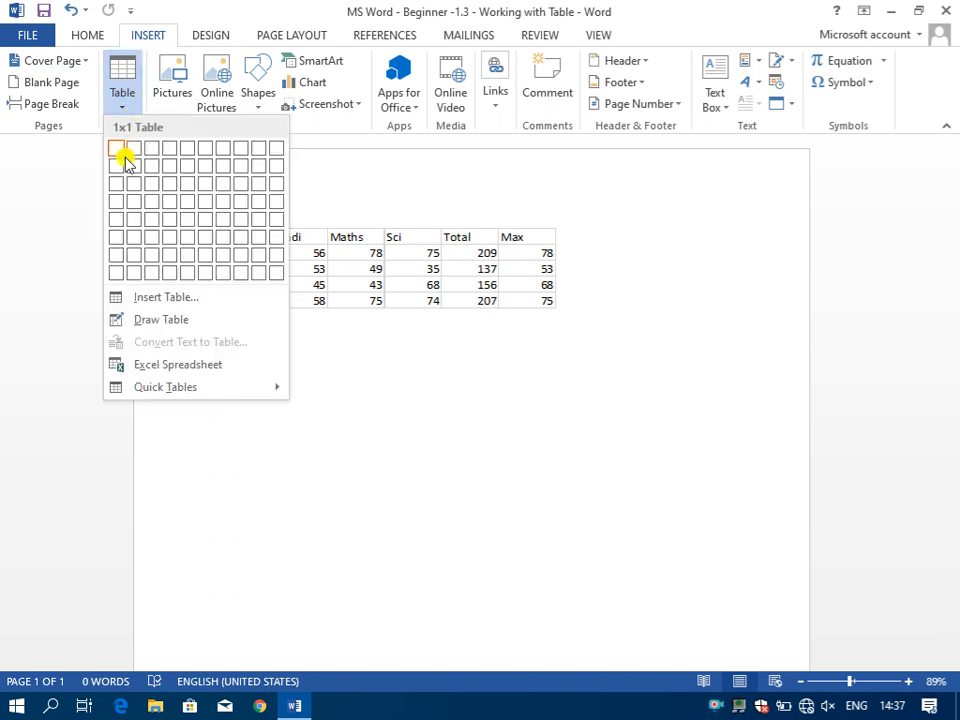
{"action": "left_click", "coordinate": [208, 224]}
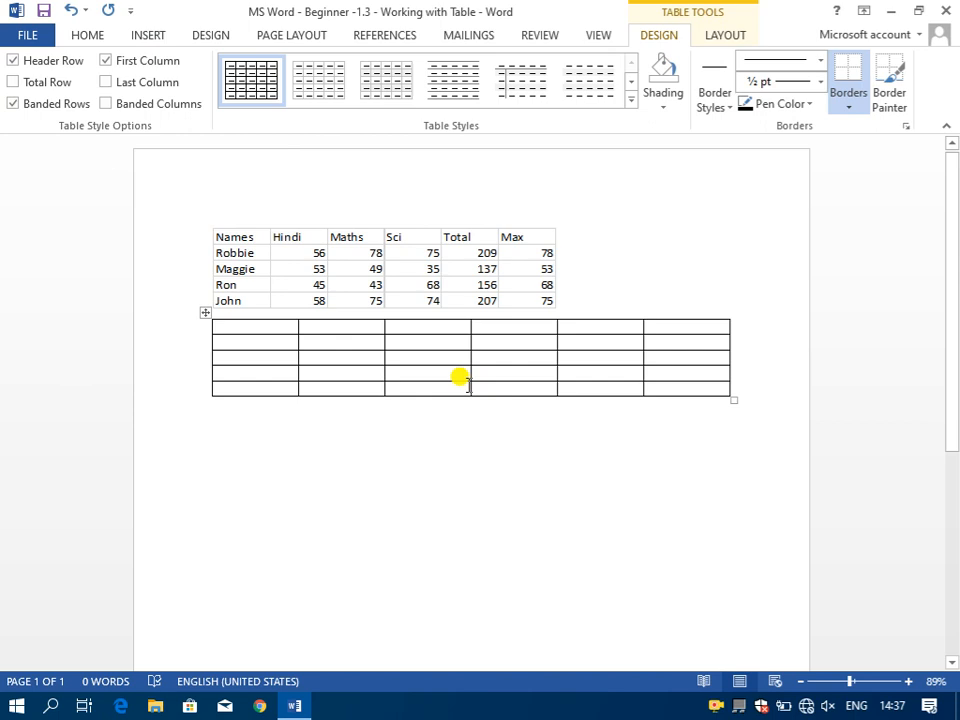
{"action": "type", "text": "Names"}
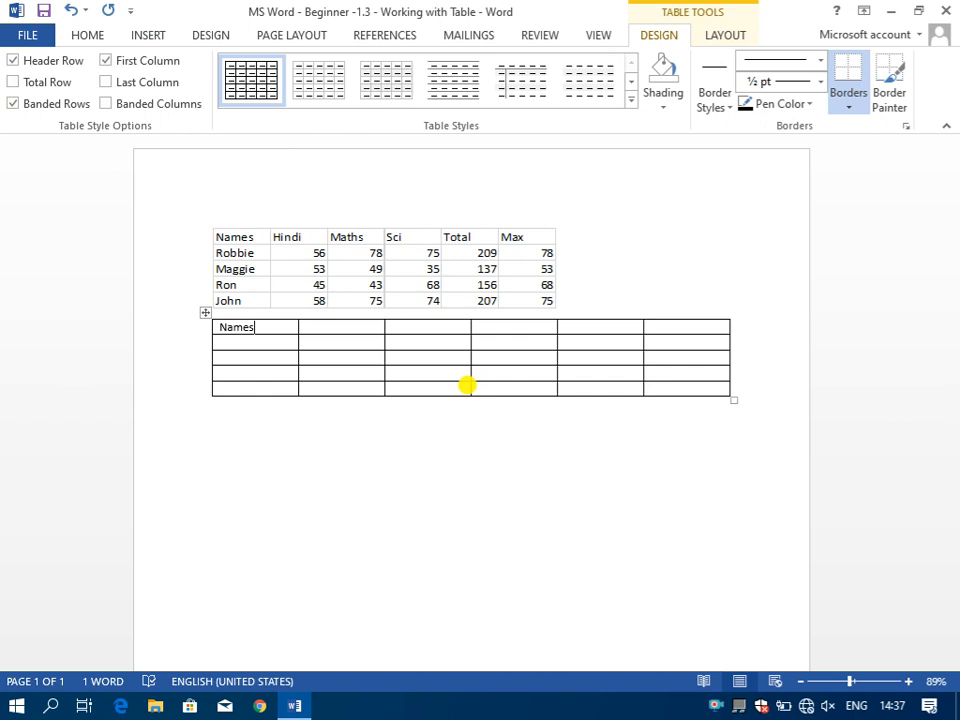
- Open the embedded marks sheet in edit mode to view its cells, and return to the document
{"action": "left_click", "coordinate": [281, 262]}
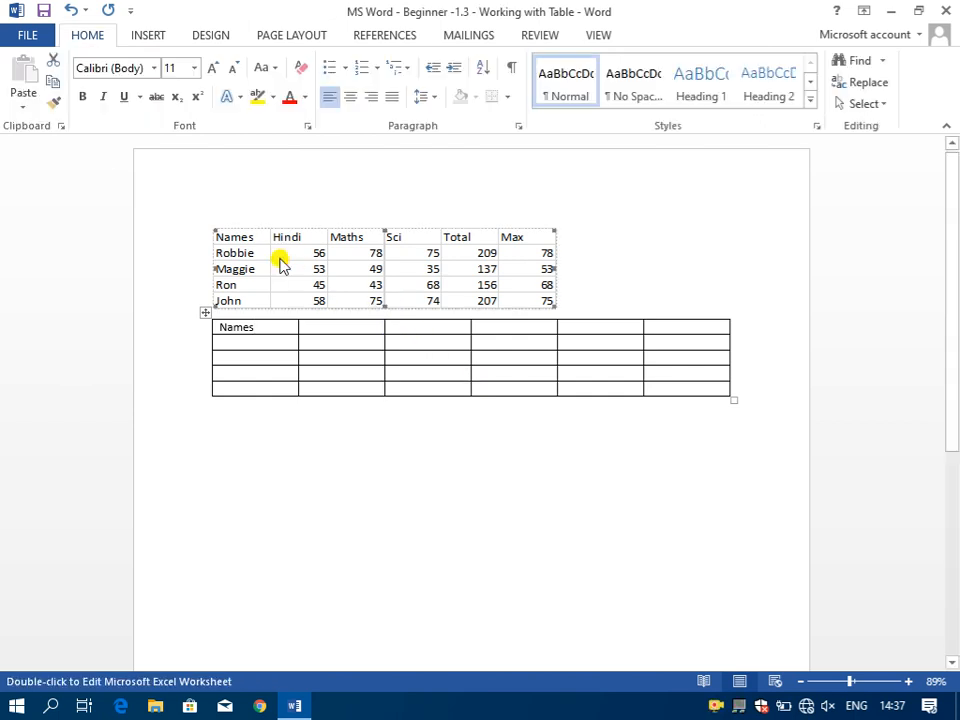
{"action": "double_click", "coordinate": [281, 262]}
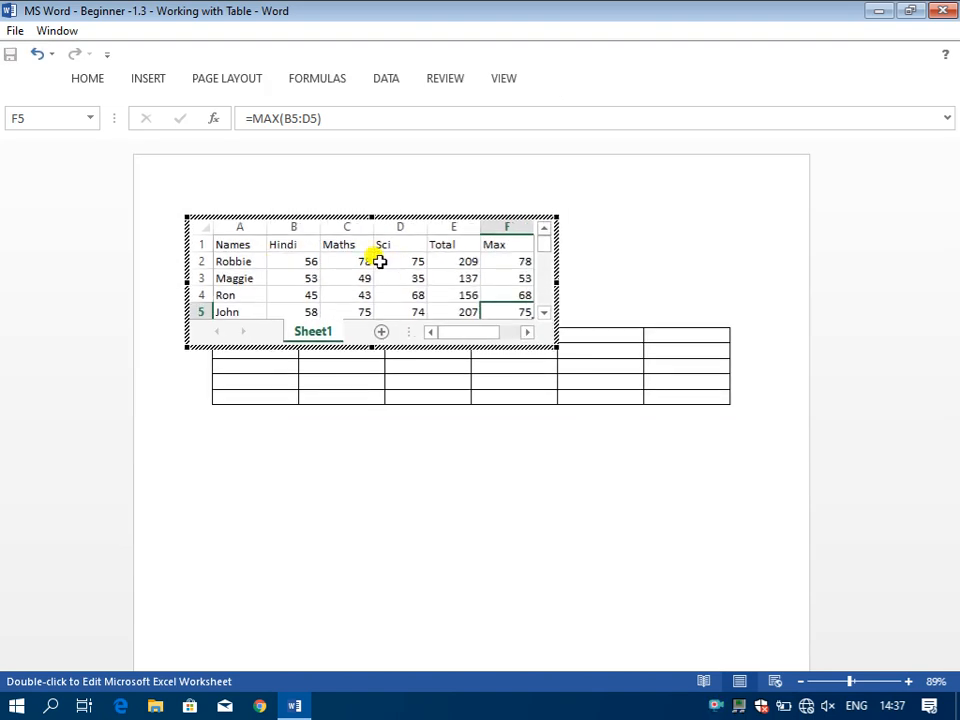
{"action": "left_click", "coordinate": [596, 256]}
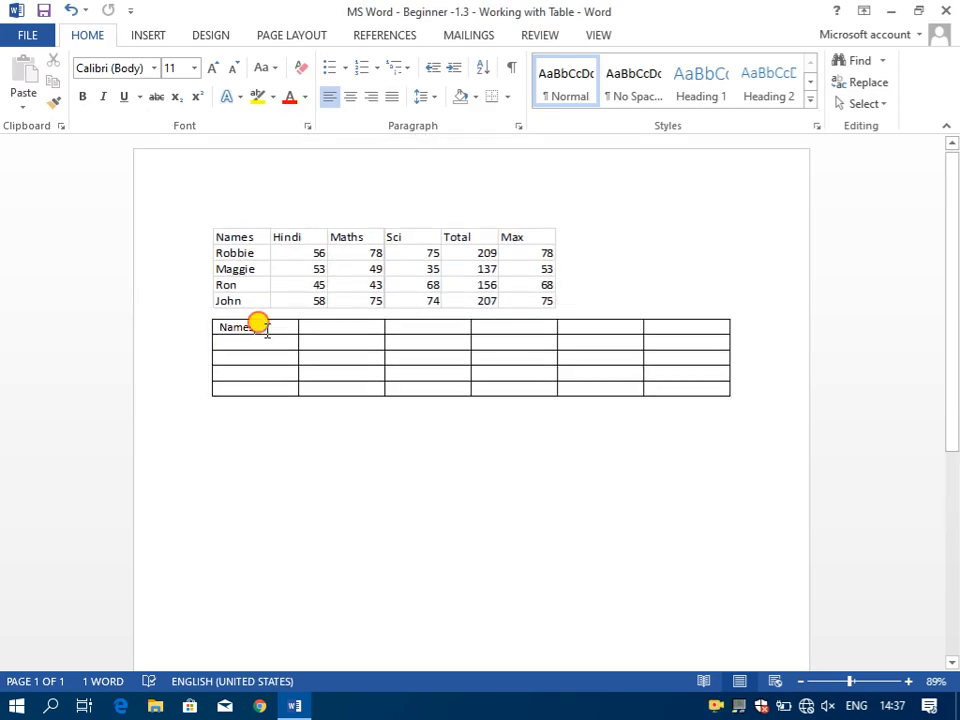
{"action": "left_click", "coordinate": [266, 329]}
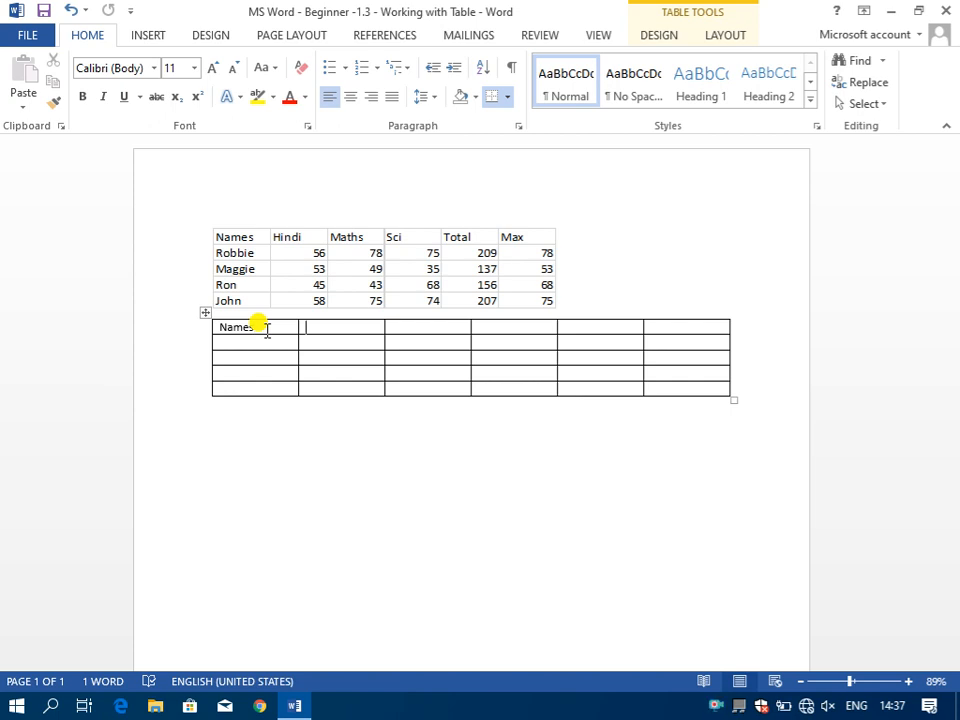
{"action": "key", "text": "Tab"}
{"action": "key", "text": "Tab"}
{"action": "key", "text": "shift+Tab"}
{"action": "key", "text": "shift+Tab"}
{"action": "key", "text": "shift+Tab"}
{"action": "key", "text": "Down"}
{"action": "key", "text": "Down"}
{"action": "key", "text": "Down"}
{"action": "key", "text": "Up"}
{"action": "key", "text": "Up"}
{"action": "key", "text": "Right"}
{"action": "key", "text": "Right"}
{"action": "key", "text": "Left"}
{"action": "key", "text": "Left"}
{"action": "key", "text": "Up"}
{"action": "key", "text": "Left"}
{"action": "key", "text": "Left"}
{"action": "key", "text": "Left"}
{"action": "key", "text": "Left"}
- Fill the rest of the new table's header row with Hindi, Maths, Sci, Total and Max
{"action": "key", "text": "Right"}
{"action": "key", "text": "Right"}
{"action": "key", "text": "Right"}
{"action": "key", "text": "Right"}
{"action": "key", "text": "Right"}
{"action": "key", "text": "Right"}
{"action": "type", "text": "Hindi"}
{"action": "key", "text": "Tab"}
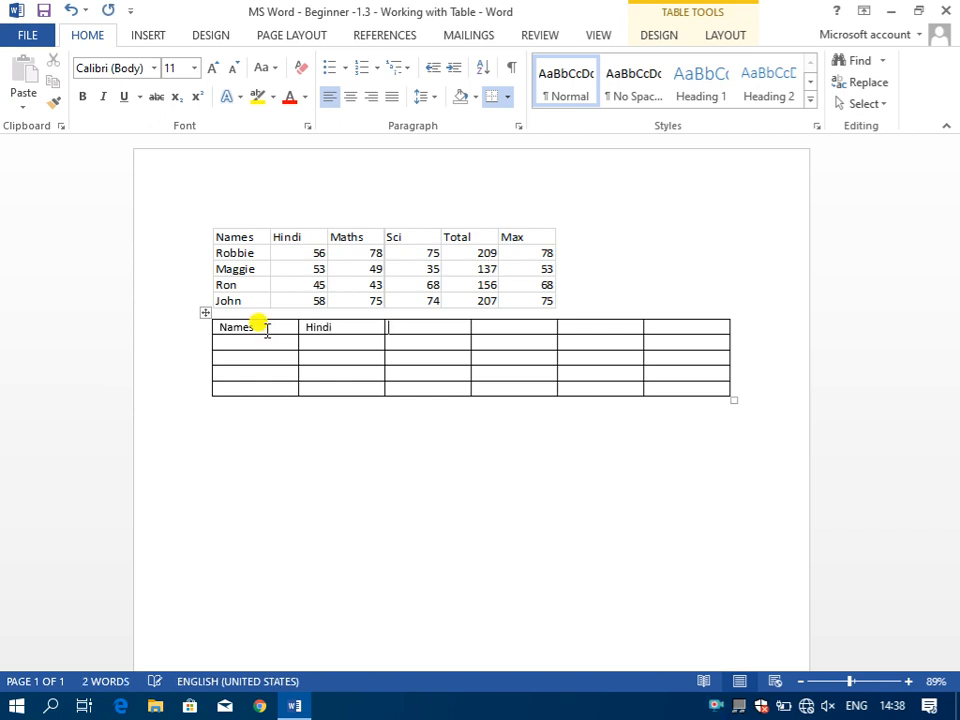
{"action": "type", "text": "Maths"}
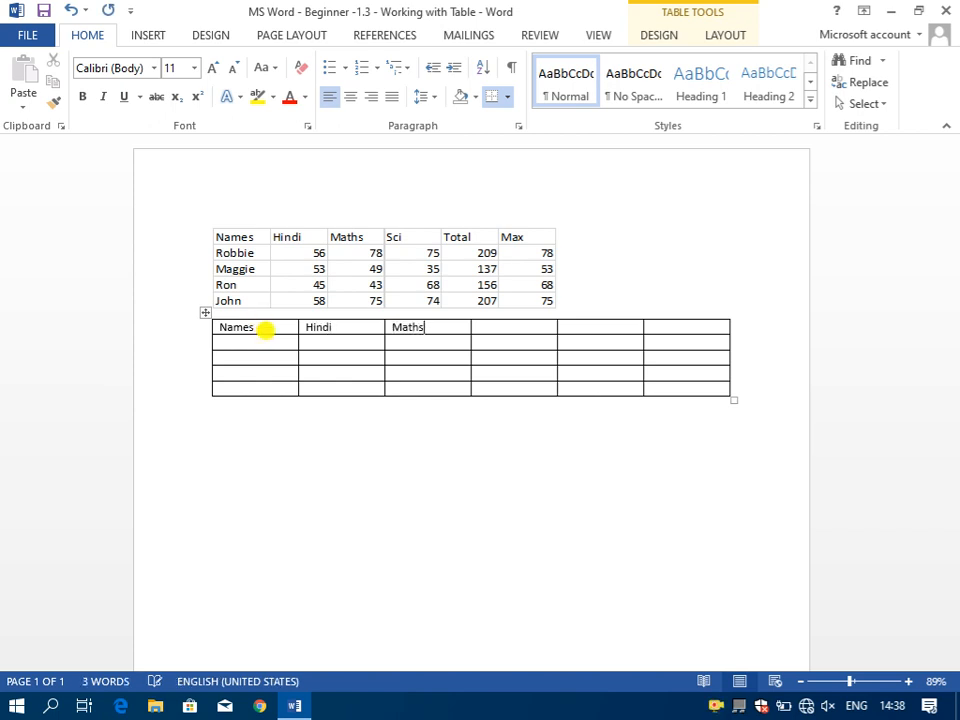
{"action": "key", "text": "Tab"}
{"action": "type", "text": "Sci"}
{"action": "key", "text": "Tab"}
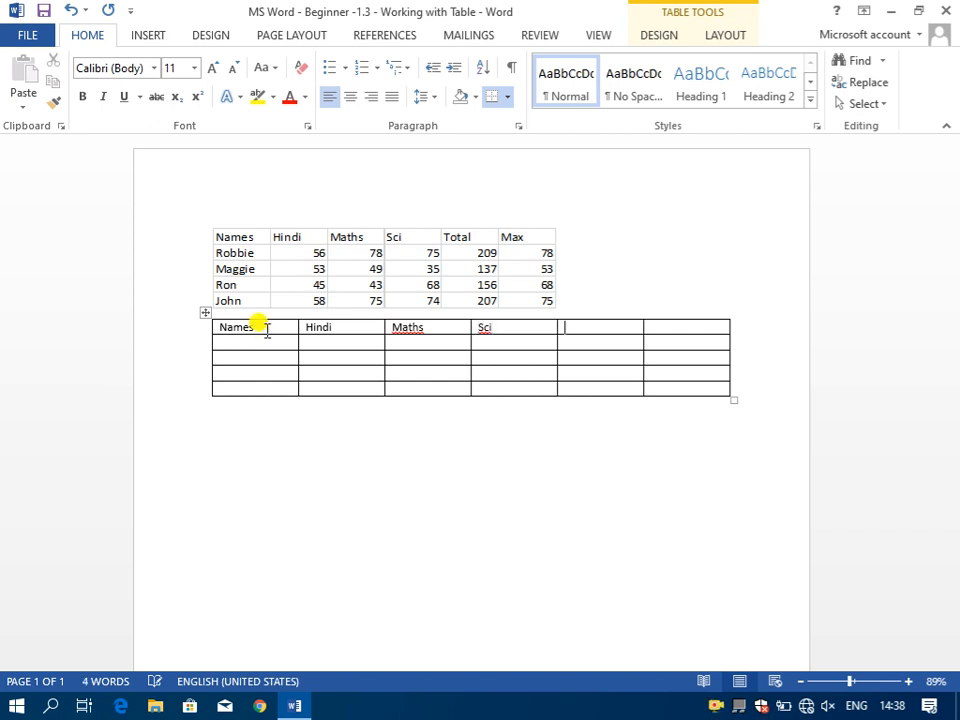
{"action": "type", "text": "Total"}
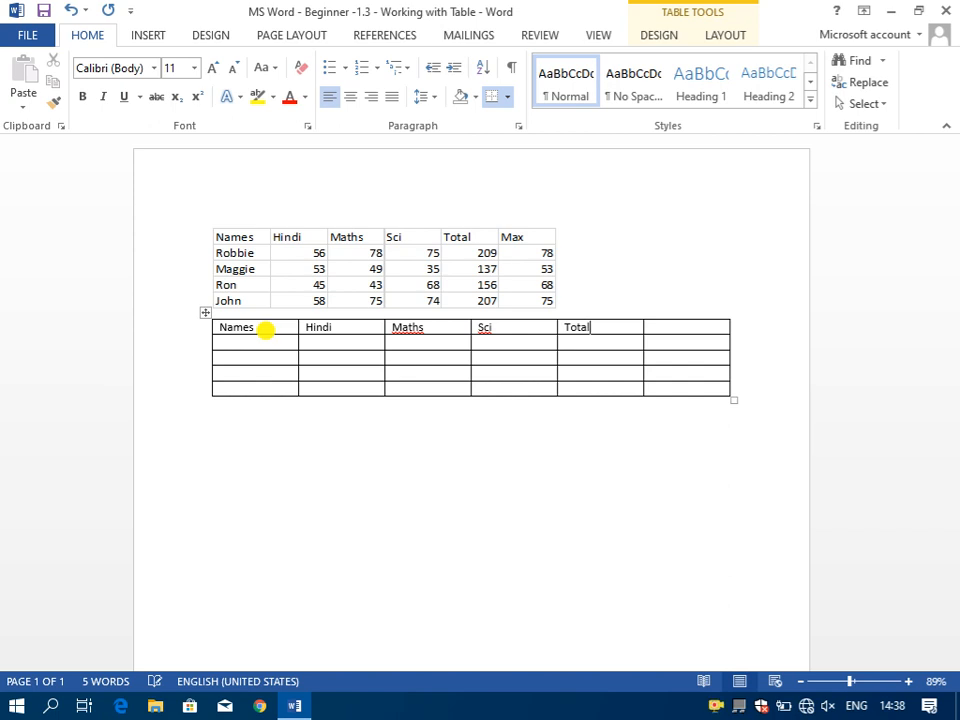
{"action": "key", "text": "Tab"}
{"action": "type", "text": "Max"}
- Enter the first three students' first names in rows 2 to 4 of the new table's Names column
{"action": "key", "text": "Down"}
{"action": "key", "text": "Left"}
{"action": "key", "text": "Left"}
{"action": "key", "text": "Left"}
{"action": "key", "text": "Left"}
{"action": "key", "text": "Left"}
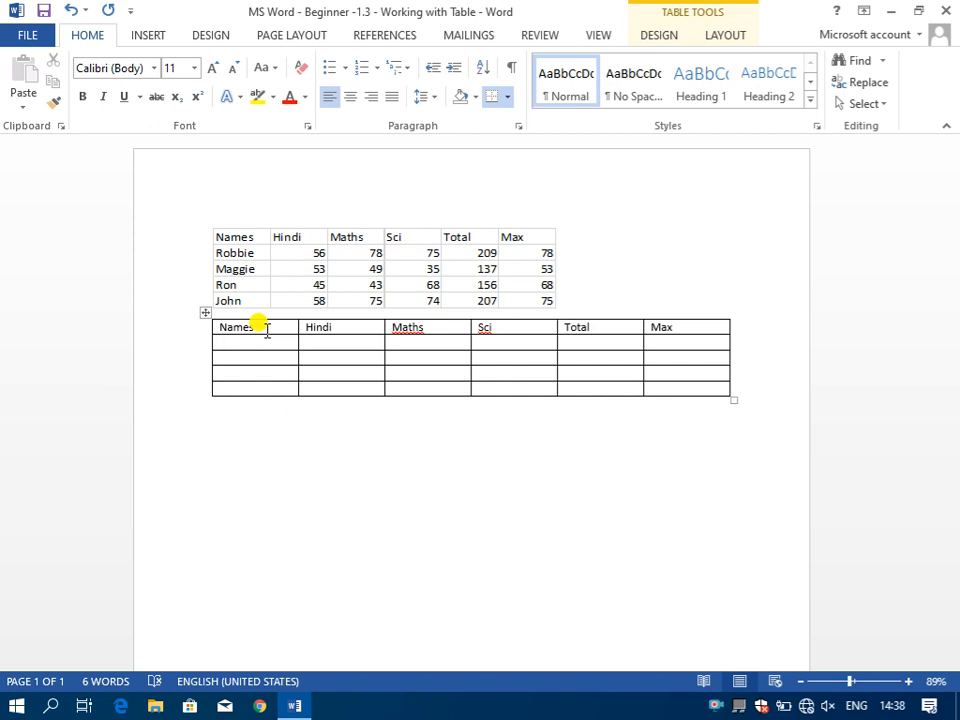
{"action": "type", "text": "Rob"}
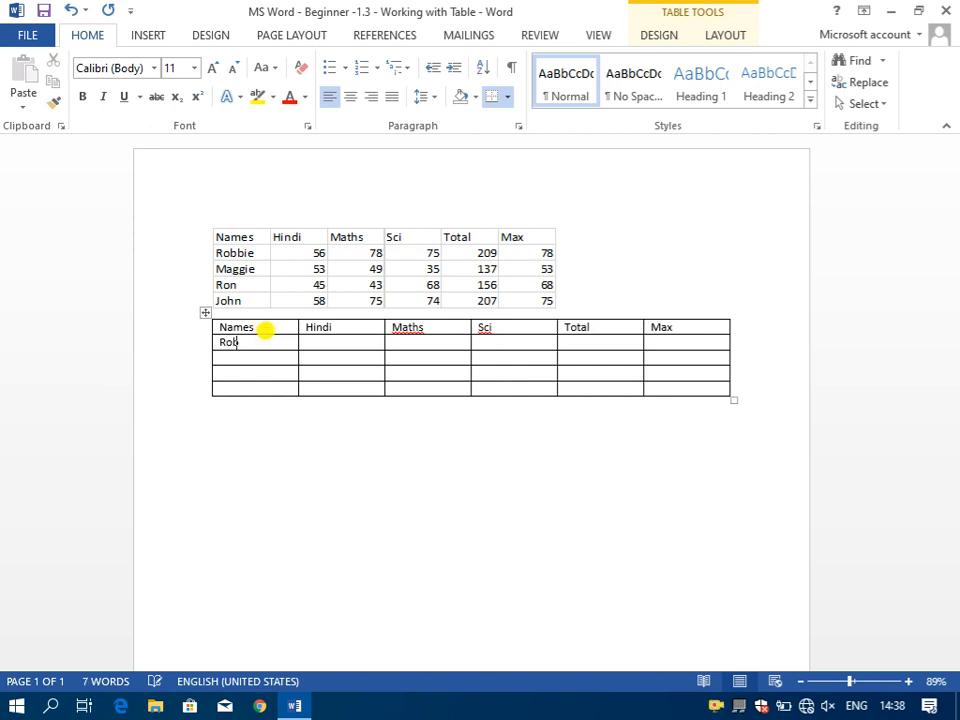
{"action": "type", "text": "bie"}
{"action": "key", "text": "Down"}
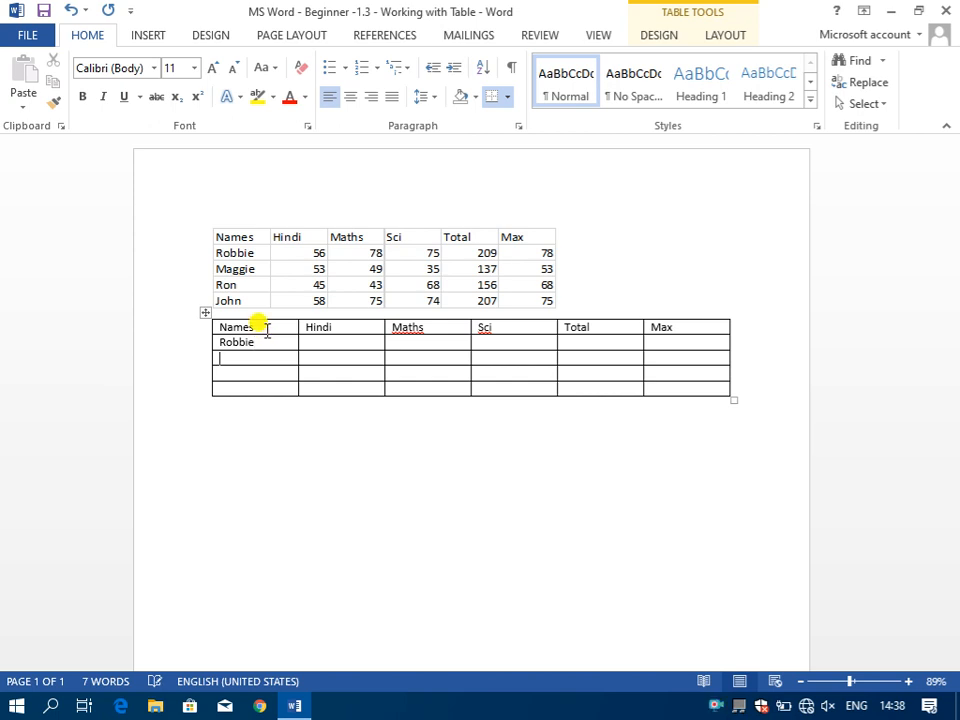
{"action": "type", "text": "Ma"}
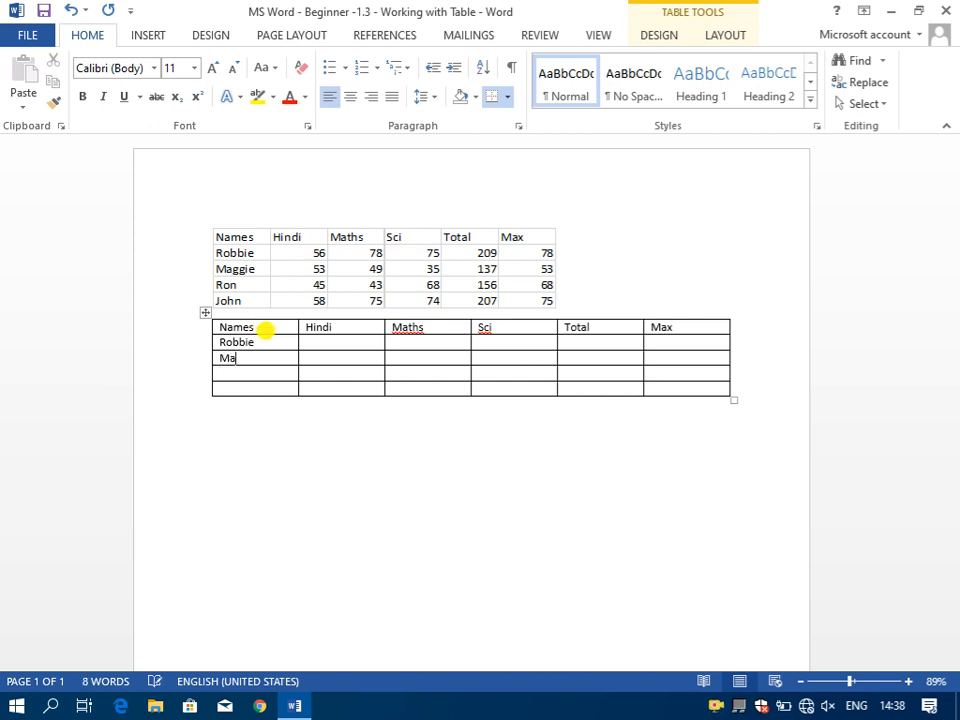
{"action": "type", "text": "ggie"}
{"action": "key", "text": "Down"}
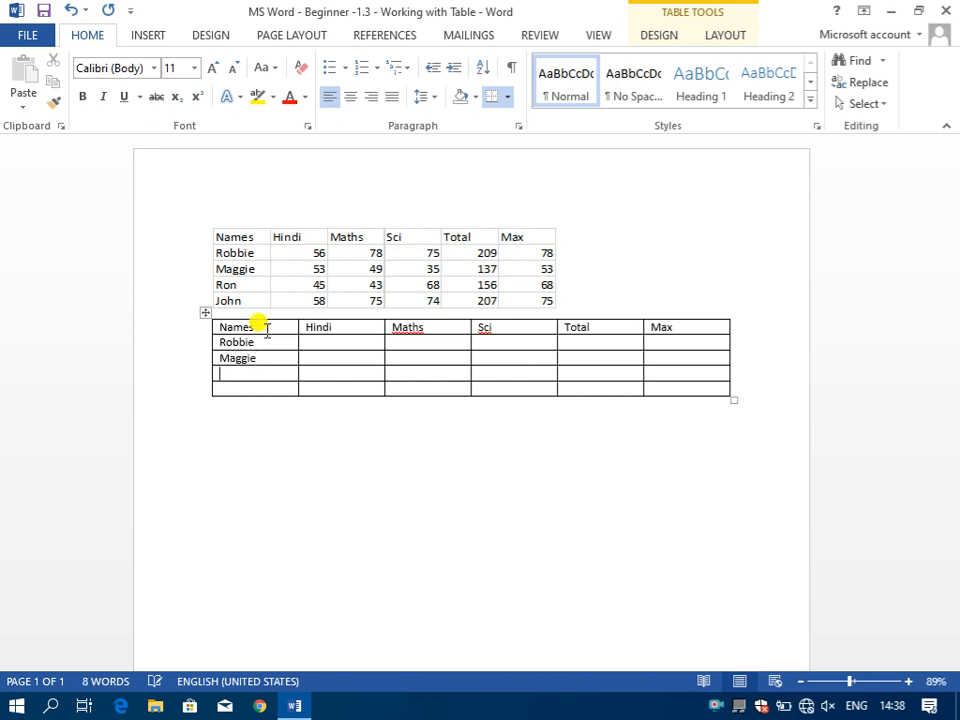
{"action": "type", "text": "Ron"}
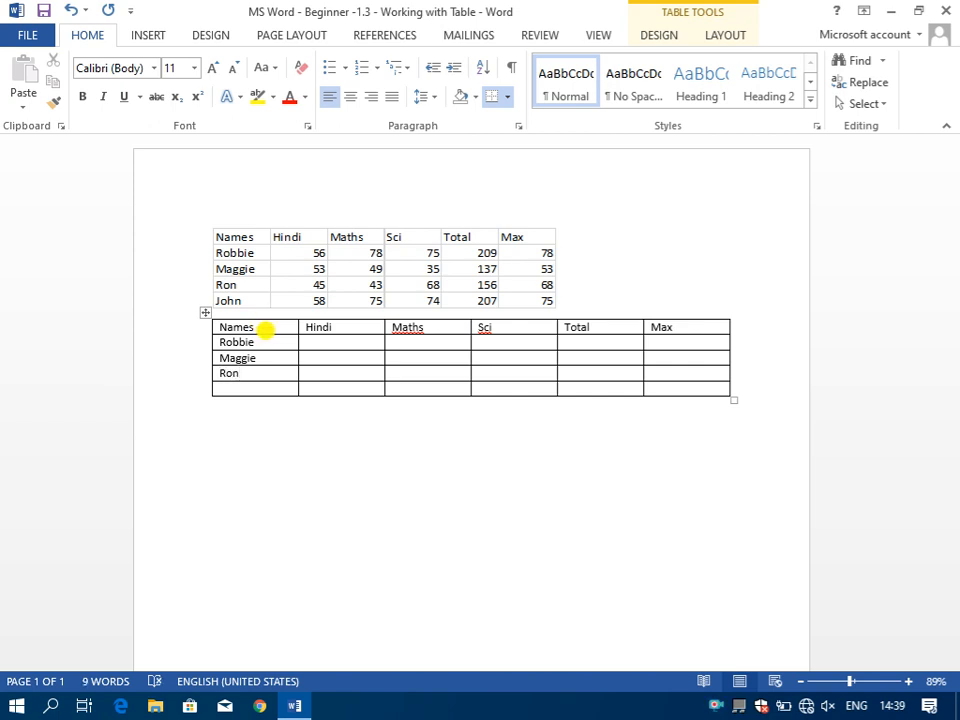
- Enter 56 as the first student's Hindi mark in the new table
{"action": "key", "text": "Tab"}
{"action": "key", "text": "Up"}
{"action": "key", "text": "Up"}
{"action": "type", "text": "56"}
- Try adding line breaks after the 56 in the first student's Hindi cell, and remove them
{"action": "key", "text": "Return"}
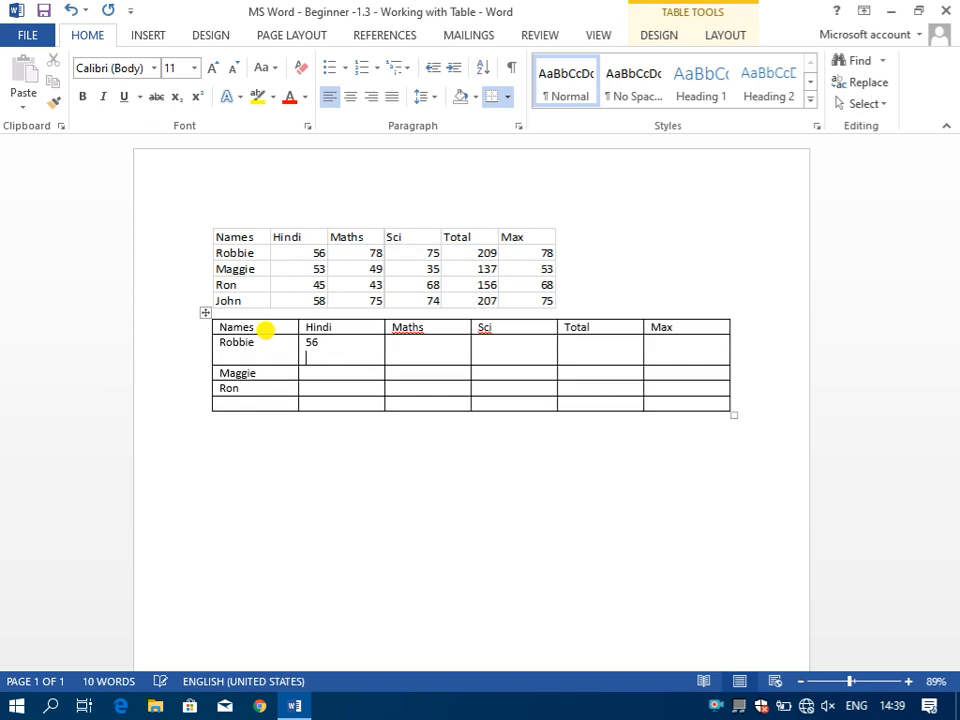
{"action": "key", "text": "BackSpace"}
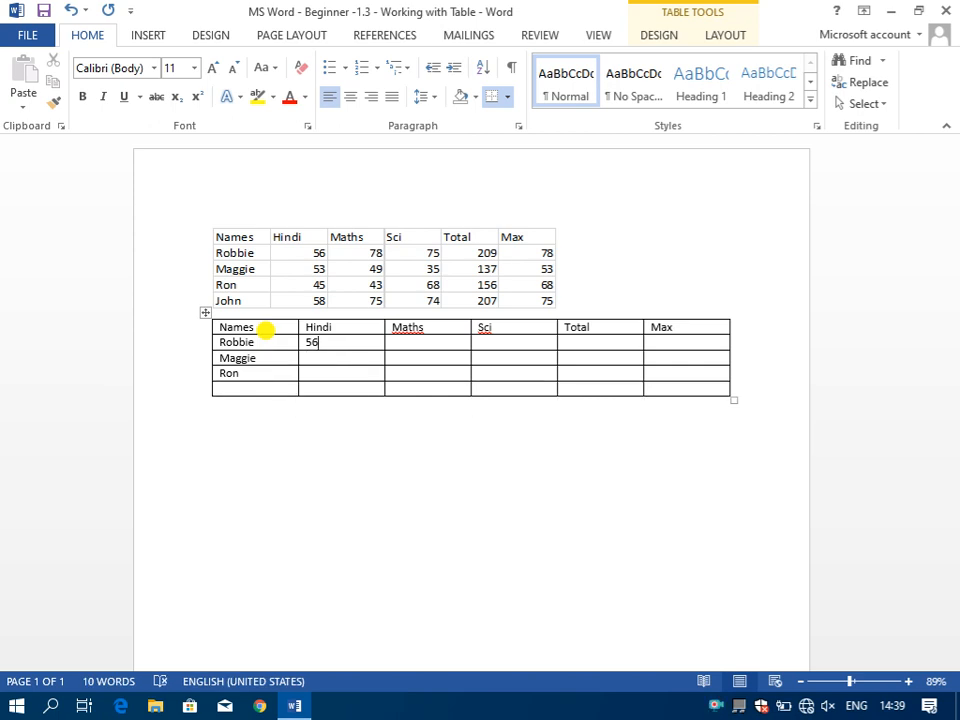
{"action": "key", "text": "Return"}
{"action": "key", "text": "Return"}
{"action": "key", "text": "Return"}
{"action": "key", "text": "Return"}
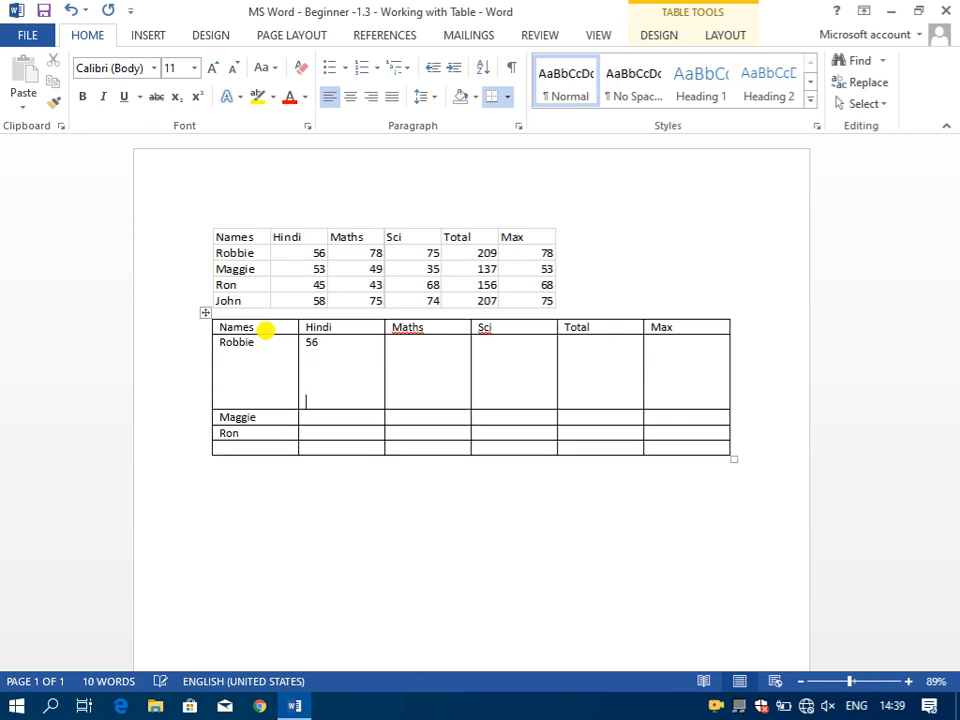
{"action": "key", "text": "BackSpace"}
{"action": "key", "text": "BackSpace"}
{"action": "key", "text": "BackSpace"}
{"action": "key", "text": "BackSpace"}
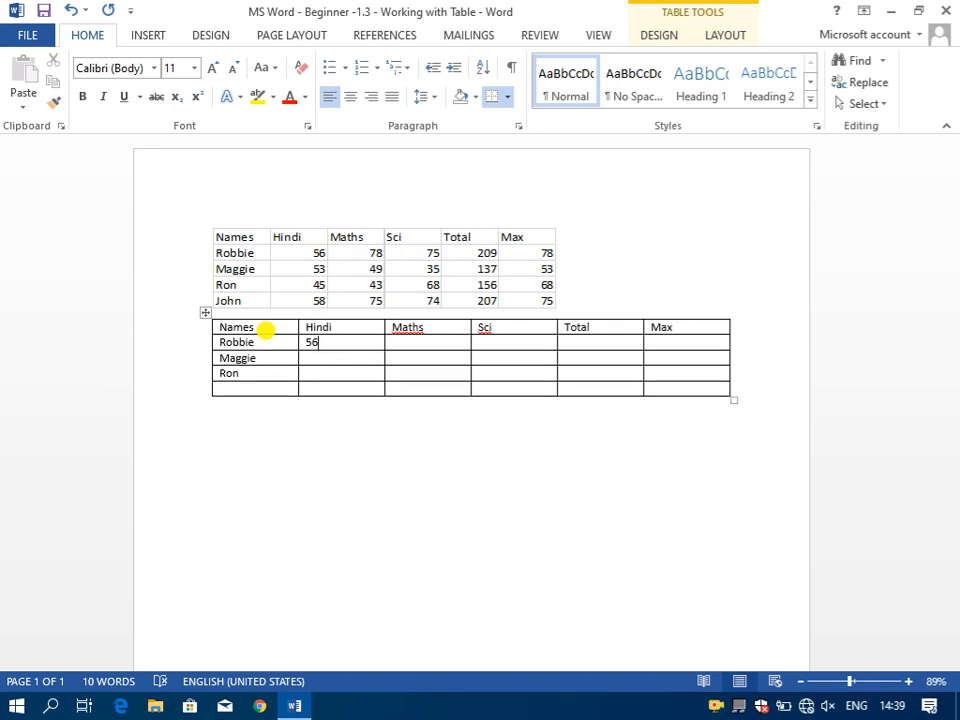
- Enter the first student's marks 58 for Maths and 42 for Sci
{"action": "key", "text": "Down"}
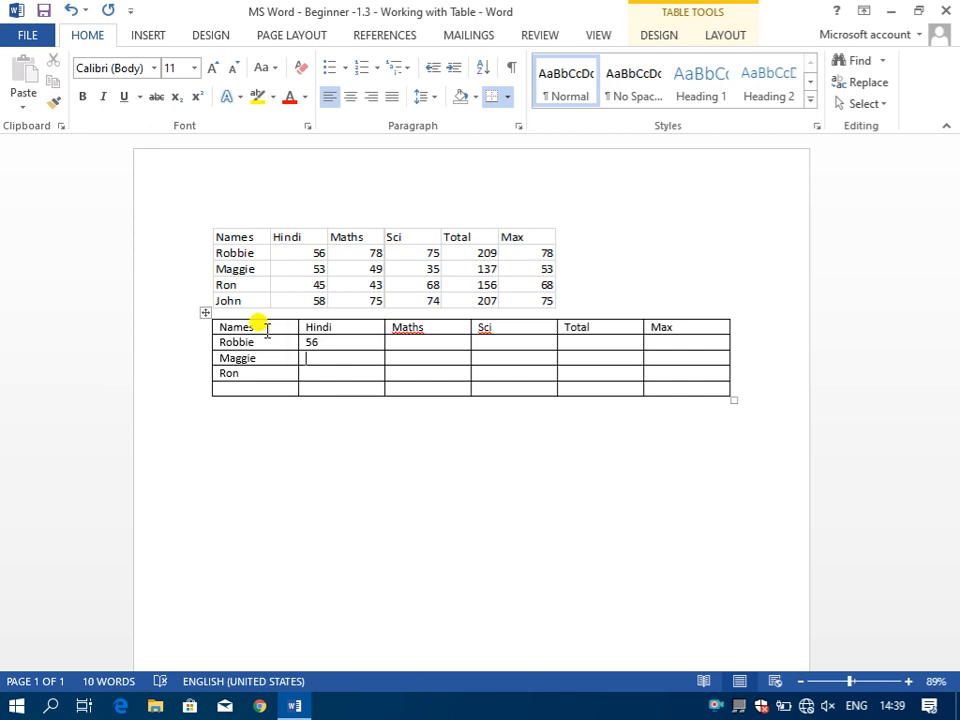
{"action": "key", "text": "Up"}
{"action": "key", "text": "Down"}
{"action": "key", "text": "Up"}
{"action": "type", "text": "56"}
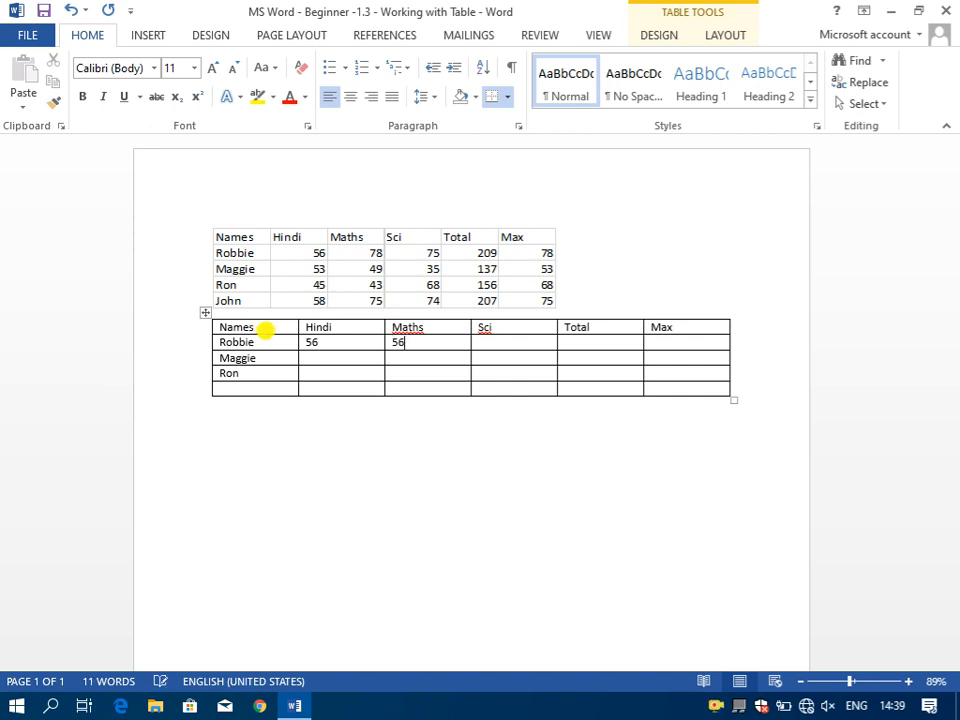
{"action": "key", "text": "BackSpace"}
{"action": "type", "text": "8"}
{"action": "key", "text": "Tab"}
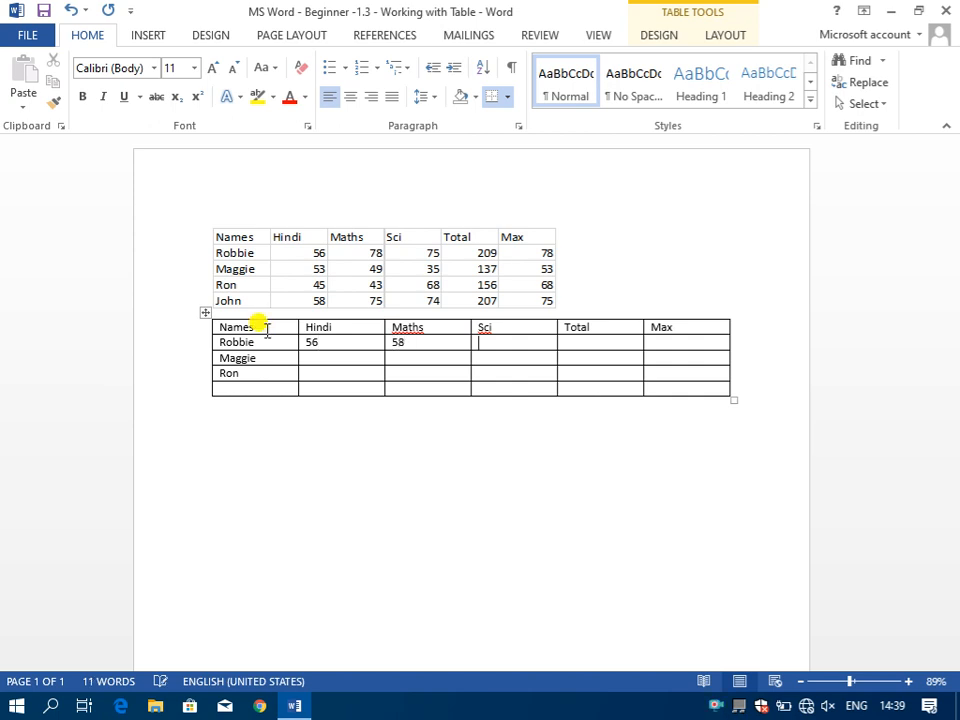
{"action": "type", "text": "42"}
- Enter the second student's marks 24, 48 and 68 under Hindi, Maths and Sci
{"action": "key", "text": "Tab"}
{"action": "key", "text": "Down"}
{"action": "key", "text": "Left"}
{"action": "key", "text": "Left"}
{"action": "key", "text": "Left"}
{"action": "type", "text": "58"}
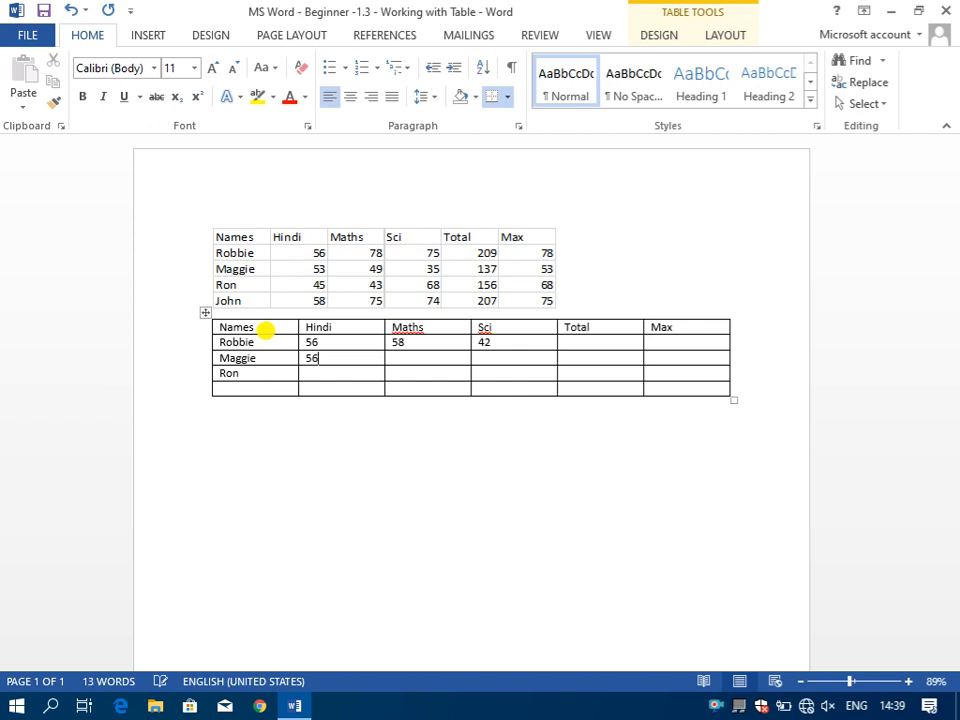
{"action": "key", "text": "BackSpace"}
{"action": "key", "text": "BackSpace"}
{"action": "type", "text": "24 48"}
{"action": "key", "text": "Tab"}
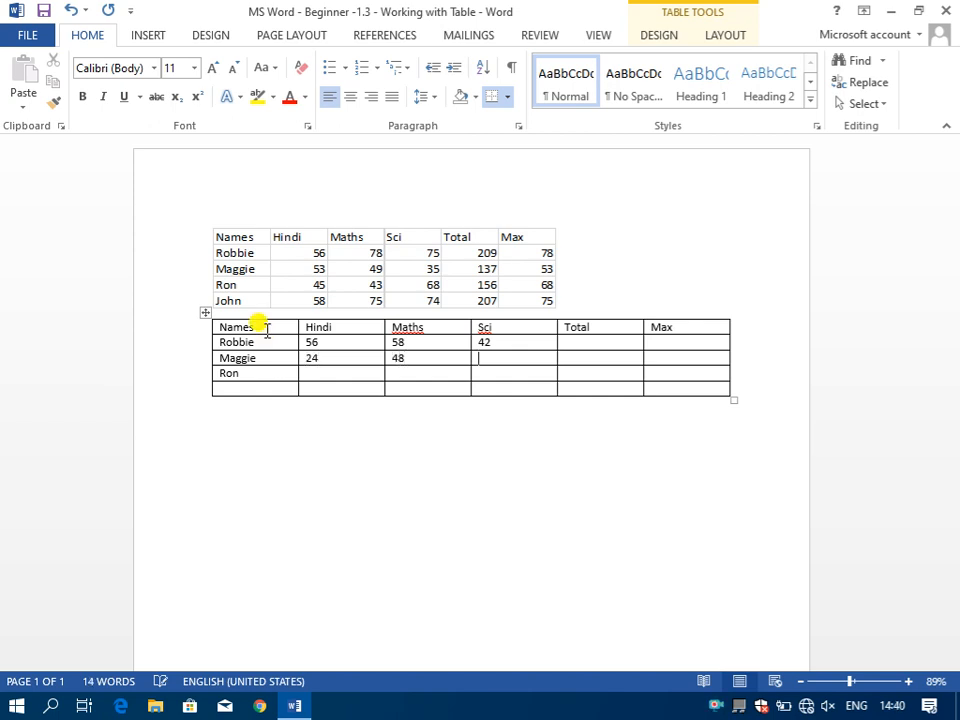
{"action": "type", "text": "68"}
- Enter the third student's marks 23, 45 and 78 under Hindi, Maths and Sci
{"action": "key", "text": "Down"}
{"action": "key", "text": "Left"}
{"action": "key", "text": "Left"}
{"action": "type", "text": "23"}
{"action": "key", "text": "Tab"}
{"action": "type", "text": "45"}
{"action": "key", "text": "Tab"}
{"action": "type", "text": "78"}
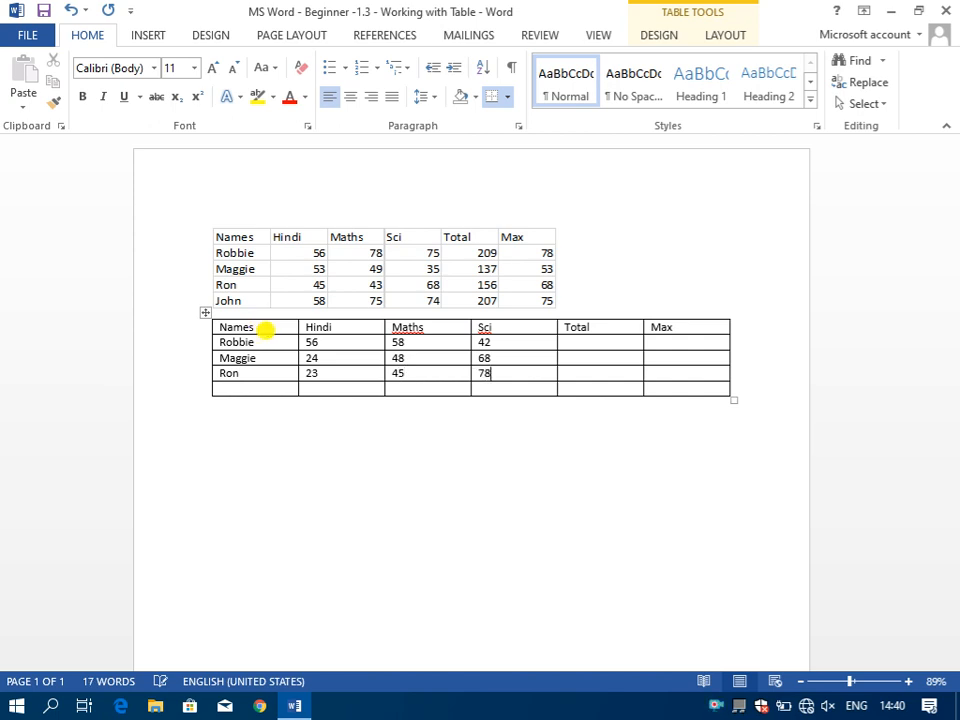
{"action": "key", "text": "Tab"}
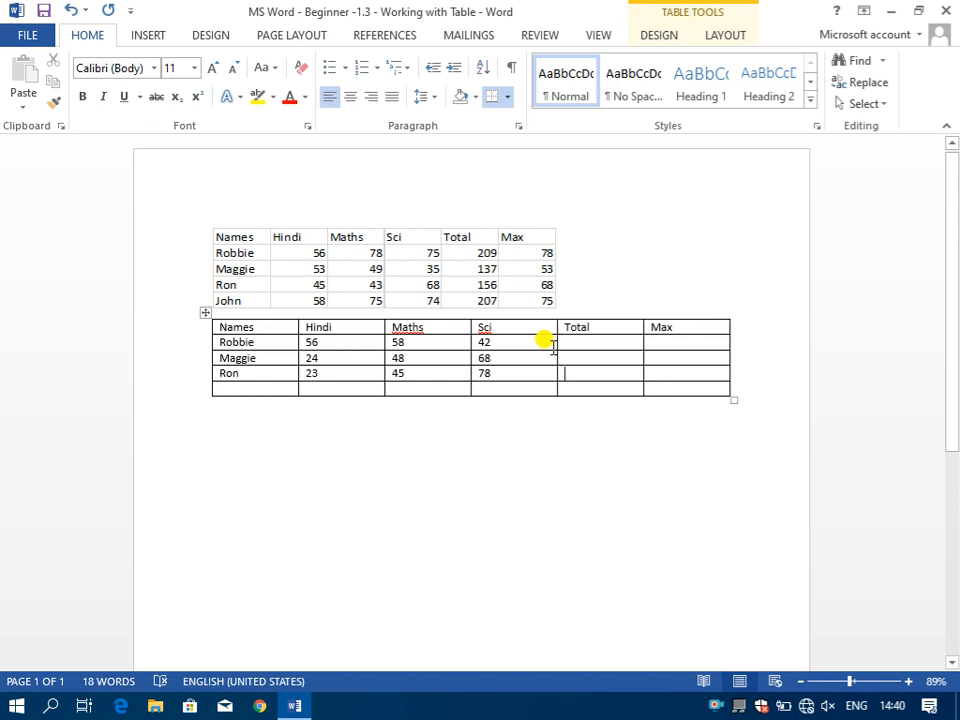
- Select the new table's Total column and its Max column one after the other, and clear the selection
{"action": "left_click", "coordinate": [596, 326]}
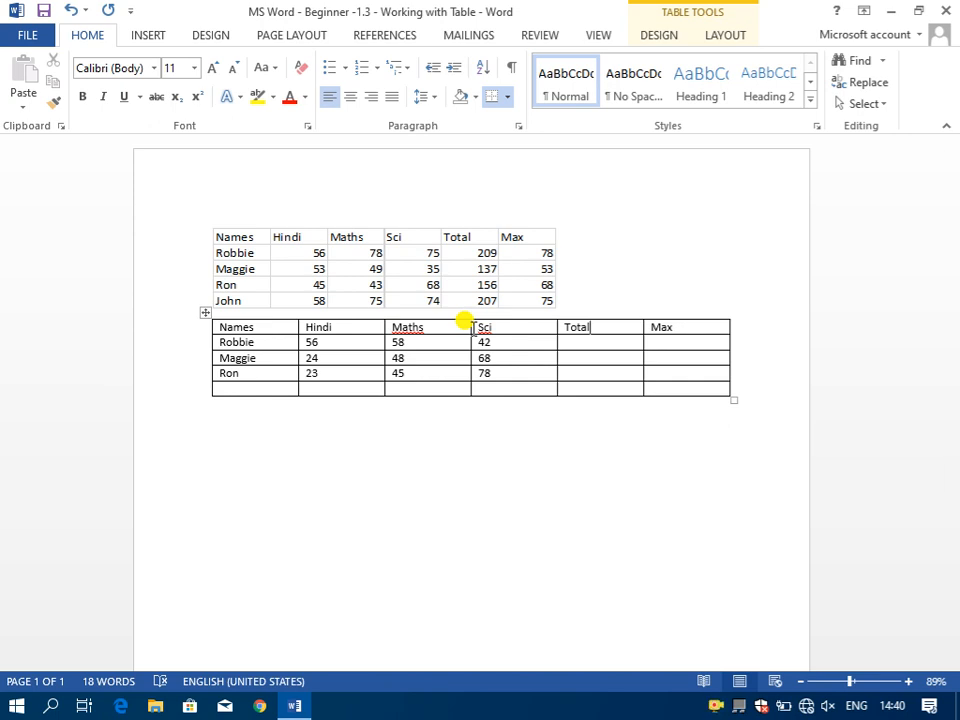
{"action": "left_click", "coordinate": [590, 318]}
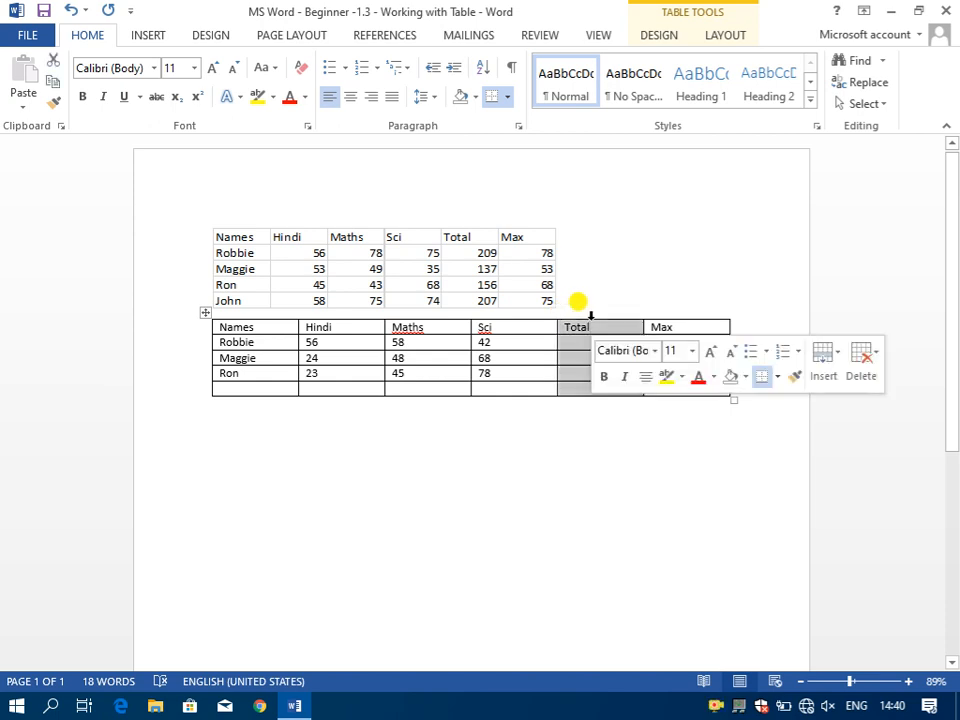
{"action": "left_click", "coordinate": [677, 315]}
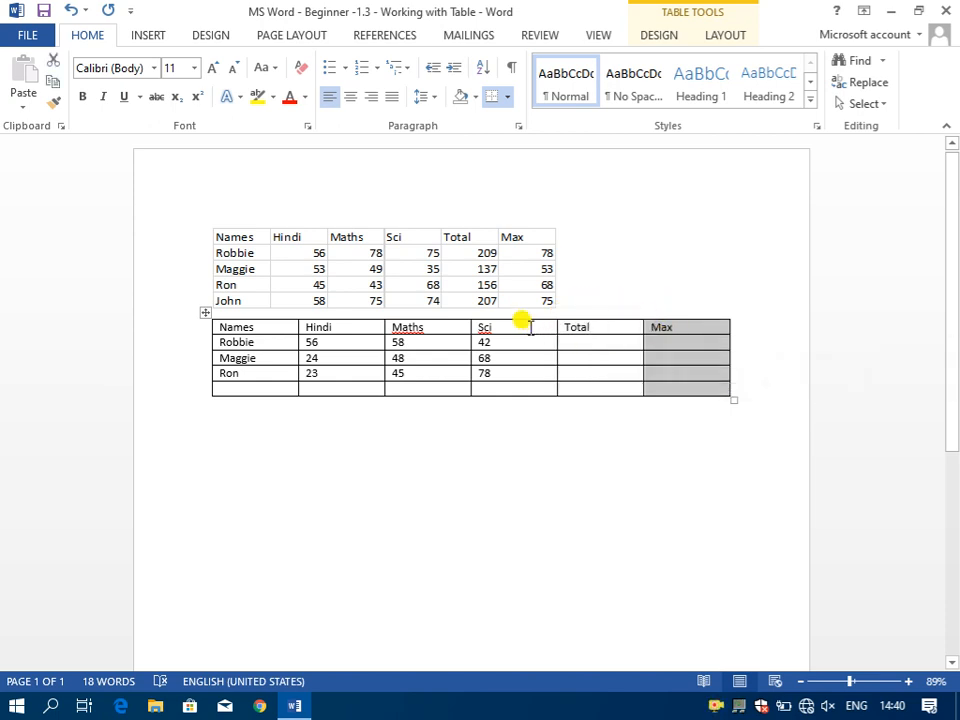
{"action": "left_click", "coordinate": [481, 322]}
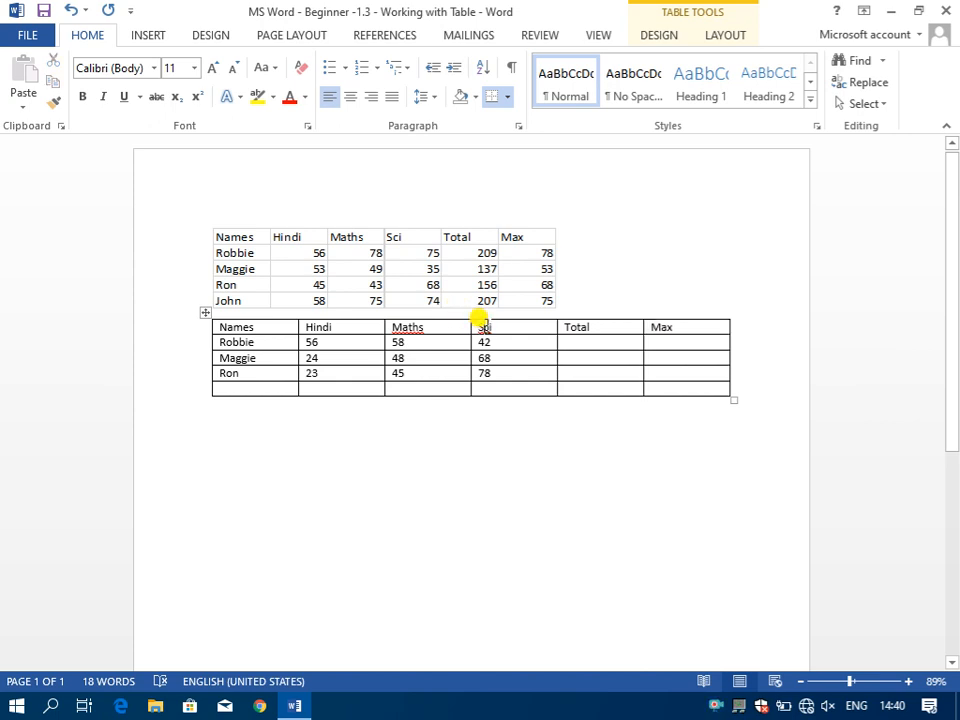
- Select the lower table's Total column, clear the selection, and select the first student's name cell
{"action": "left_click", "coordinate": [609, 316]}
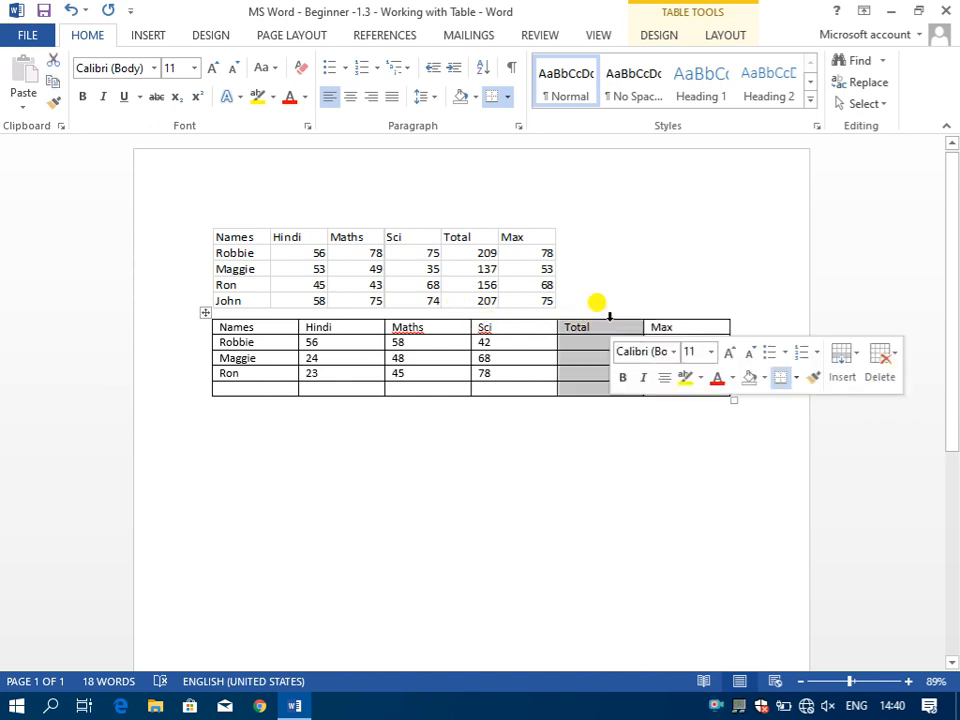
{"action": "left_click", "coordinate": [591, 346]}
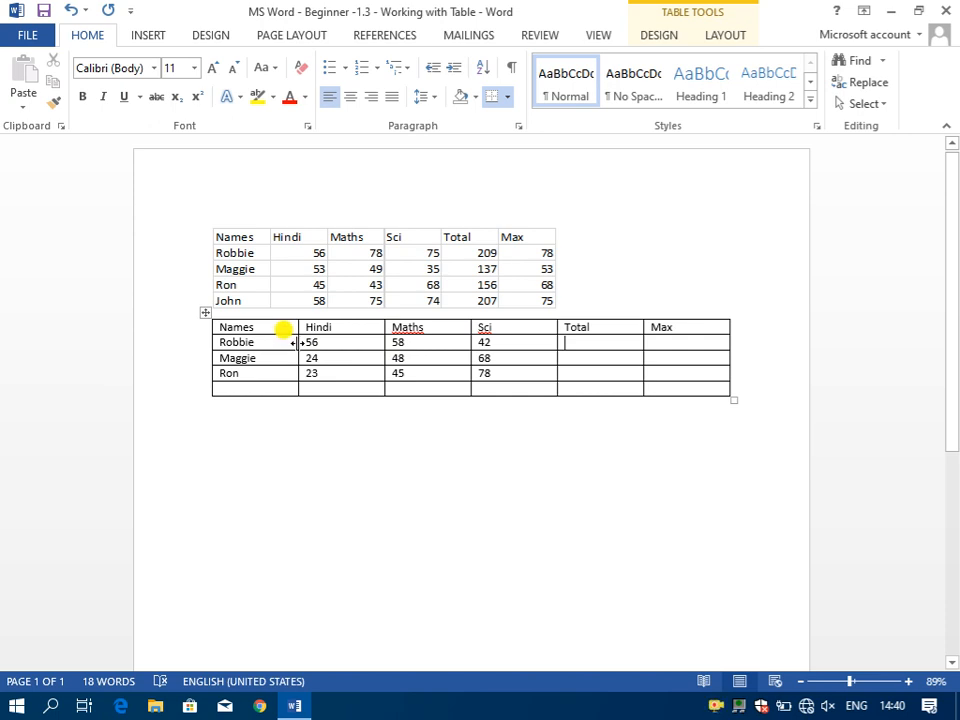
{"action": "left_click", "coordinate": [211, 349]}
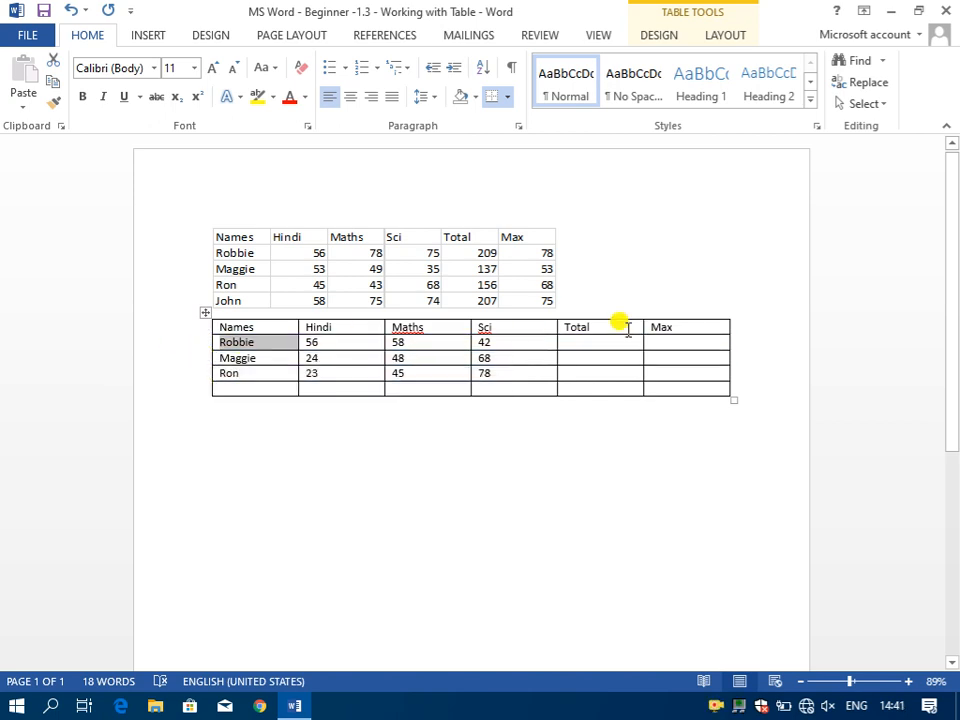
- Enlarge the lower table to columns about 2.87 cm wide and rows about 1.8 to 2 cm high, and select the first student's row
{"action": "left_click", "coordinate": [732, 401]}
{"action": "left_click_drag", "start_coordinate": [733, 405], "coordinate": [750, 623]}
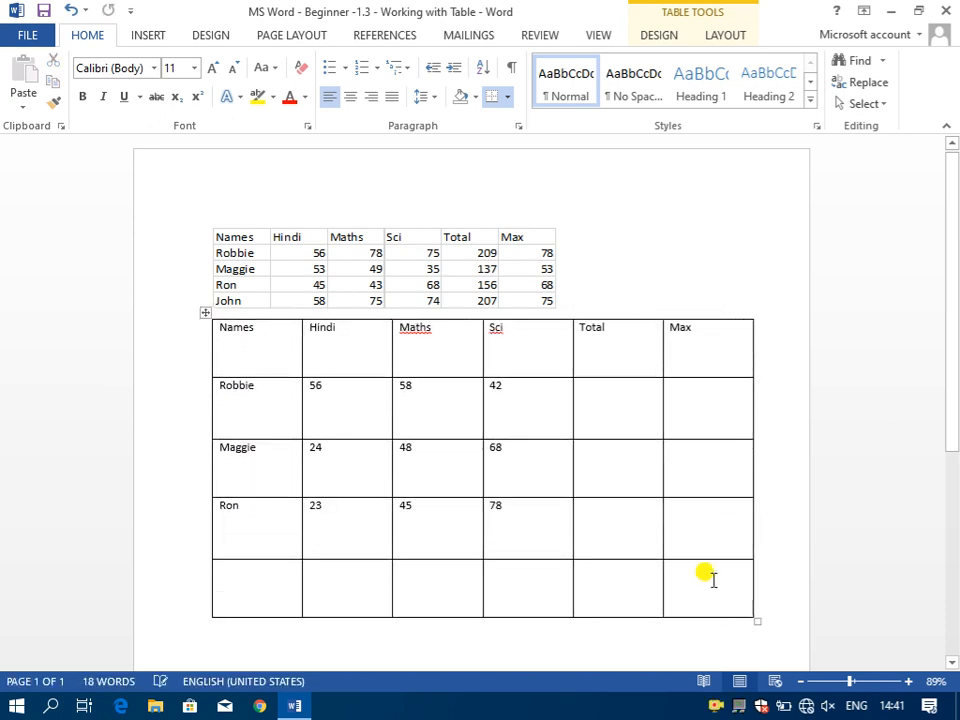
{"action": "mouse_move", "coordinate": [199, 403]}
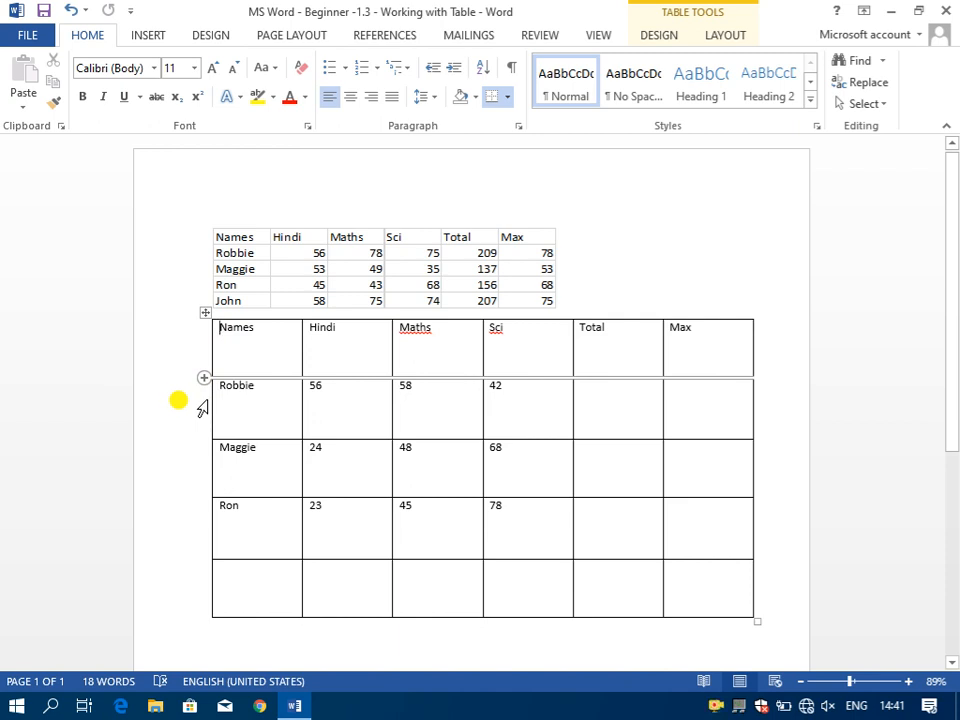
{"action": "left_click", "coordinate": [201, 408]}
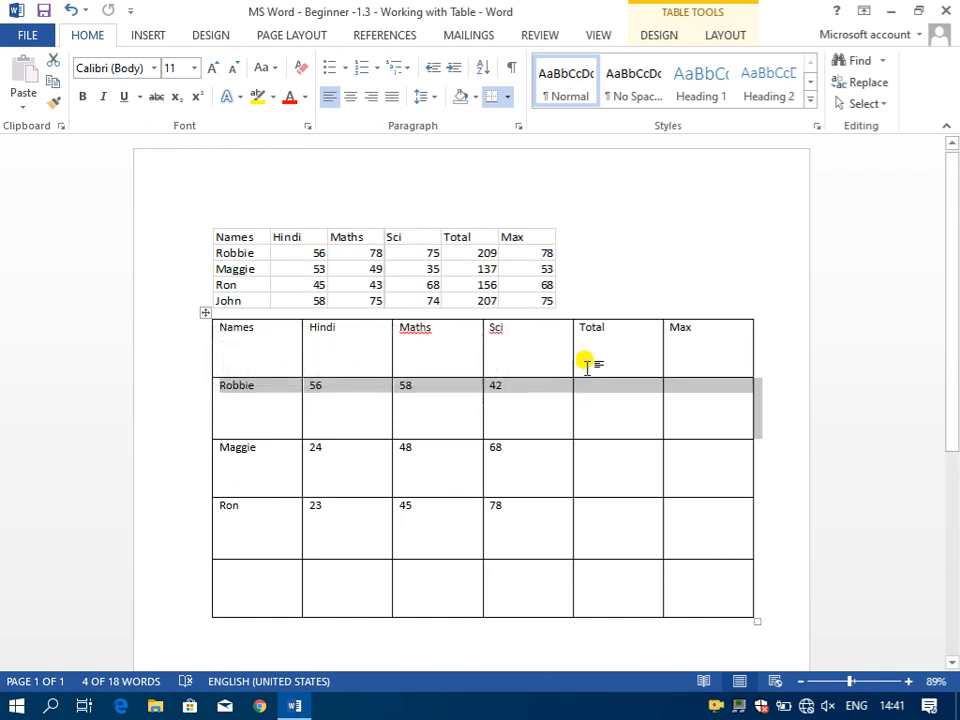
- Delete the Total column from the lower table
{"action": "left_click", "coordinate": [601, 316]}
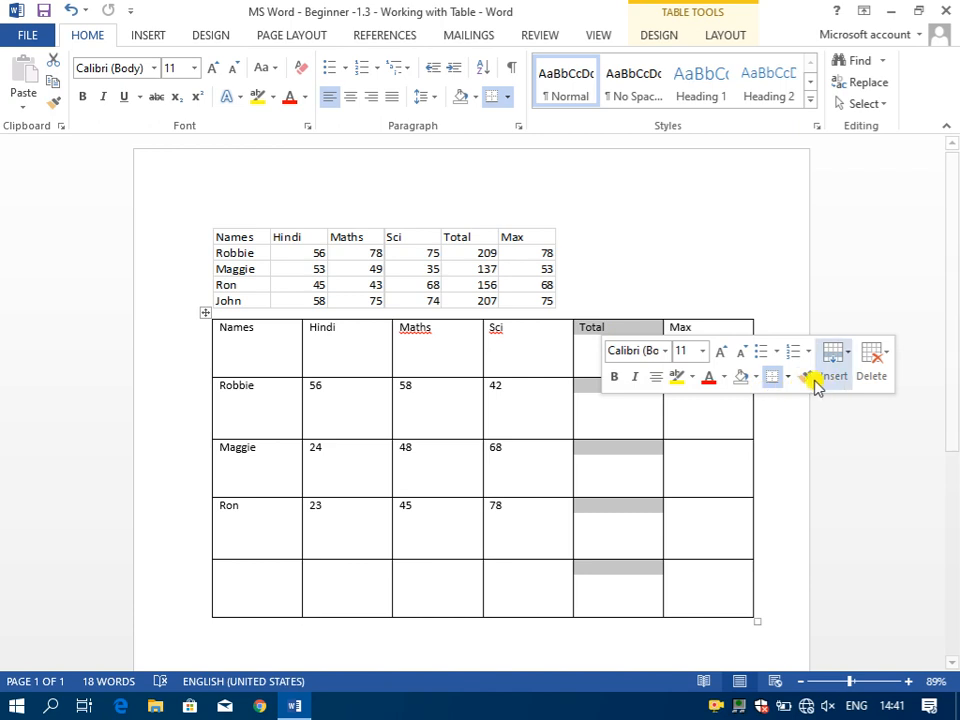
{"action": "left_click", "coordinate": [871, 378]}
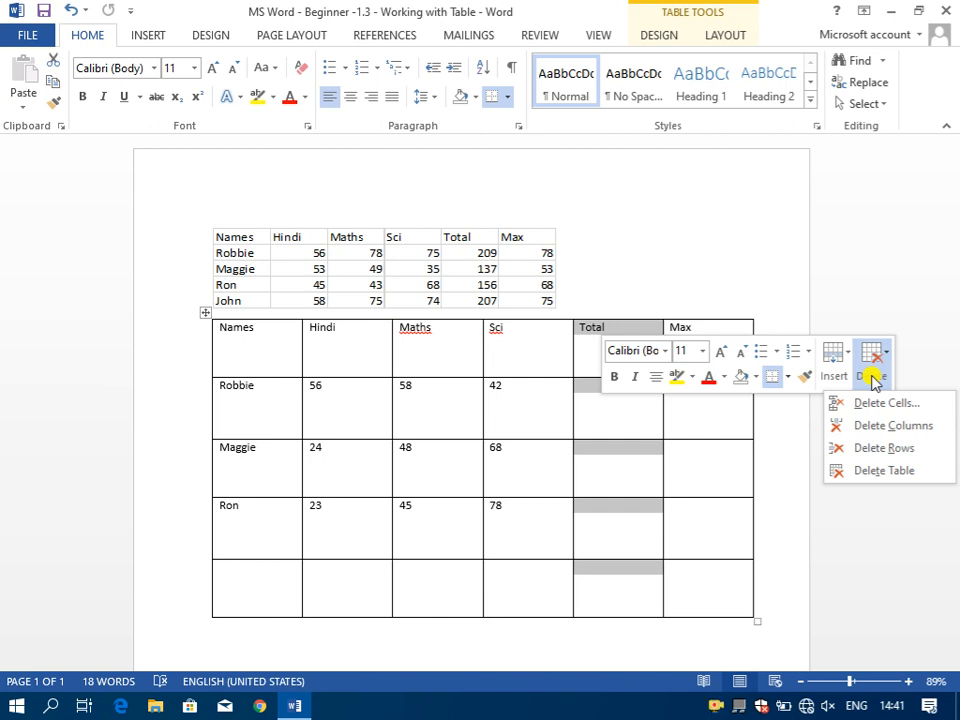
{"action": "left_click", "coordinate": [891, 426]}
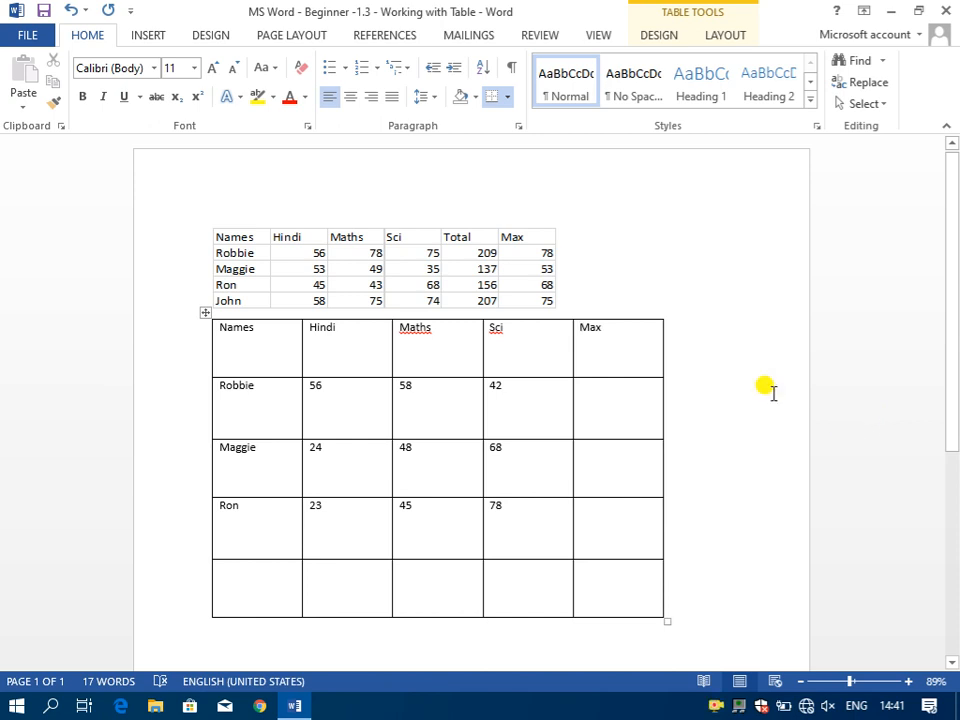
- Delete the Max column from the lower table
{"action": "left_click", "coordinate": [597, 330]}
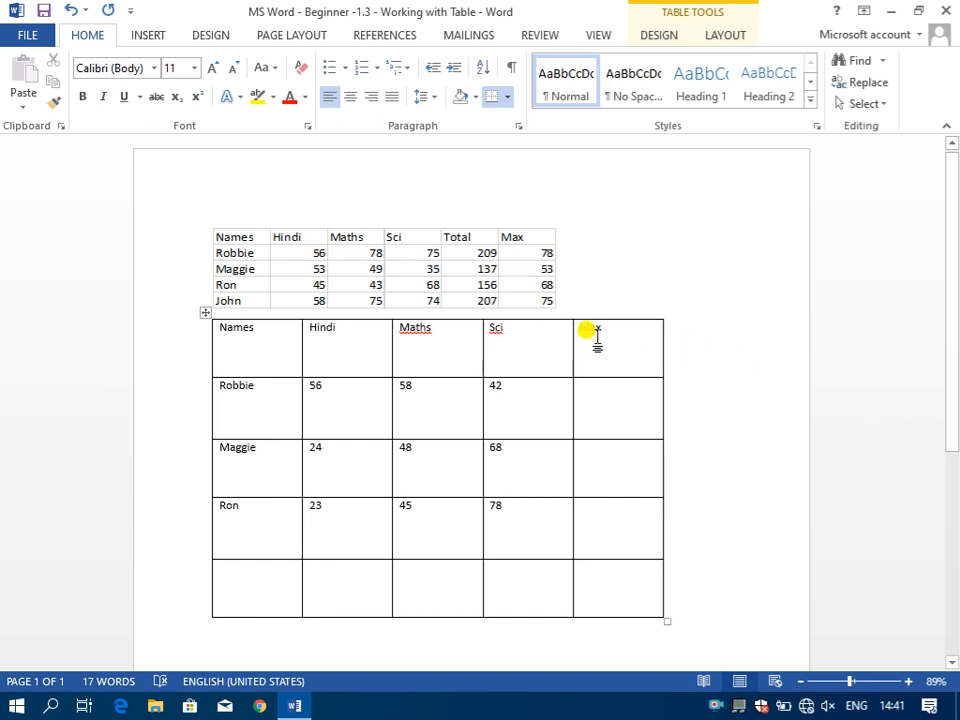
{"action": "left_click", "coordinate": [726, 36]}
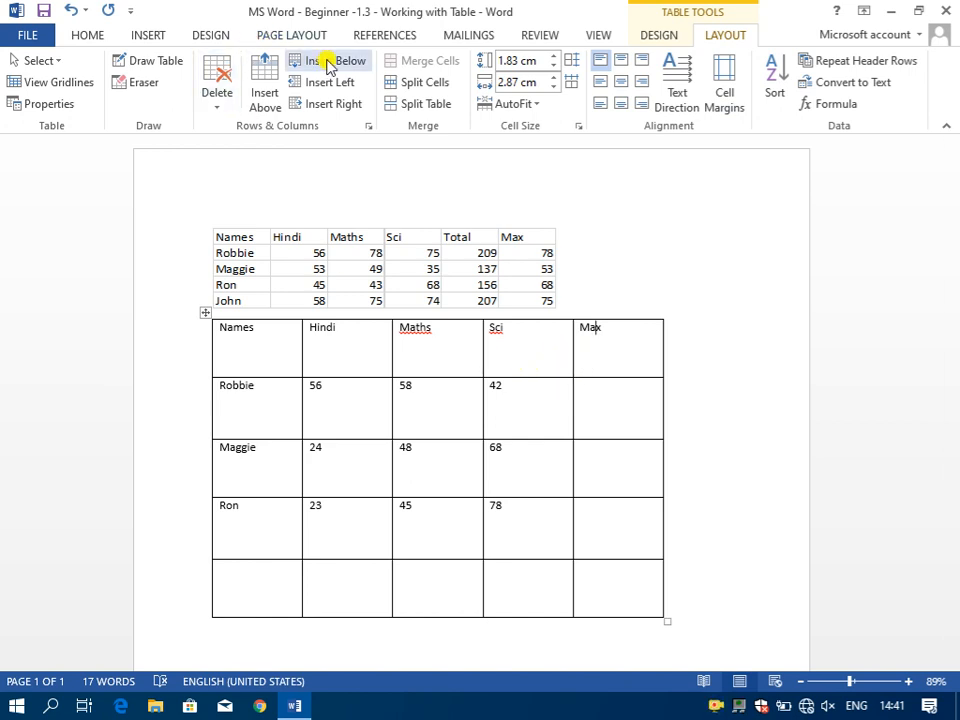
{"action": "left_click", "coordinate": [225, 100]}
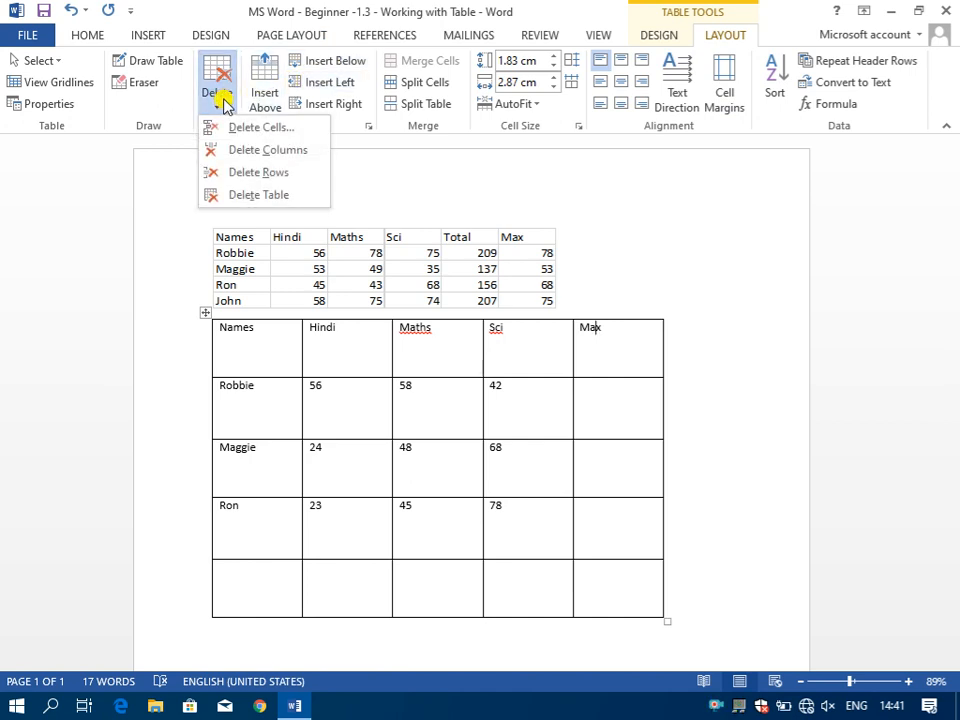
{"action": "left_click", "coordinate": [268, 152]}
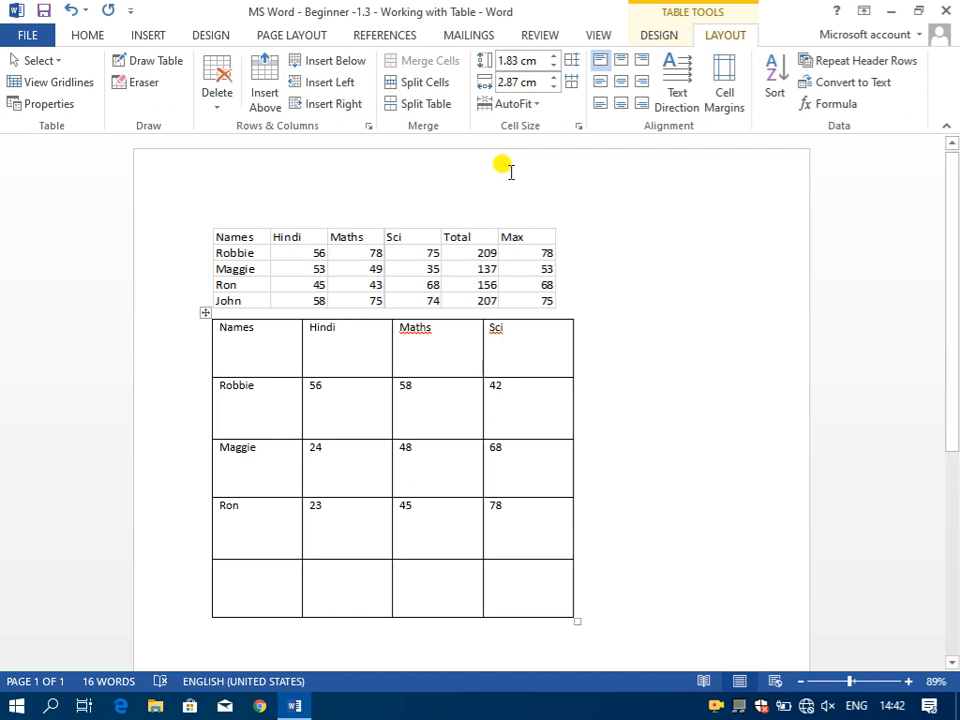
- Try inserting a row below the header row and a column to the left of Sci, undoing each insertion
{"action": "left_click", "coordinate": [344, 60]}
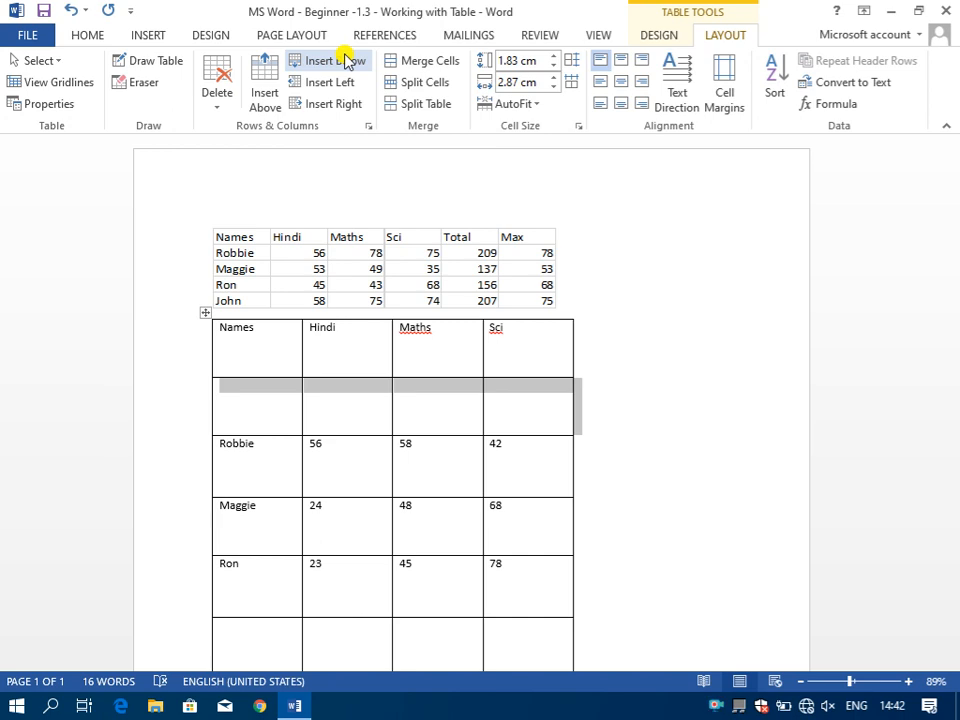
{"action": "key", "text": "ctrl+z"}
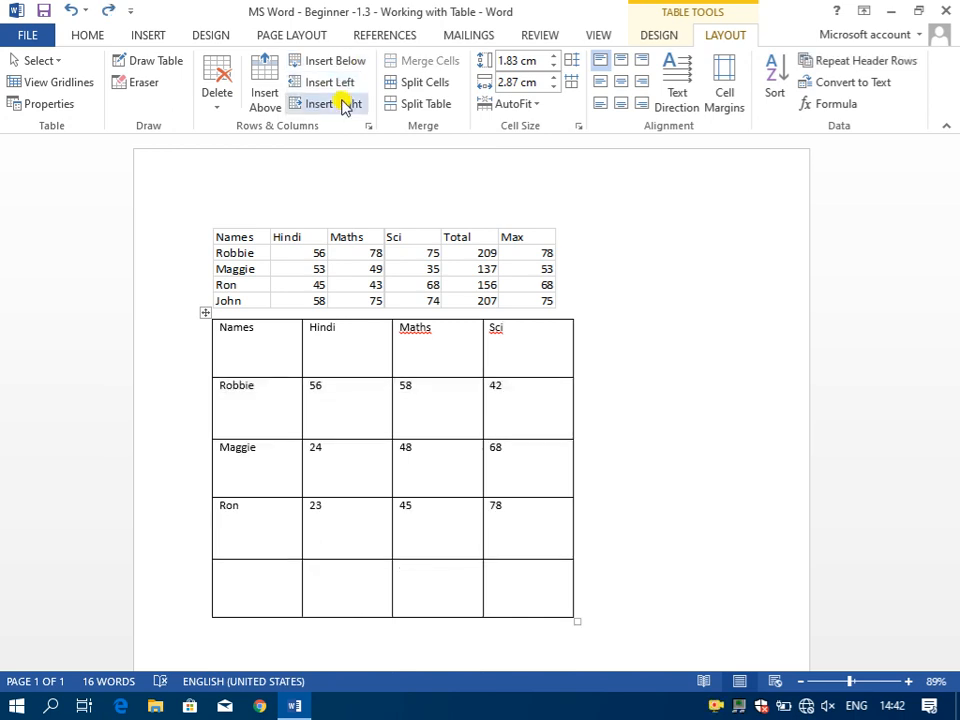
{"action": "left_click", "coordinate": [345, 85]}
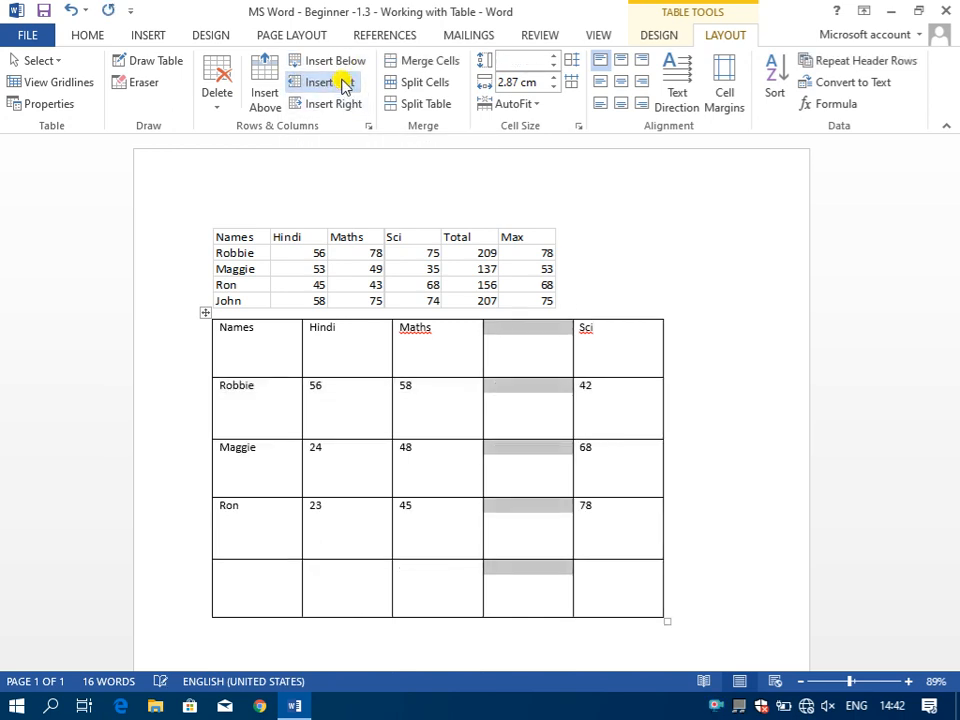
{"action": "key", "text": "ctrl+z"}
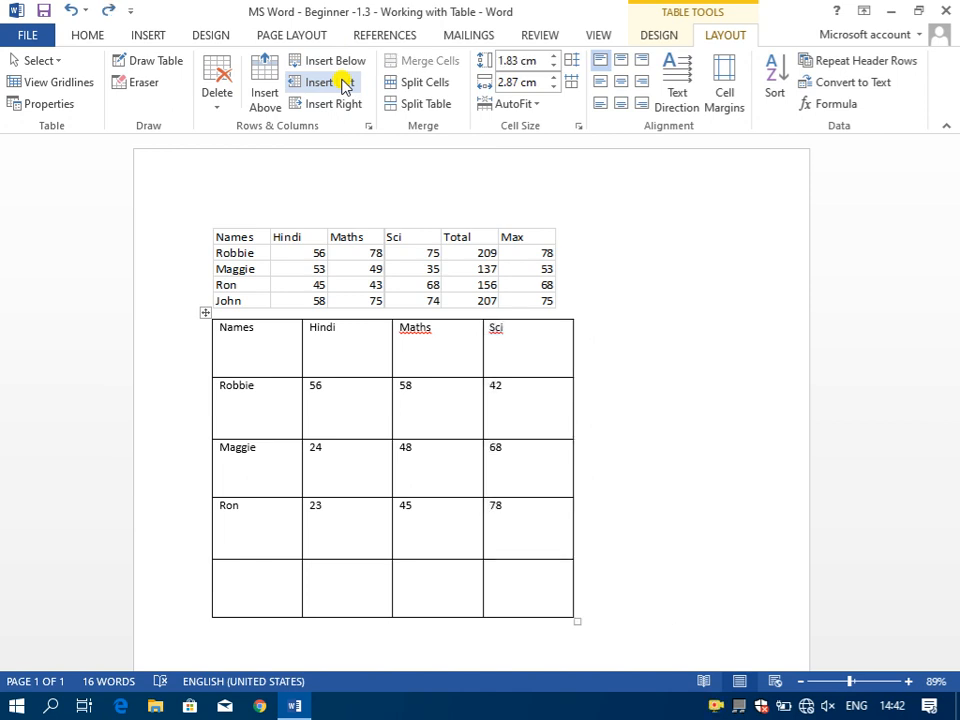
- Try inserting a column to the right of Sci and a row below the first student's row, and undo both insertions
{"action": "left_click", "coordinate": [345, 107]}
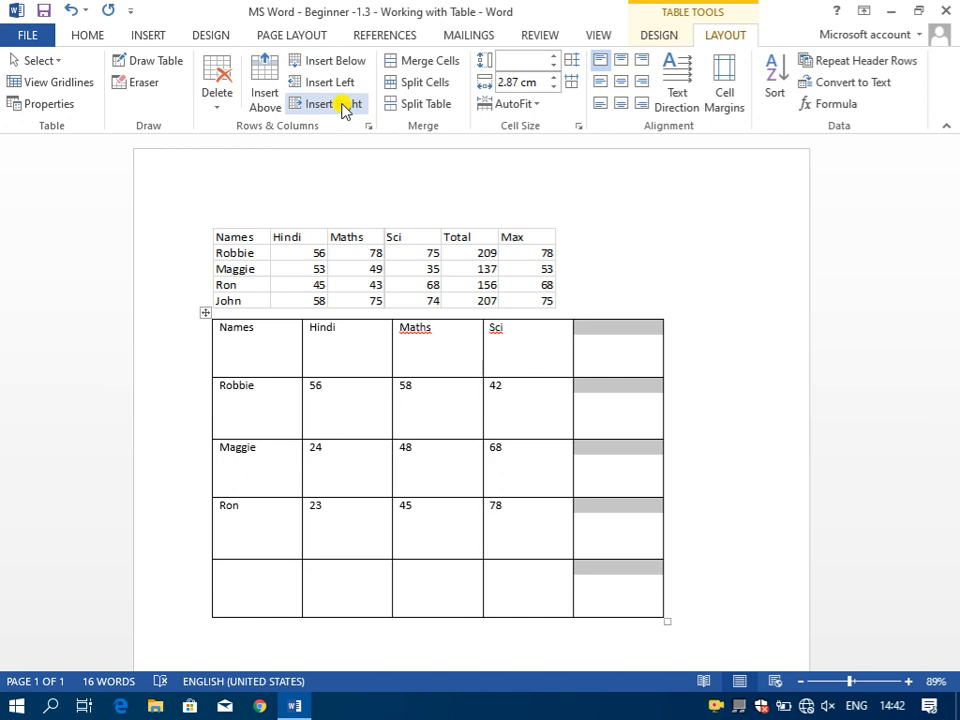
{"action": "left_click", "coordinate": [314, 398]}
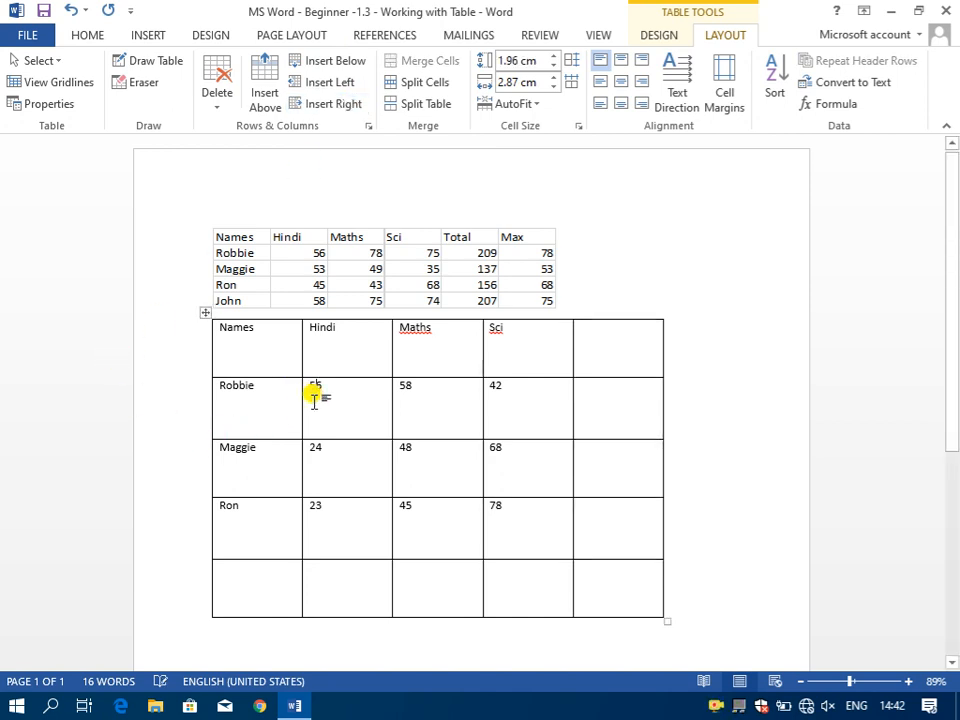
{"action": "left_click", "coordinate": [338, 62]}
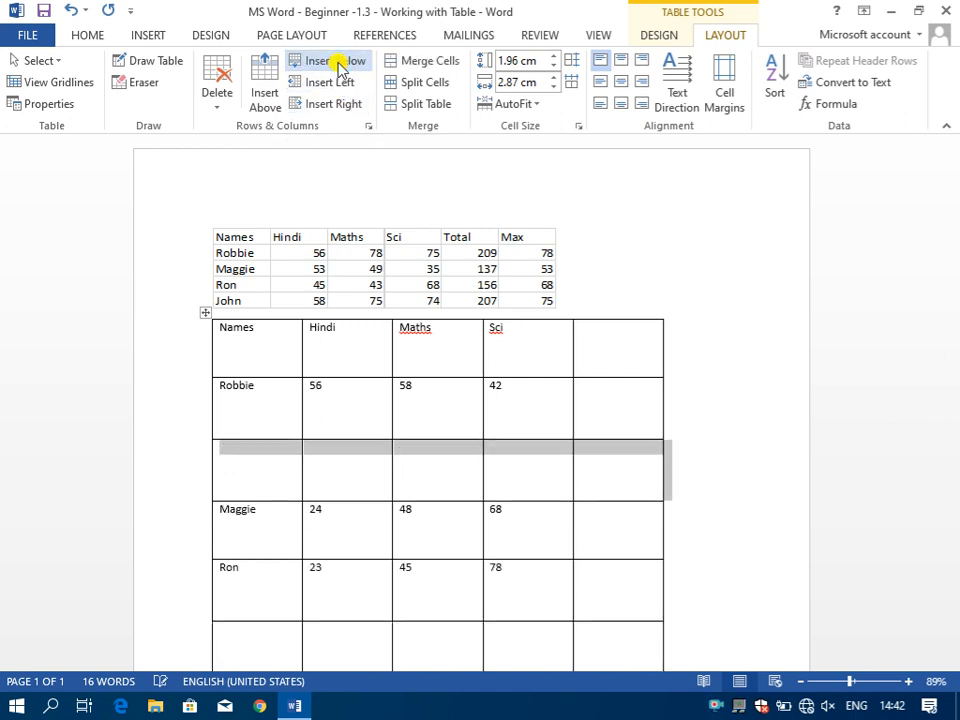
{"action": "key", "text": "ctrl+z"}
{"action": "key", "text": "ctrl+z"}
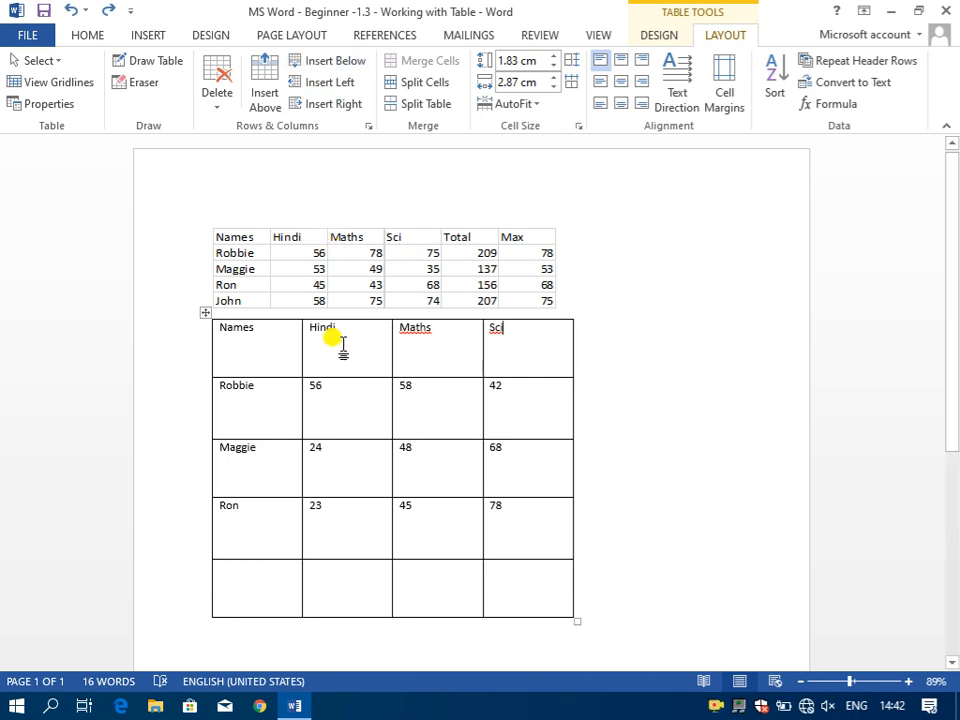
- Try inserting a row above the first student's row, and undo it
{"action": "left_click", "coordinate": [343, 424]}
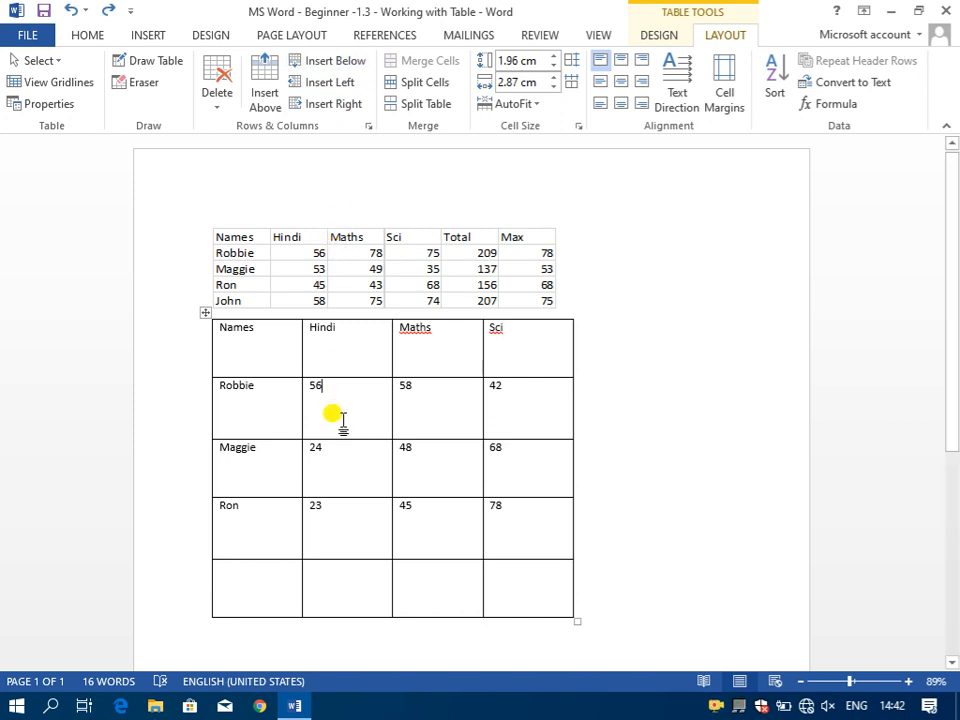
{"action": "left_click", "coordinate": [274, 66]}
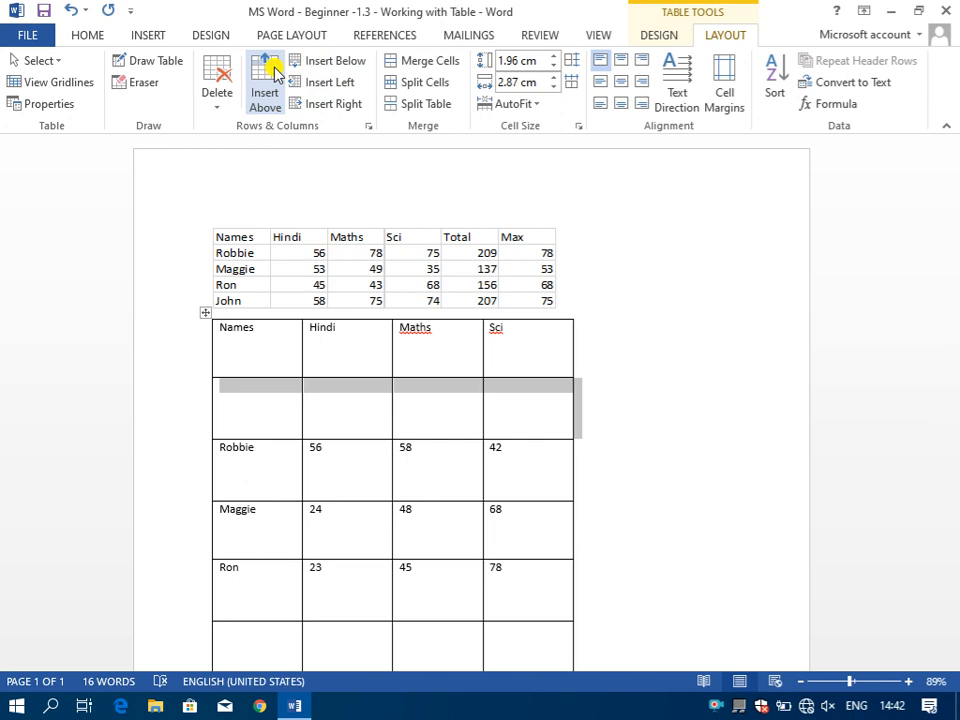
{"action": "key", "text": "ctrl+z"}
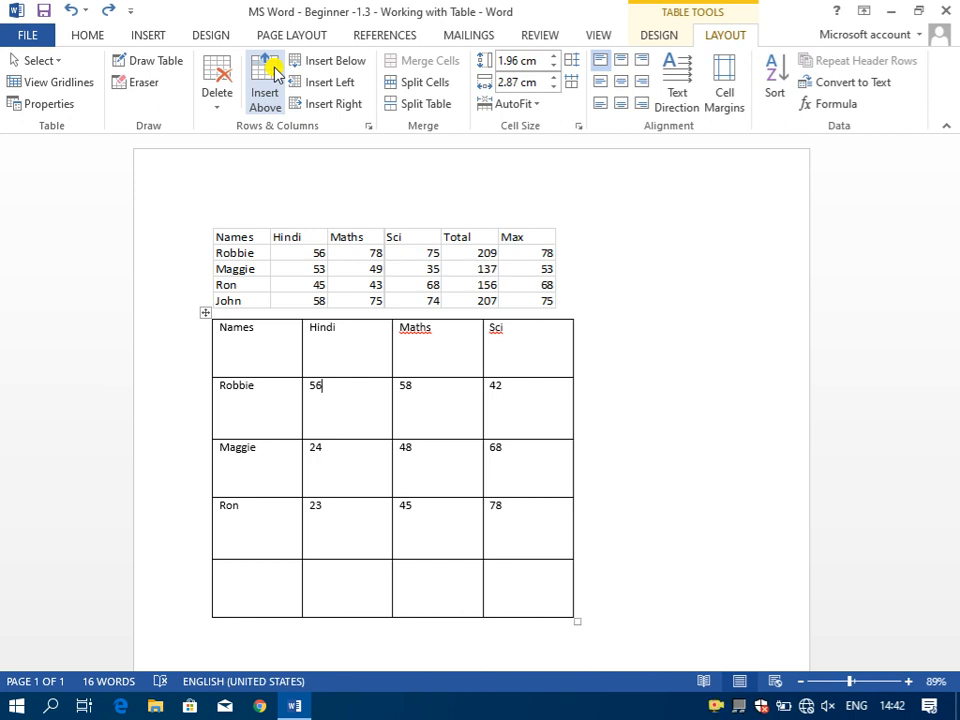
- Insert a column to the left of Sci in the lower table and head it Computer
{"action": "left_click", "coordinate": [506, 334]}
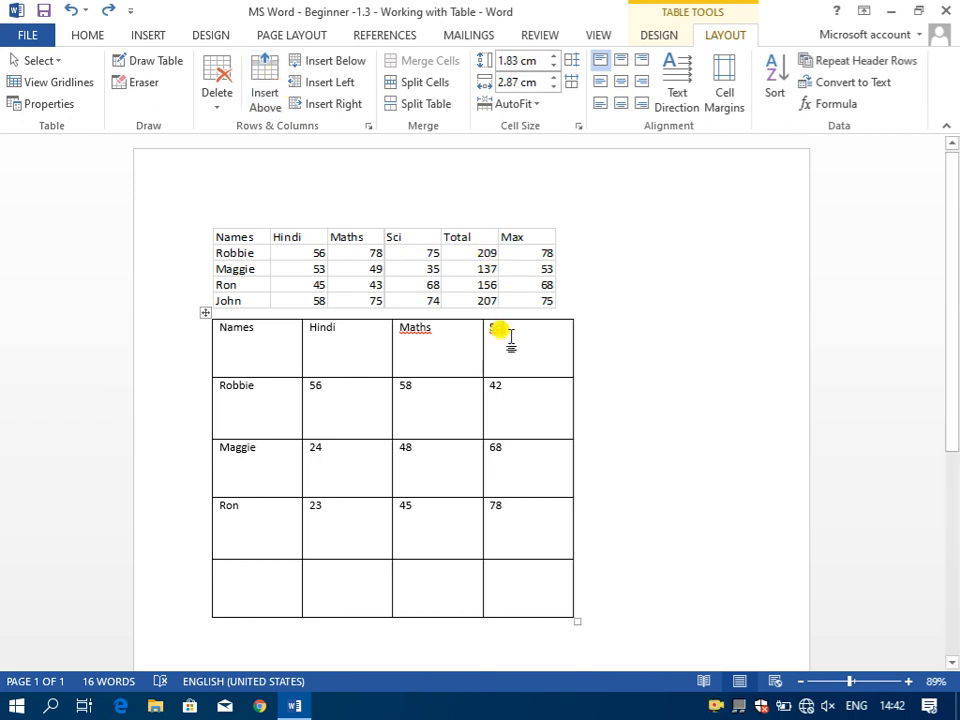
{"action": "left_click", "coordinate": [329, 85]}
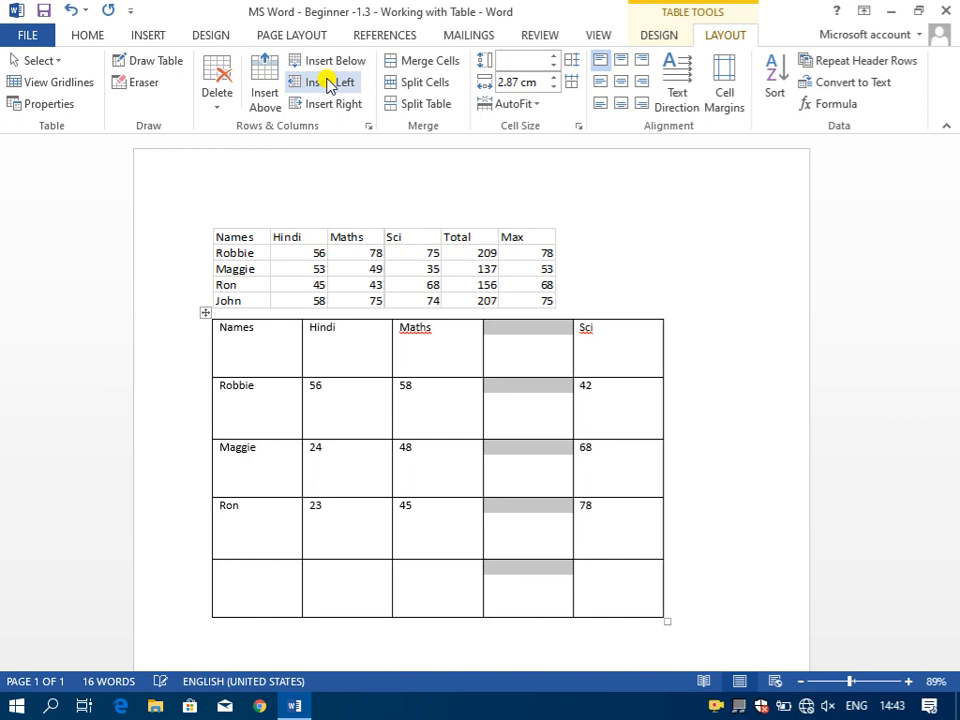
{"action": "left_click", "coordinate": [533, 349]}
{"action": "type", "text": "Comp"}
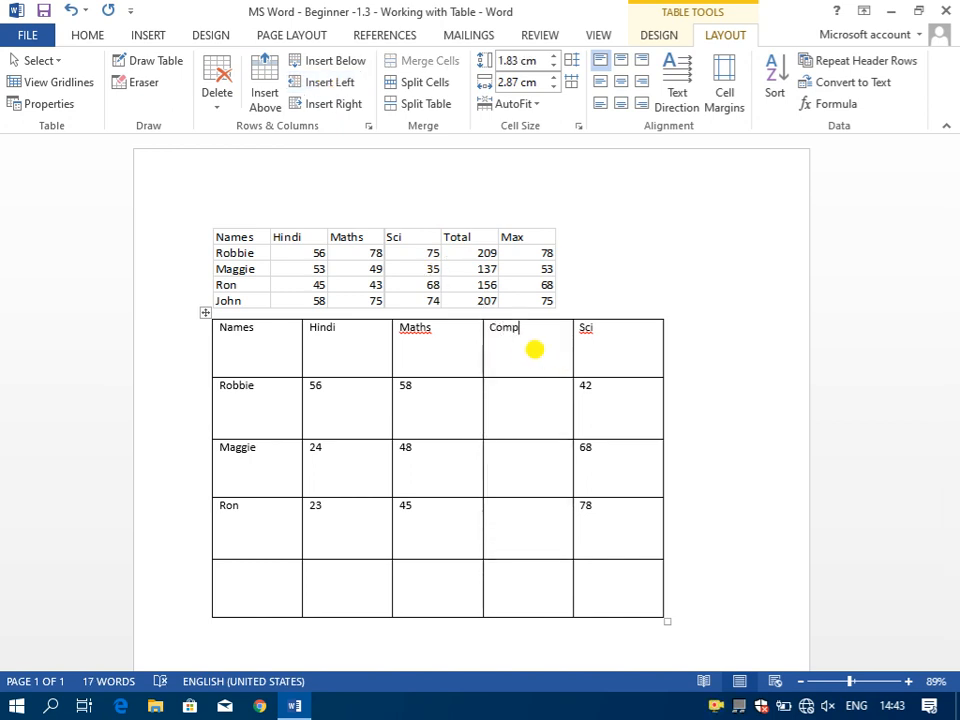
{"action": "type", "text": "uter"}
- Enter the Computer marks 85, 45 and 35 for the three students from first to third
{"action": "key", "text": "Down"}
{"action": "type", "text": "85"}
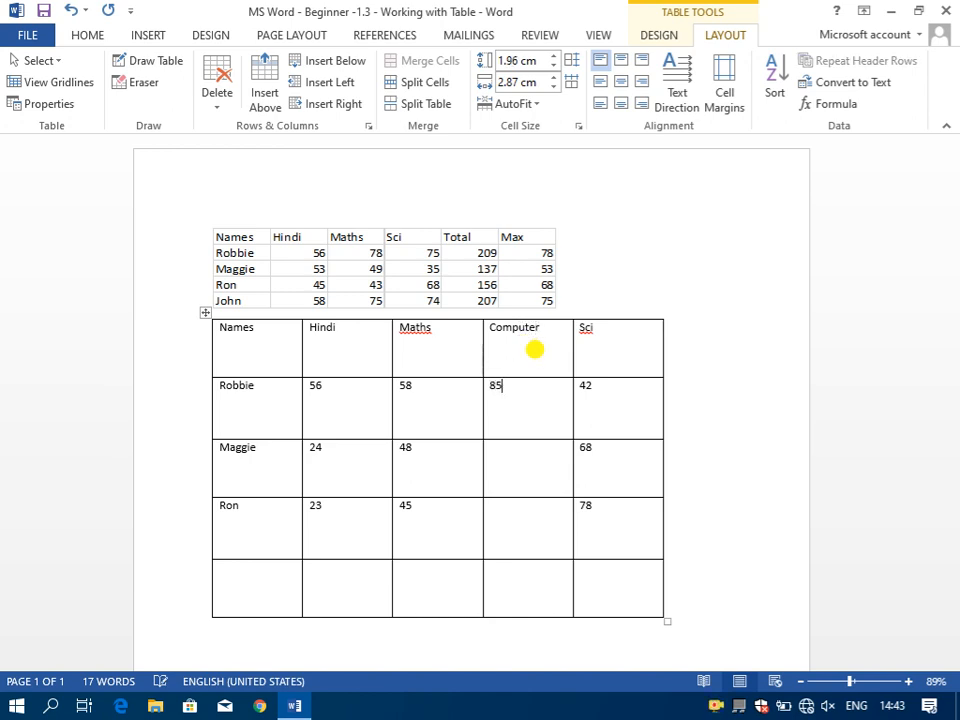
{"action": "key", "text": "Down"}
{"action": "type", "text": "45"}
{"action": "key", "text": "Down"}
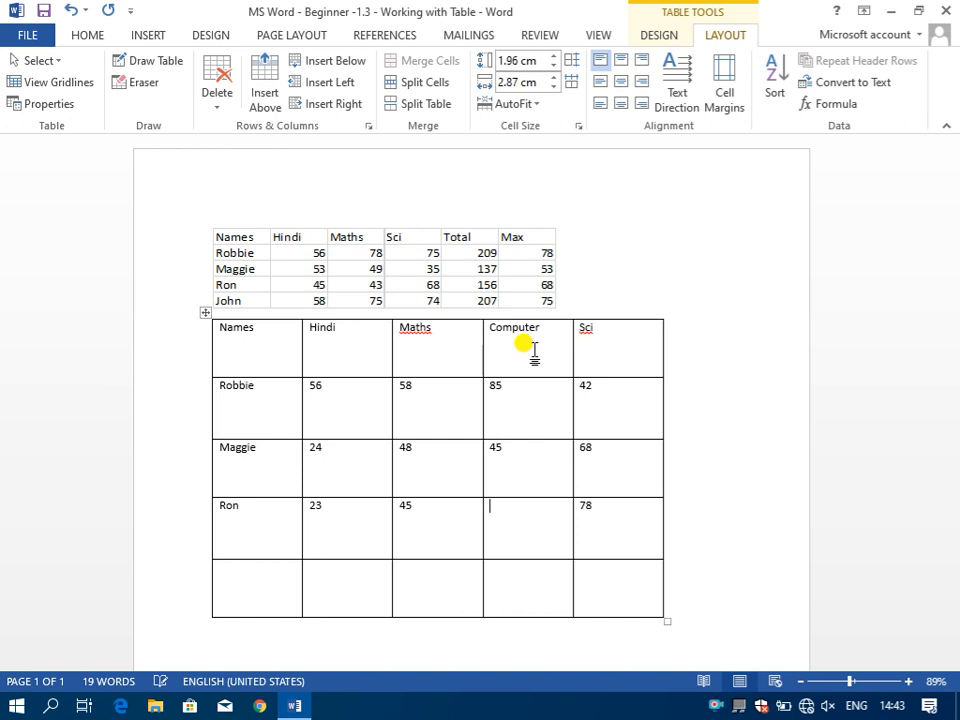
{"action": "type", "text": "35"}
- Label the empty last row Total in the Names column
{"action": "key", "text": "Down"}
{"action": "key", "text": "Left"}
{"action": "key", "text": "Left"}
{"action": "key", "text": "Left"}
{"action": "type", "text": "Total"}
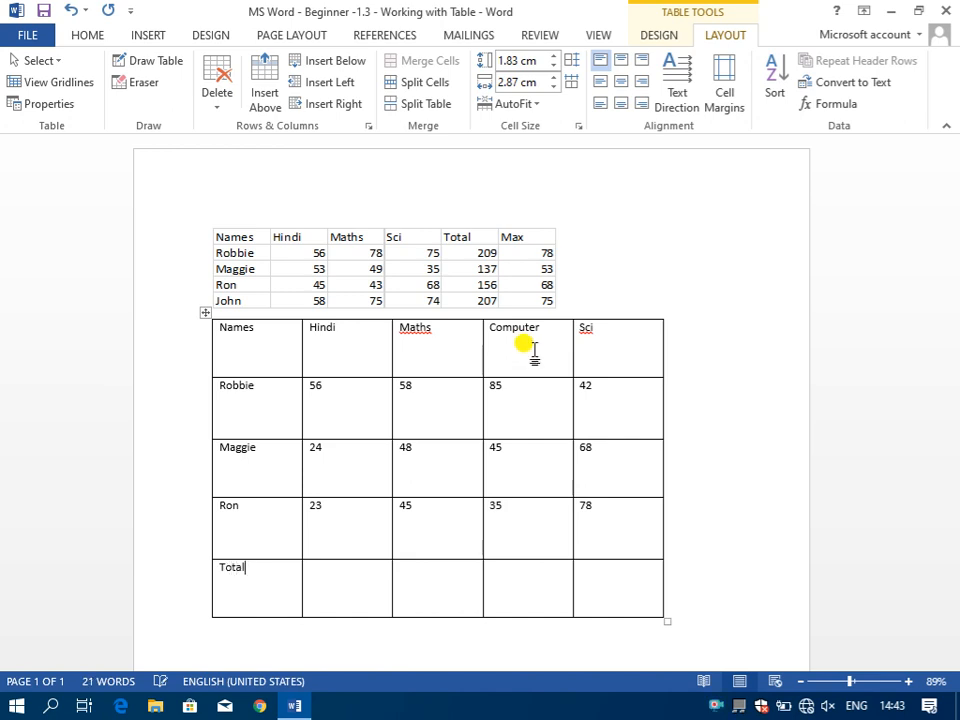
- Insert the formula =SUM(ABOVE) in the Total row under Hindi, and place the cursor in the Total cell under Maths
{"action": "key", "text": "Right"}
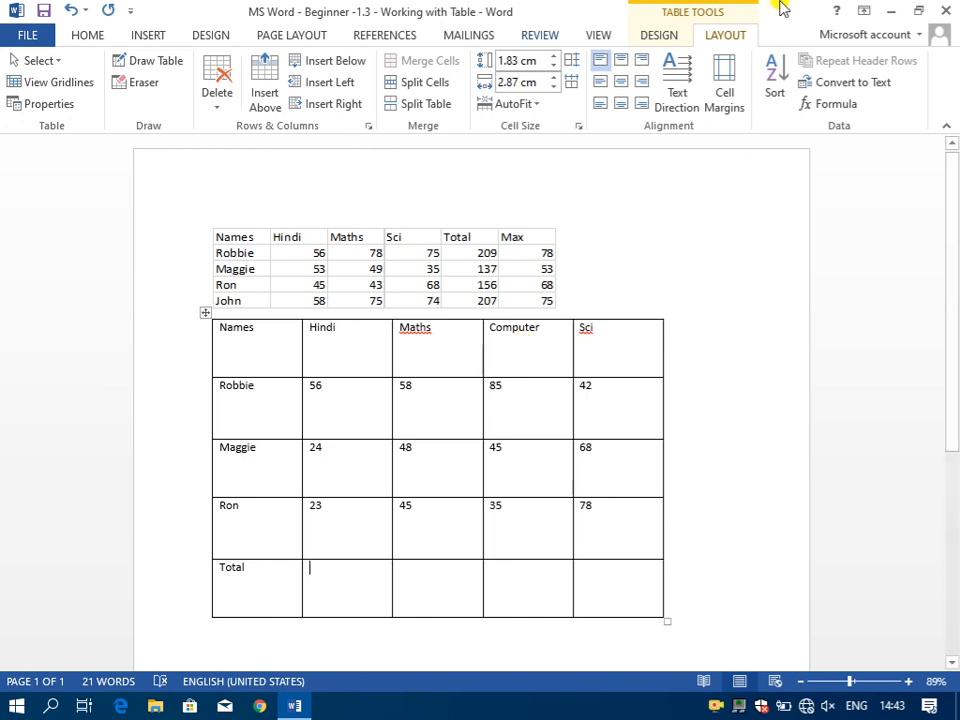
{"action": "left_click", "coordinate": [851, 107]}
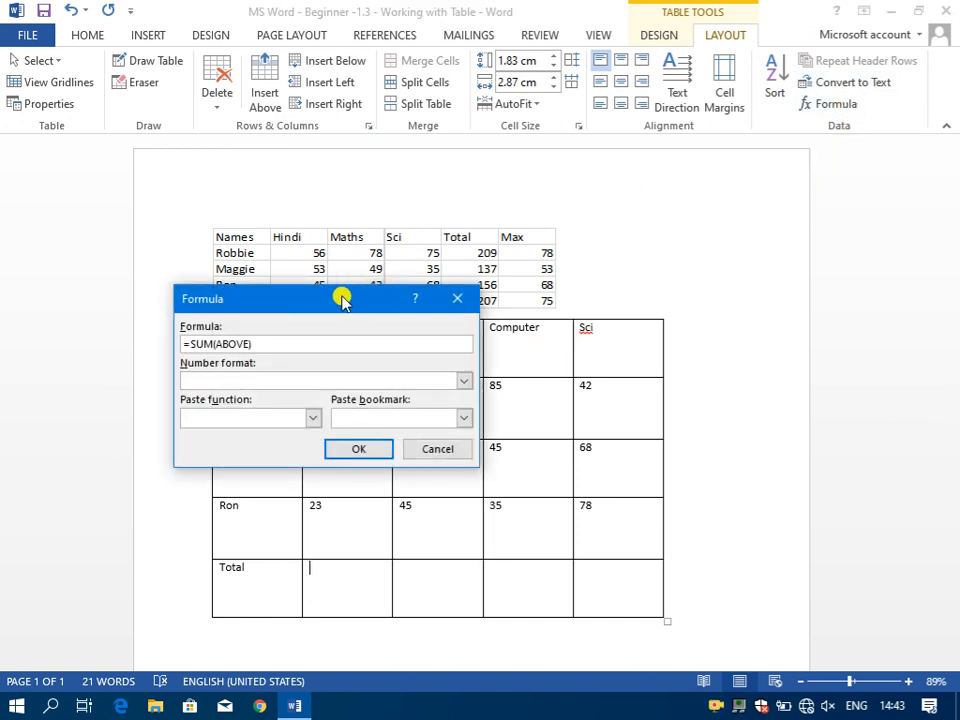
{"action": "left_click_drag", "start_coordinate": [340, 300], "coordinate": [707, 159]}
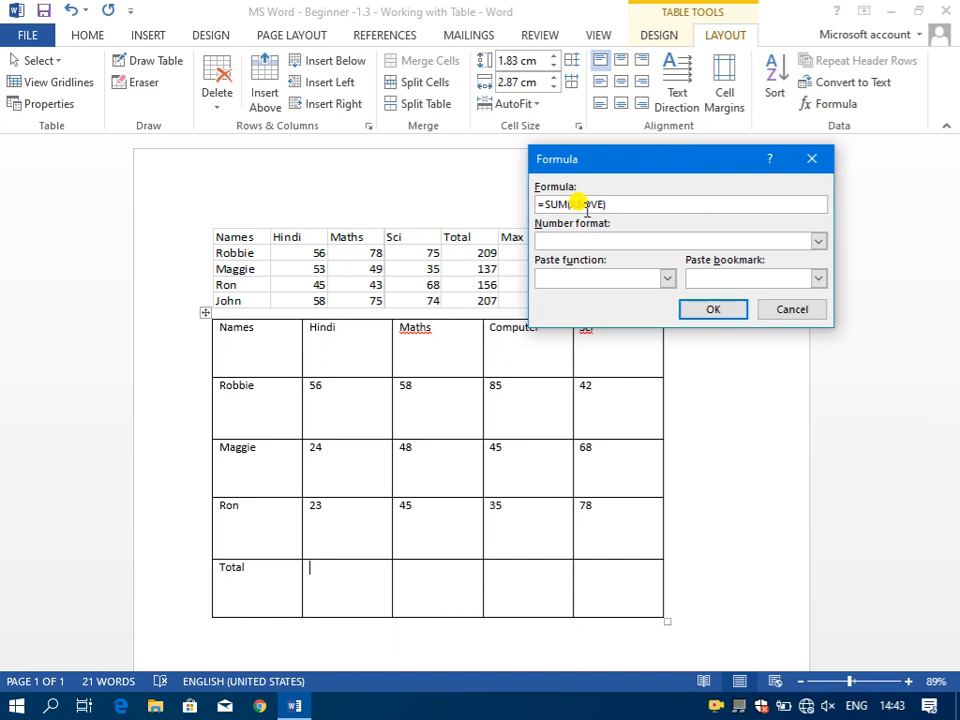
{"action": "left_click", "coordinate": [713, 310]}
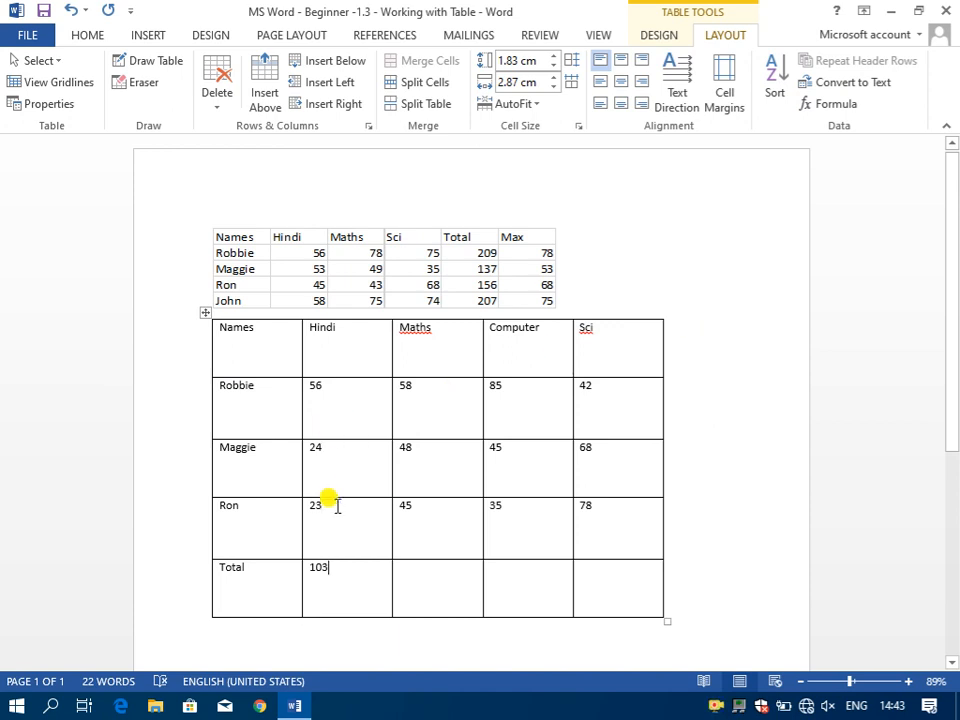
{"action": "left_click", "coordinate": [413, 577]}
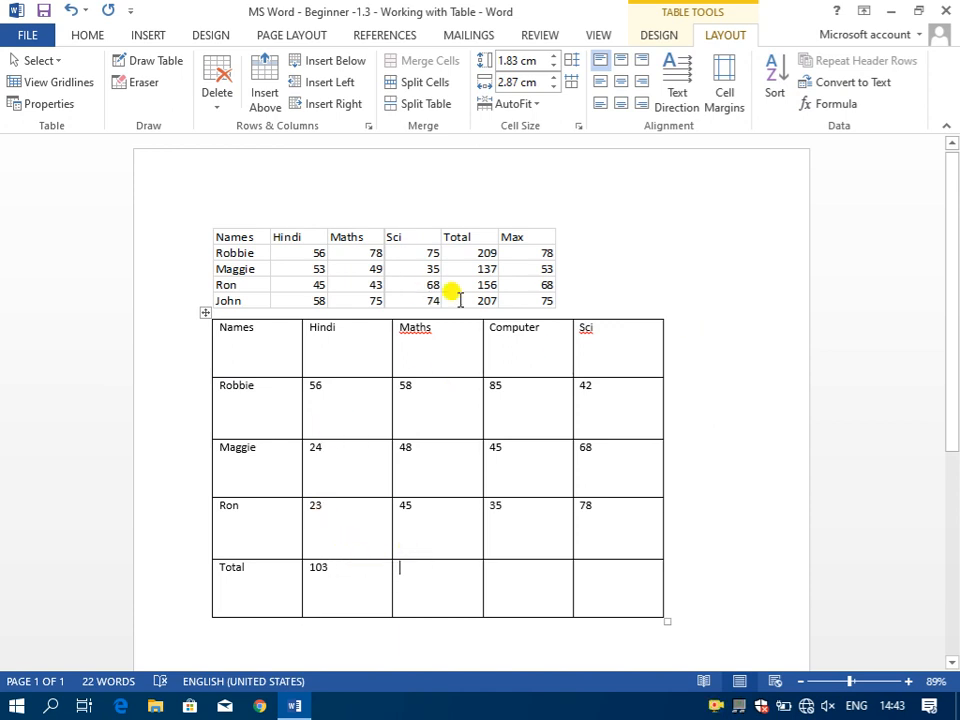
- Insert the formula =AVERAGE(ABOVE) in the Total row under Maths
{"action": "left_click", "coordinate": [828, 105]}
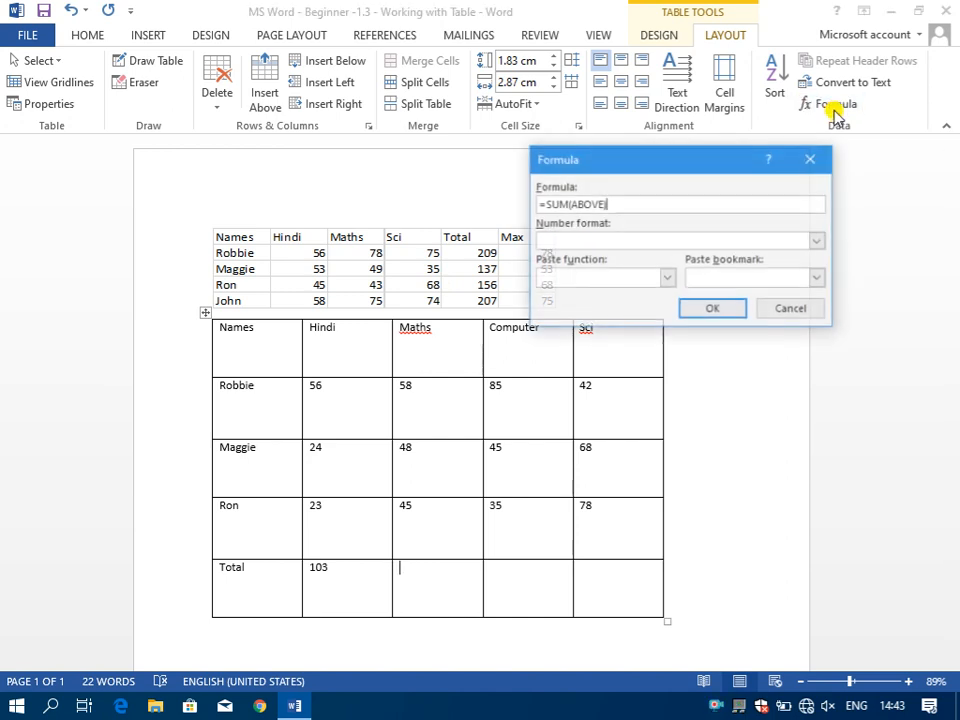
{"action": "left_click", "coordinate": [577, 290]}
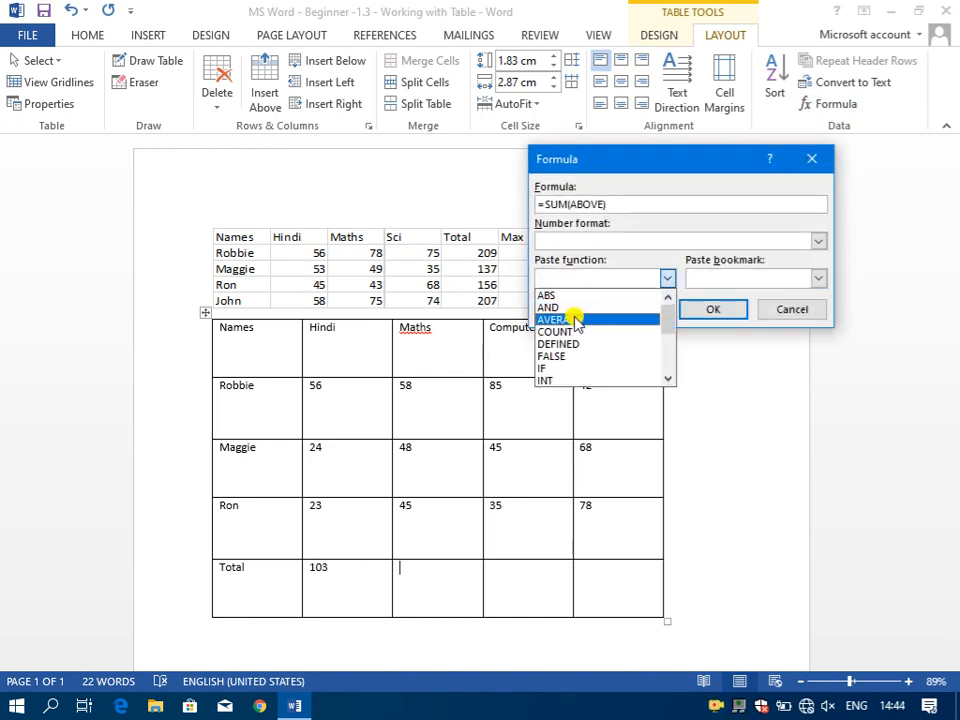
{"action": "left_click", "coordinate": [575, 320]}
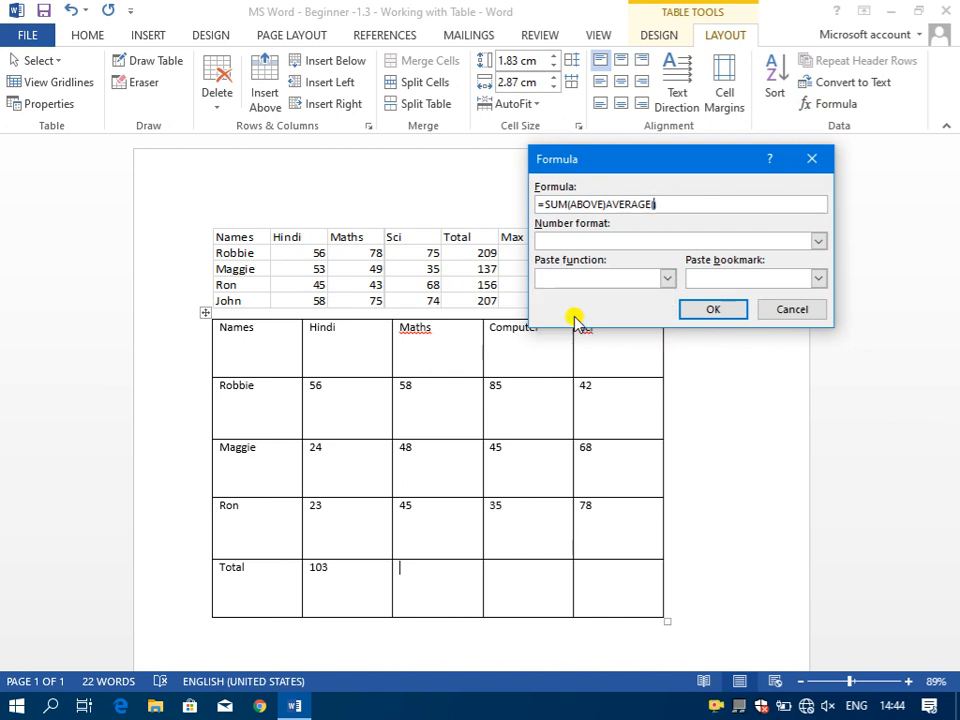
{"action": "left_click", "coordinate": [608, 204]}
{"action": "key", "text": "BackSpace"}
{"action": "key", "text": "BackSpace"}
{"action": "key", "text": "BackSpace"}
{"action": "key", "text": "BackSpace"}
{"action": "key", "text": "BackSpace"}
{"action": "key", "text": "BackSpace"}
{"action": "key", "text": "BackSpace"}
{"action": "key", "text": "BackSpace"}
{"action": "key", "text": "BackSpace"}
{"action": "key", "text": "BackSpace"}
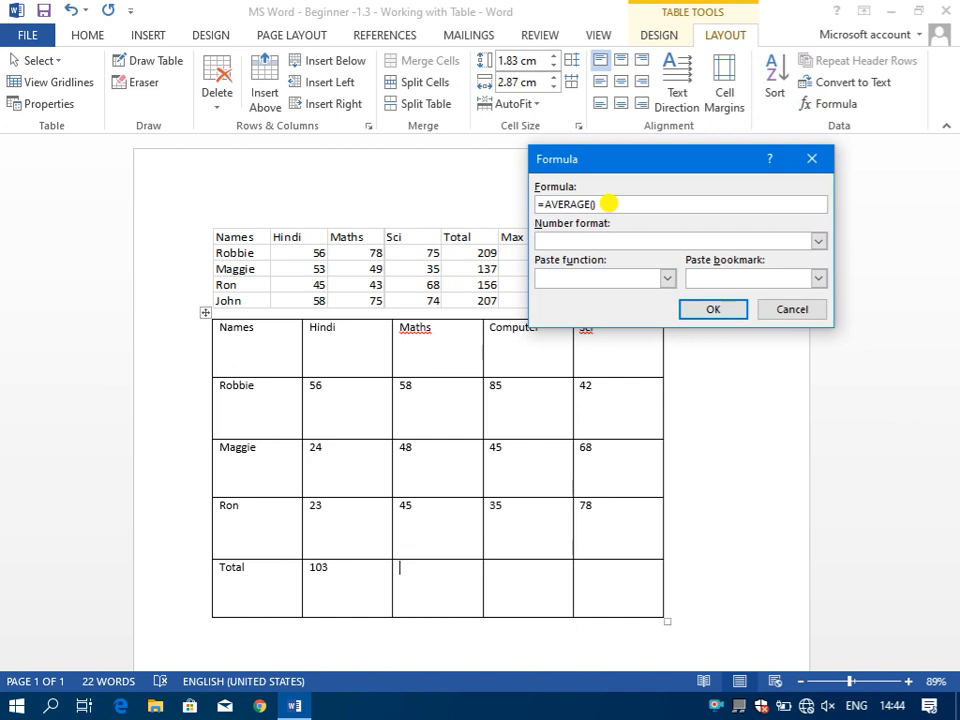
{"action": "type", "text": "ABOVE"}
{"action": "left_click", "coordinate": [713, 309]}
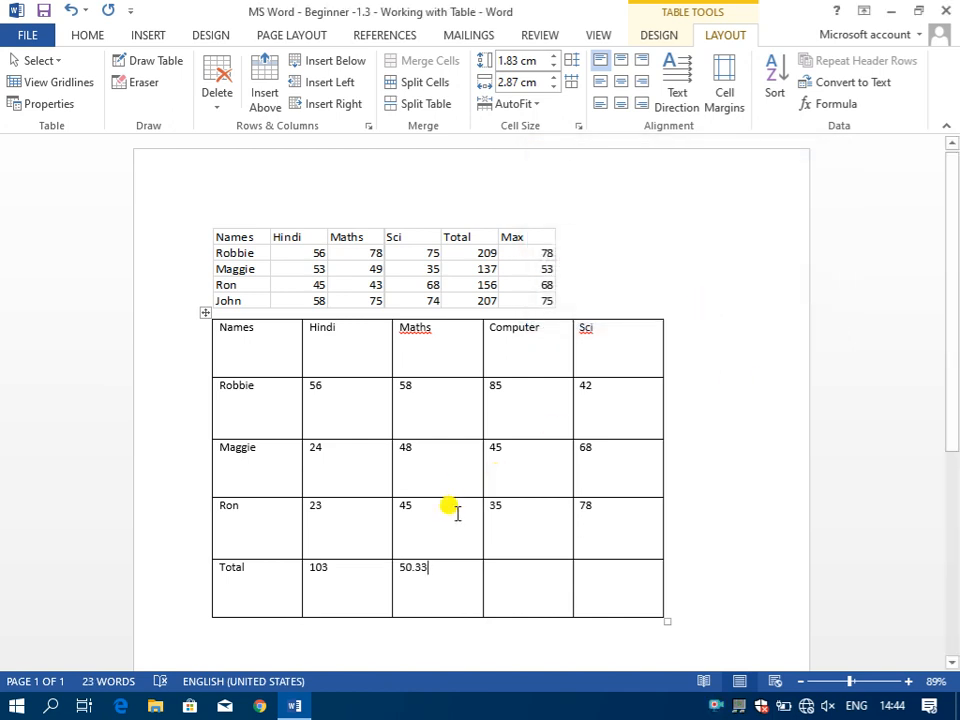
- Look through the functions offered for a formula in the Total cell under Computer, without inserting any
{"action": "left_click", "coordinate": [540, 582]}
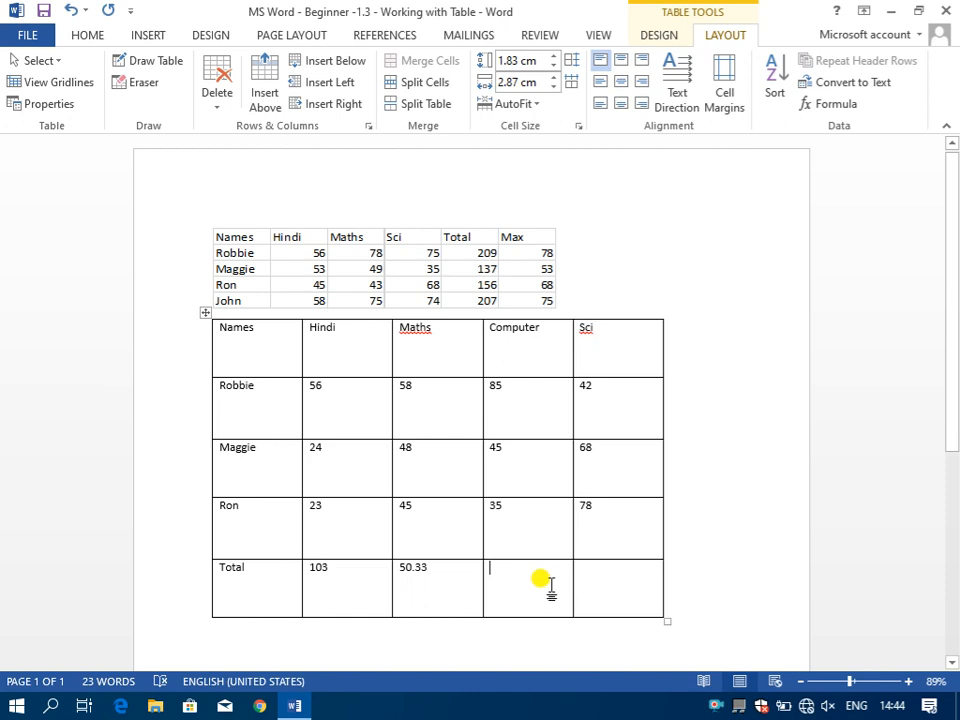
{"action": "left_click", "coordinate": [825, 105]}
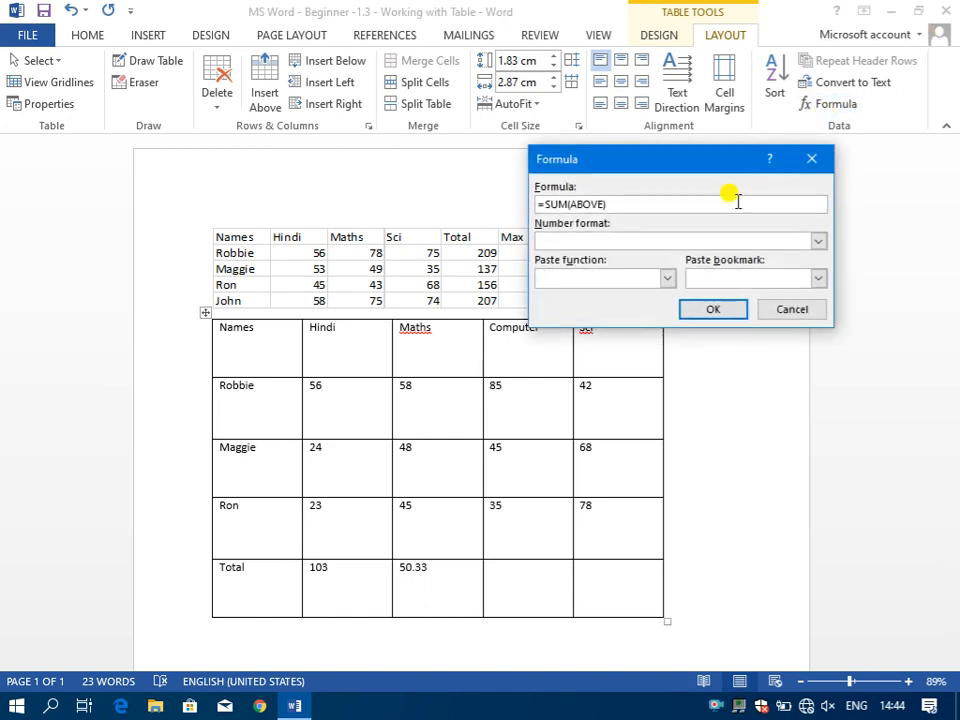
{"action": "left_click", "coordinate": [666, 278]}
{"action": "left_click_drag", "start_coordinate": [666, 316], "coordinate": [670, 370]}
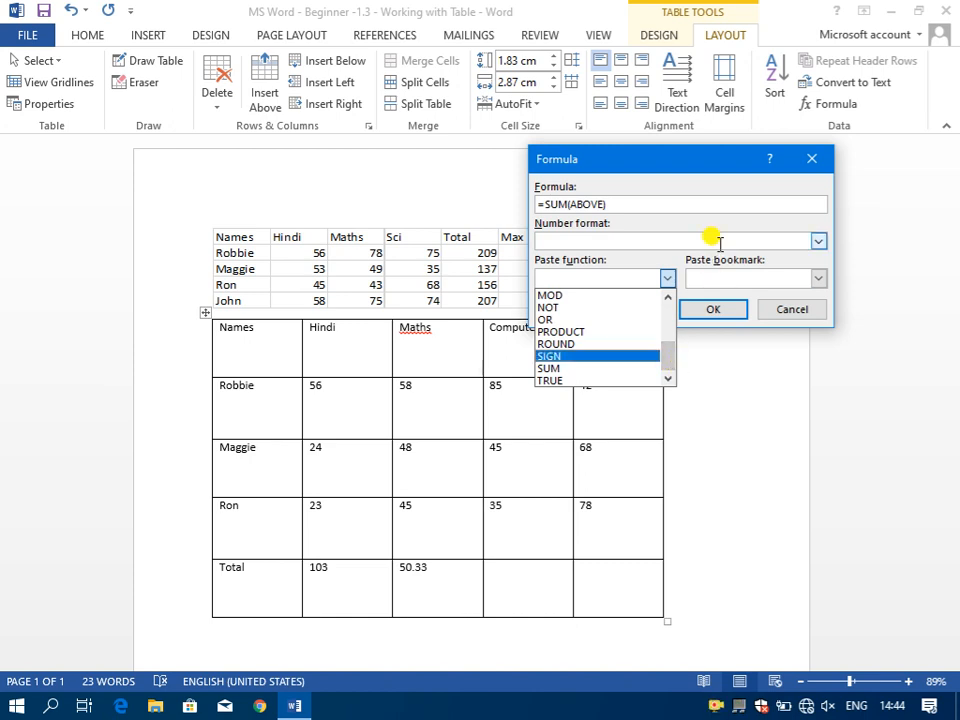
{"action": "left_click", "coordinate": [787, 313]}
{"action": "left_click", "coordinate": [786, 318]}
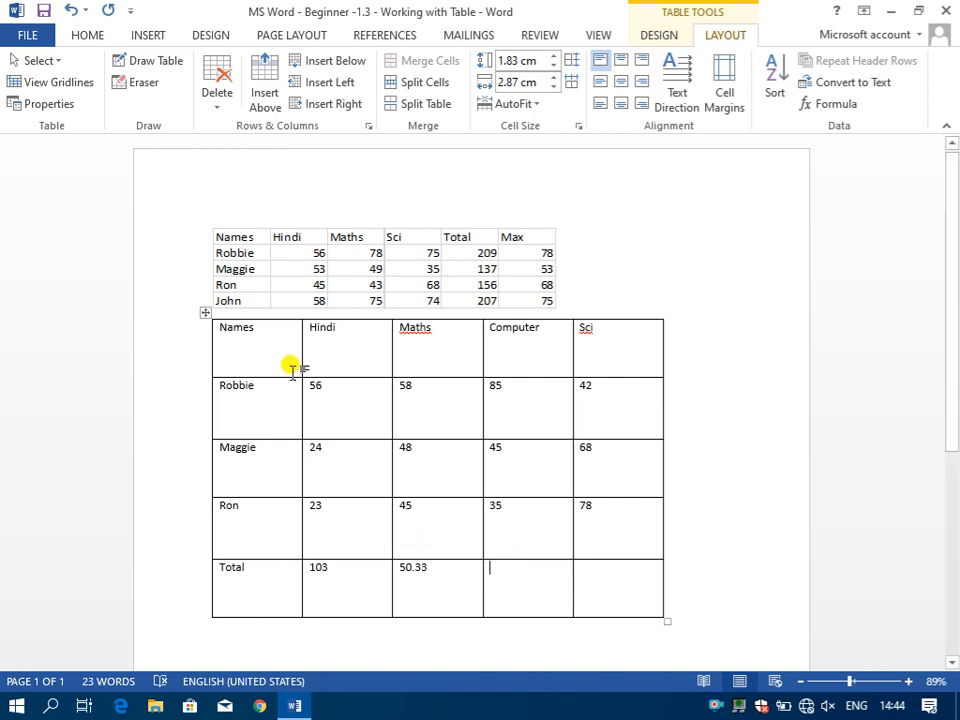
- Insert a row above the heading row of the lower table and merge its five cells into one
{"action": "left_click", "coordinate": [262, 350]}
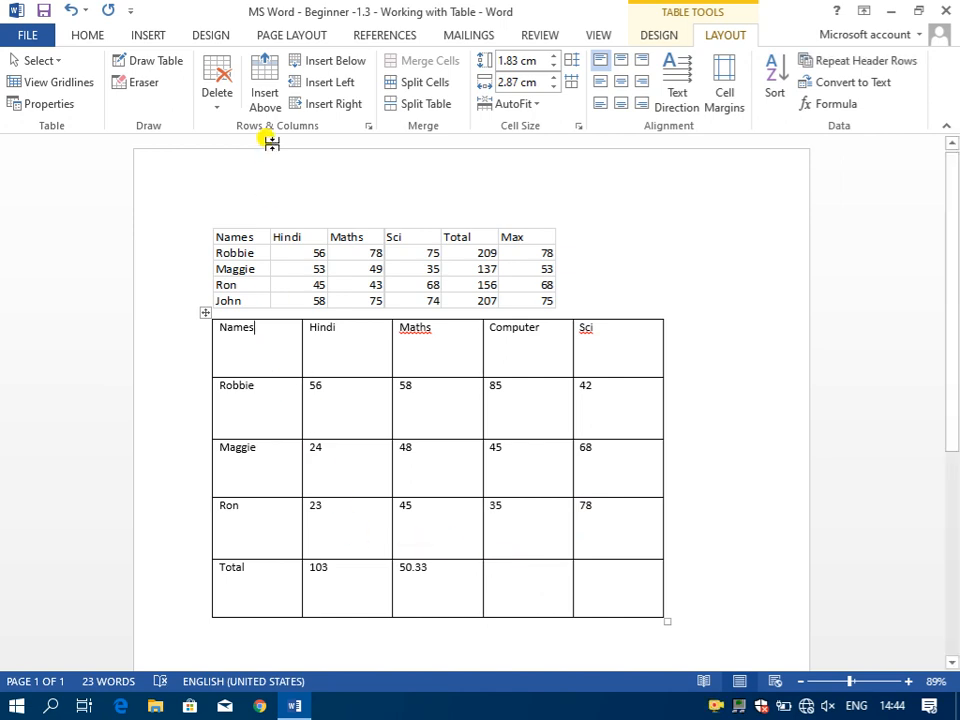
{"action": "left_click", "coordinate": [268, 82]}
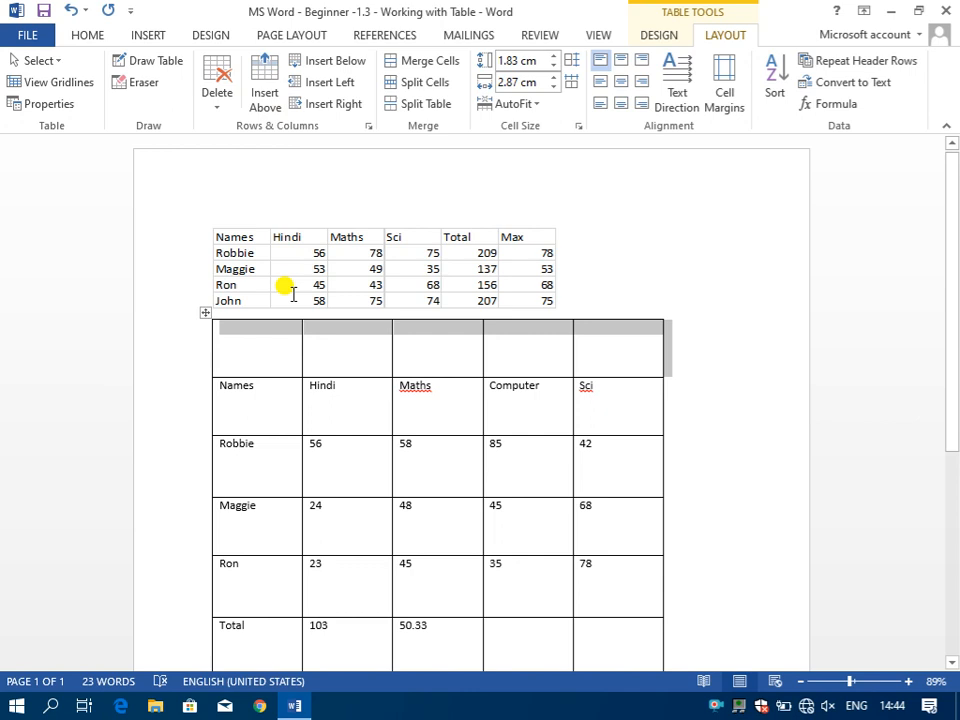
{"action": "left_click", "coordinate": [262, 337]}
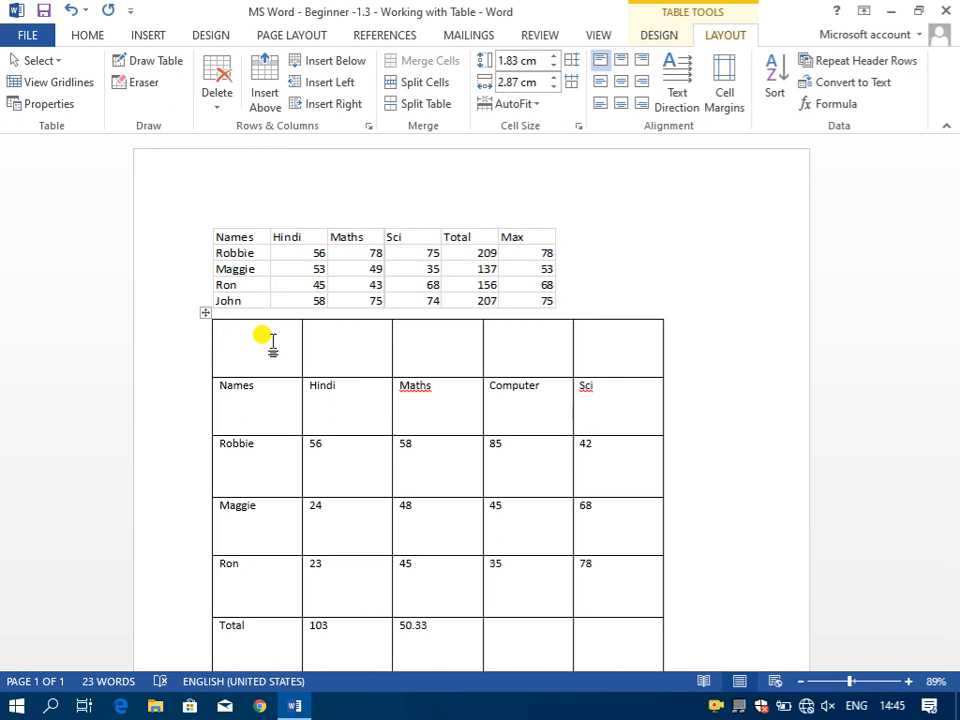
{"action": "left_click_drag", "start_coordinate": [216, 332], "coordinate": [587, 348]}
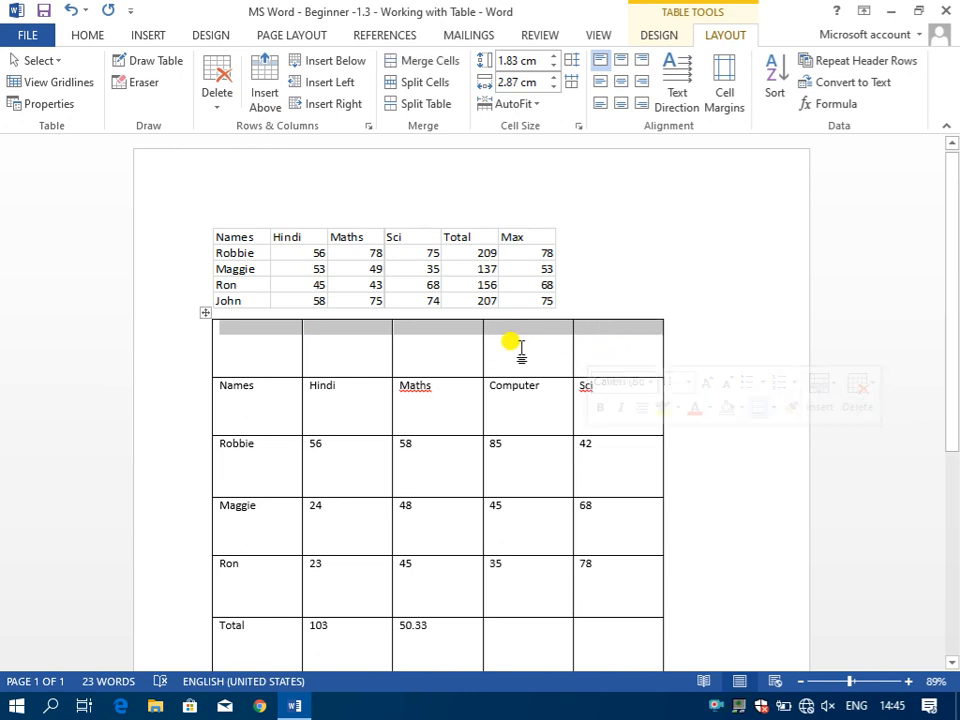
{"action": "left_click", "coordinate": [430, 62]}
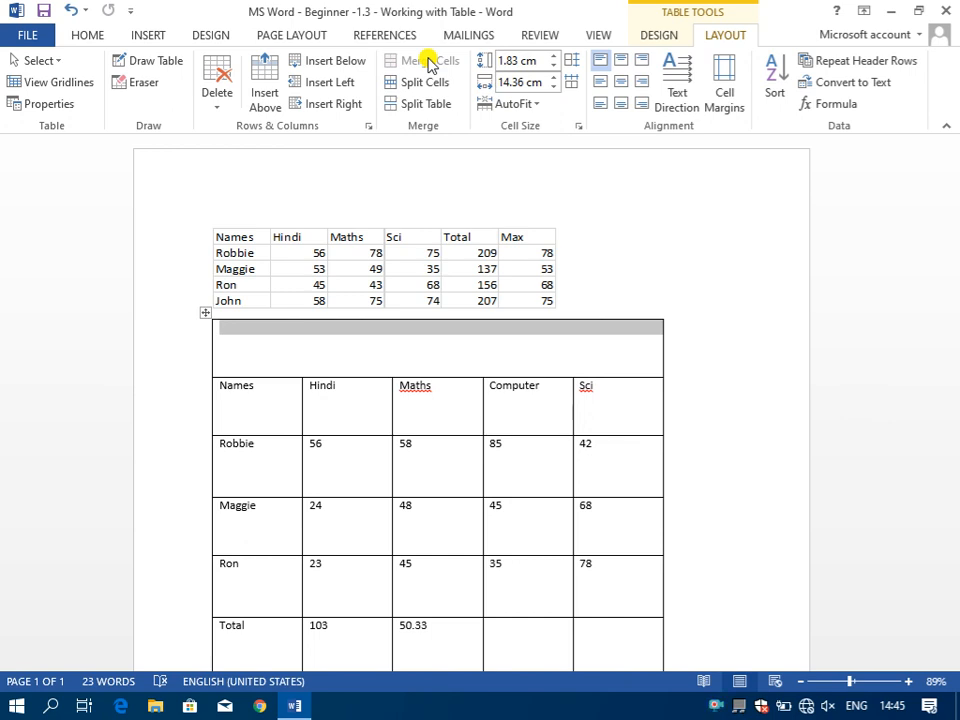
- Enter the title Marks of students in the merged top row
{"action": "type", "text": "Marks "}
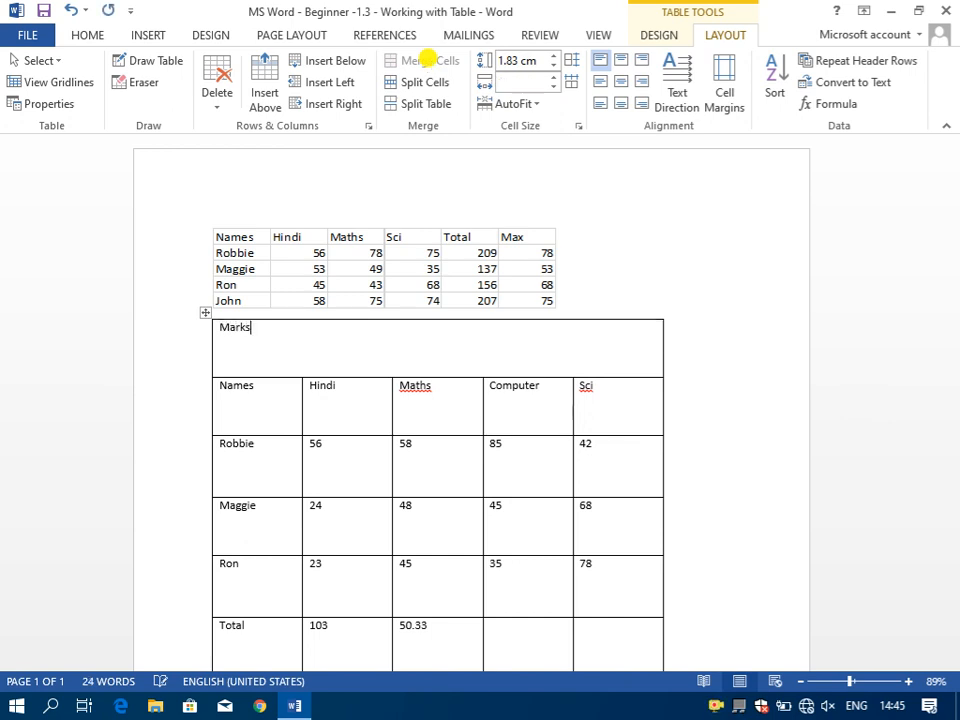
{"action": "type", "text": "of the students"}
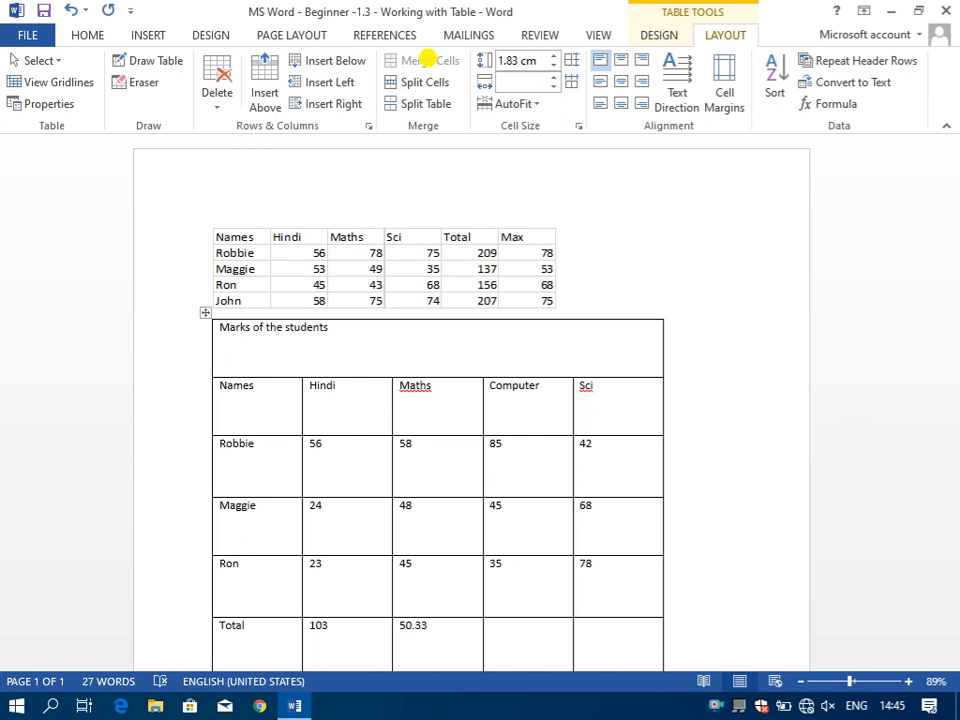
{"action": "key", "text": "ctrl+Left"}
{"action": "key", "text": "ctrl+shift+Left"}
{"action": "key", "text": "BackSpace"}
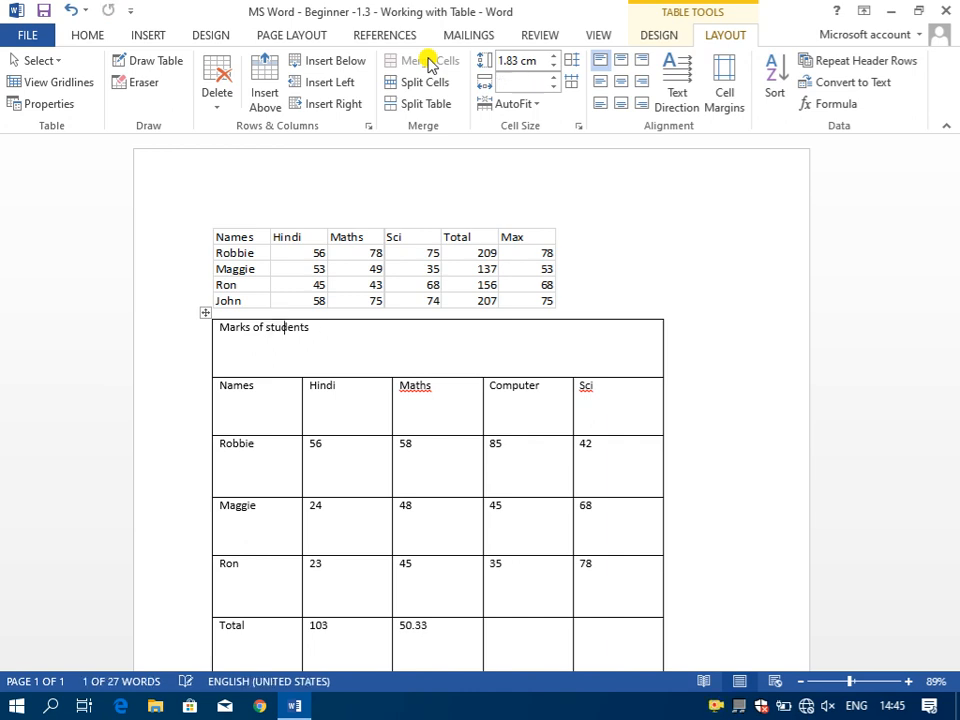
{"action": "left_click", "coordinate": [352, 335]}
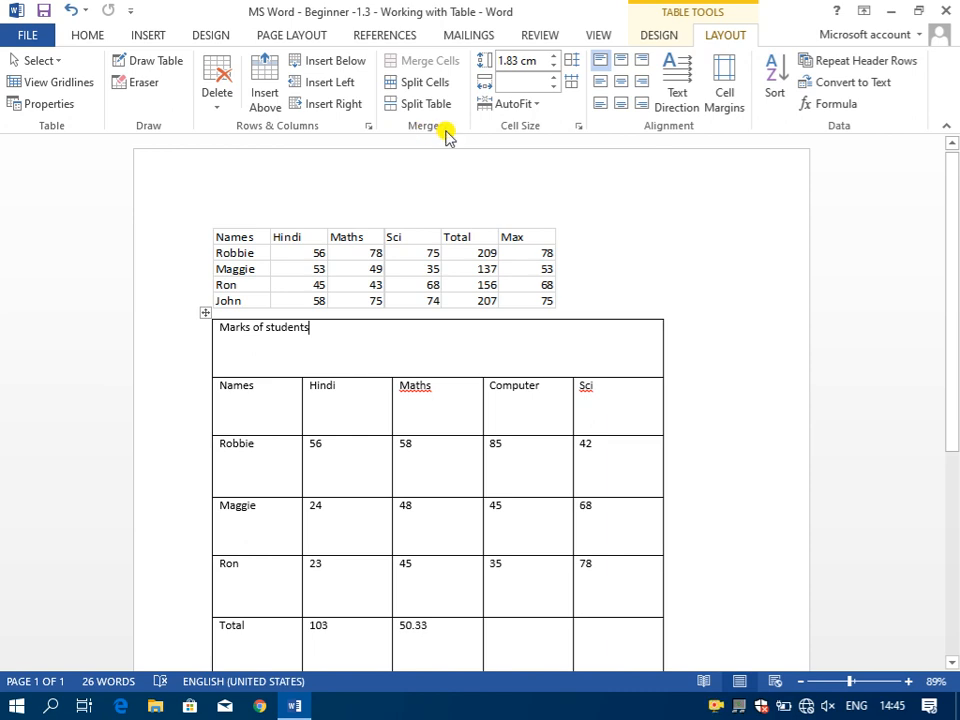
- Centre the title both ways in its cell and cycle its text direction through both vertical orientations back to horizontal
{"action": "left_click", "coordinate": [620, 81]}
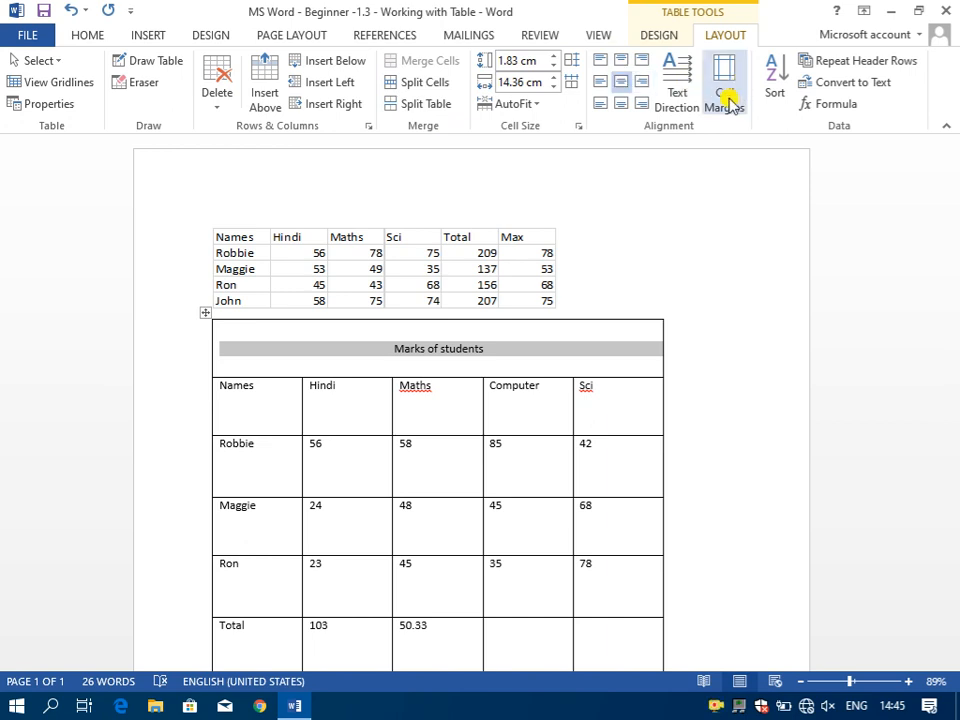
{"action": "left_click", "coordinate": [681, 92]}
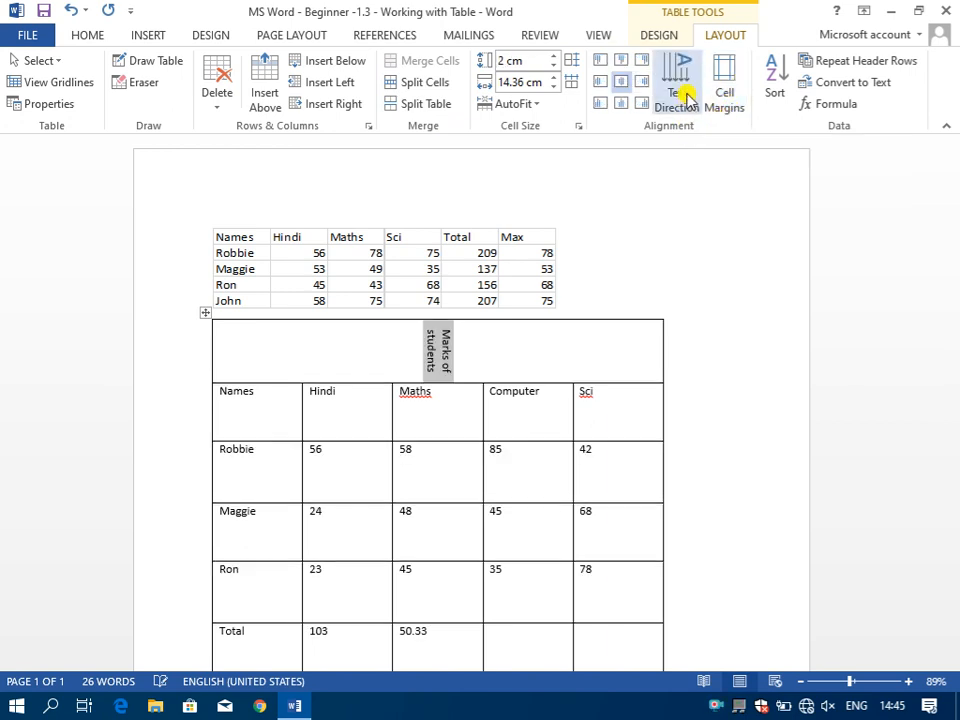
{"action": "left_click", "coordinate": [687, 98]}
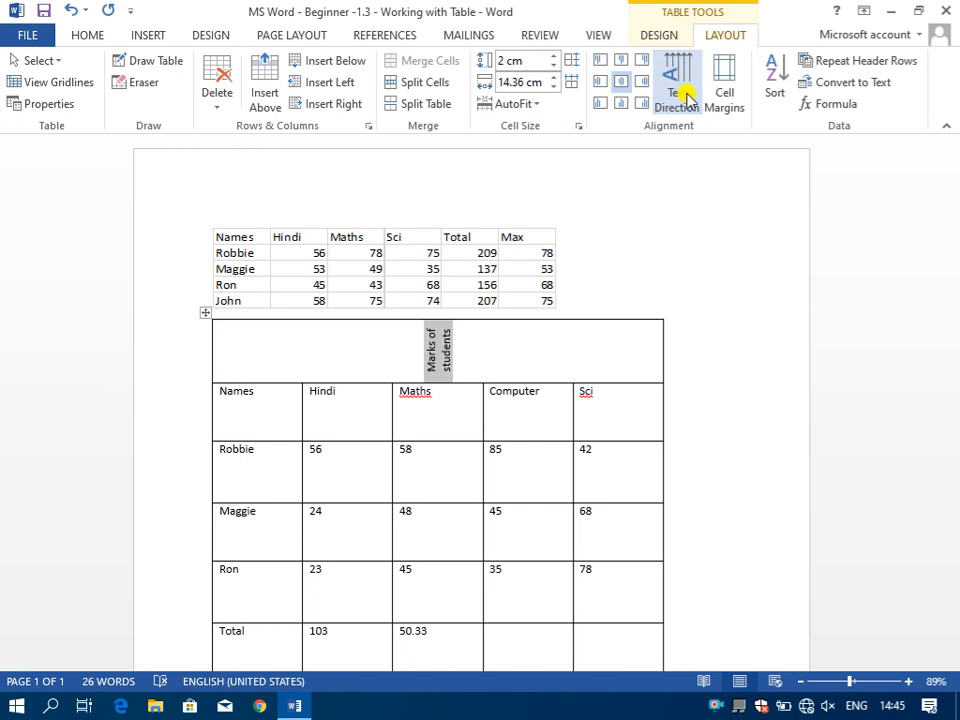
{"action": "left_click", "coordinate": [687, 98]}
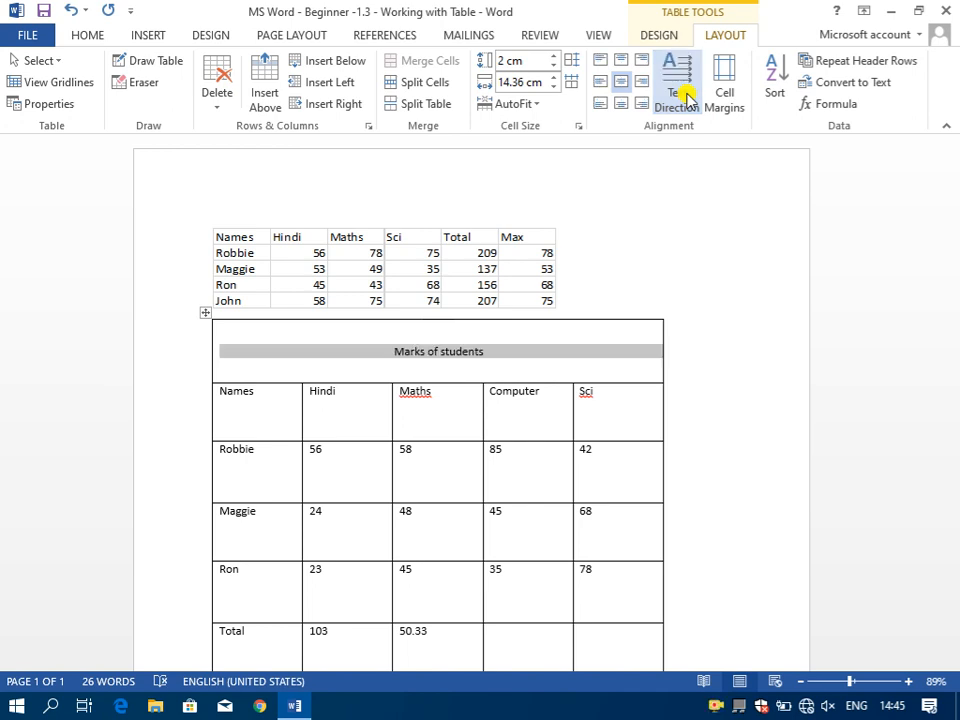
- Split the second student's Sci cell into 3 columns and 4 rows
{"action": "left_click", "coordinate": [660, 35]}
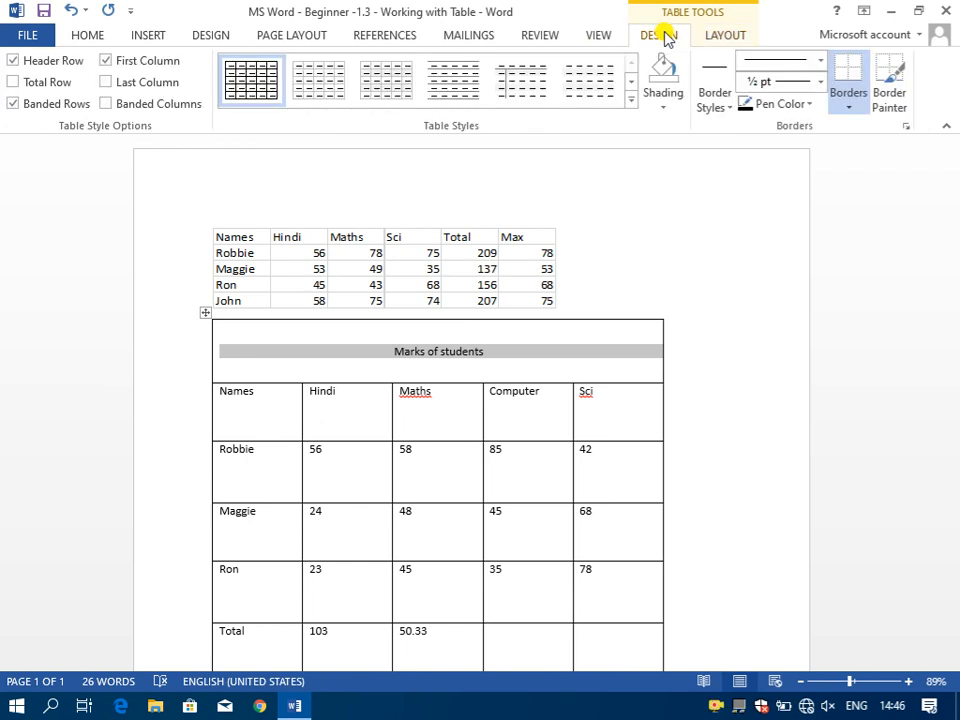
{"action": "scroll", "coordinate": [769, 413], "scroll_direction": "down", "scroll_amount": 3}
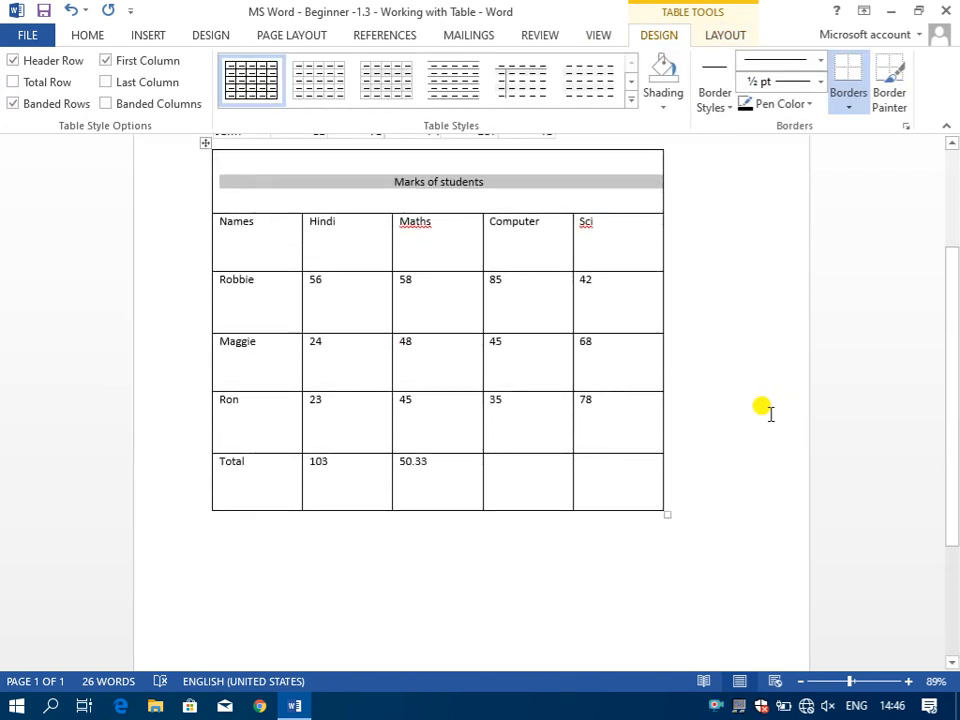
{"action": "left_click", "coordinate": [611, 356]}
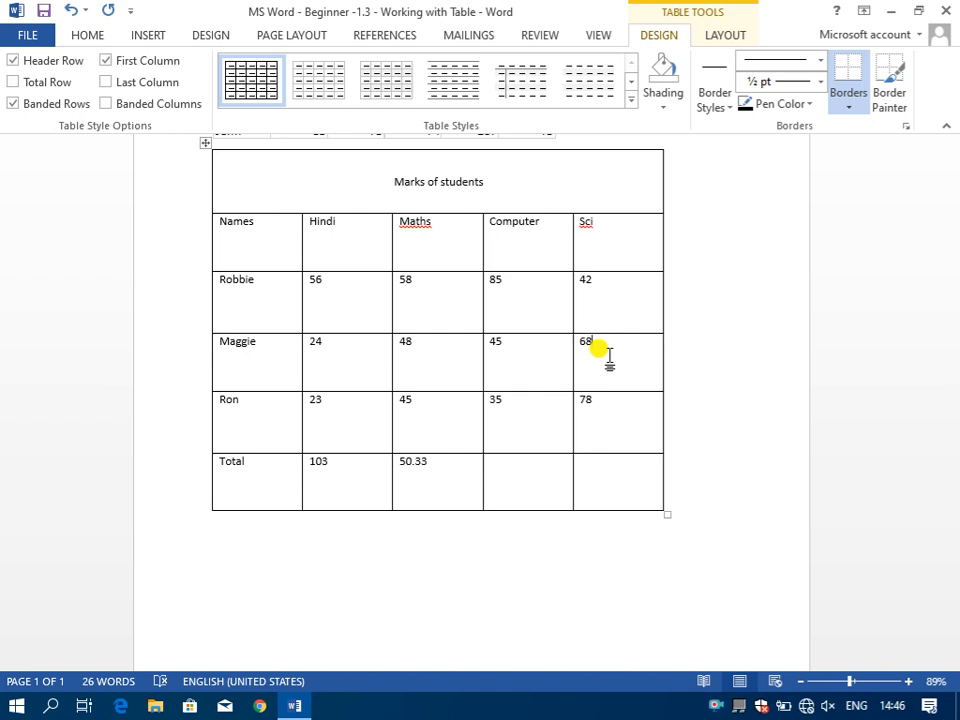
{"action": "left_click", "coordinate": [733, 36]}
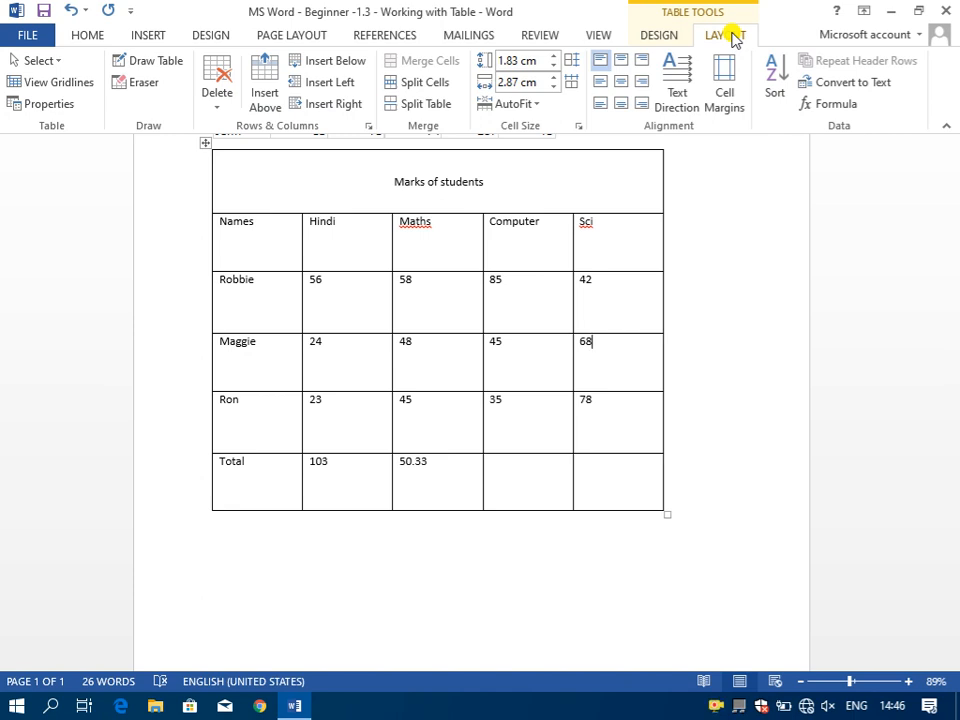
{"action": "left_click", "coordinate": [440, 83]}
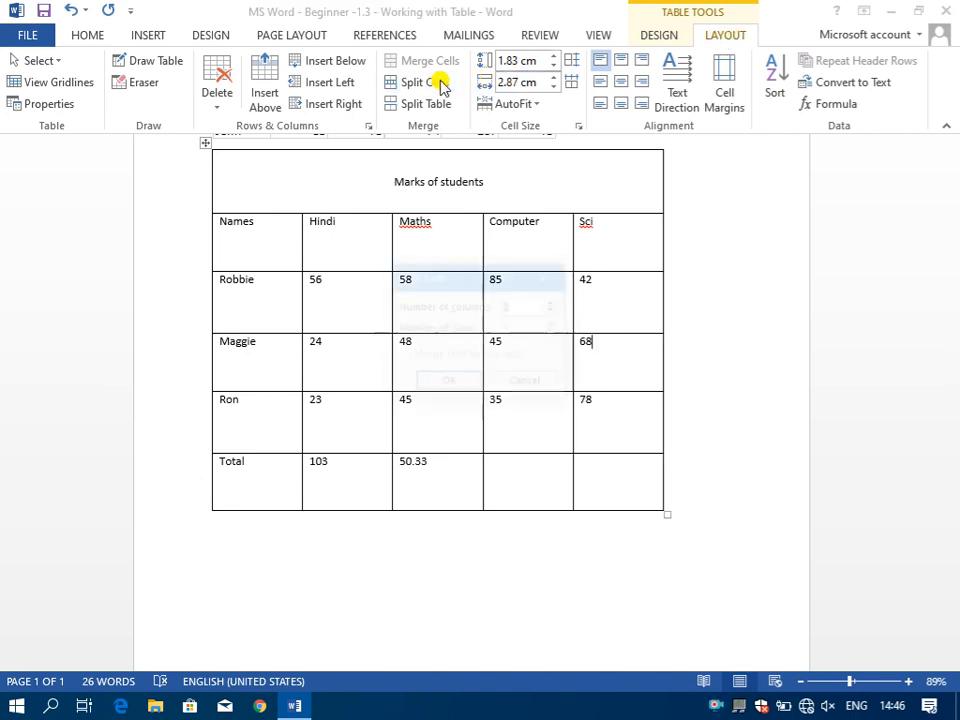
{"action": "left_click_drag", "start_coordinate": [441, 280], "coordinate": [317, 422]}
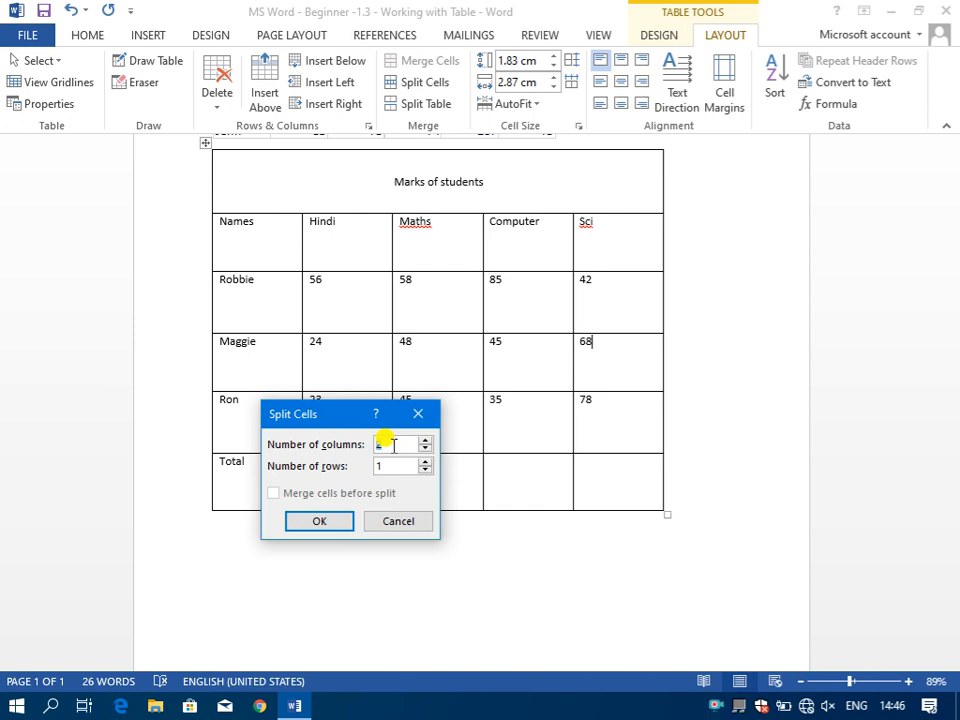
{"action": "left_click", "coordinate": [425, 440]}
{"action": "left_click", "coordinate": [425, 461]}
{"action": "left_click", "coordinate": [425, 461]}
{"action": "left_click", "coordinate": [425, 461]}
{"action": "left_click", "coordinate": [322, 521]}
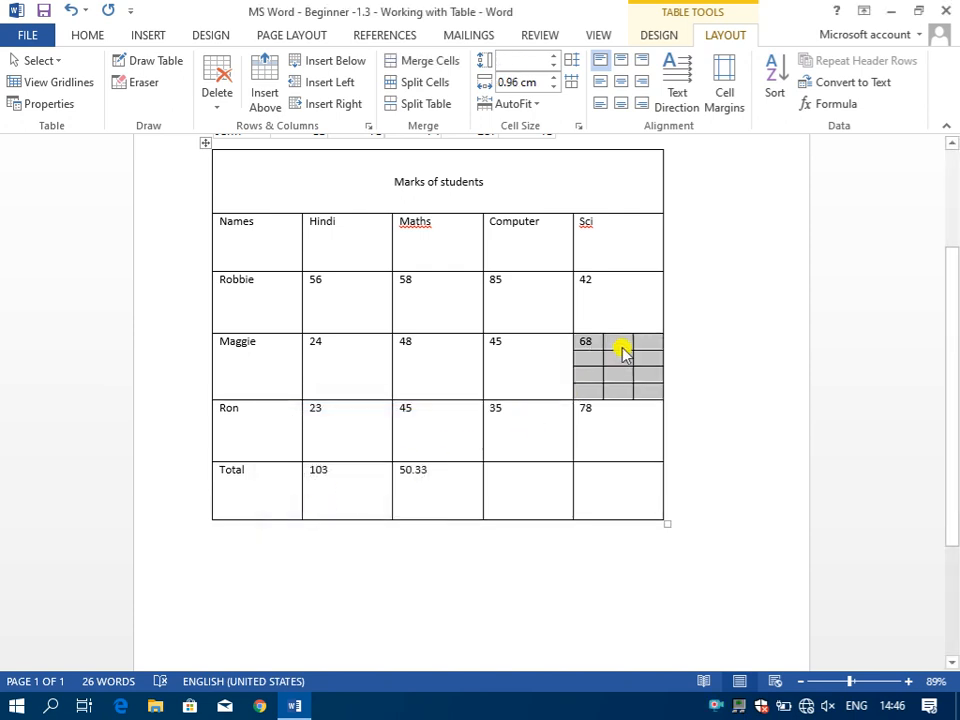
{"action": "left_click", "coordinate": [622, 348]}
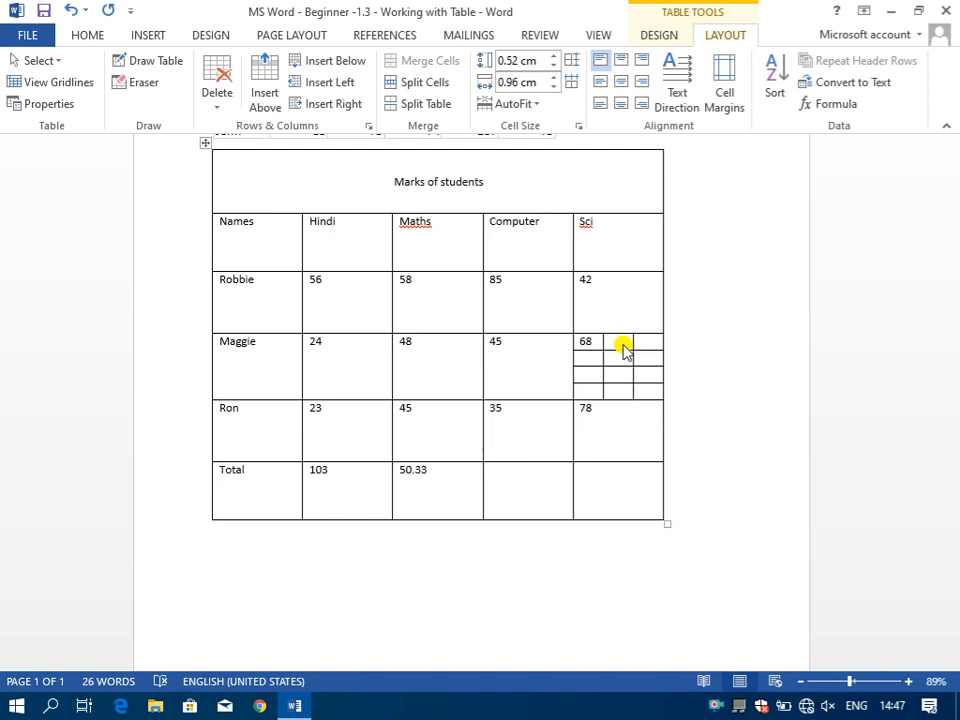
- Split the second student's Hindi cell into 2 columns and 1 row
{"action": "left_click", "coordinate": [345, 368]}
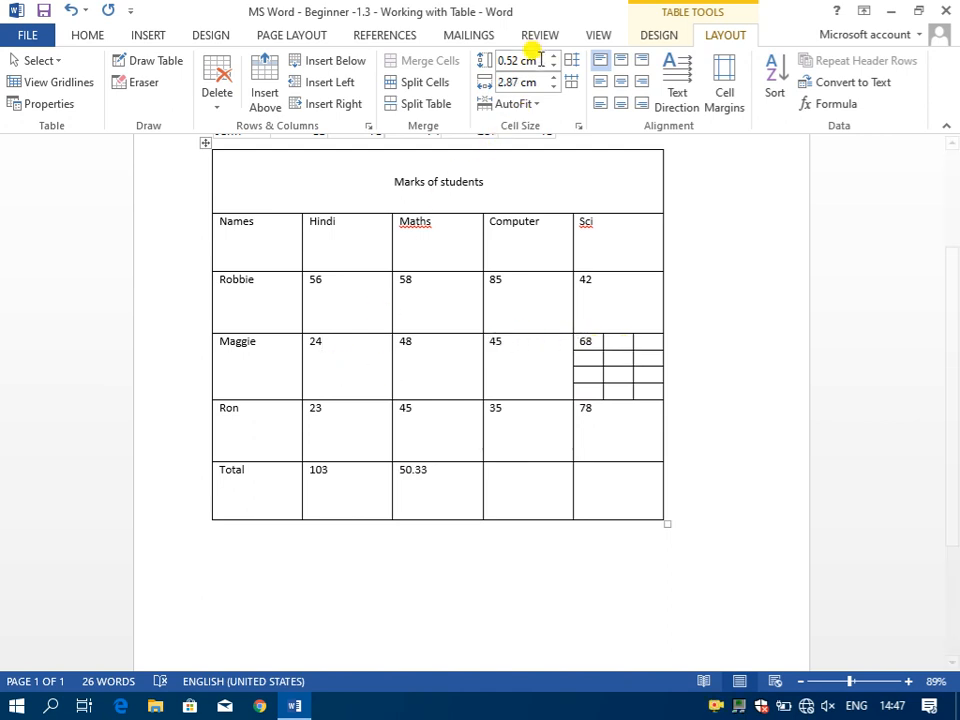
{"action": "left_click", "coordinate": [440, 82]}
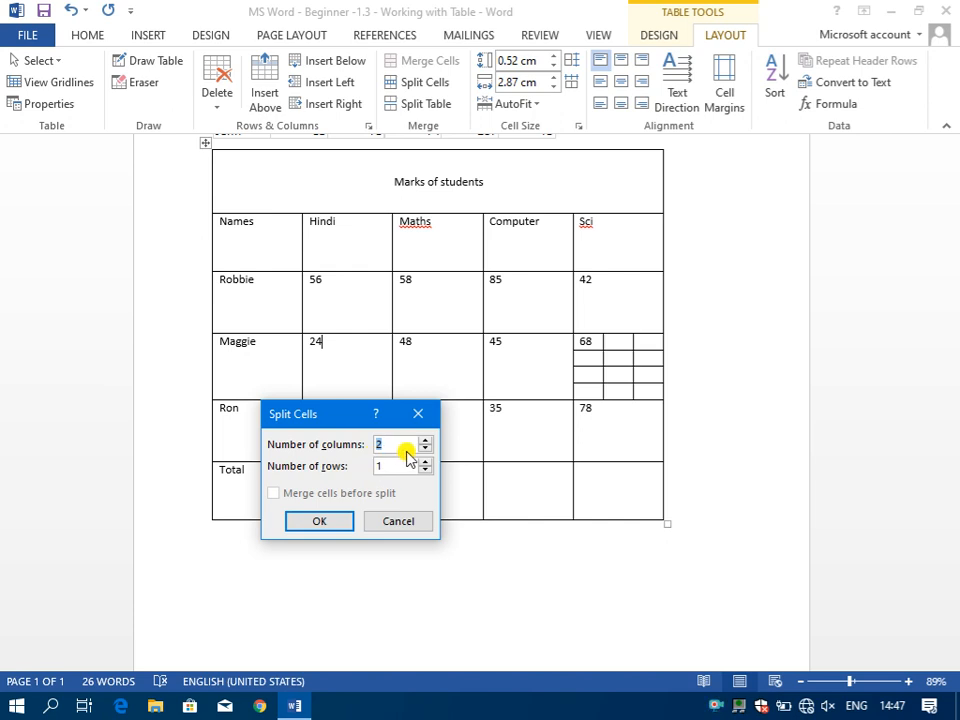
{"action": "left_click", "coordinate": [313, 520]}
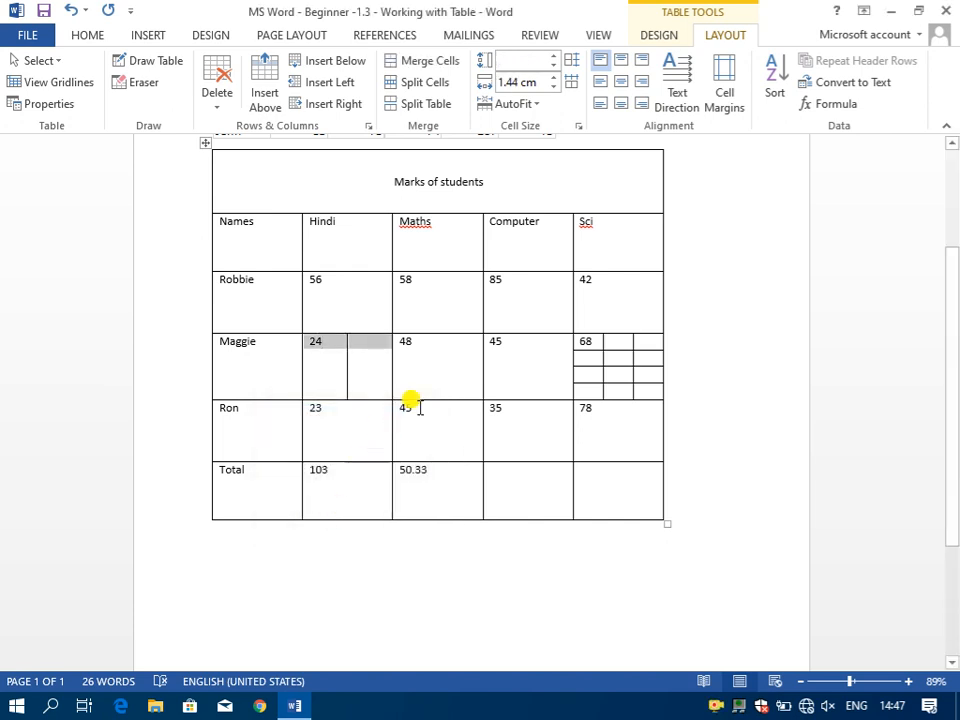
- Split the second student's Maths cell into 1 column and 2 rows
{"action": "left_click", "coordinate": [446, 361]}
{"action": "left_click", "coordinate": [440, 84]}
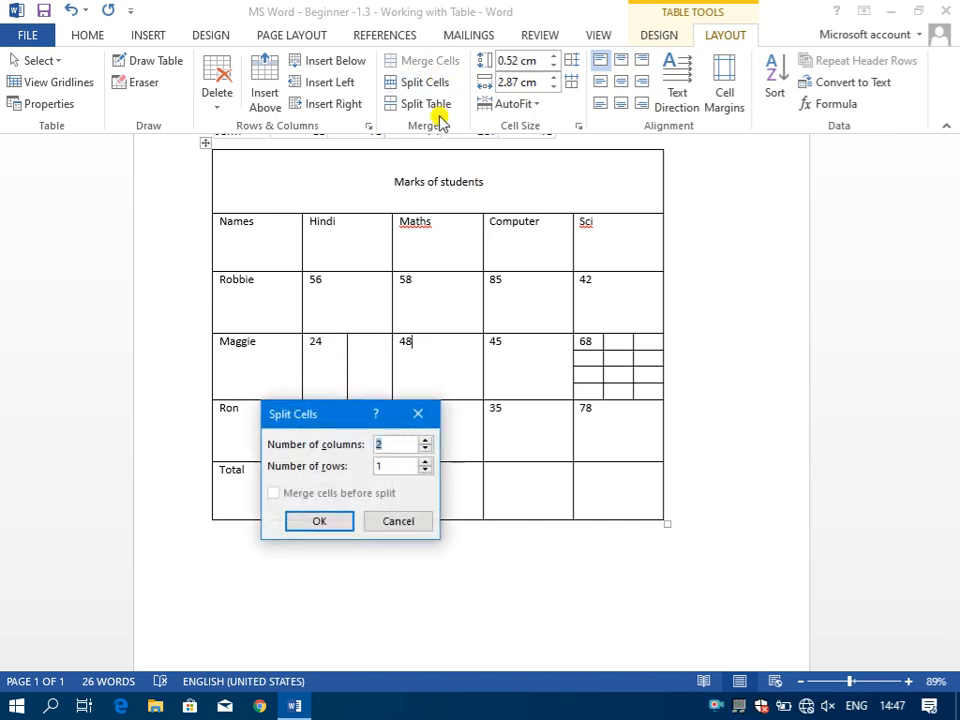
{"action": "type", "text": "1"}
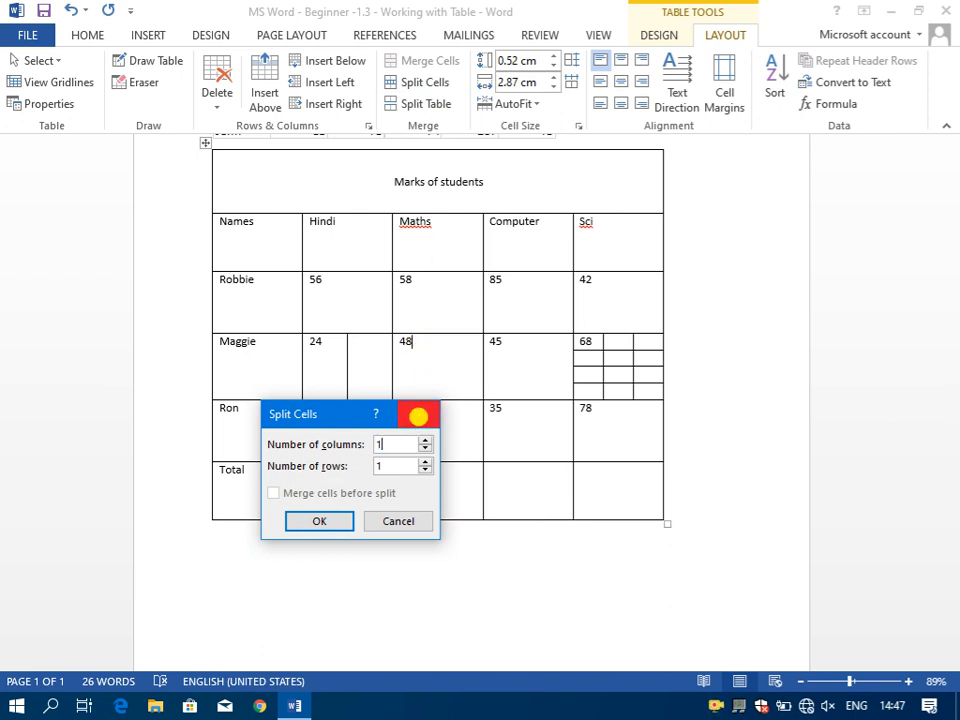
{"action": "key", "text": "Tab"}
{"action": "type", "text": "2"}
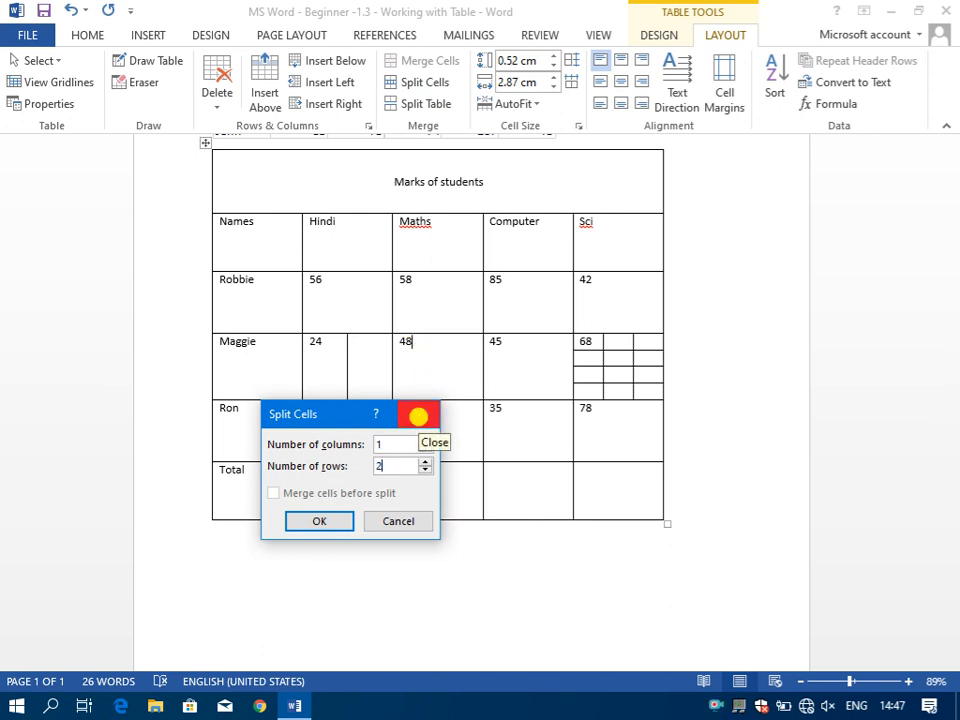
{"action": "key", "text": "Return"}
- Undo the three cell splits in the second student's Maths, Hindi and Sci cells
{"action": "left_click", "coordinate": [511, 372]}
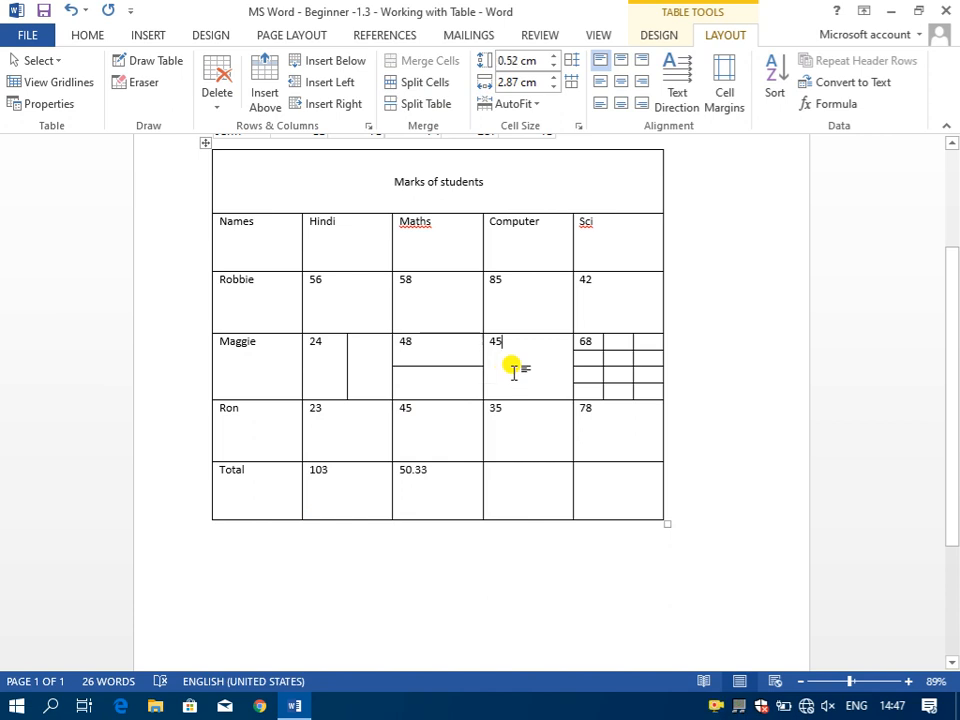
{"action": "key", "text": "ctrl+z"}
{"action": "key", "text": "ctrl+z"}
{"action": "key", "text": "ctrl+z"}
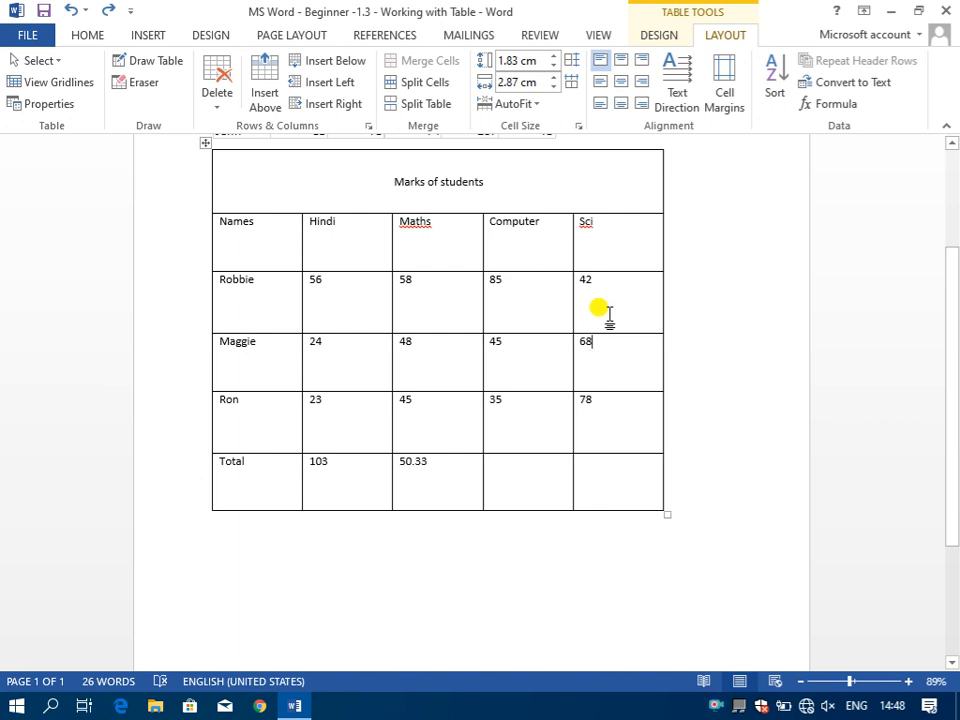
- Insert a new column to the right of the Sci column
{"action": "left_click", "coordinate": [628, 246]}
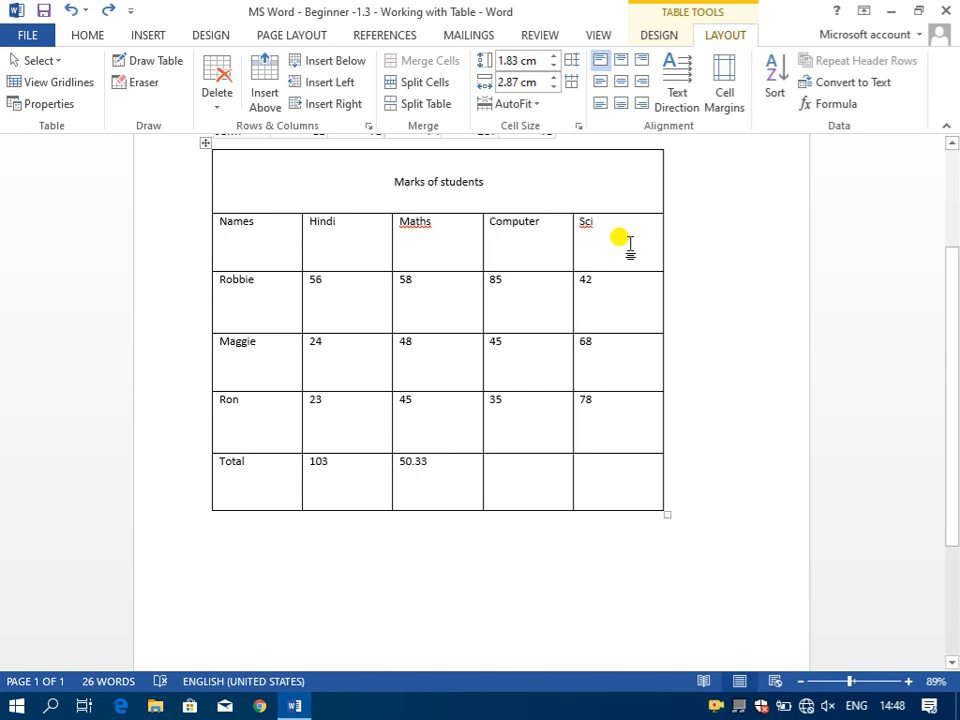
{"action": "left_click", "coordinate": [324, 106]}
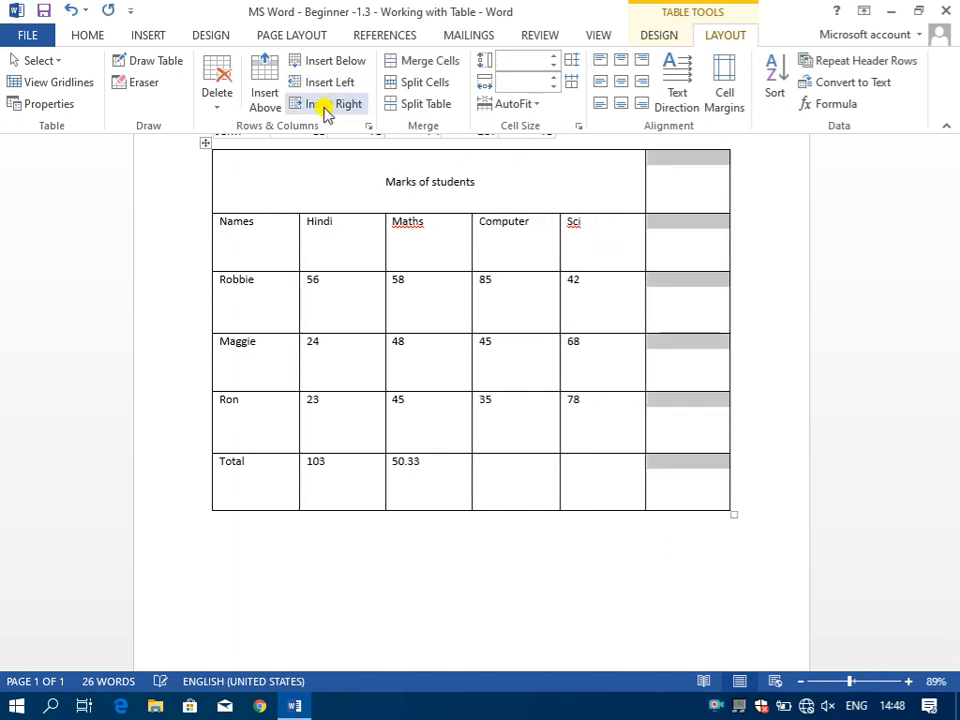
{"action": "left_click", "coordinate": [643, 184]}
{"action": "left_click_drag", "start_coordinate": [656, 185], "coordinate": [608, 176]}
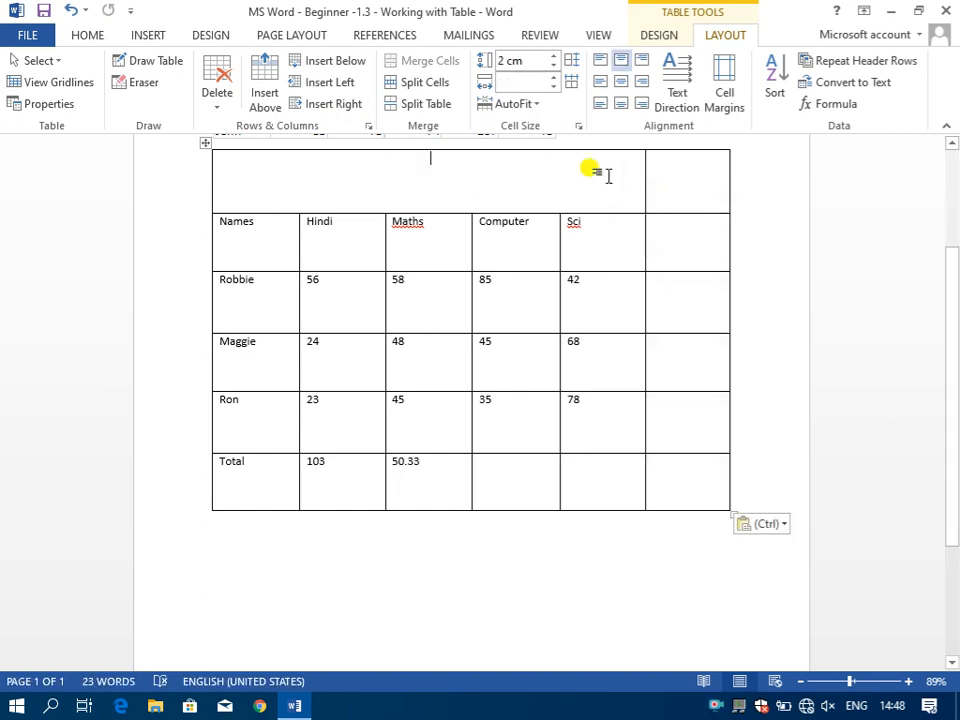
{"action": "key", "text": "ctrl+z"}
- Merge the Marks of students title cell with the empty top cell of the new column
{"action": "left_click", "coordinate": [665, 184]}
{"action": "left_click_drag", "start_coordinate": [668, 184], "coordinate": [608, 182]}
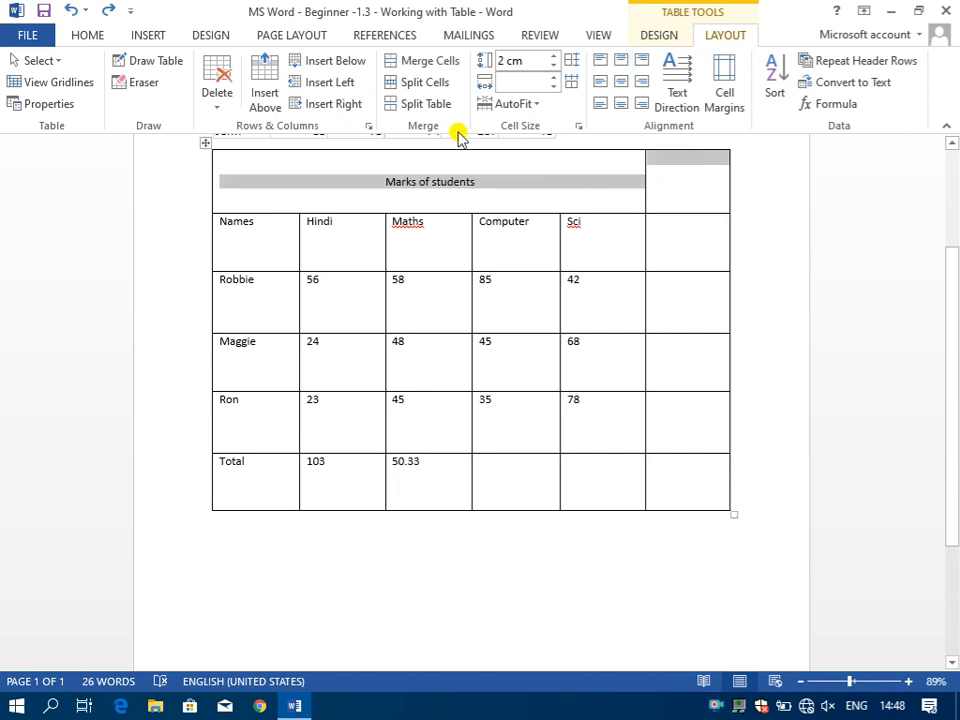
{"action": "left_click", "coordinate": [419, 60]}
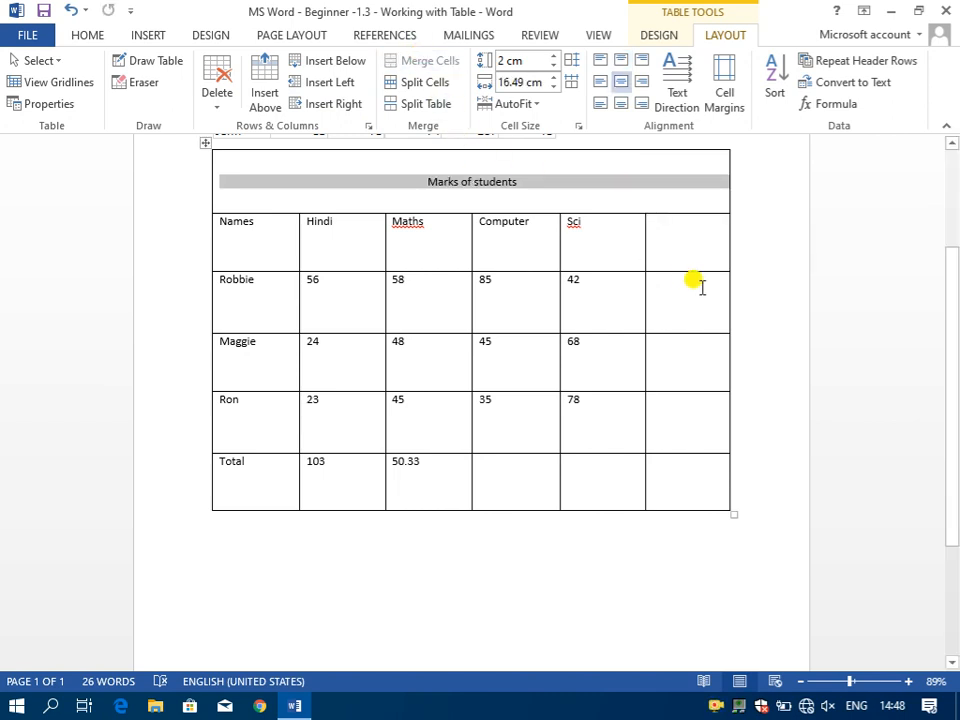
- Enter the heading Grade in the new last column
{"action": "left_click", "coordinate": [676, 248]}
{"action": "type", "text": "Grae"}
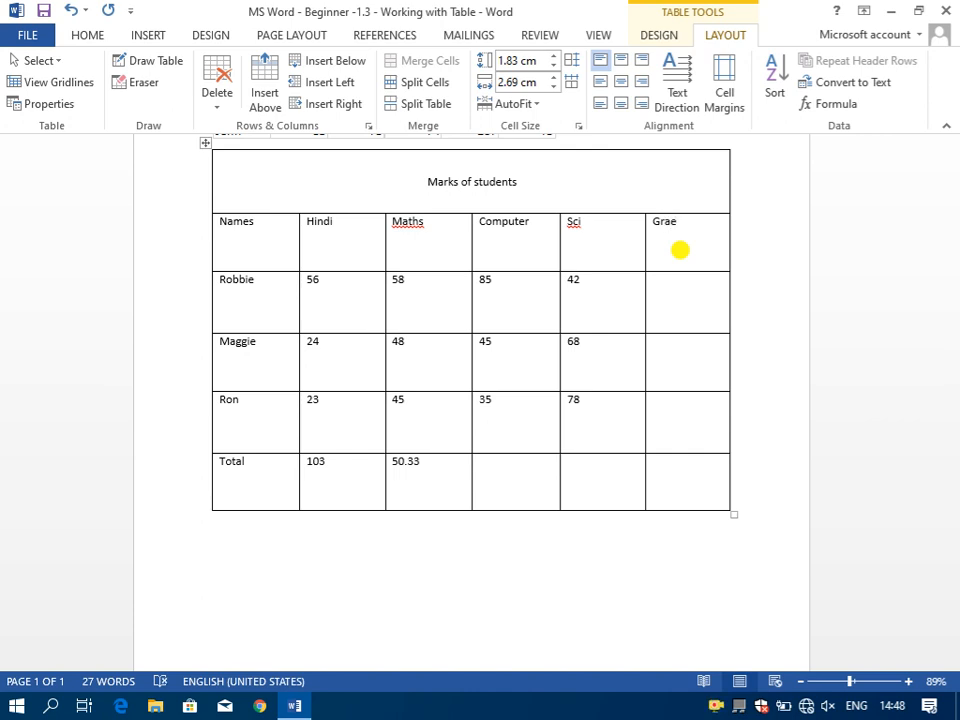
{"action": "key", "text": "BackSpace"}
{"action": "type", "text": "de"}
{"action": "key", "text": "Down"}
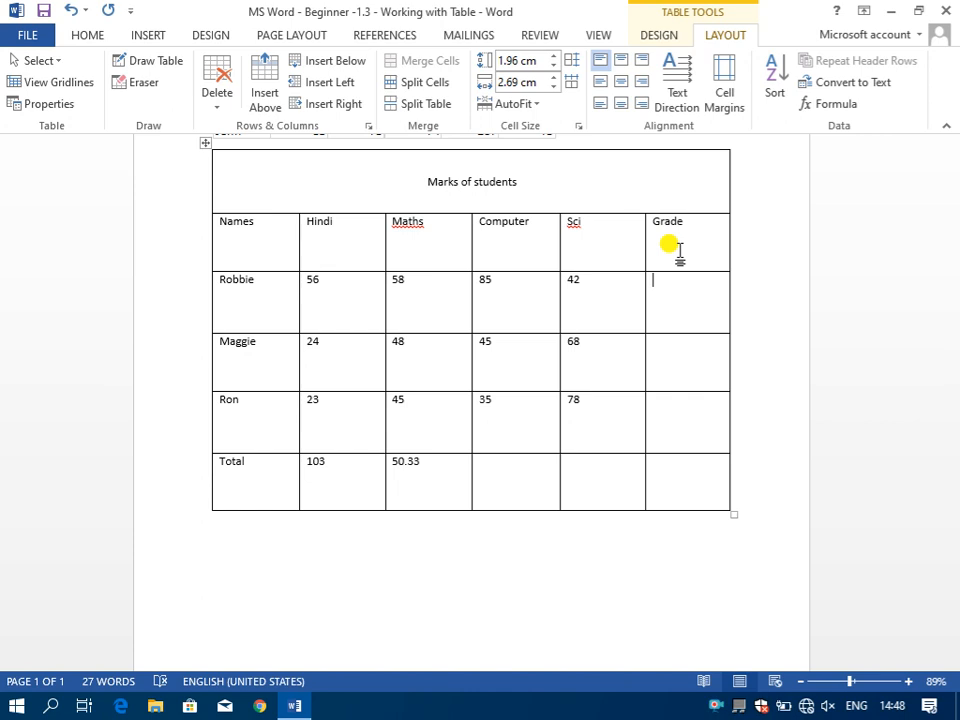
- Fill in the three students' grades as A, A and B
{"action": "type", "text": "A"}
{"action": "key", "text": "Down"}
{"action": "type", "text": "A"}
{"action": "key", "text": "Down"}
{"action": "type", "text": "B"}
- Split the table above the third student's row, undo the split and apply it again
{"action": "left_click", "coordinate": [710, 350]}
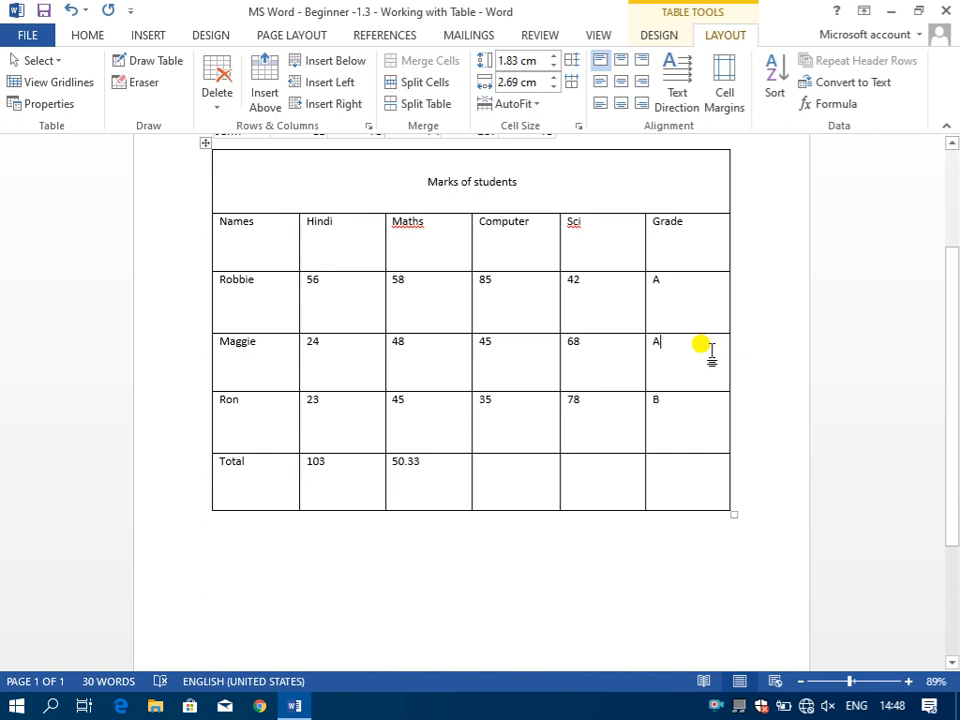
{"action": "left_click", "coordinate": [697, 405]}
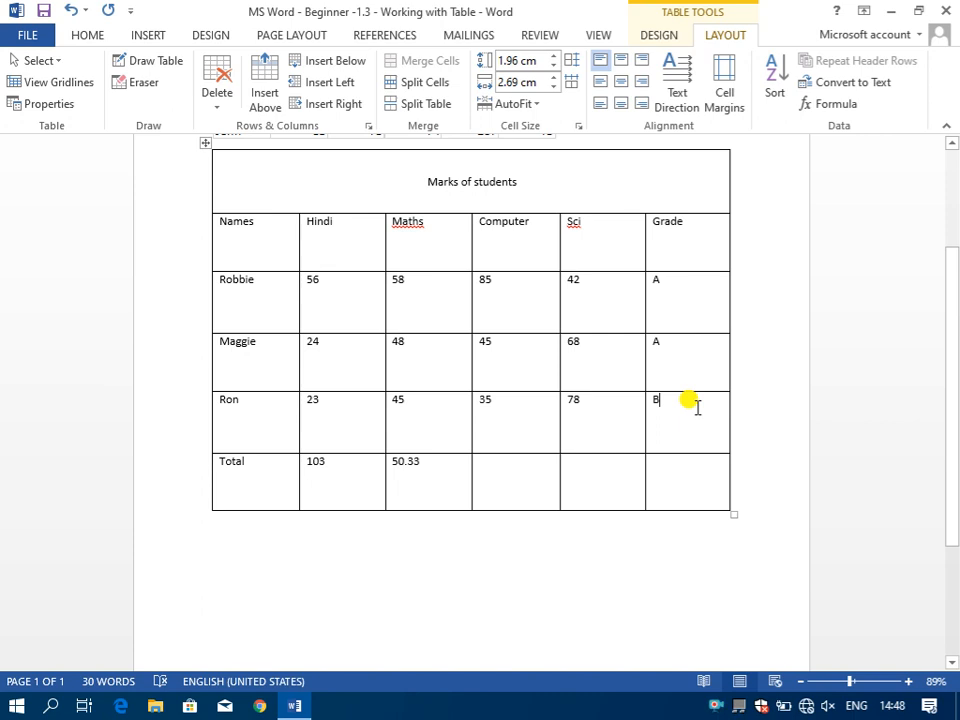
{"action": "left_click", "coordinate": [414, 104]}
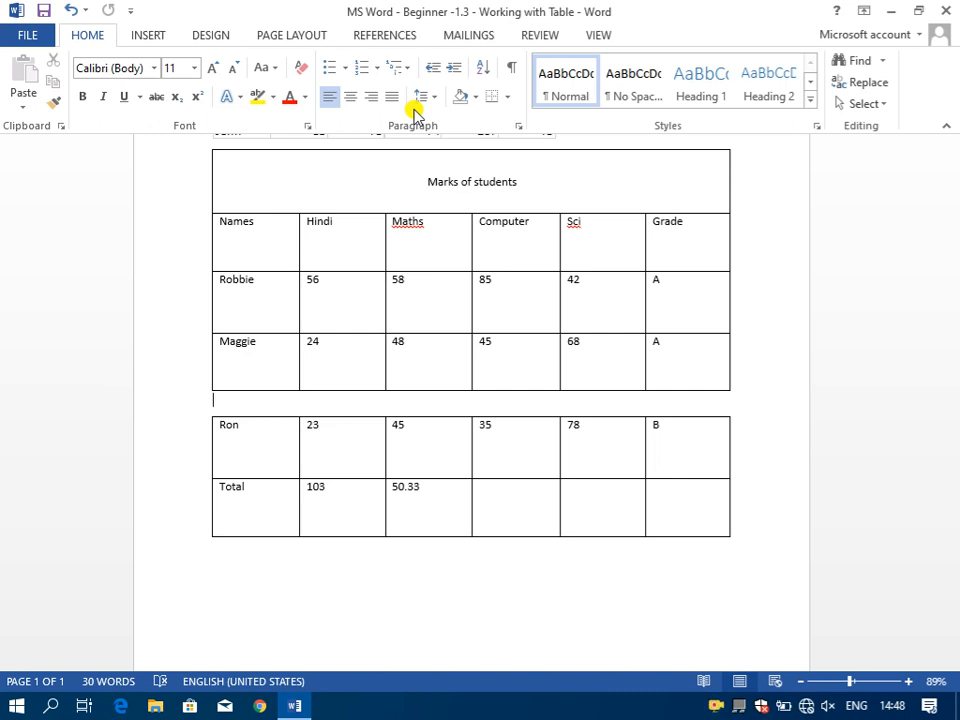
{"action": "key", "text": "Delete"}
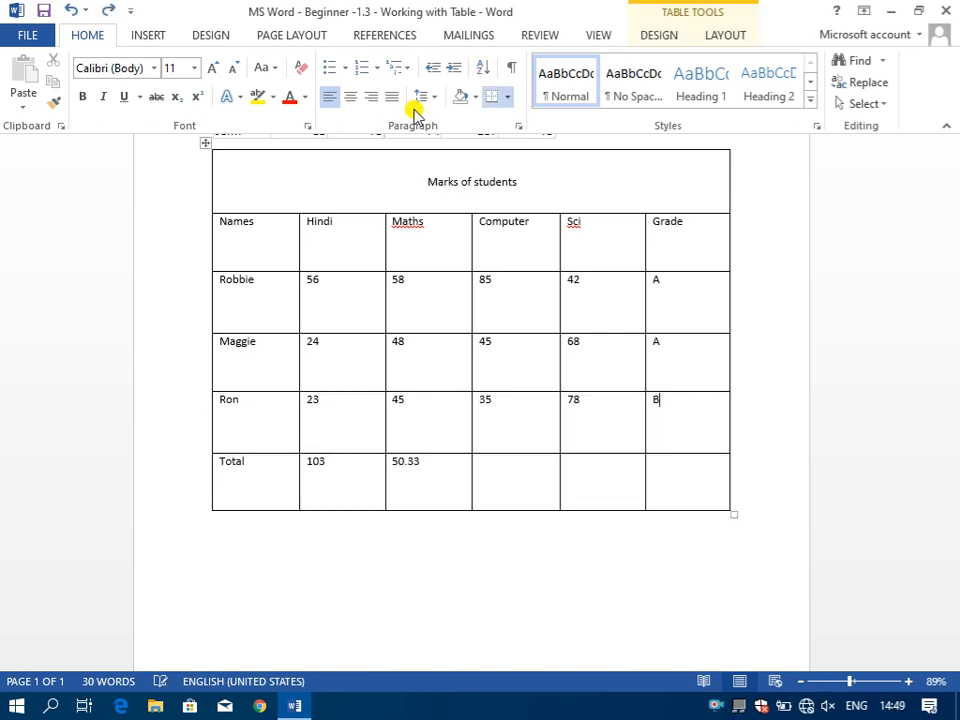
{"action": "key", "text": "ctrl+shift+Return"}
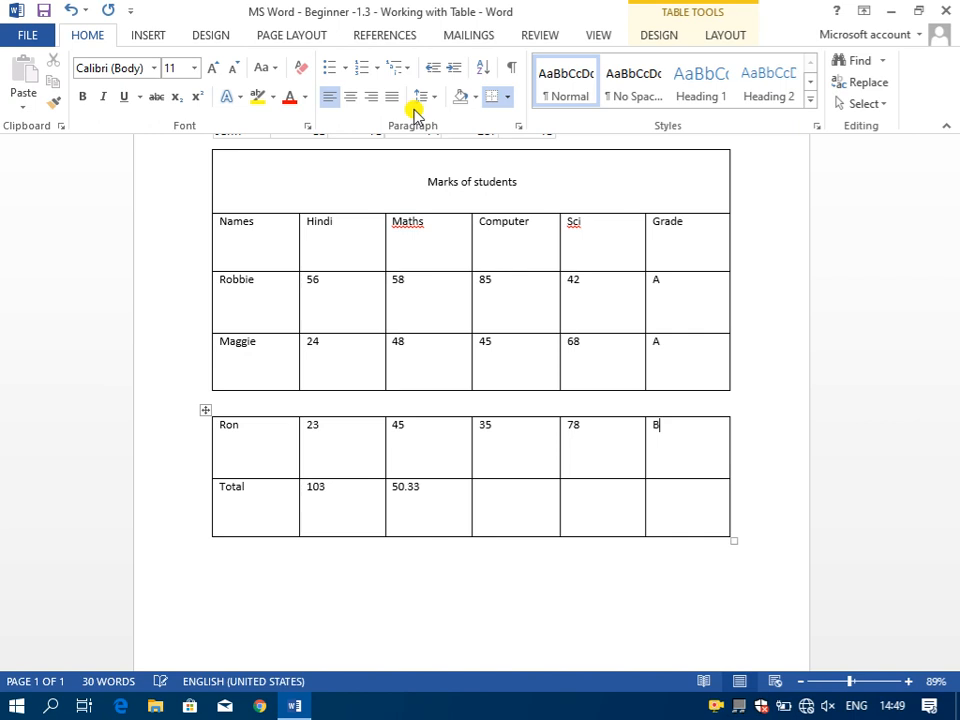
- Add a line of sample text, kdkjsv, below the second table
{"action": "left_click", "coordinate": [482, 592]}
{"action": "type", "text": "kdkjsv"}
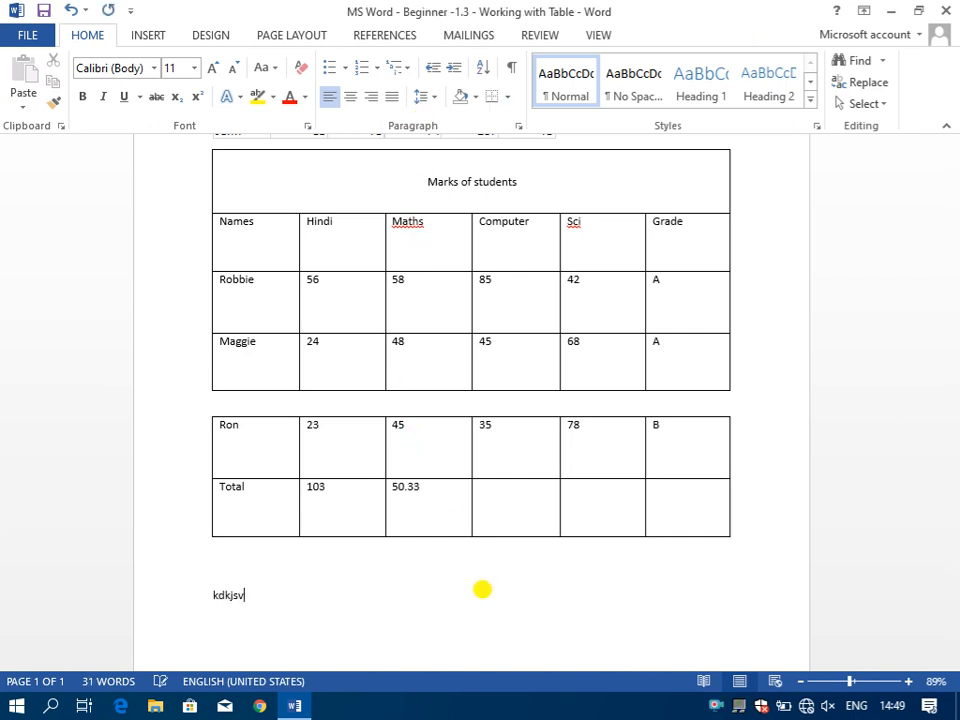
{"action": "key", "text": "Return"}
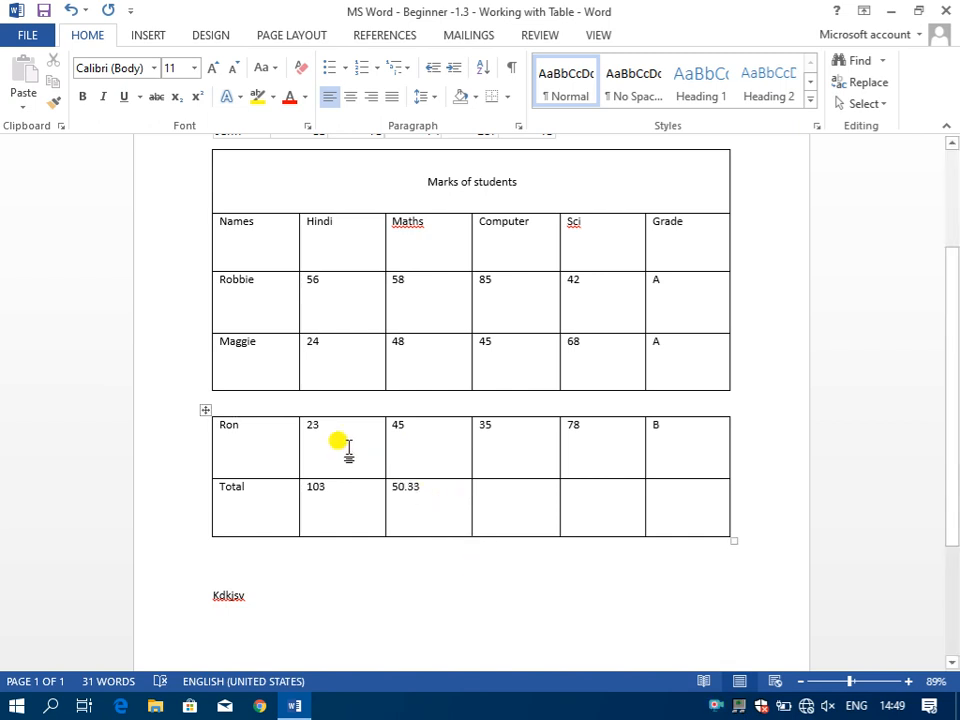
- Rejoin the two tables by deleting the blank line between them, undoing and repeating the deletion once
{"action": "left_click", "coordinate": [337, 404]}
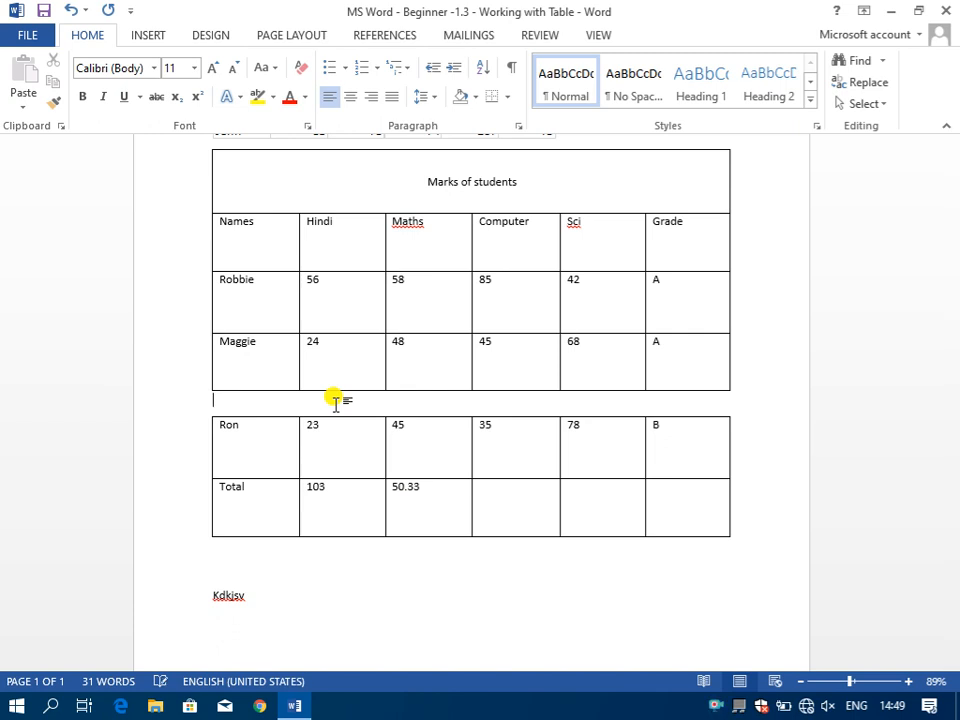
{"action": "key", "text": "Delete"}
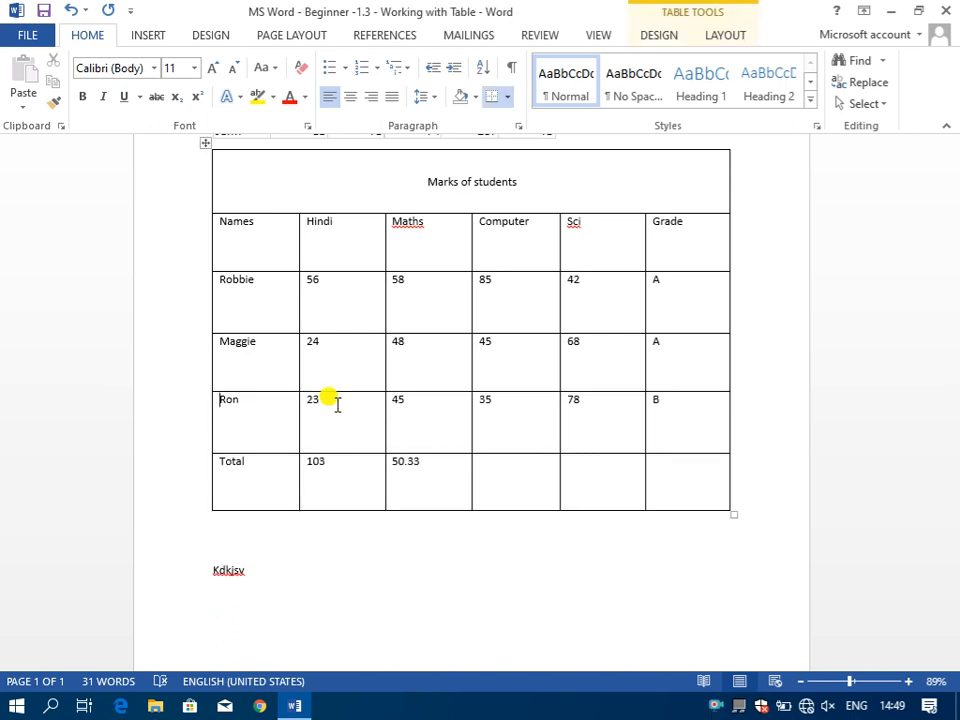
{"action": "key", "text": "ctrl+z"}
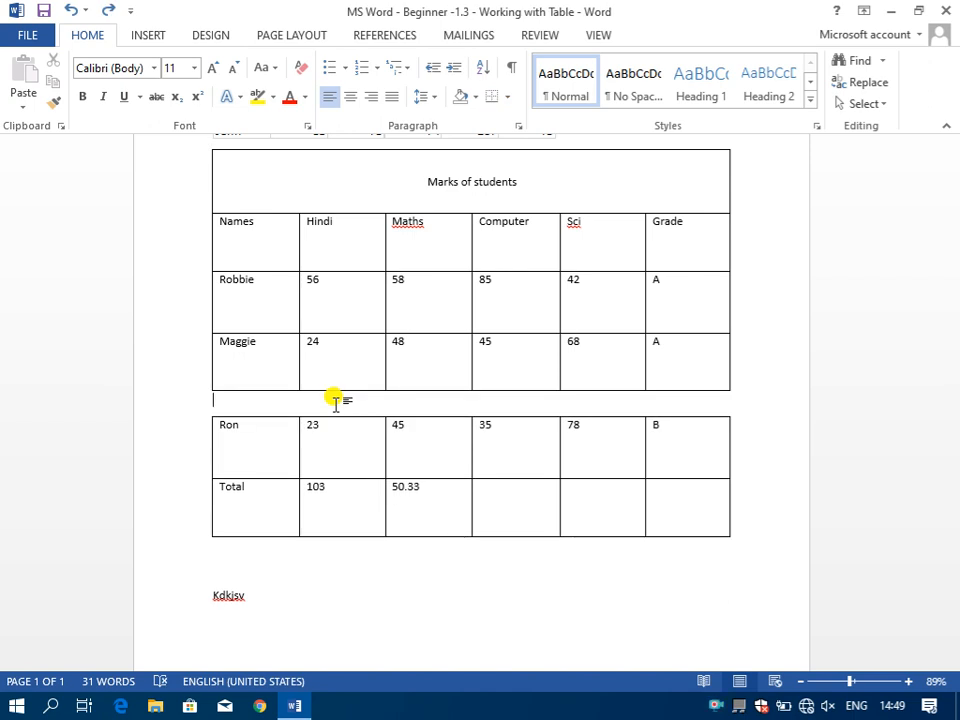
{"action": "key", "text": "Delete"}
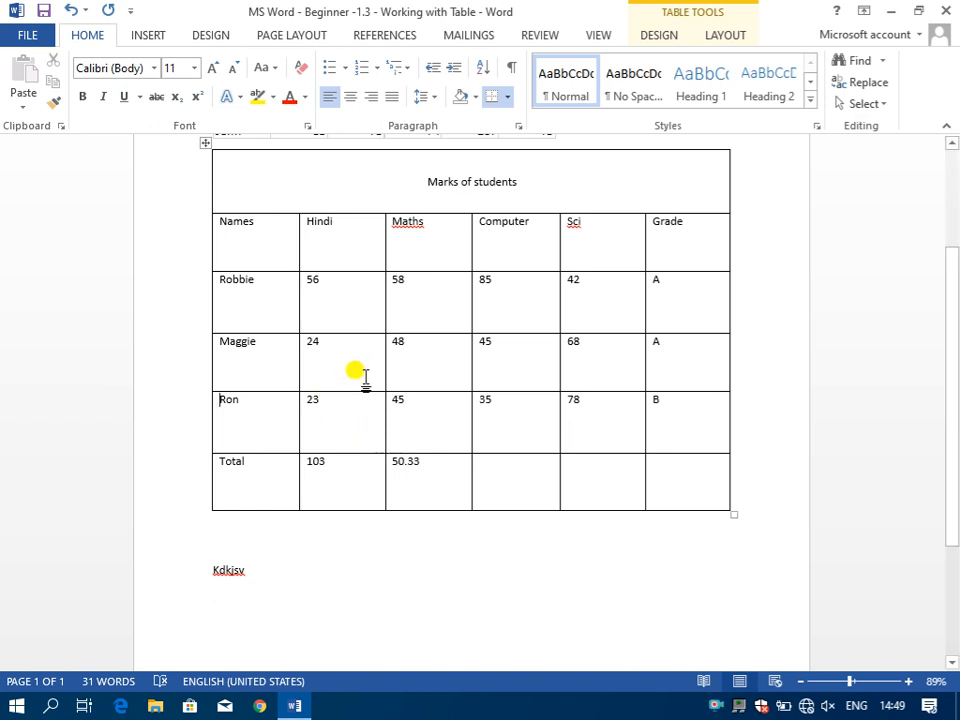
- Turn off the Header Row style option for the whole student marks table
{"action": "left_click", "coordinate": [658, 40]}
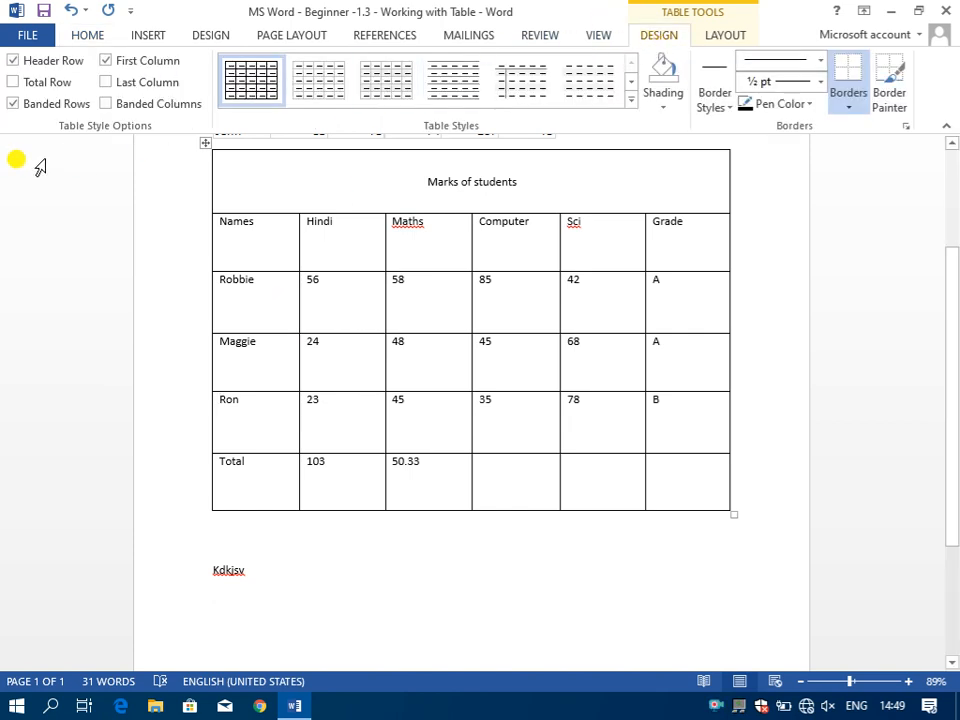
{"action": "scroll", "coordinate": [563, 335], "scroll_direction": "up", "scroll_amount": 2}
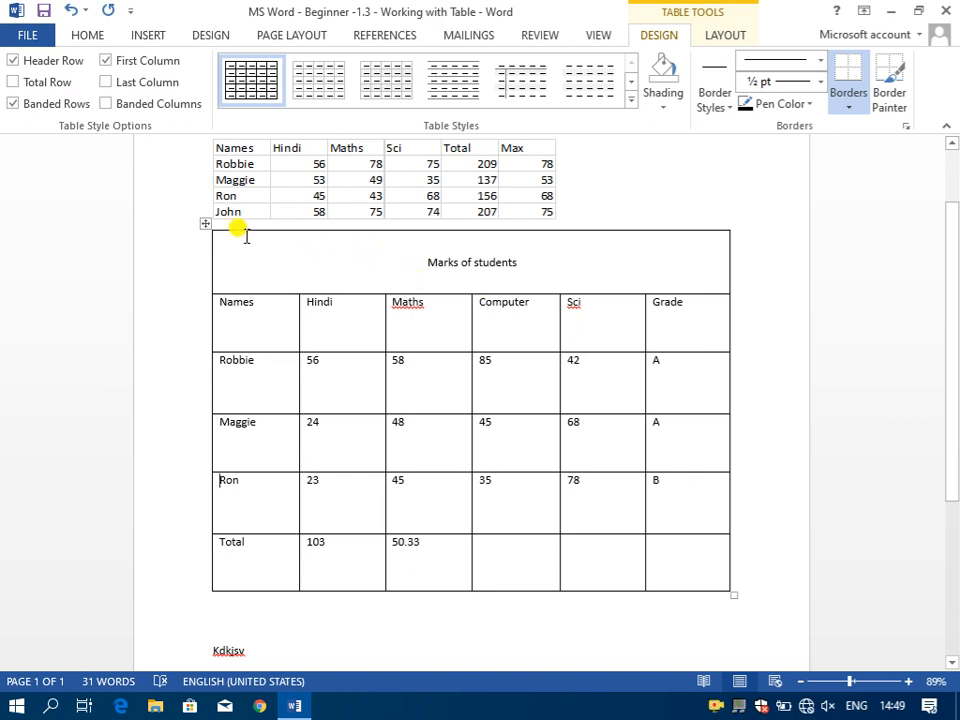
{"action": "left_click", "coordinate": [204, 223]}
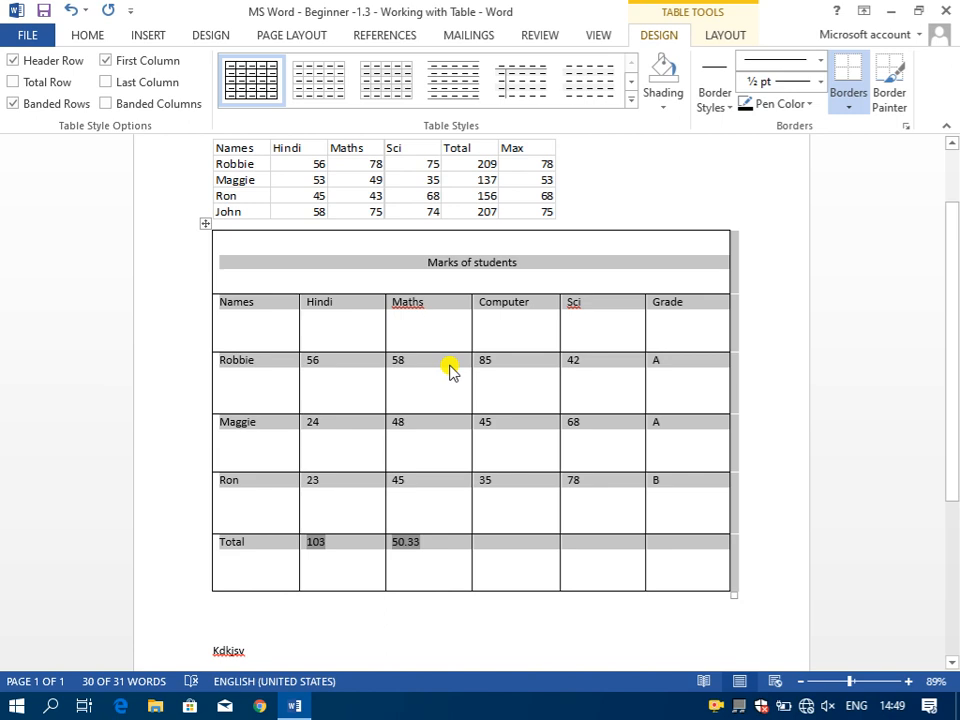
{"action": "left_click", "coordinate": [68, 64]}
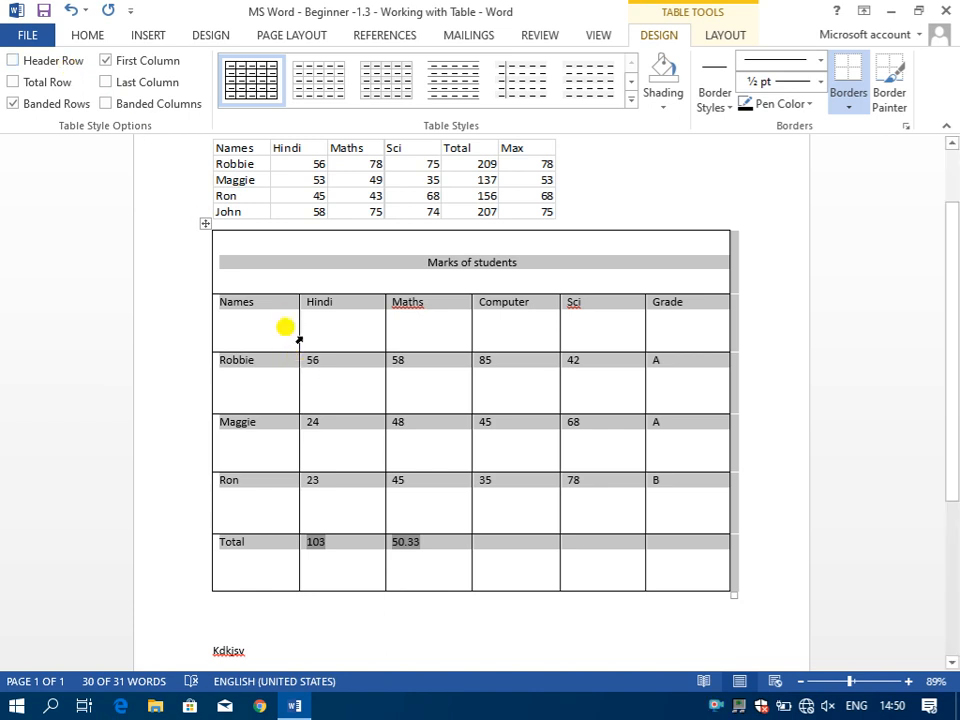
- Delete the Marks of students title row from the table
{"action": "left_click", "coordinate": [272, 279]}
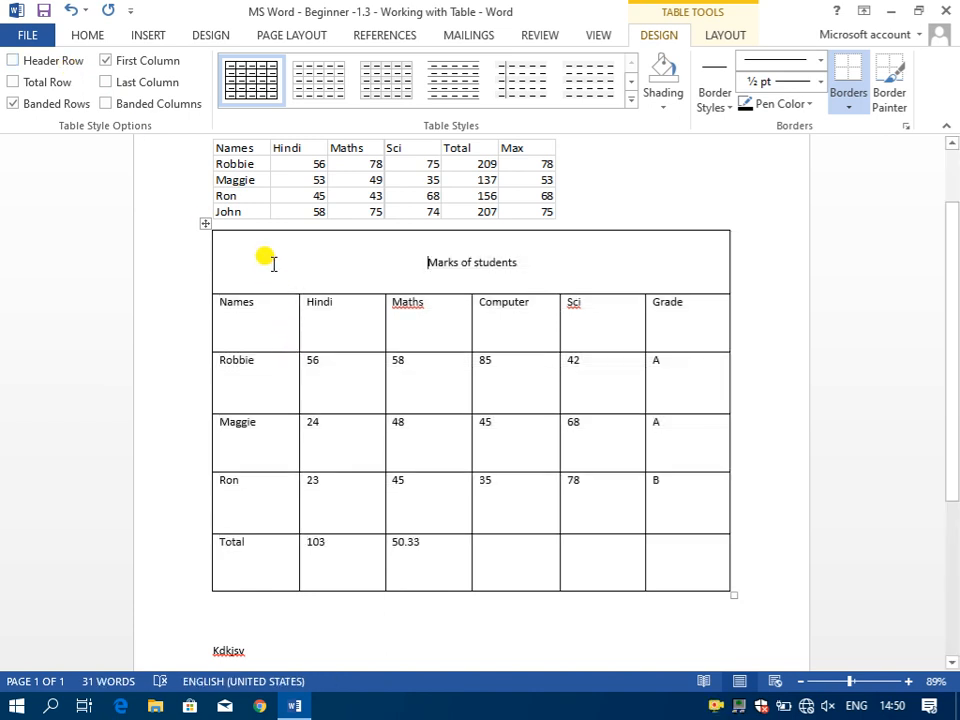
{"action": "left_click", "coordinate": [724, 35]}
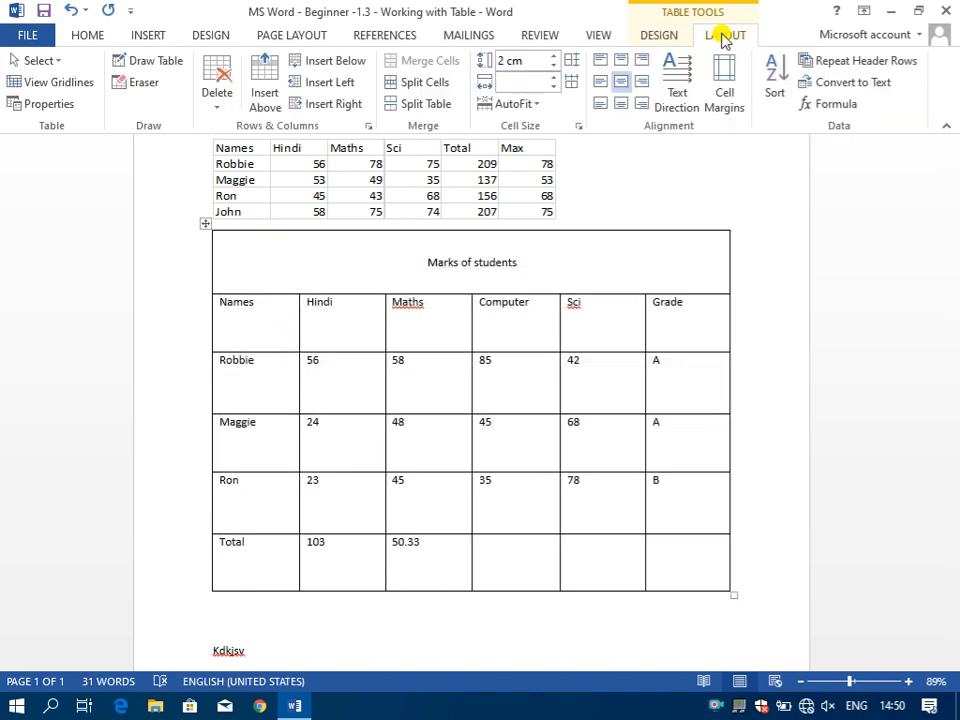
{"action": "left_click", "coordinate": [216, 70]}
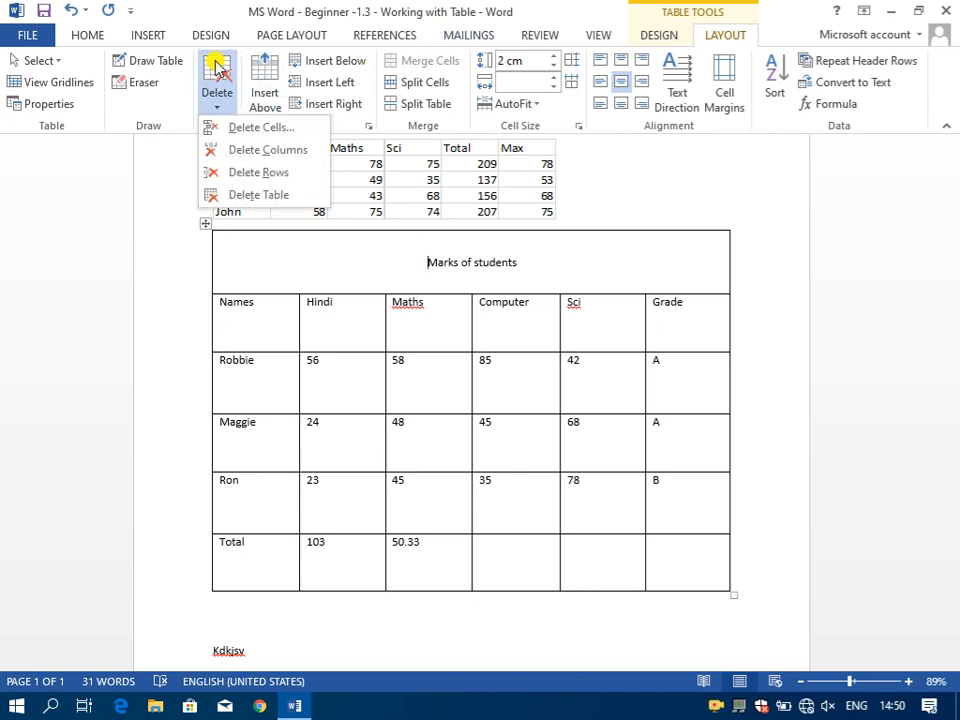
{"action": "left_click", "coordinate": [275, 175]}
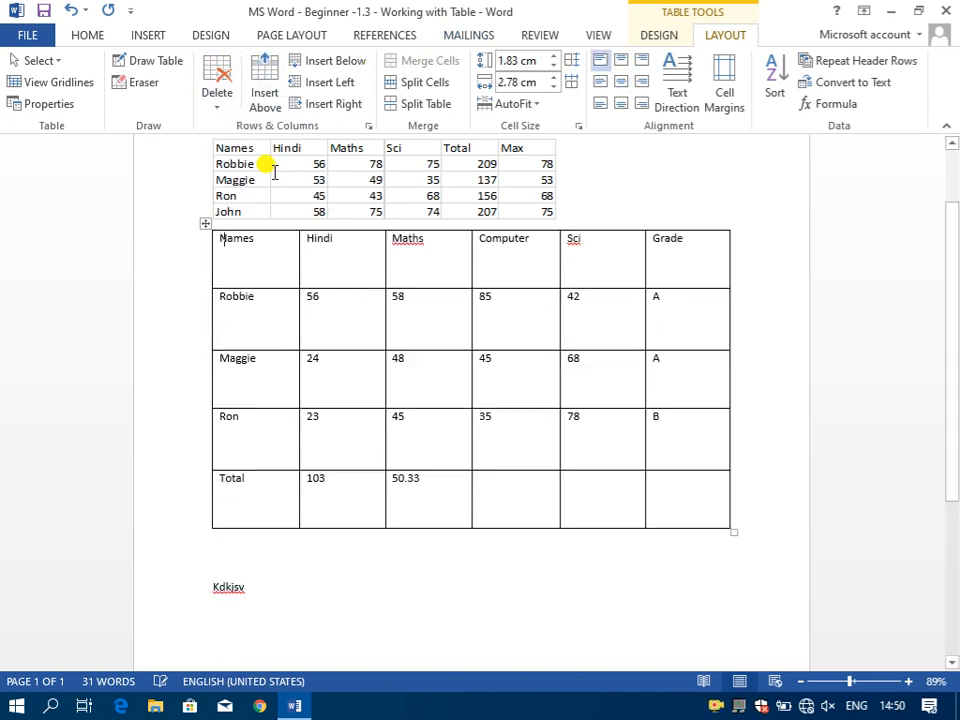
- Select the whole marks table and turn its Header Row style option back on
{"action": "left_click", "coordinate": [197, 225]}
{"action": "left_click", "coordinate": [227, 239]}
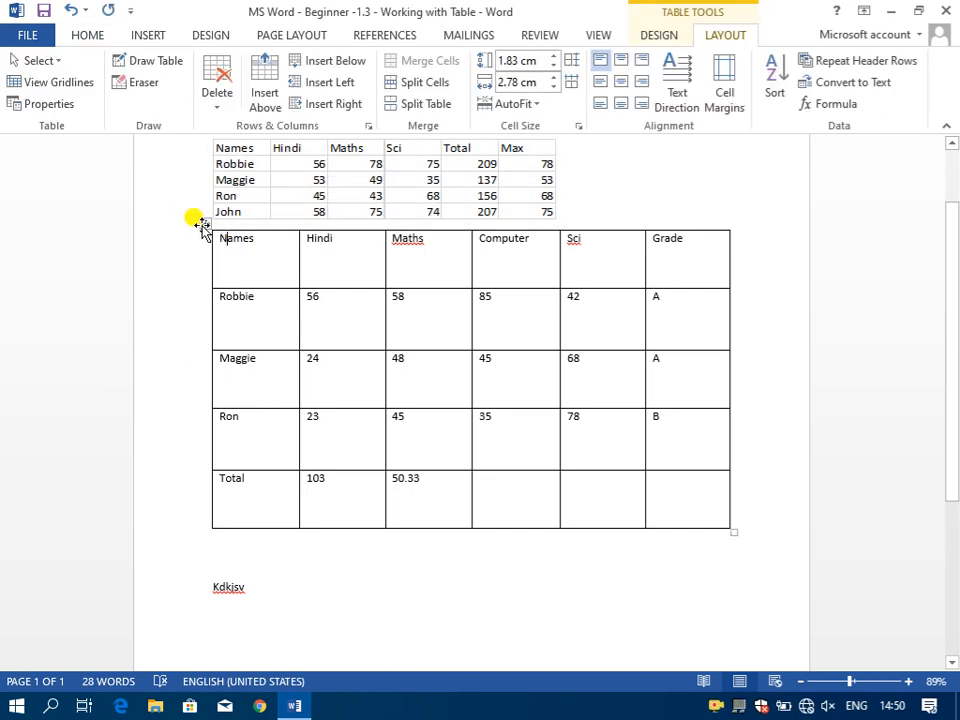
{"action": "left_click", "coordinate": [201, 222]}
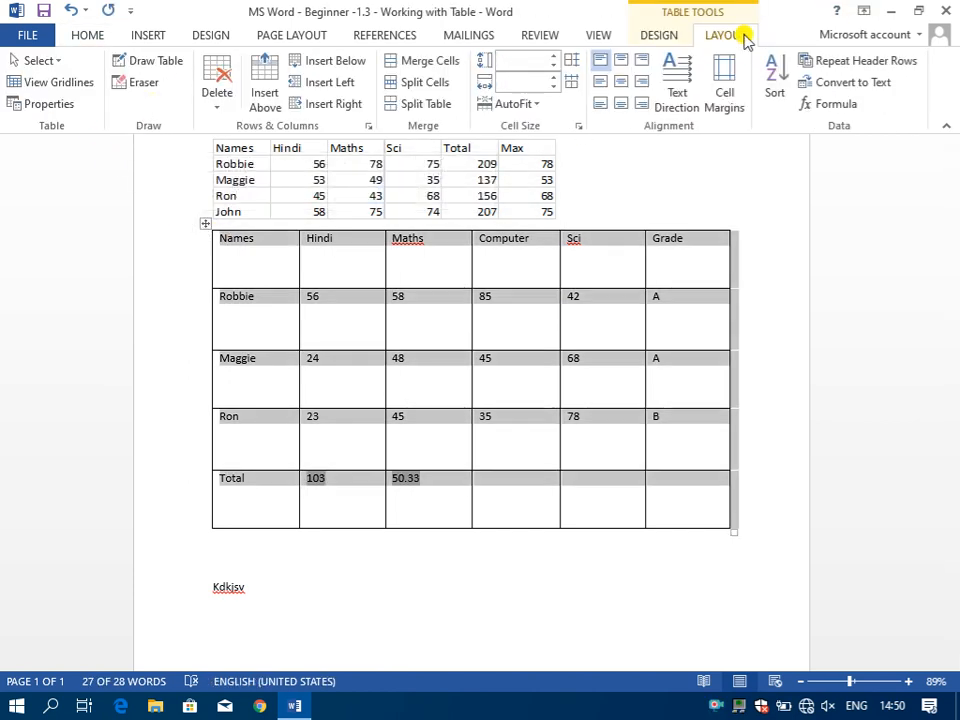
{"action": "left_click", "coordinate": [668, 38]}
{"action": "left_click", "coordinate": [103, 61]}
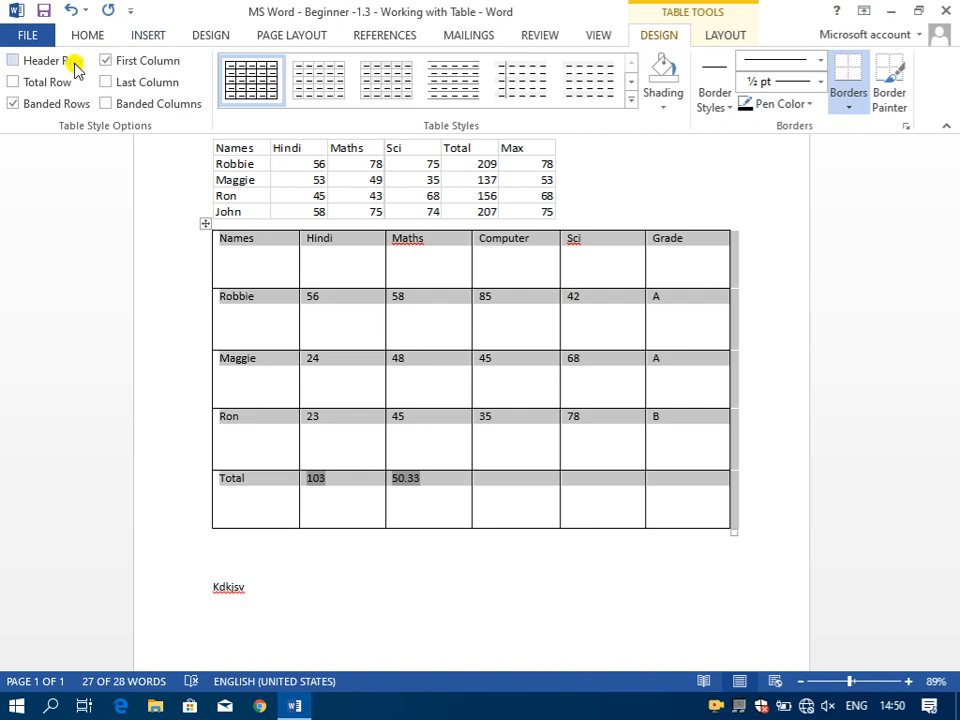
{"action": "left_click", "coordinate": [75, 61]}
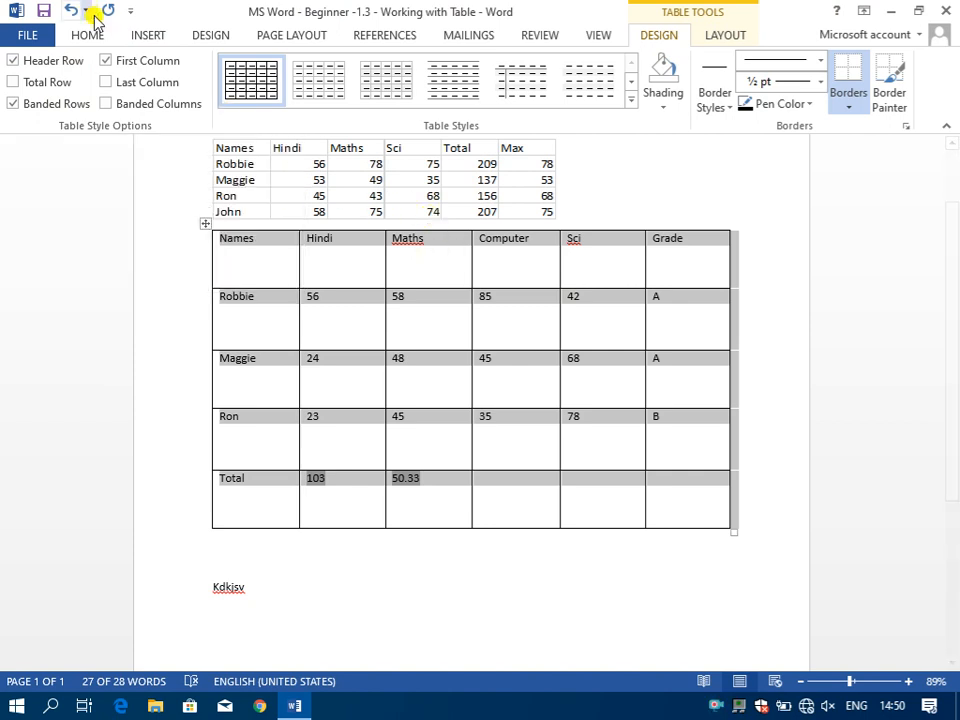
- Turn off the First Column option and apply the dark blue banded grid style with a solid header row to the marks table
{"action": "left_click", "coordinate": [137, 63]}
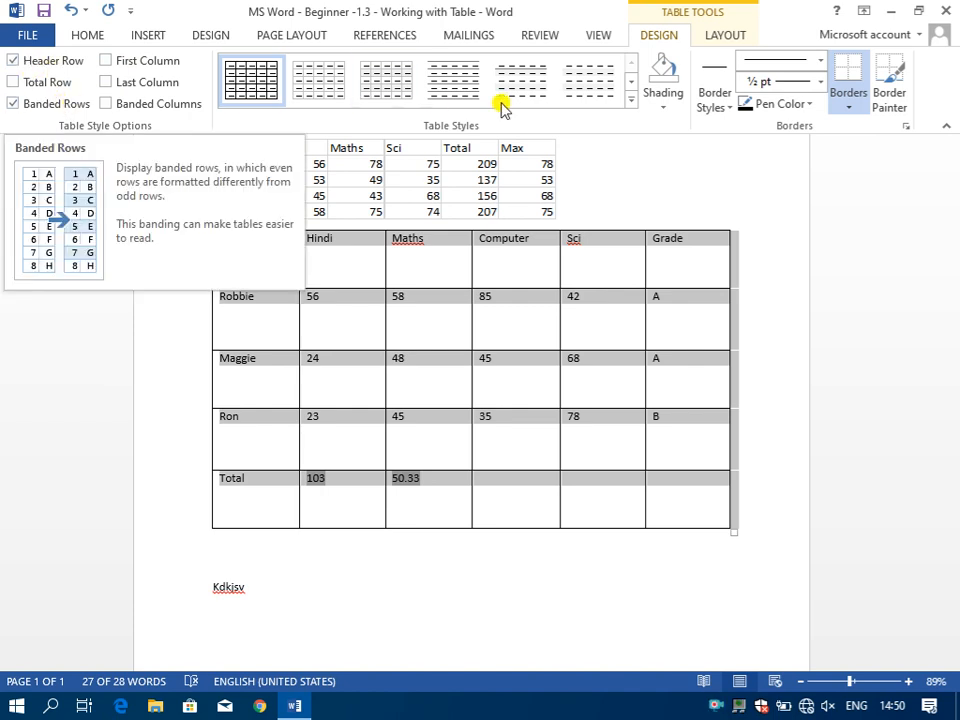
{"action": "left_click", "coordinate": [634, 100]}
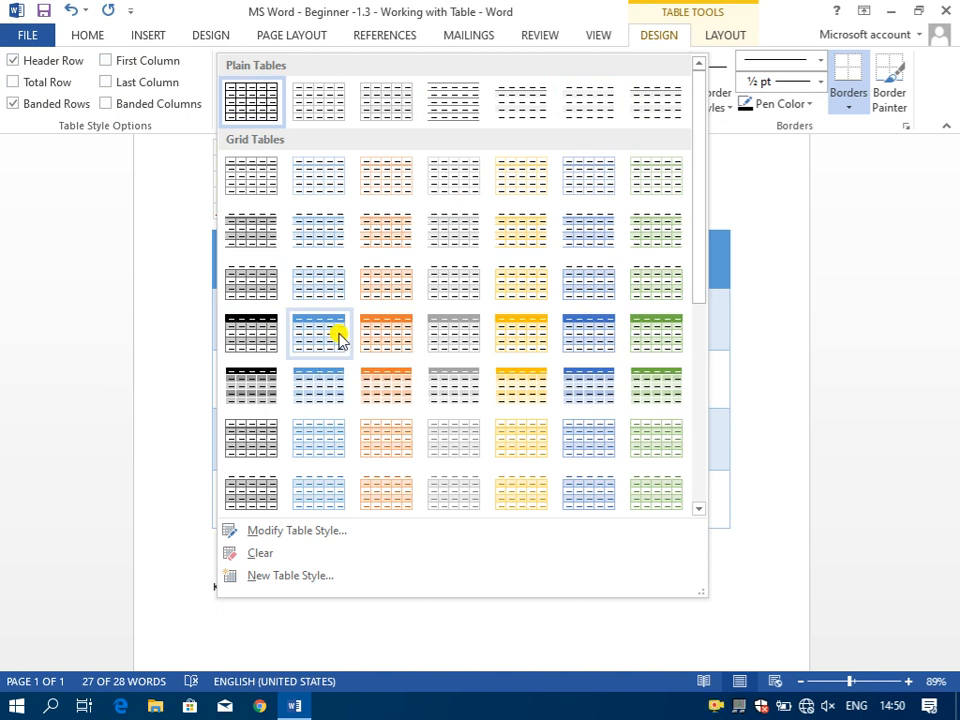
{"action": "left_click", "coordinate": [566, 333]}
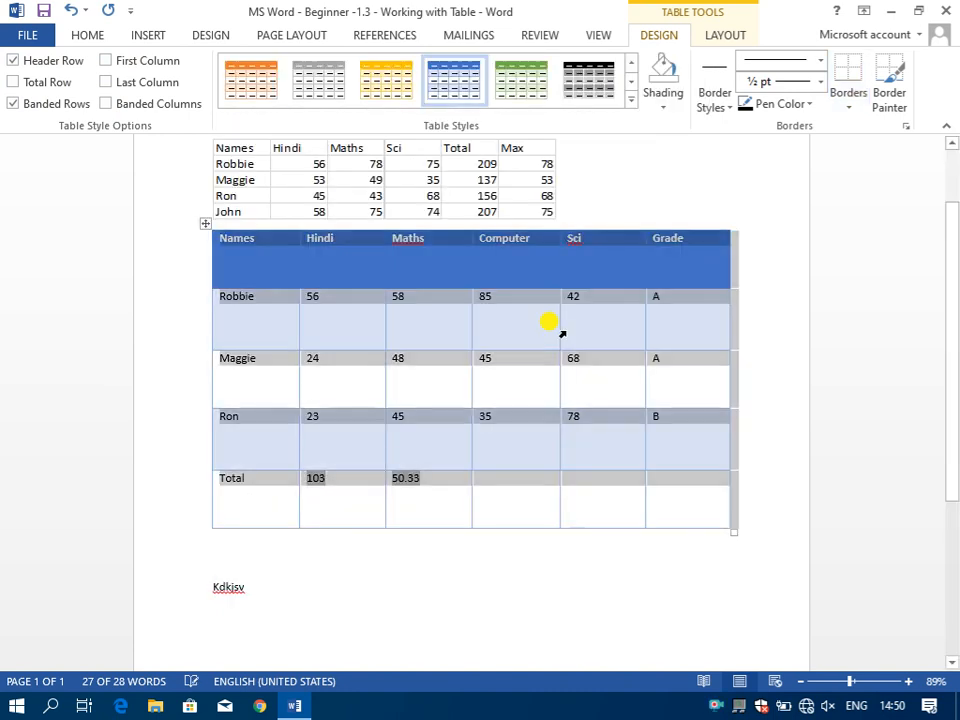
{"action": "left_click", "coordinate": [616, 424]}
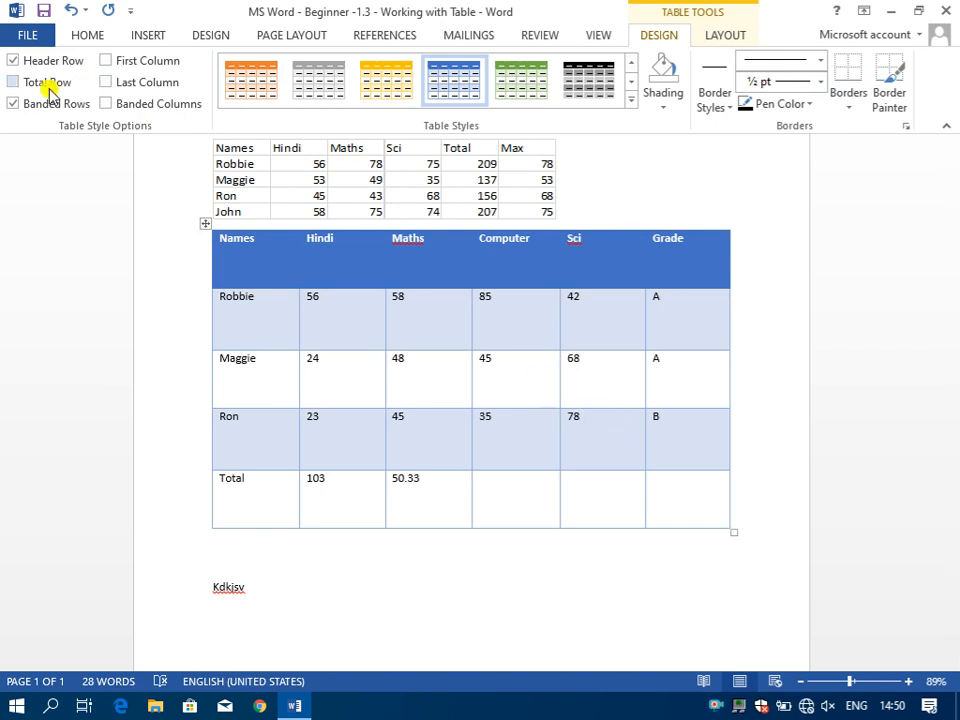
- Turn off the Banded Rows option for the marks table, switching it back on once to compare the row shading
{"action": "left_click", "coordinate": [18, 106]}
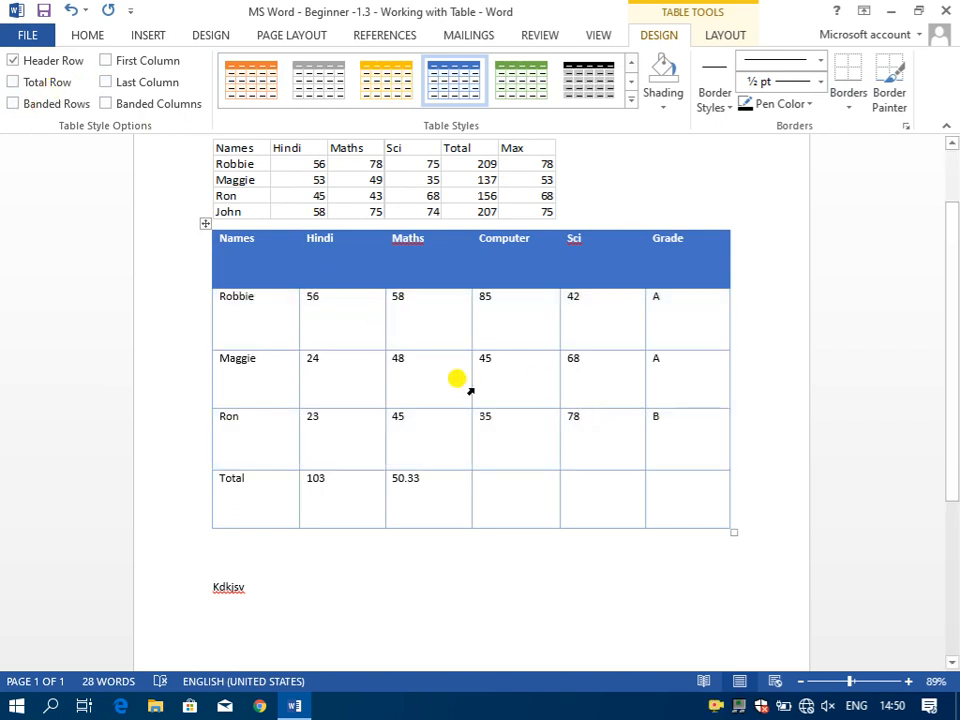
{"action": "left_click", "coordinate": [12, 105]}
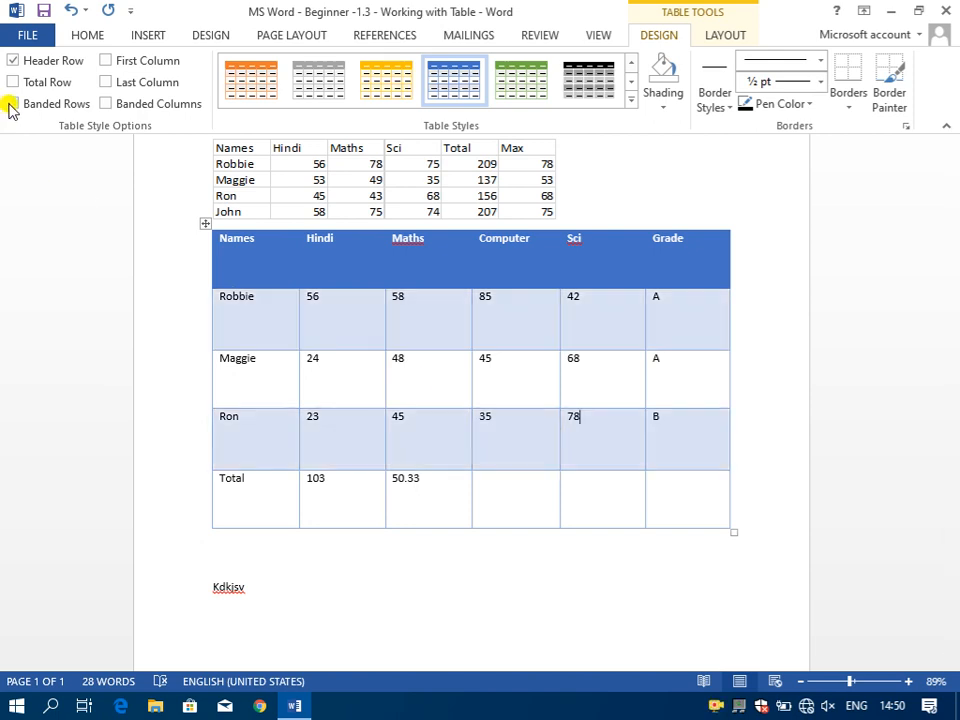
{"action": "left_click", "coordinate": [12, 105]}
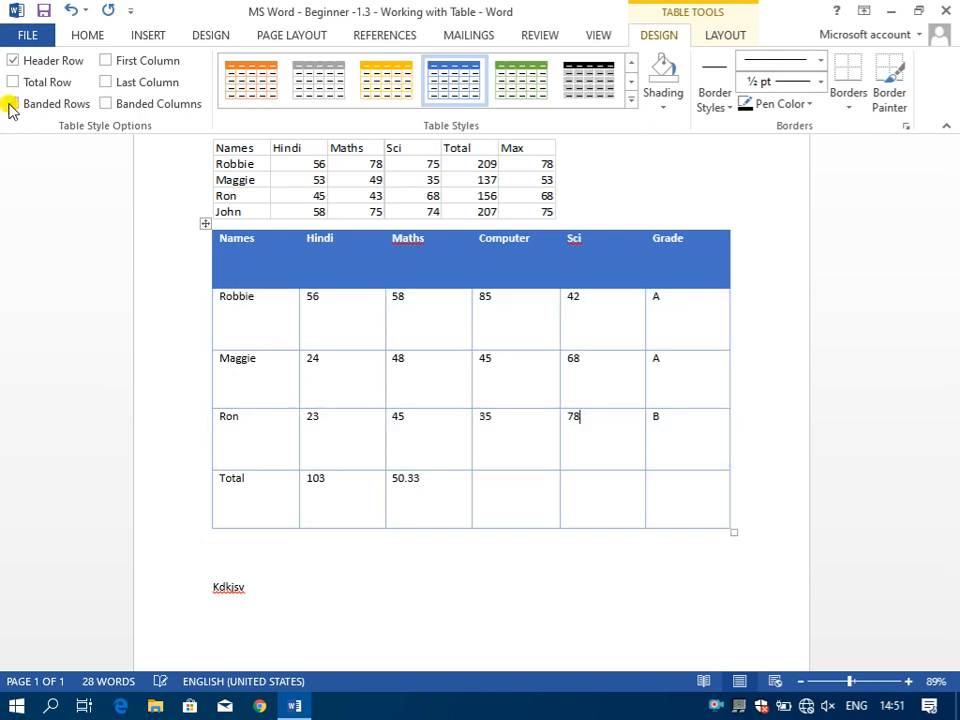
- Turn on the First Column option for the marks table, switching it off once to compare the names column
{"action": "left_click", "coordinate": [123, 61]}
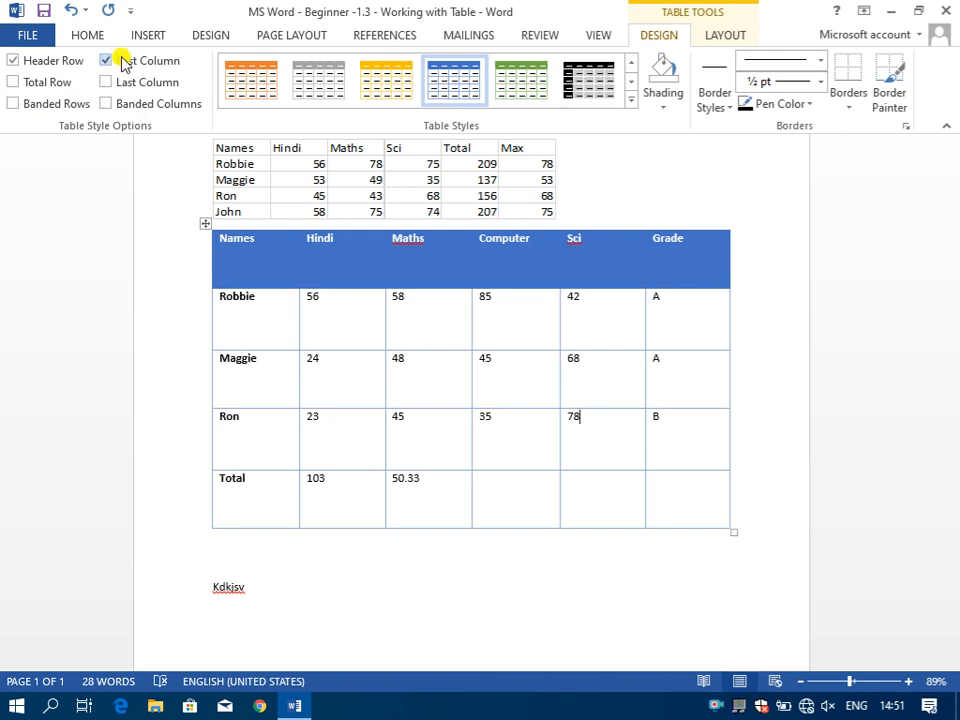
{"action": "left_click", "coordinate": [123, 61]}
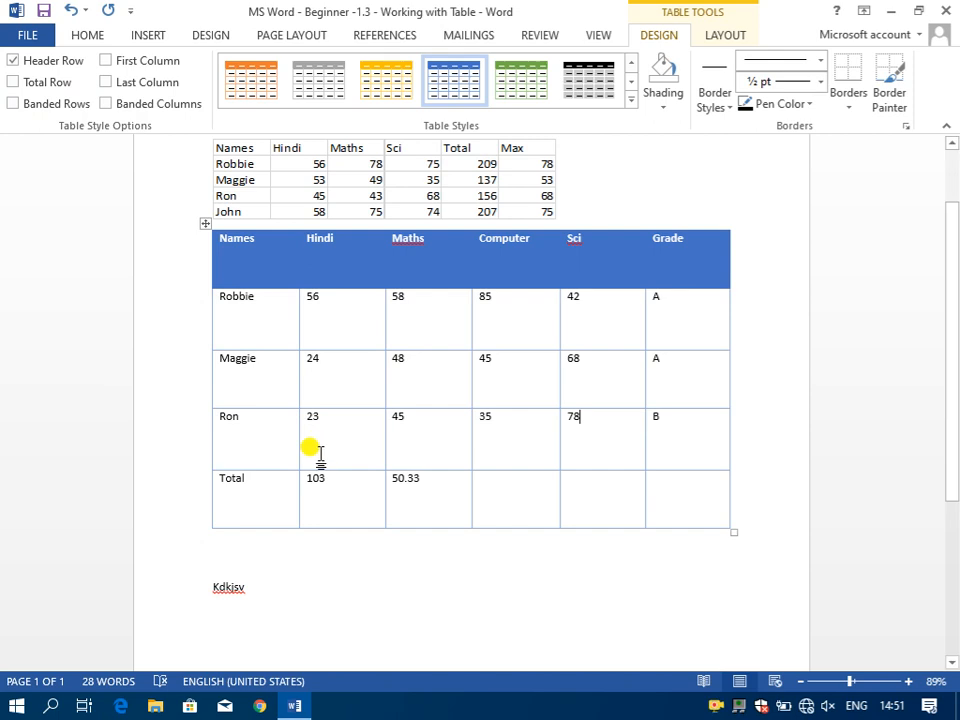
{"action": "left_click", "coordinate": [148, 64]}
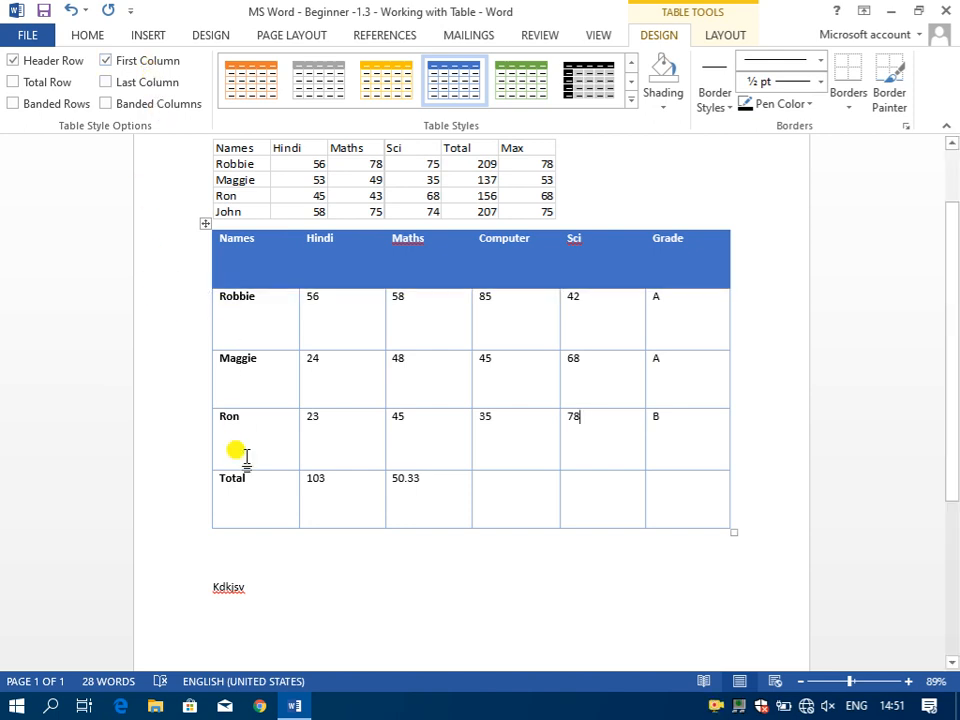
- Apply the black grid style with a solid header and first column, and turn the Banded Rows option on
{"action": "left_click", "coordinate": [603, 88]}
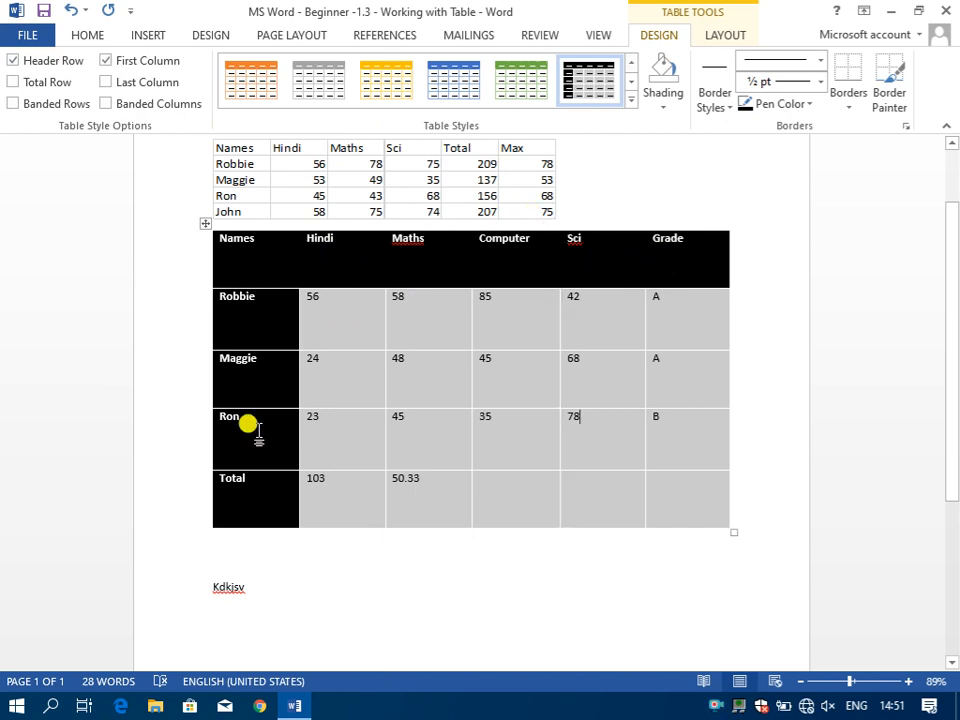
{"action": "left_click", "coordinate": [47, 105]}
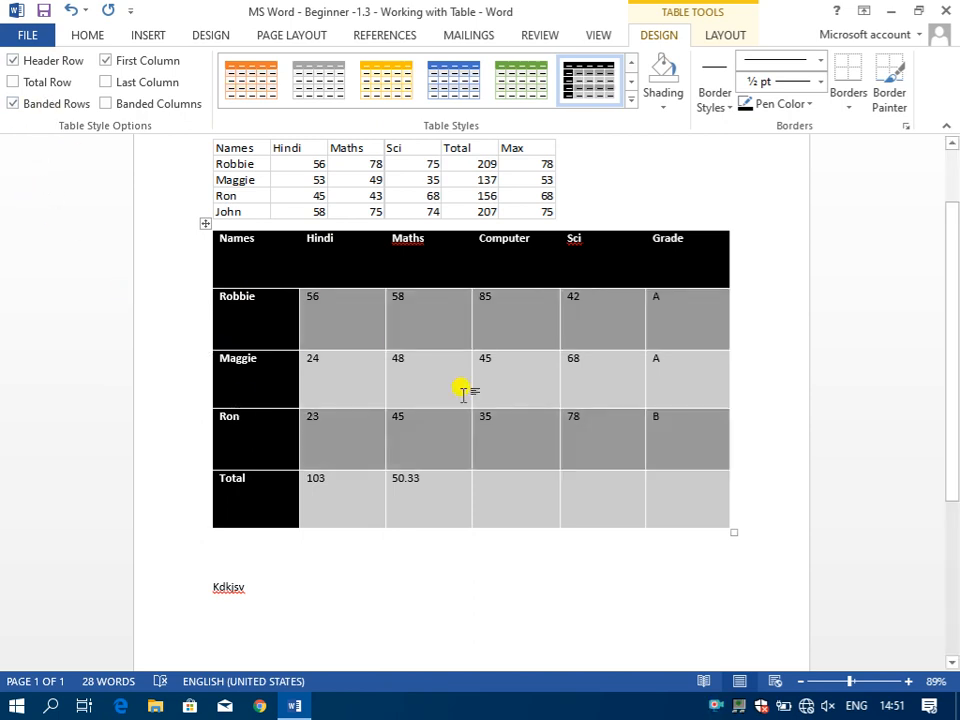
{"action": "left_click", "coordinate": [565, 434]}
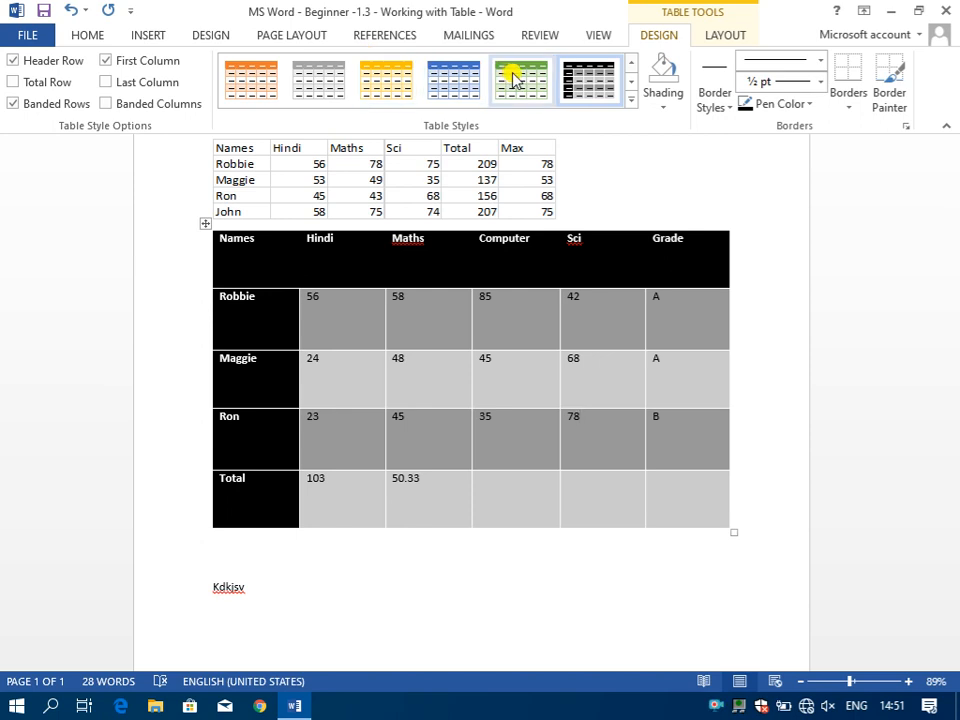
- Reapply the dark blue banded grid style to the marks table and turn on the Last Column option
{"action": "left_click", "coordinate": [460, 82]}
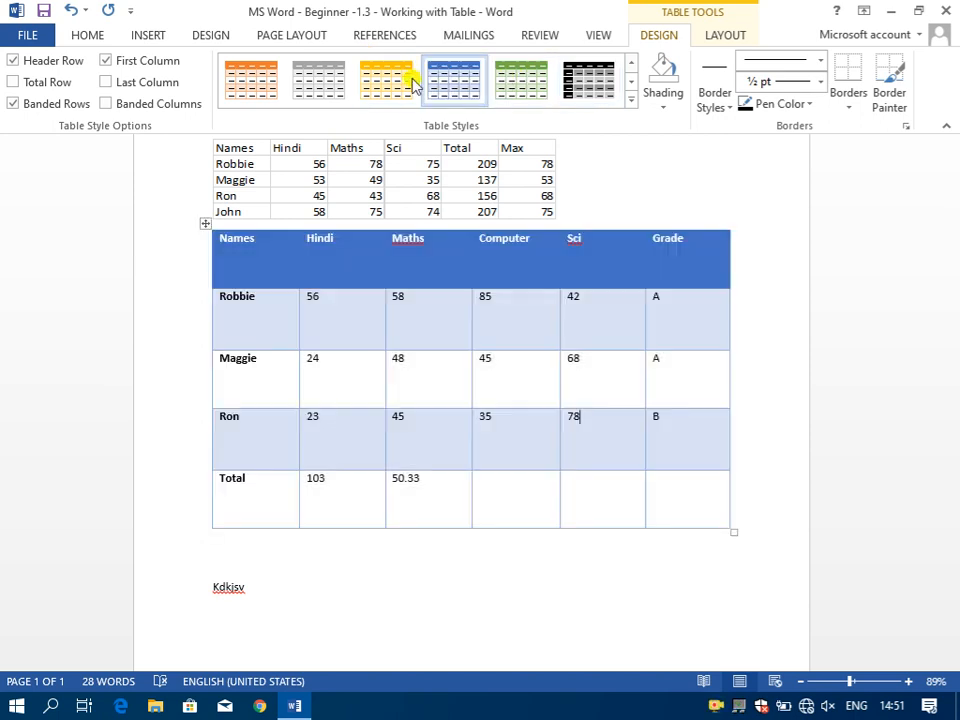
{"action": "left_click", "coordinate": [141, 87]}
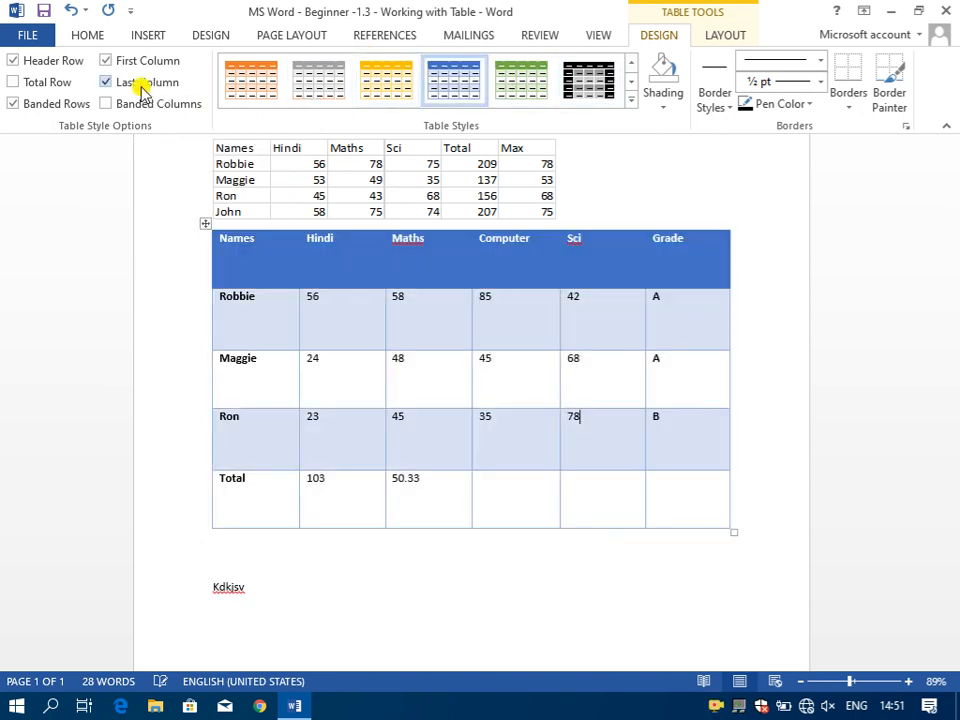
- Enlarge the font of the grade A in the first student's row
{"action": "left_click", "coordinate": [667, 321]}
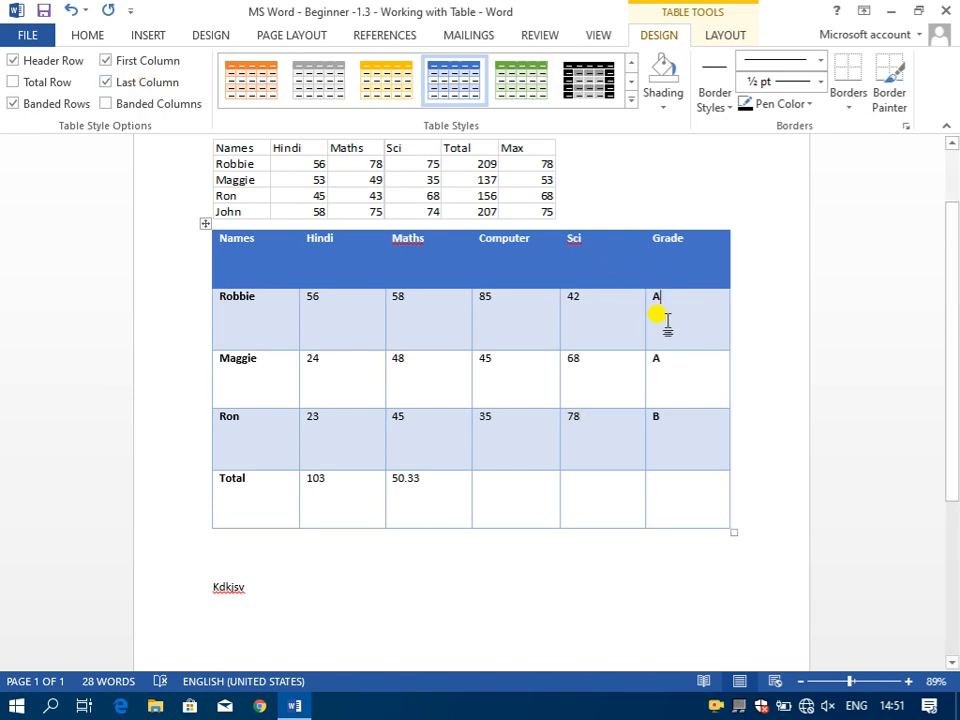
{"action": "double_click", "coordinate": [667, 321]}
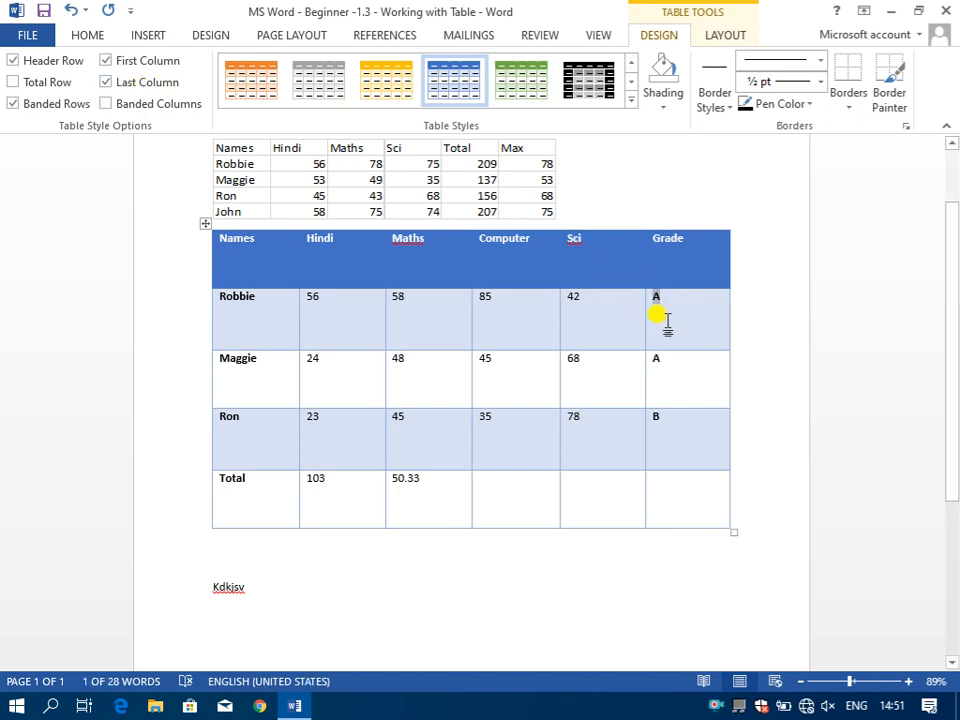
{"action": "key", "text": "ctrl+shift+period"}
{"action": "key", "text": "ctrl+shift+period"}
{"action": "key", "text": "ctrl+shift+period"}
{"action": "key", "text": "ctrl+shift+period"}
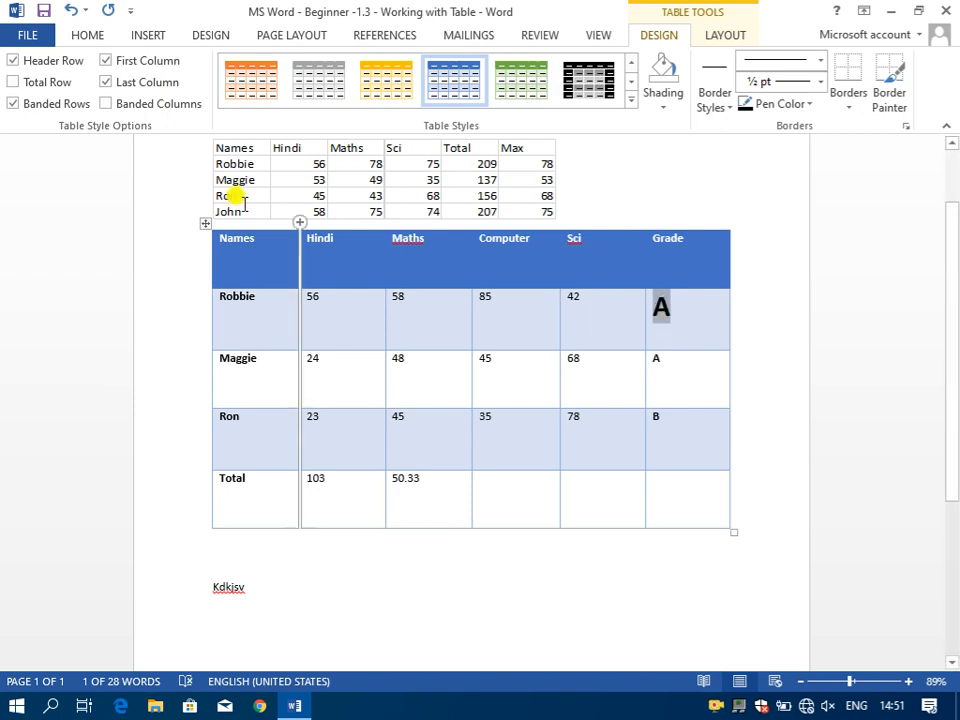
- Switch the Last Column option off and back on to compare the formatting of the Grade column
{"action": "left_click", "coordinate": [125, 84]}
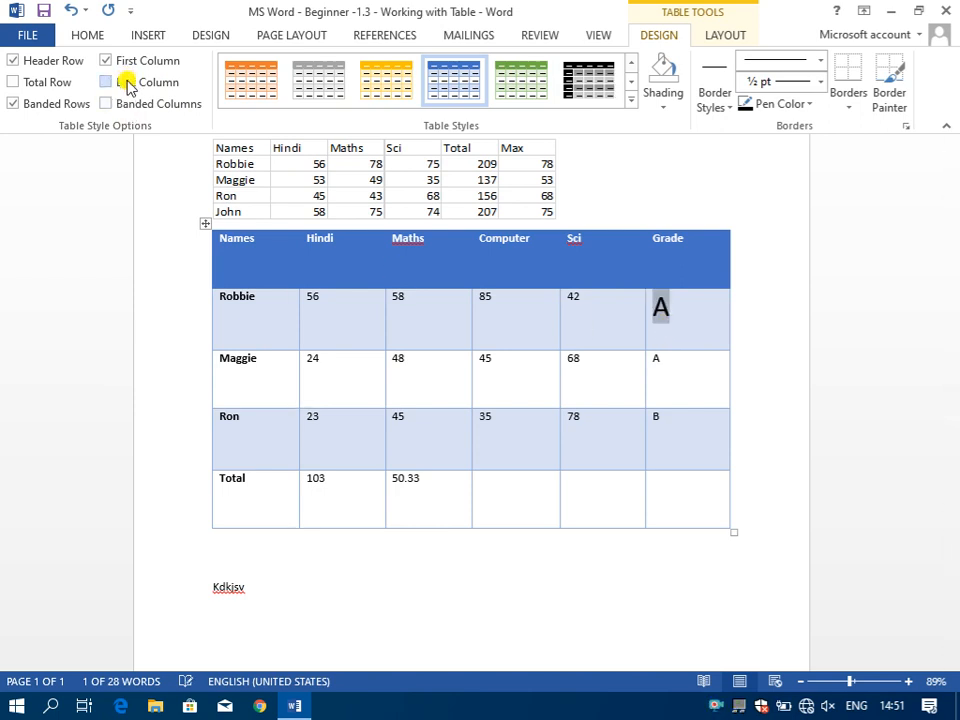
{"action": "left_click", "coordinate": [675, 455]}
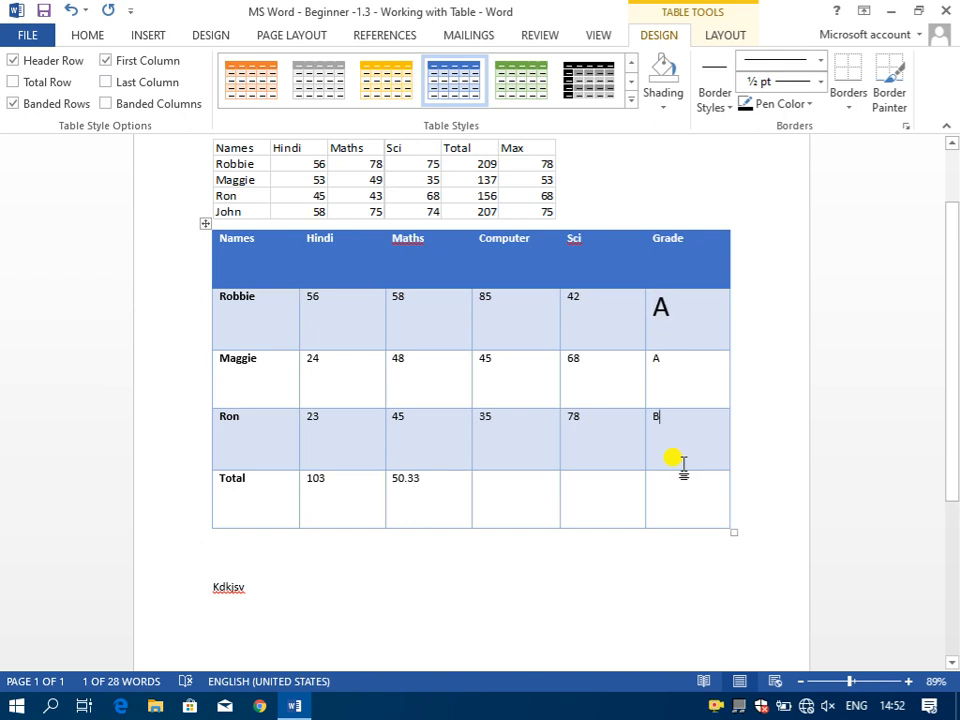
{"action": "left_click", "coordinate": [124, 86]}
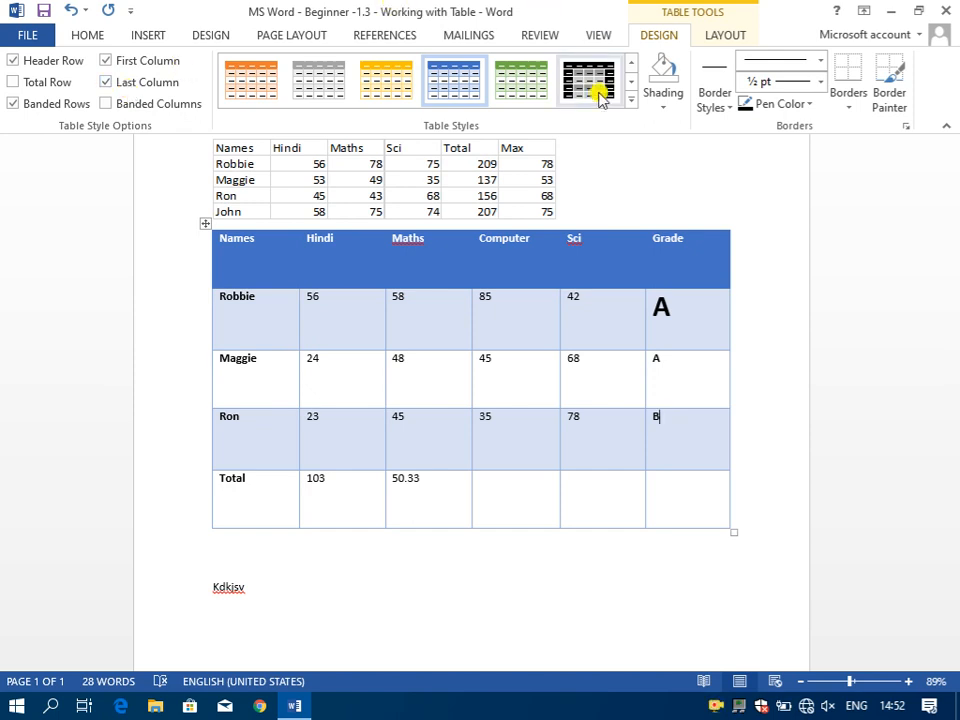
- Apply the dark blue grid style with solid header and side columns, and turn off the Last Column option
{"action": "left_click", "coordinate": [629, 97]}
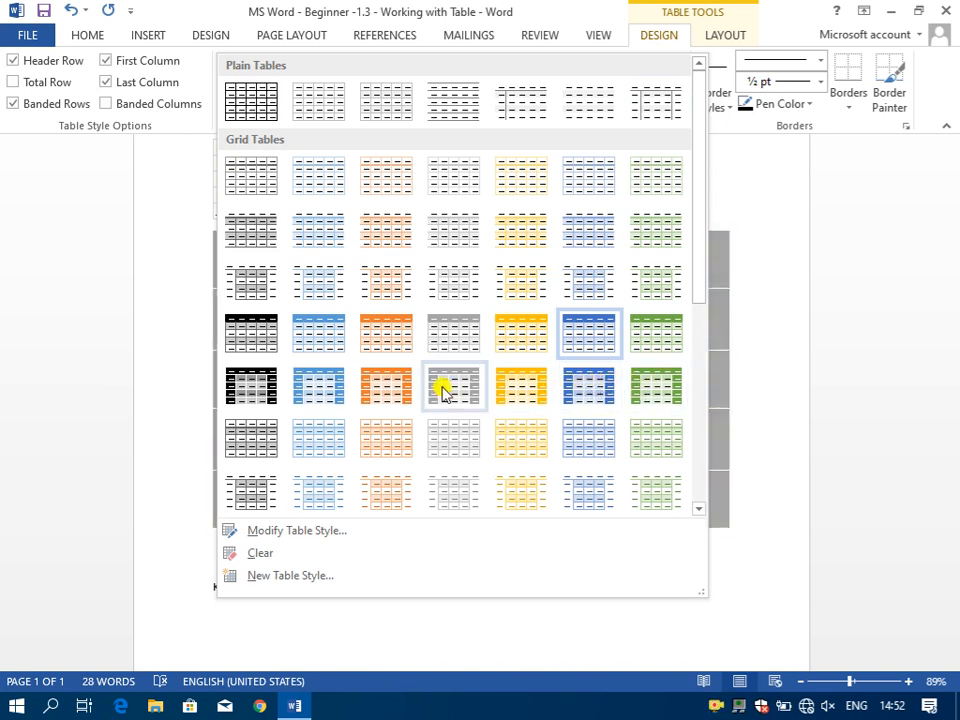
{"action": "left_click", "coordinate": [573, 388]}
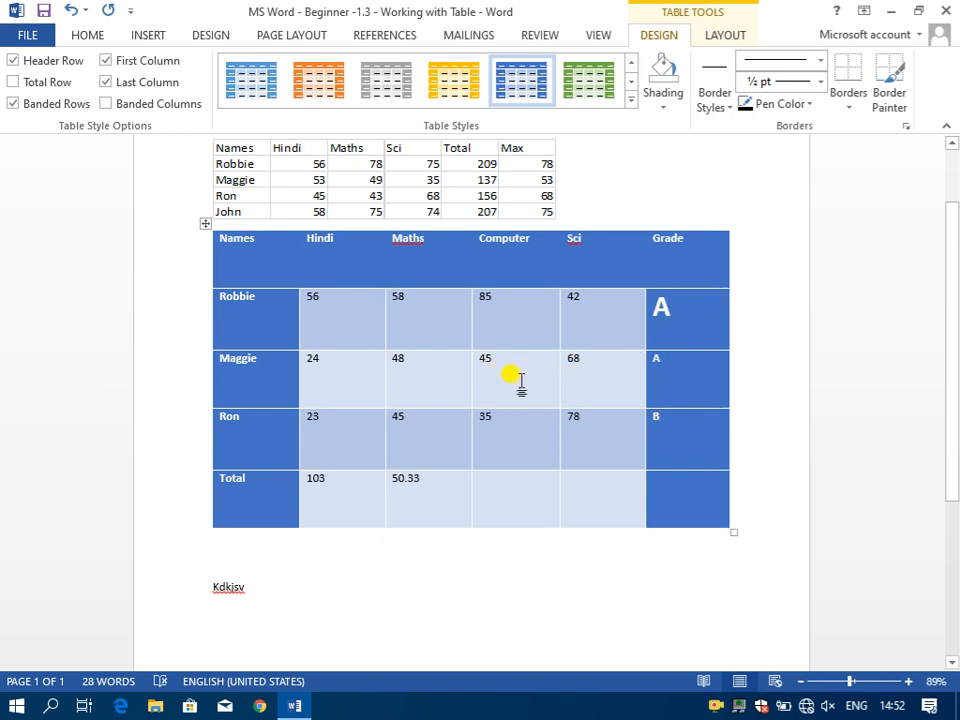
{"action": "left_click", "coordinate": [140, 83]}
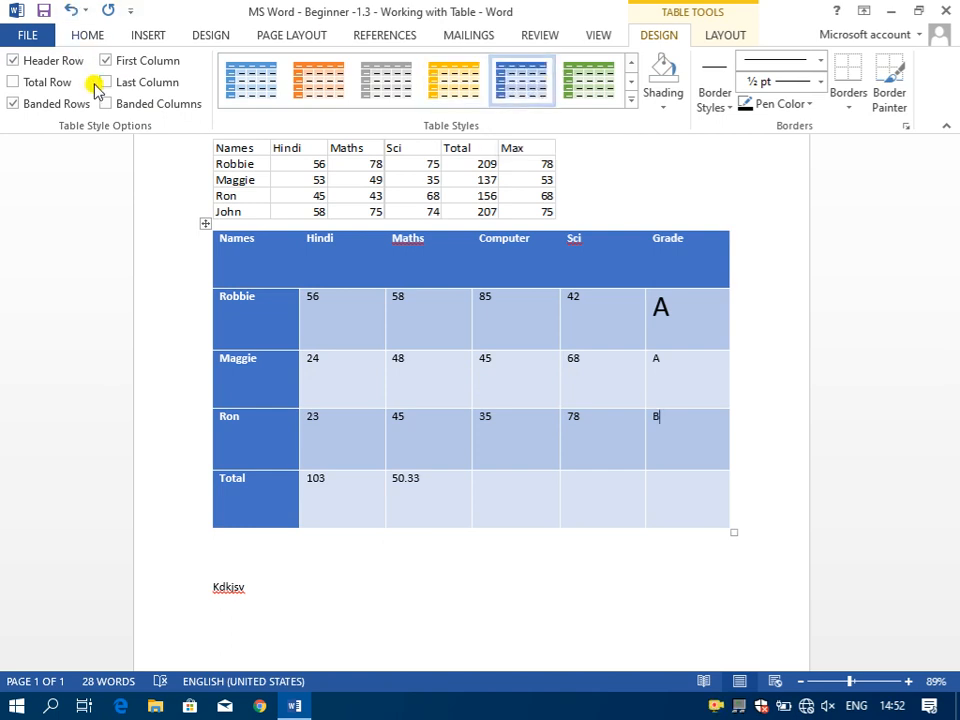
- Try the light blue banded grid style, and replace it with the gold grid style with solid header and first column
{"action": "left_click", "coordinate": [630, 101]}
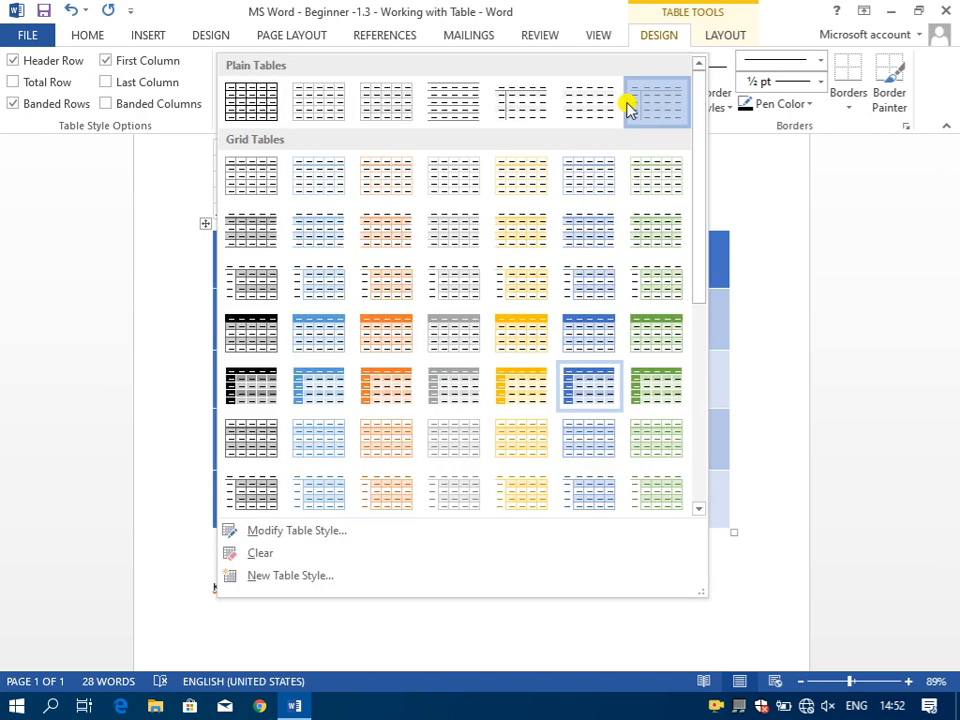
{"action": "left_click", "coordinate": [320, 230]}
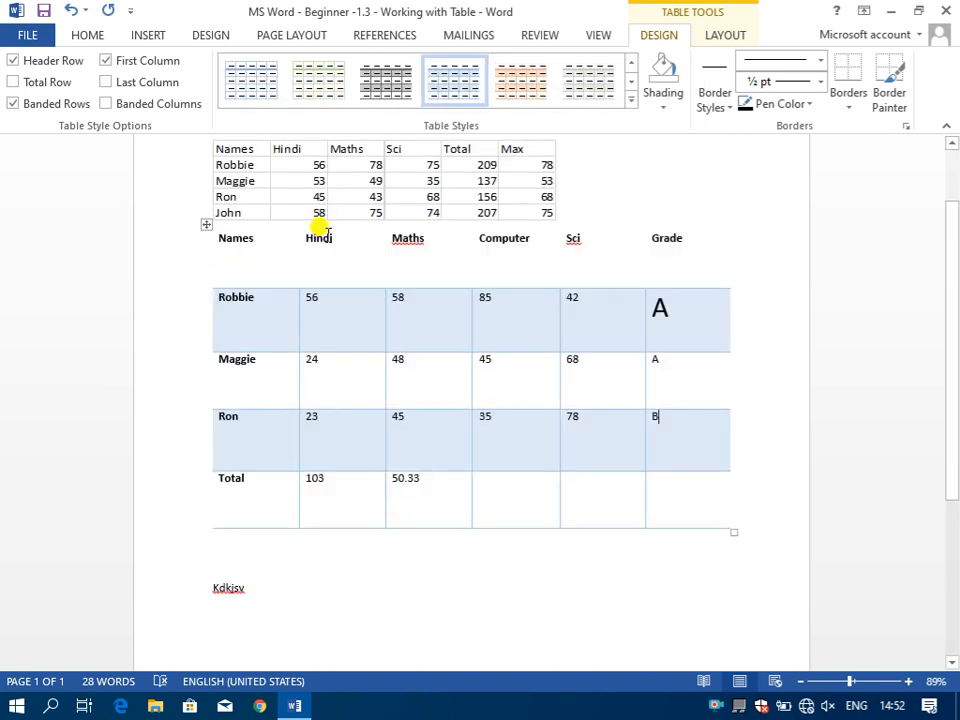
{"action": "left_click", "coordinate": [630, 103]}
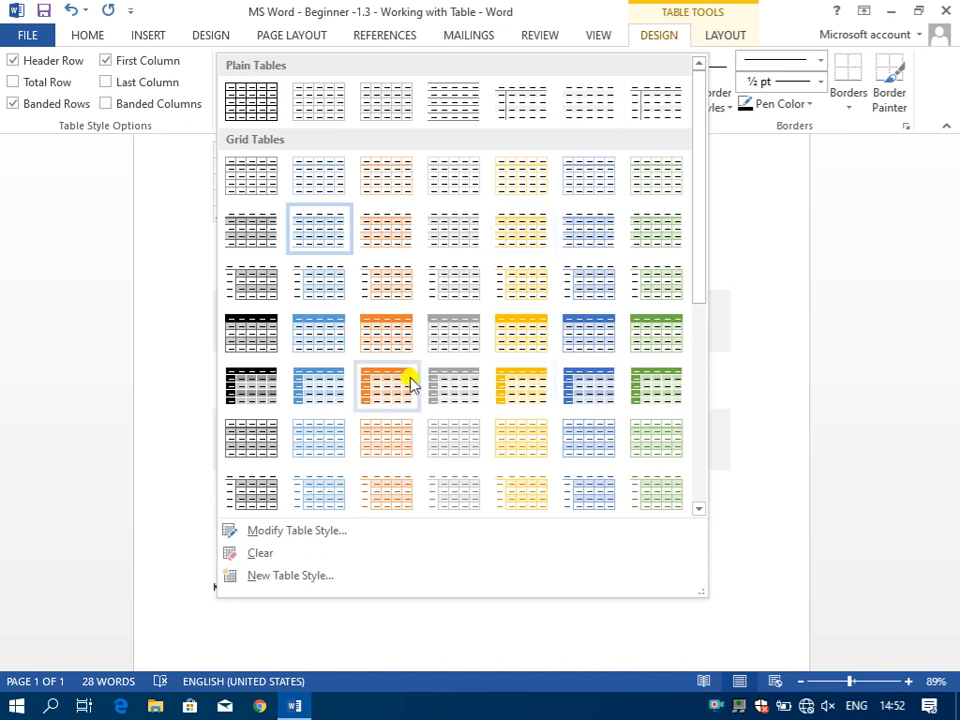
{"action": "left_click", "coordinate": [521, 381]}
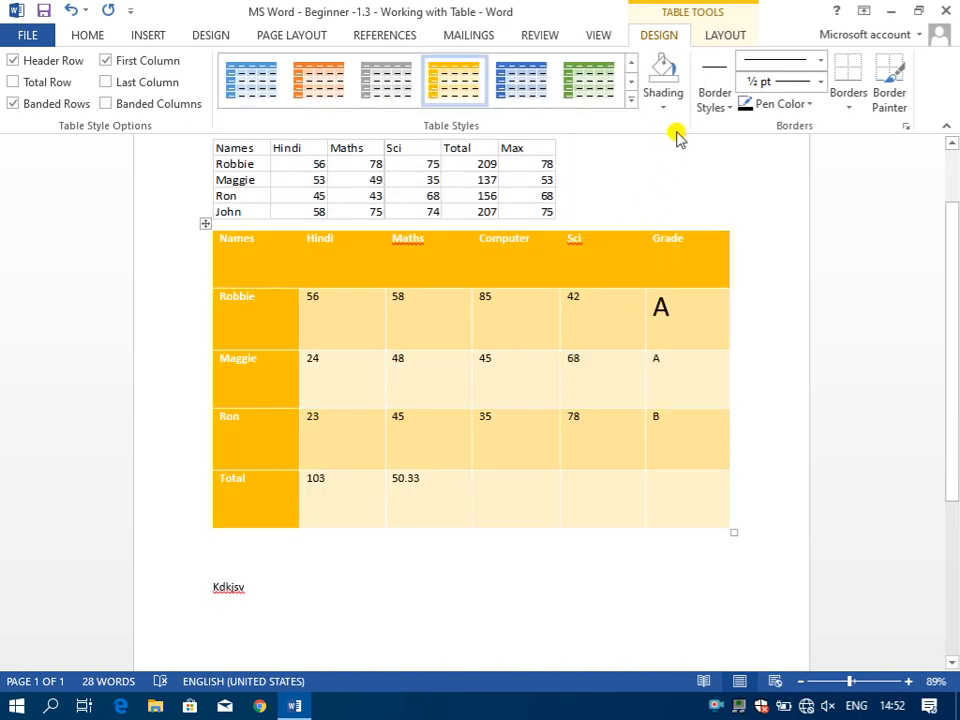
- Shade the Grade cell containing B with the light blue standard color
{"action": "left_click", "coordinate": [672, 100]}
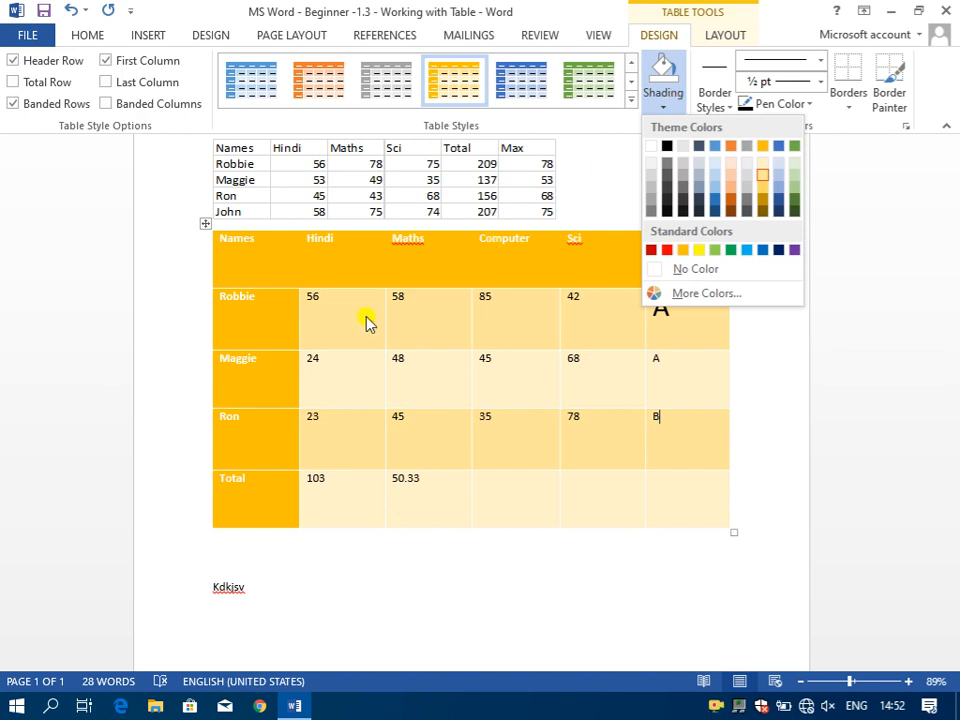
{"action": "left_click", "coordinate": [430, 379]}
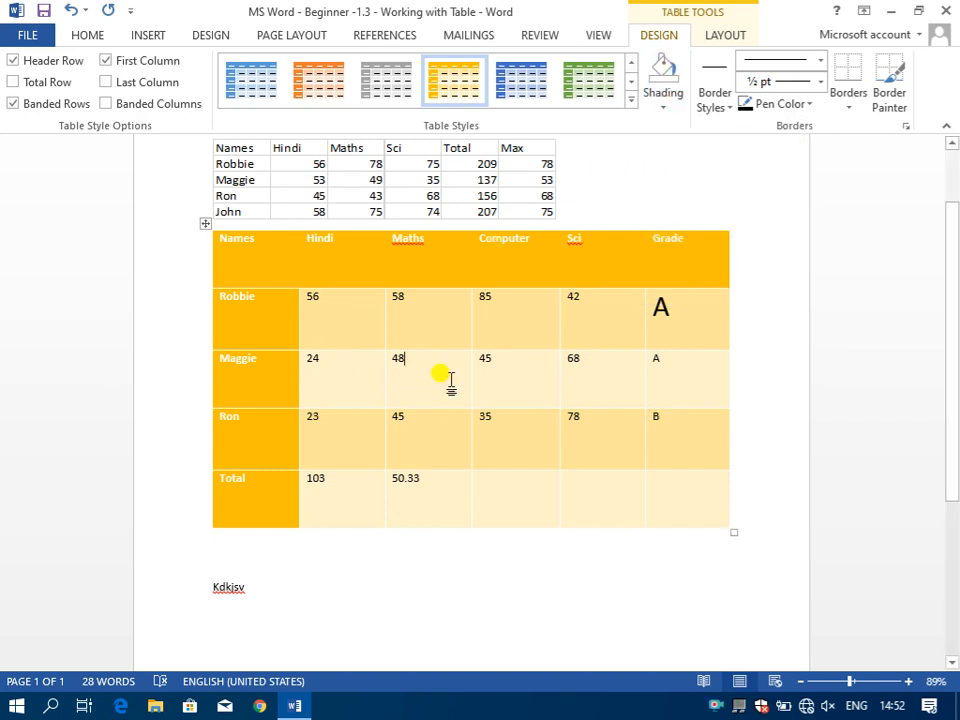
{"action": "left_click", "coordinate": [659, 436]}
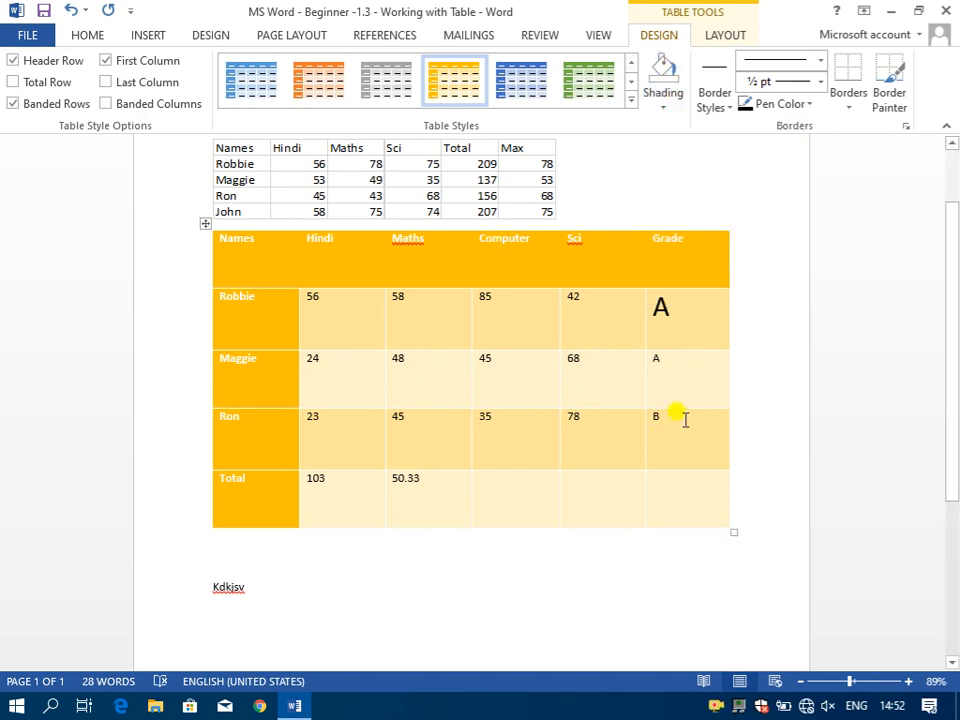
{"action": "left_click", "coordinate": [671, 97]}
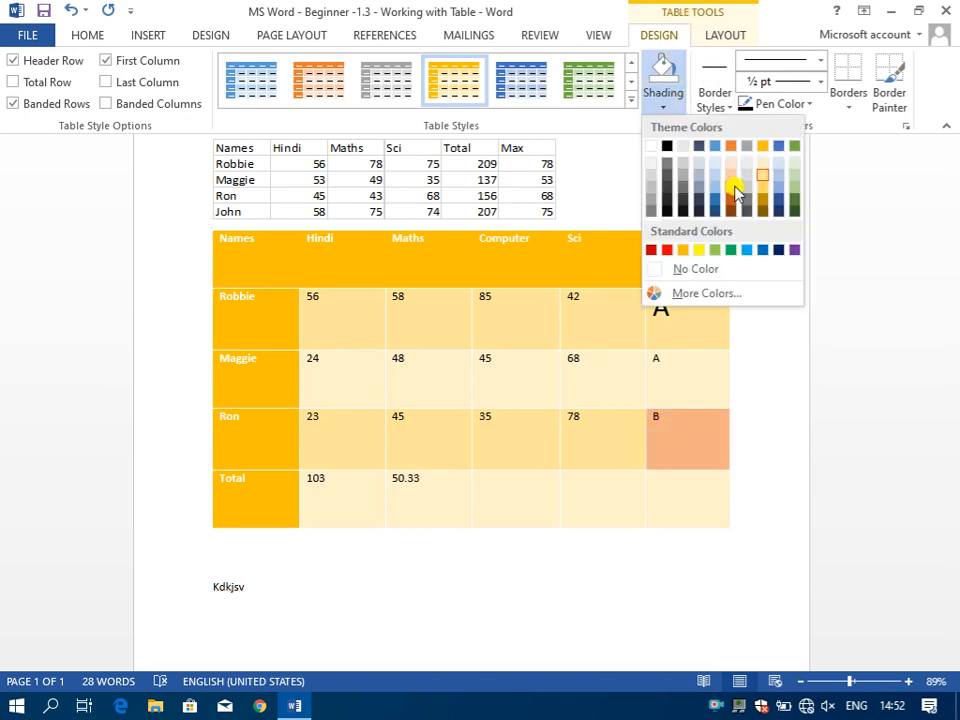
{"action": "left_click", "coordinate": [747, 252]}
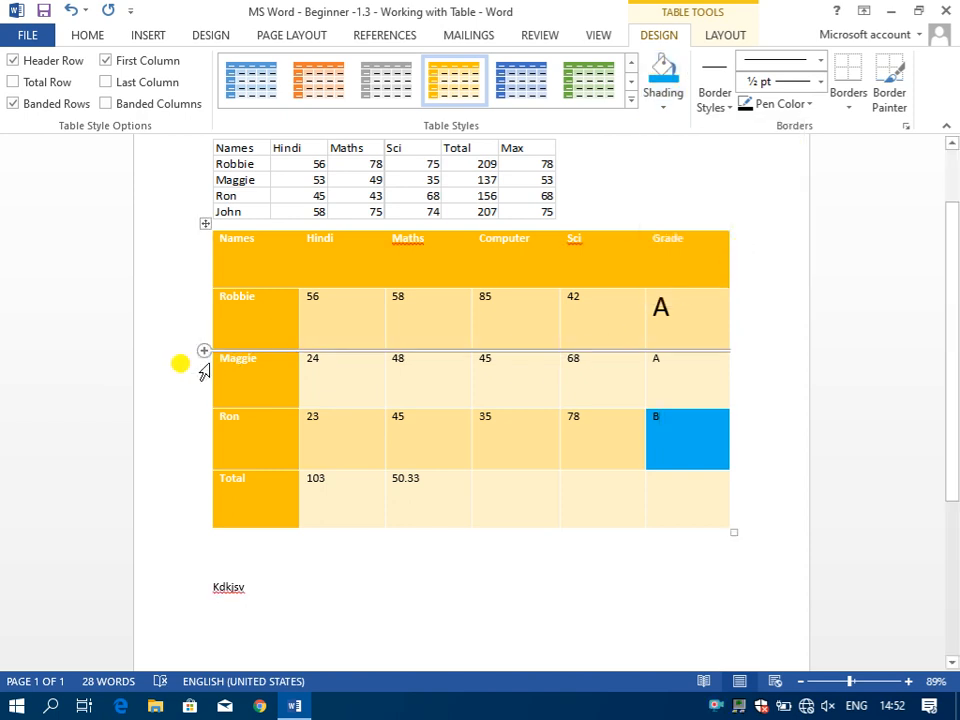
- Shade the whole Maggie row with a light green theme color
{"action": "left_click", "coordinate": [200, 373]}
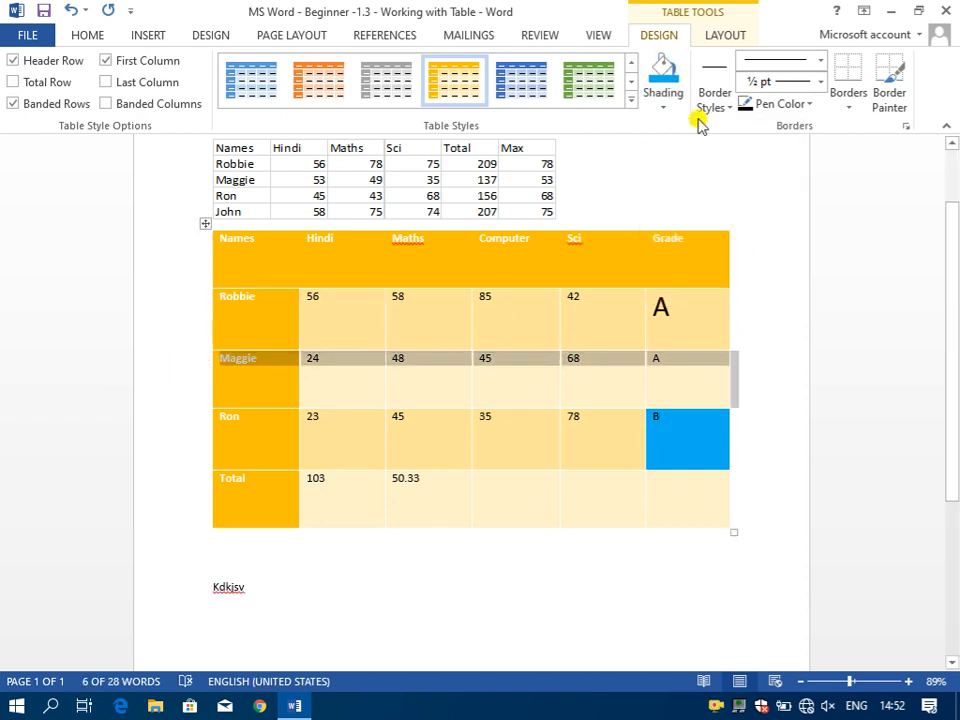
{"action": "left_click", "coordinate": [670, 96]}
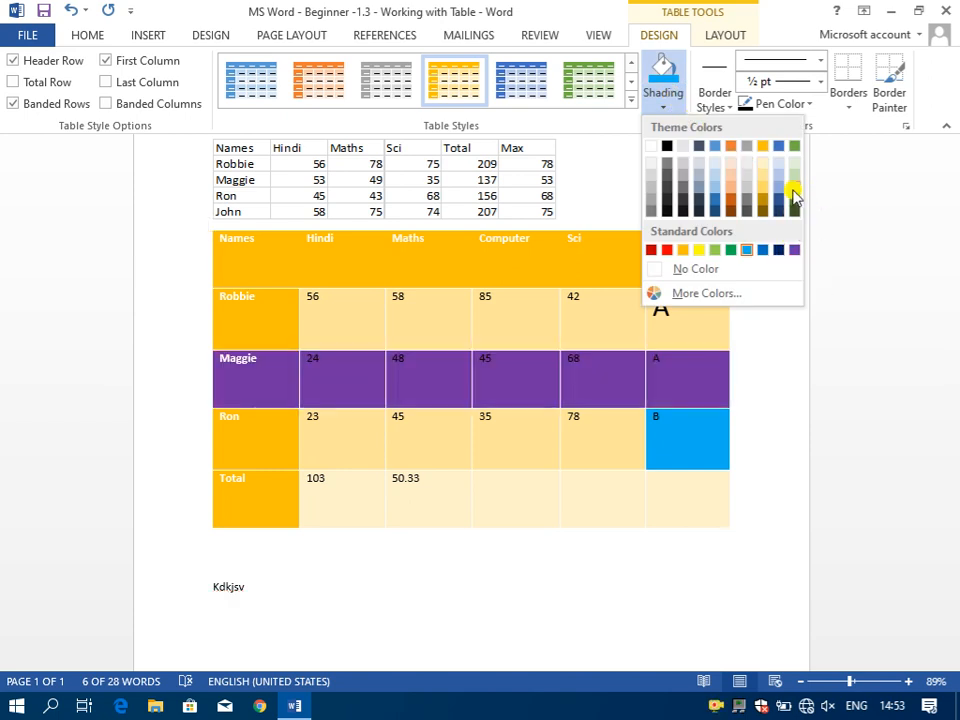
{"action": "left_click", "coordinate": [794, 196]}
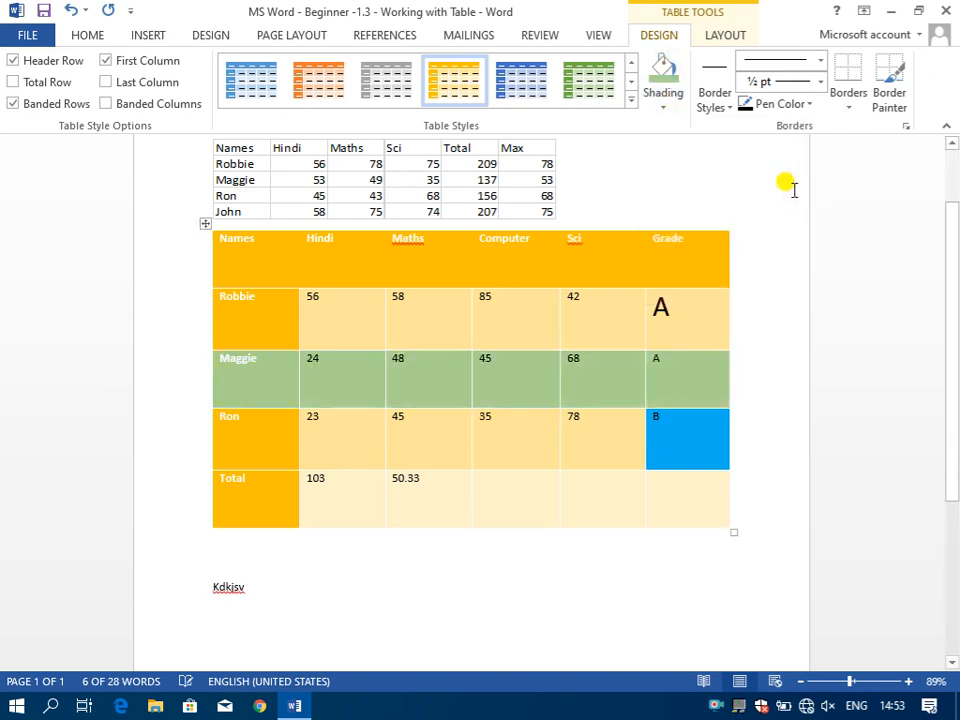
- Shade the entire marks table with a light blue theme color and deselect it
{"action": "left_click", "coordinate": [205, 223]}
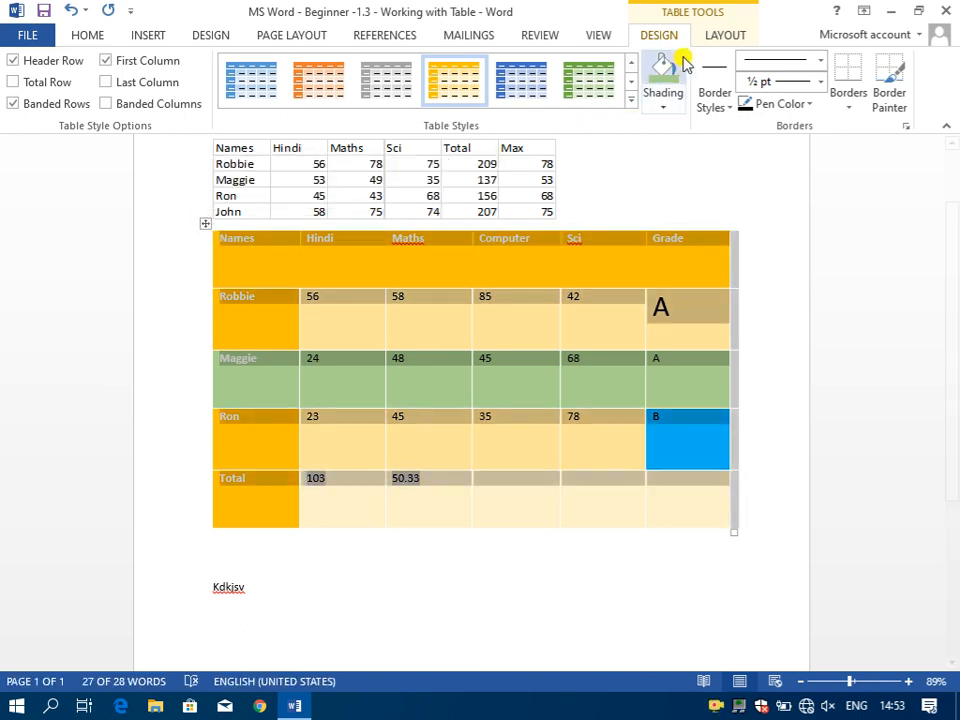
{"action": "left_click", "coordinate": [663, 88]}
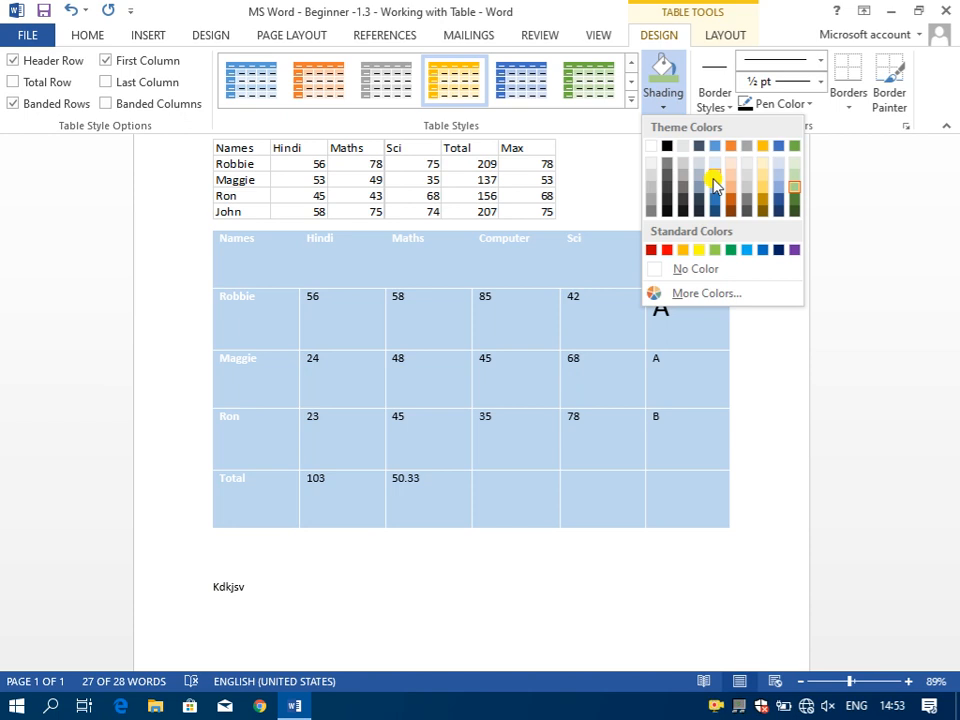
{"action": "left_click", "coordinate": [712, 179]}
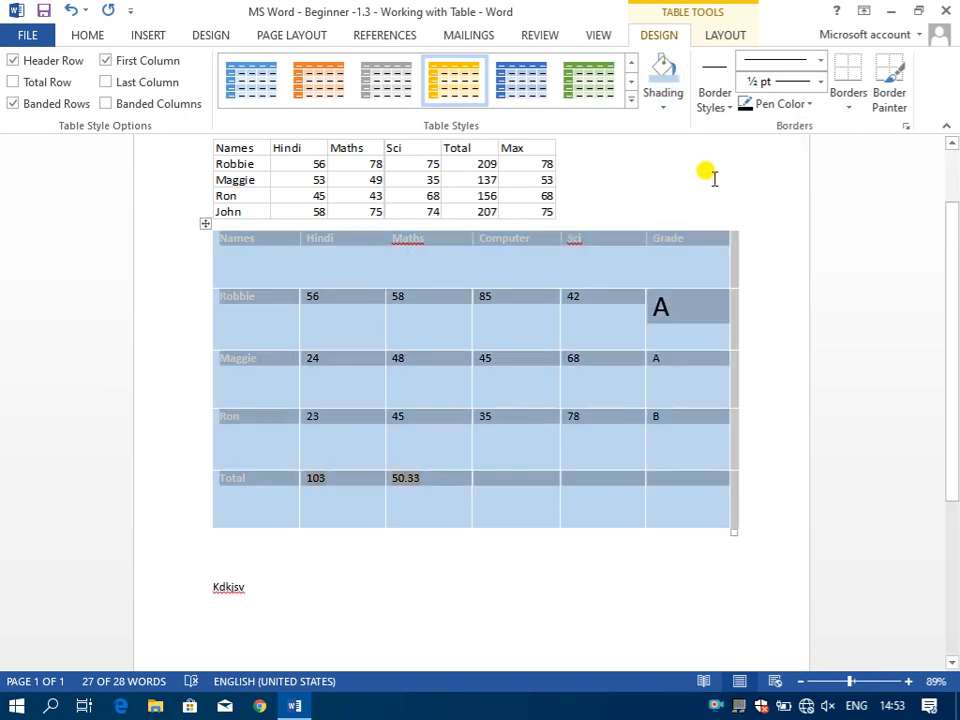
{"action": "left_click", "coordinate": [551, 440]}
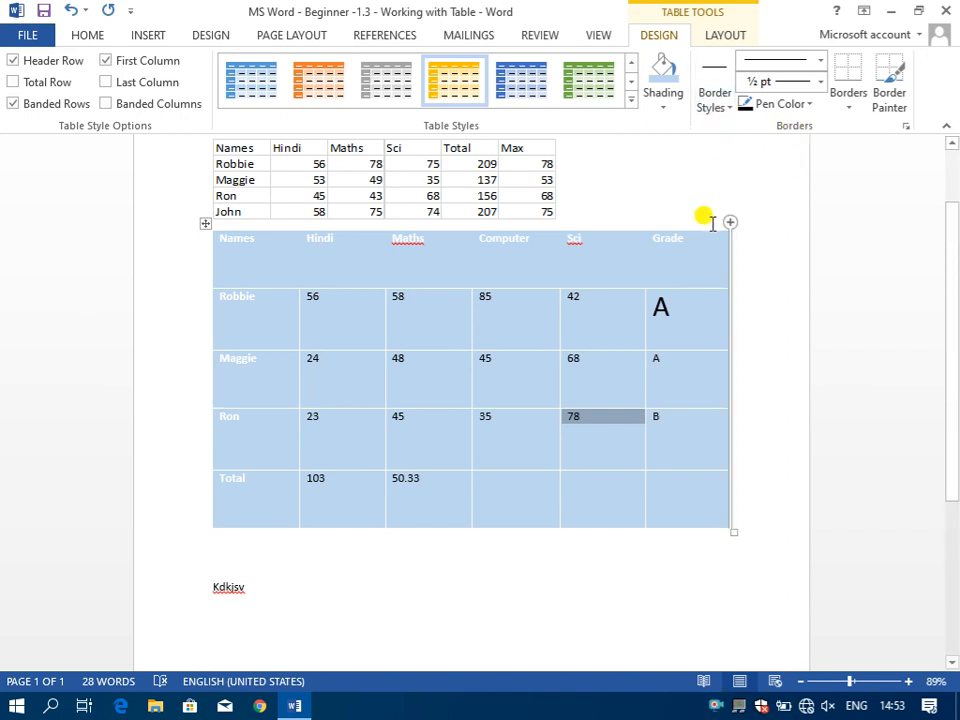
{"action": "left_click", "coordinate": [697, 265]}
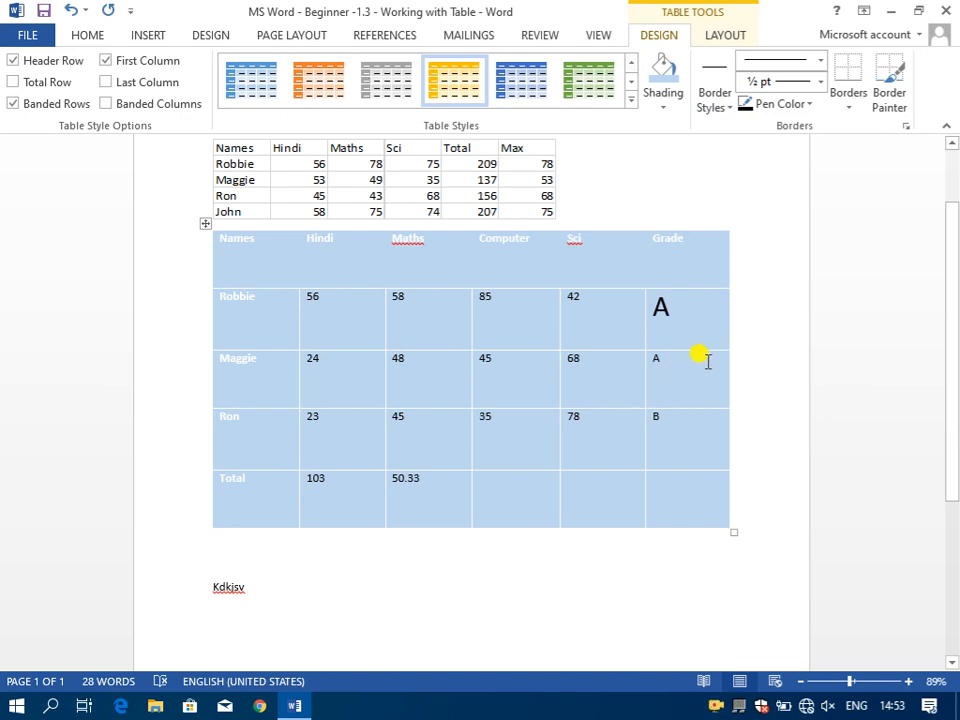
- Paint the table's right and bottom outer borders with the orange double-line theme border style
{"action": "left_click", "coordinate": [716, 104]}
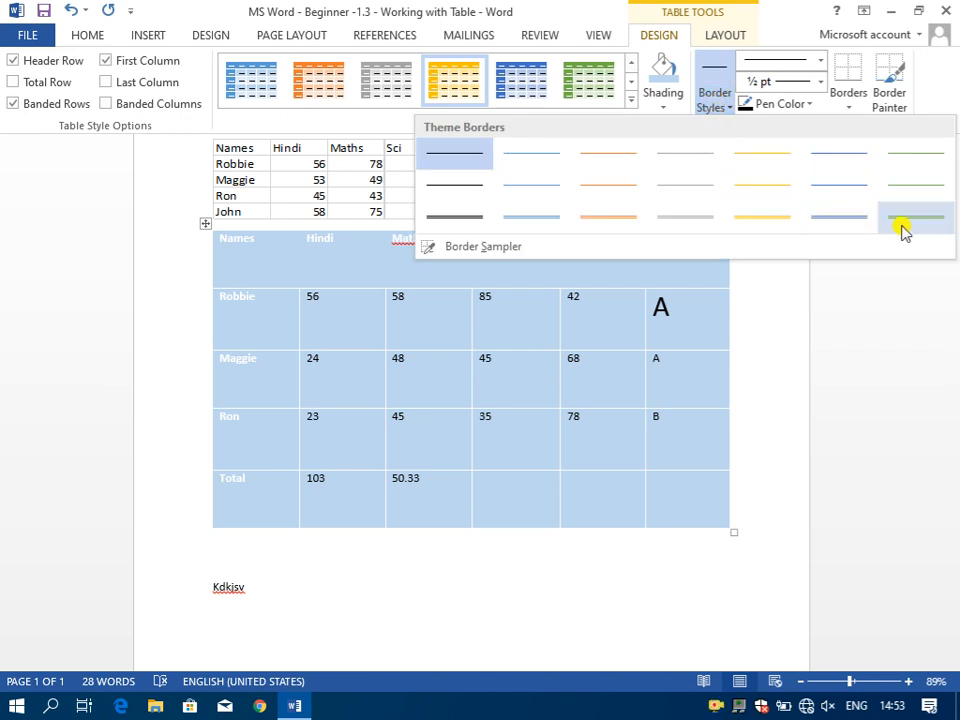
{"action": "left_click", "coordinate": [607, 222]}
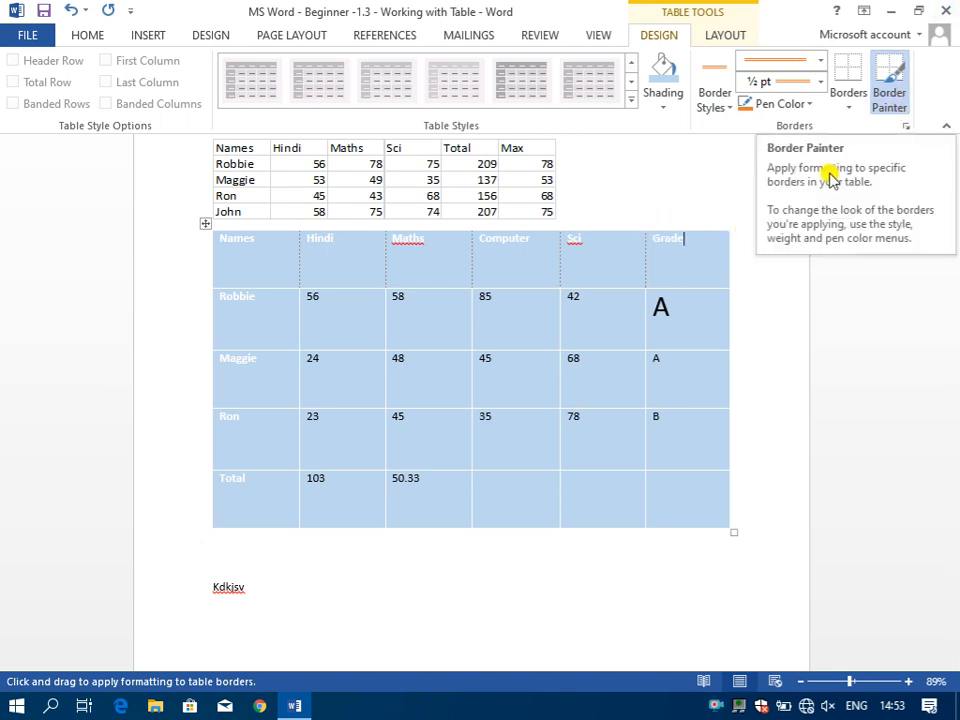
{"action": "left_click", "coordinate": [731, 232]}
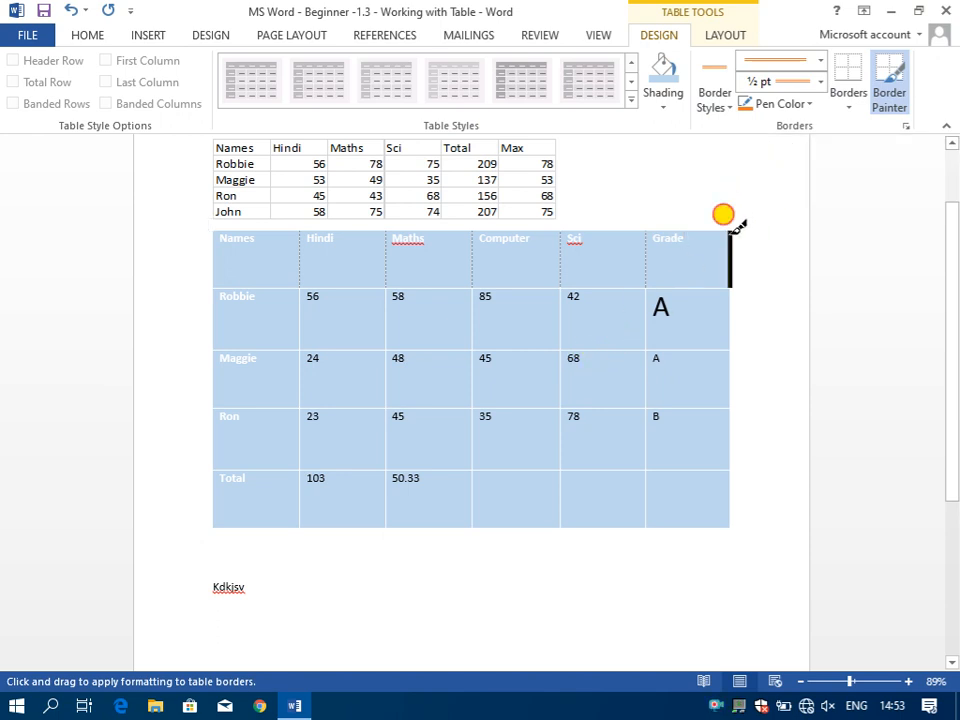
{"action": "mouse_move", "coordinate": [723, 232]}
{"action": "left_mouse_down"}
{"action": "mouse_move", "coordinate": [722, 508]}
{"action": "mouse_move", "coordinate": [326, 527]}
{"action": "mouse_move", "coordinate": [236, 505]}
{"action": "left_mouse_up"}
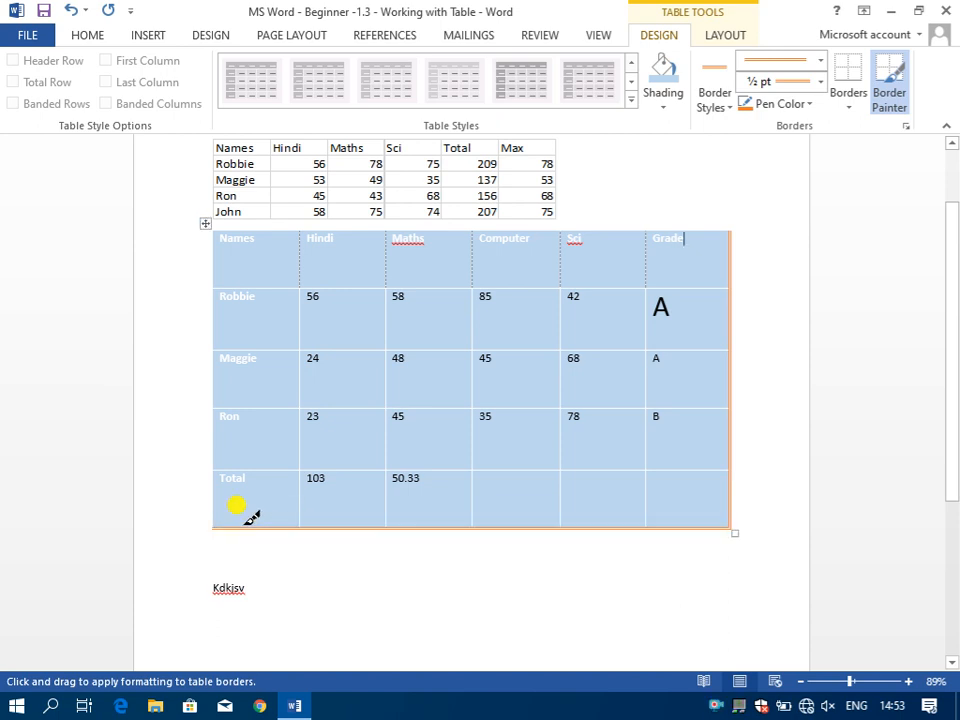
- Set the border pen color to standard red
{"action": "left_click", "coordinate": [716, 100]}
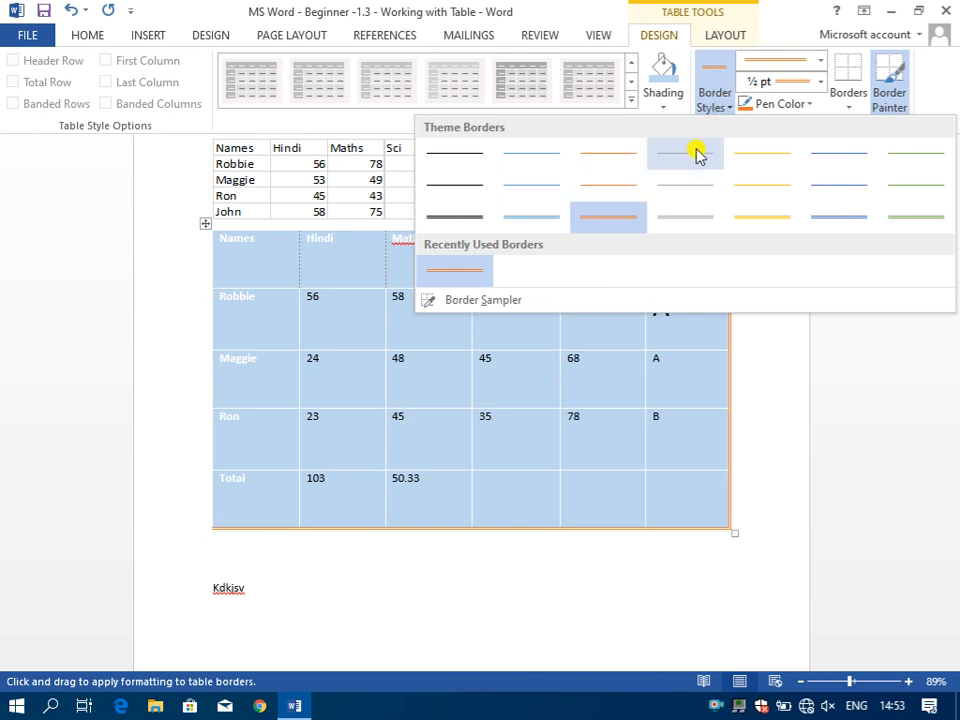
{"action": "left_click", "coordinate": [782, 106]}
{"action": "left_click", "coordinate": [782, 106]}
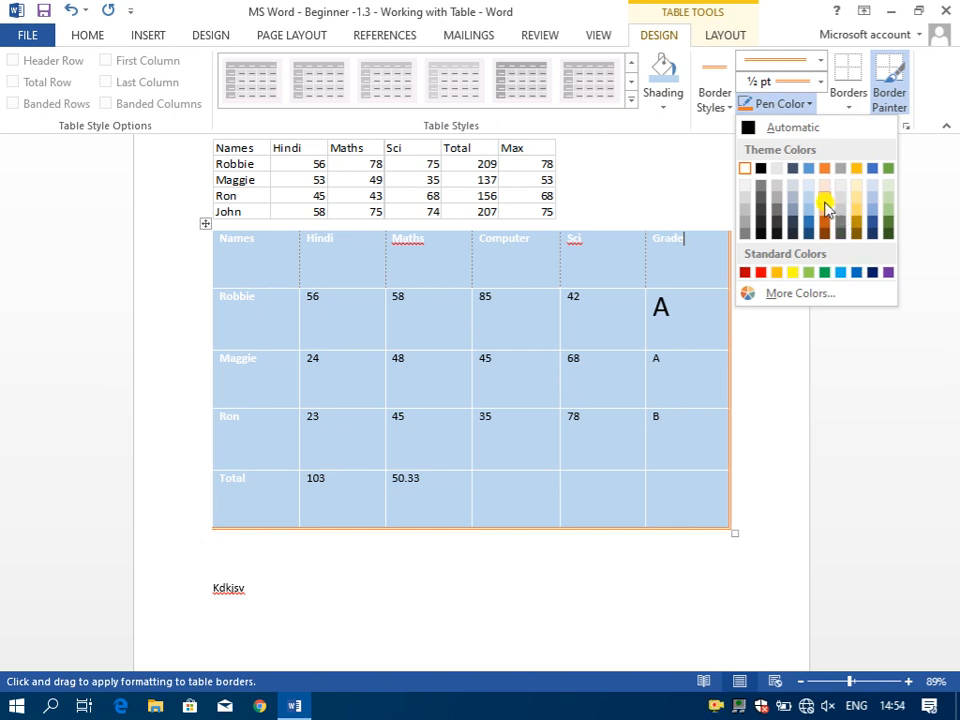
{"action": "left_click", "coordinate": [763, 272]}
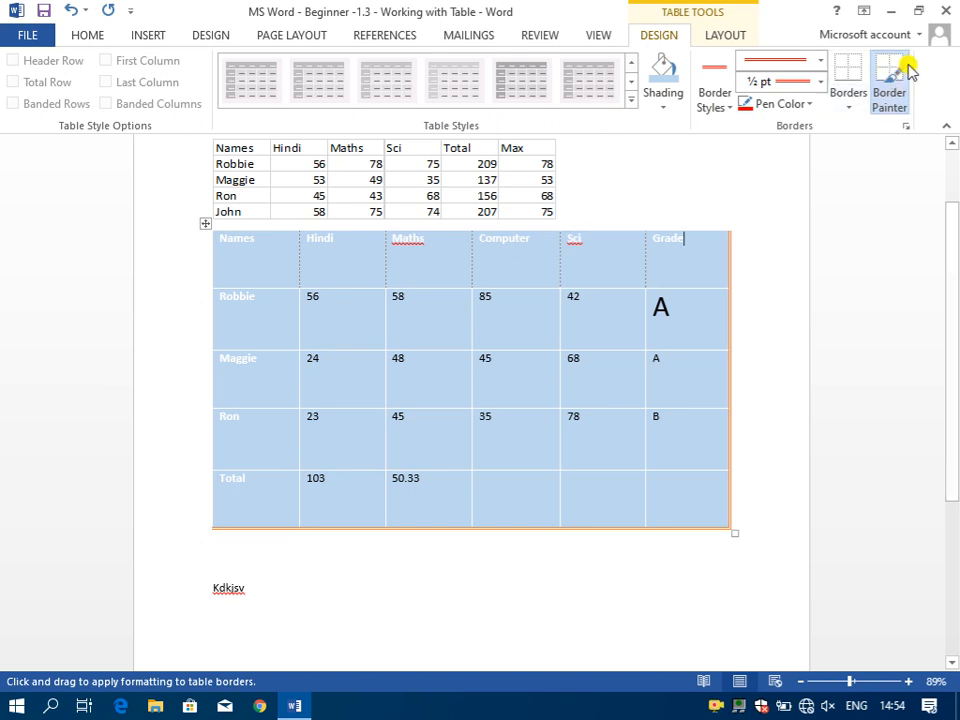
- Set the border pen color to standard yellow and try to paint the table's left outer border
{"action": "left_click", "coordinate": [806, 106]}
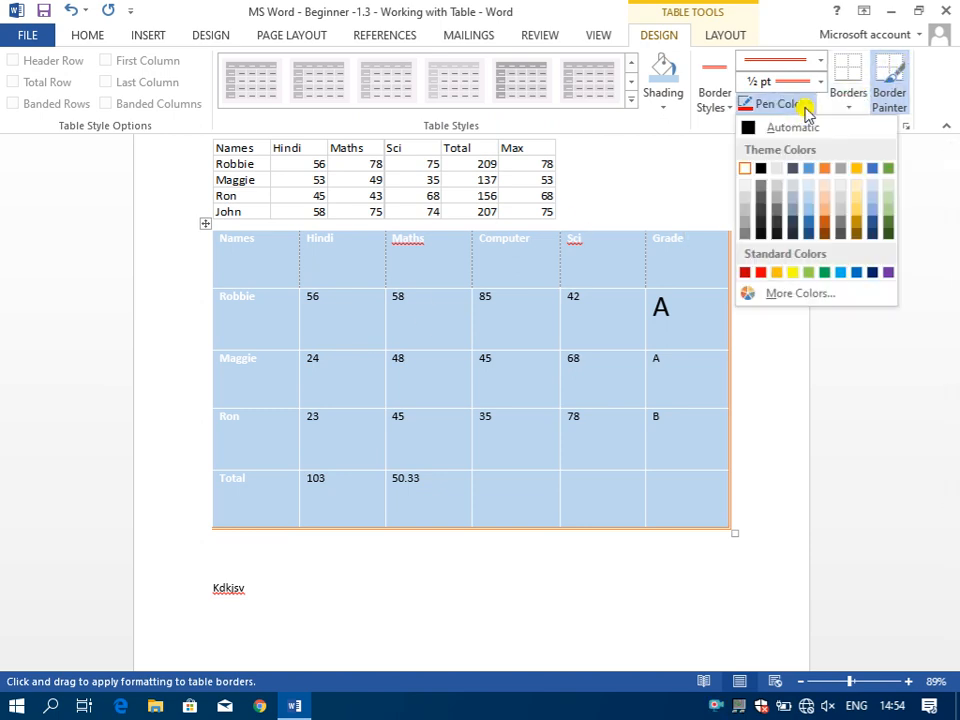
{"action": "left_click", "coordinate": [792, 272]}
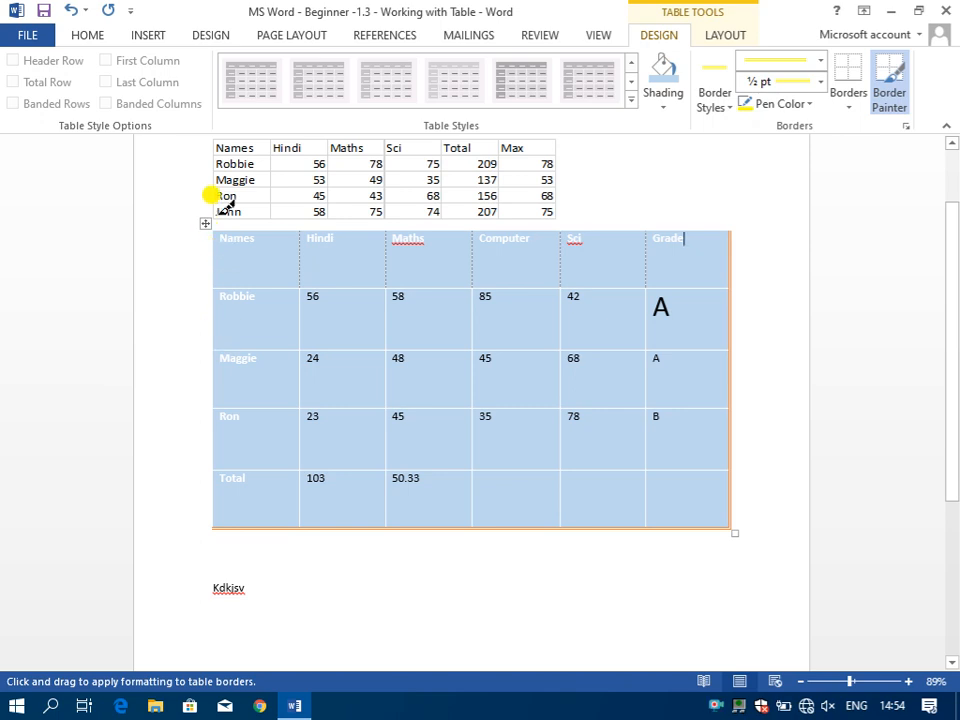
{"action": "mouse_move", "coordinate": [205, 217]}
{"action": "left_mouse_down"}
{"action": "mouse_move", "coordinate": [221, 403]}
{"action": "mouse_move", "coordinate": [209, 507]}
{"action": "left_mouse_up"}
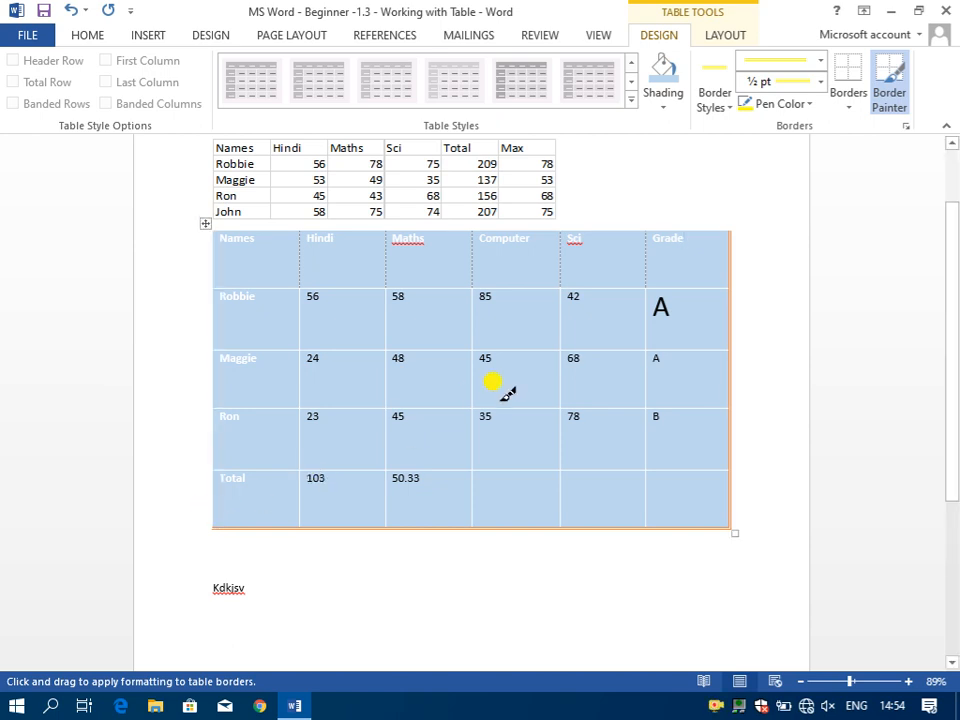
- Paint the border between the Computer and Sci columns in yellow, from the Robbie row through the Total row
{"action": "left_click", "coordinate": [716, 100]}
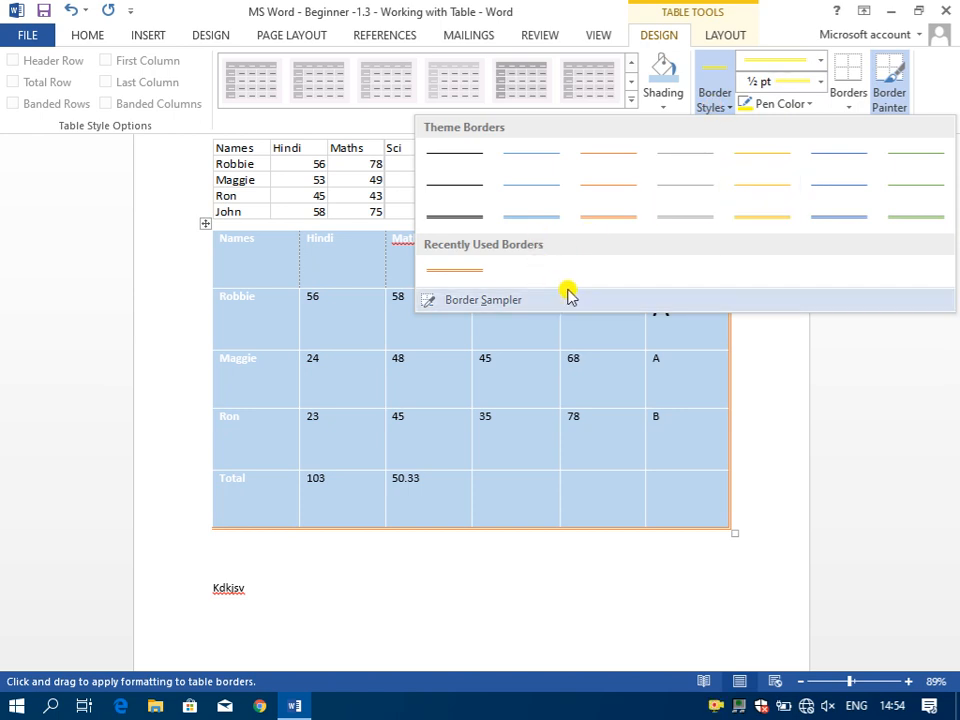
{"action": "left_click", "coordinate": [795, 103]}
{"action": "left_click", "coordinate": [806, 105]}
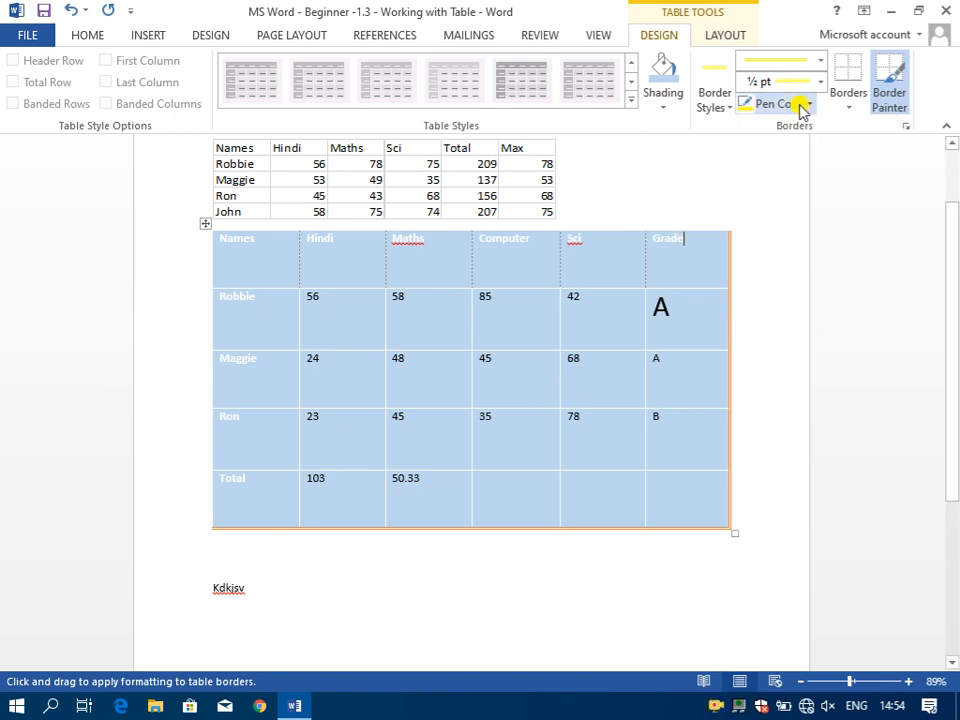
{"action": "left_click_drag", "start_coordinate": [563, 283], "coordinate": [561, 468]}
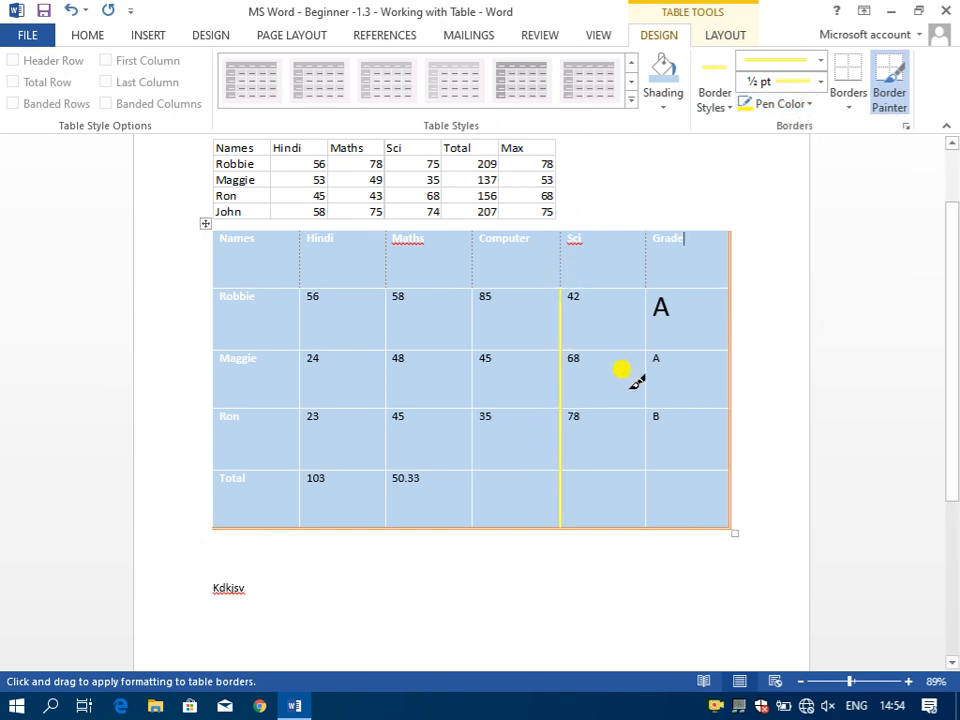
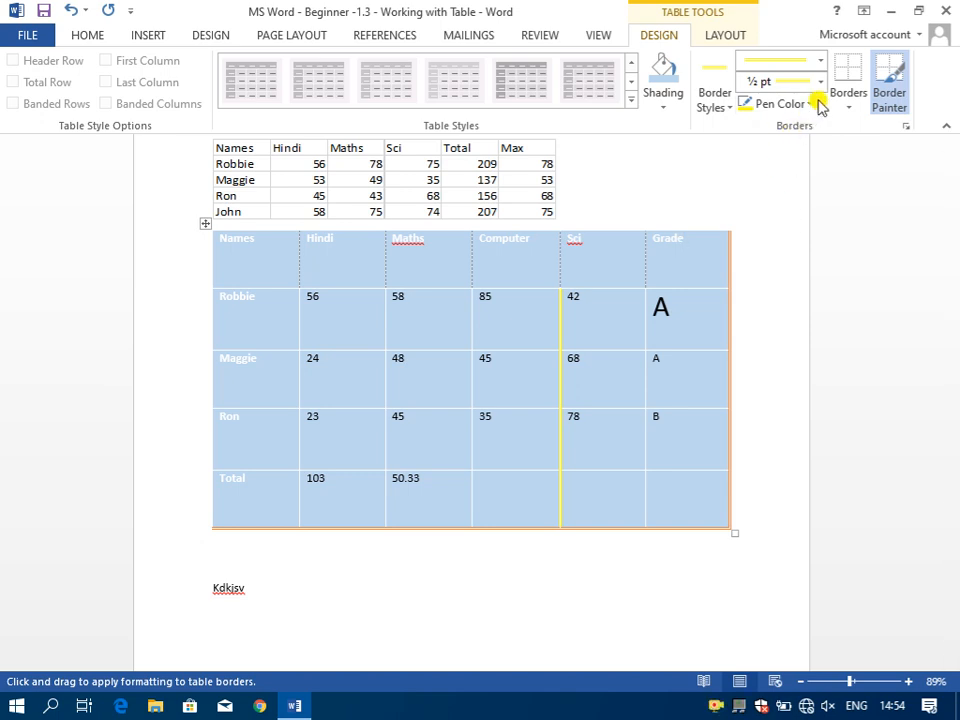
- Set the border pen to a thick-and-thin line style, 2 ¼ pt weight and a light orange theme color
{"action": "left_click", "coordinate": [819, 61]}
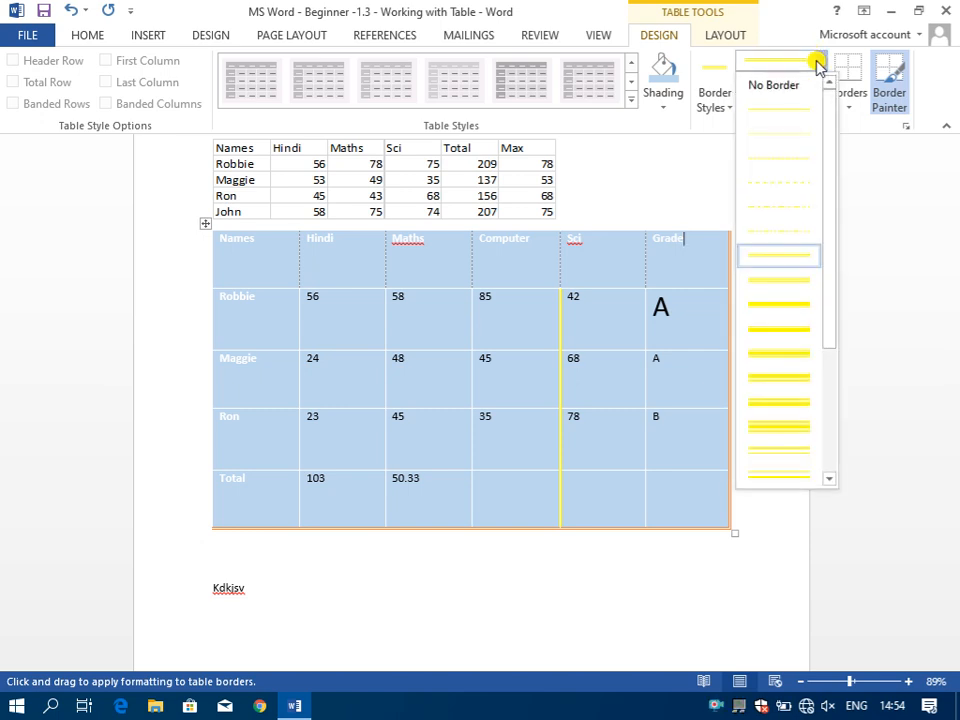
{"action": "left_click", "coordinate": [799, 332]}
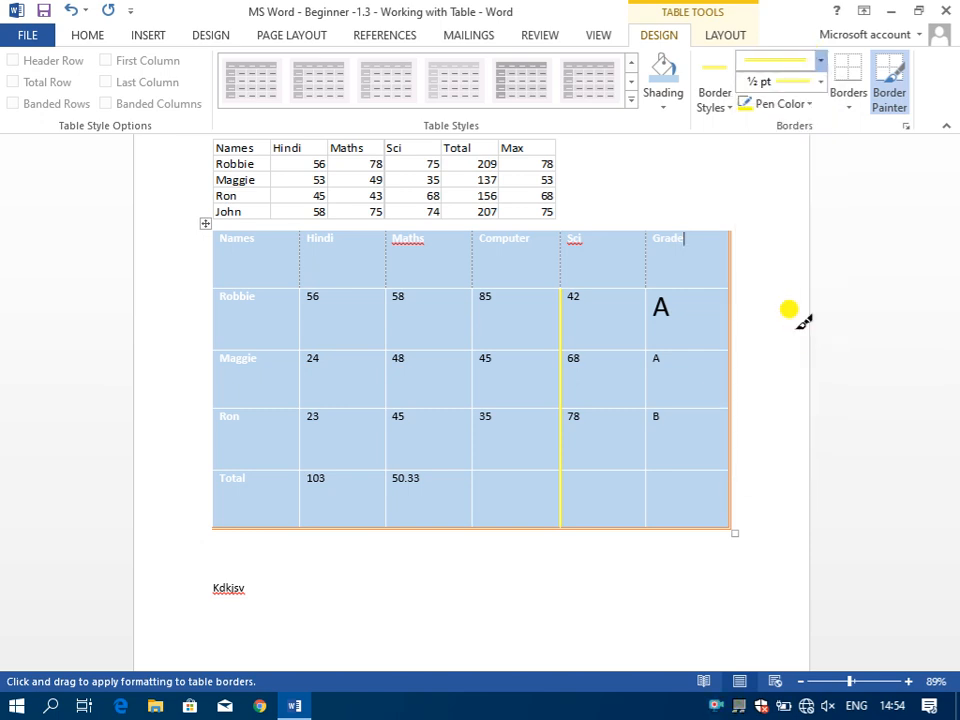
{"action": "left_click", "coordinate": [820, 82]}
{"action": "left_click", "coordinate": [799, 130]}
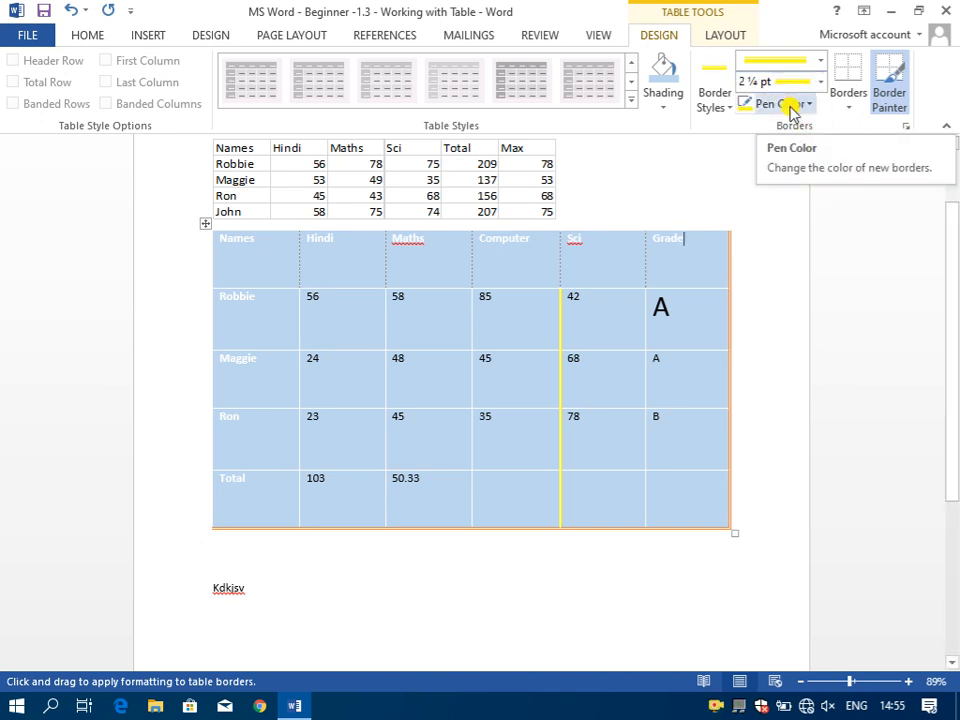
{"action": "left_click", "coordinate": [791, 106]}
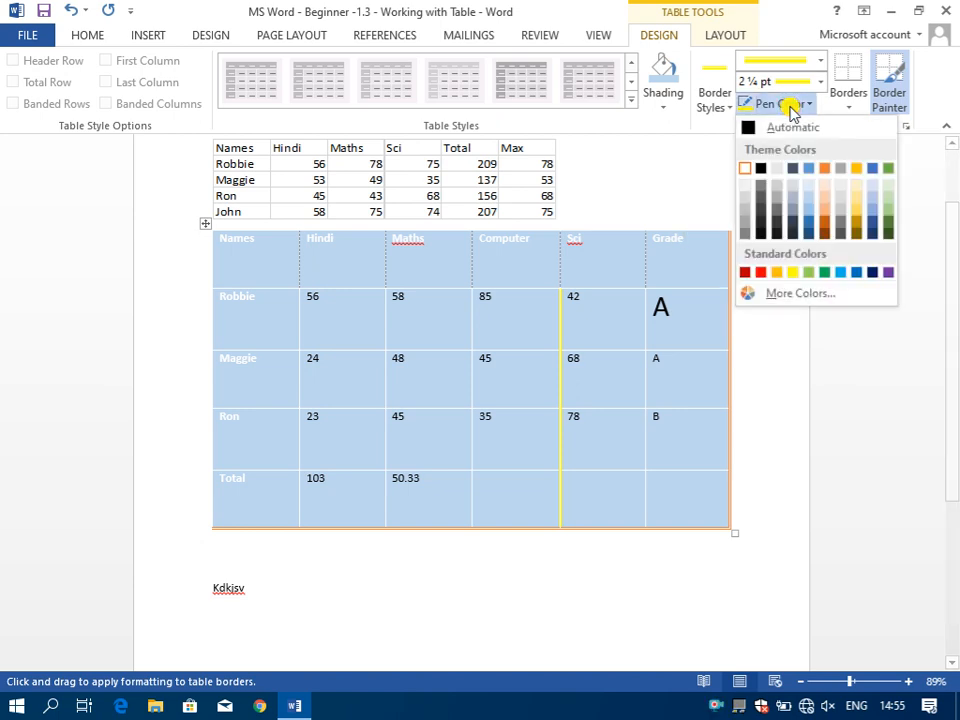
{"action": "left_click", "coordinate": [828, 215]}
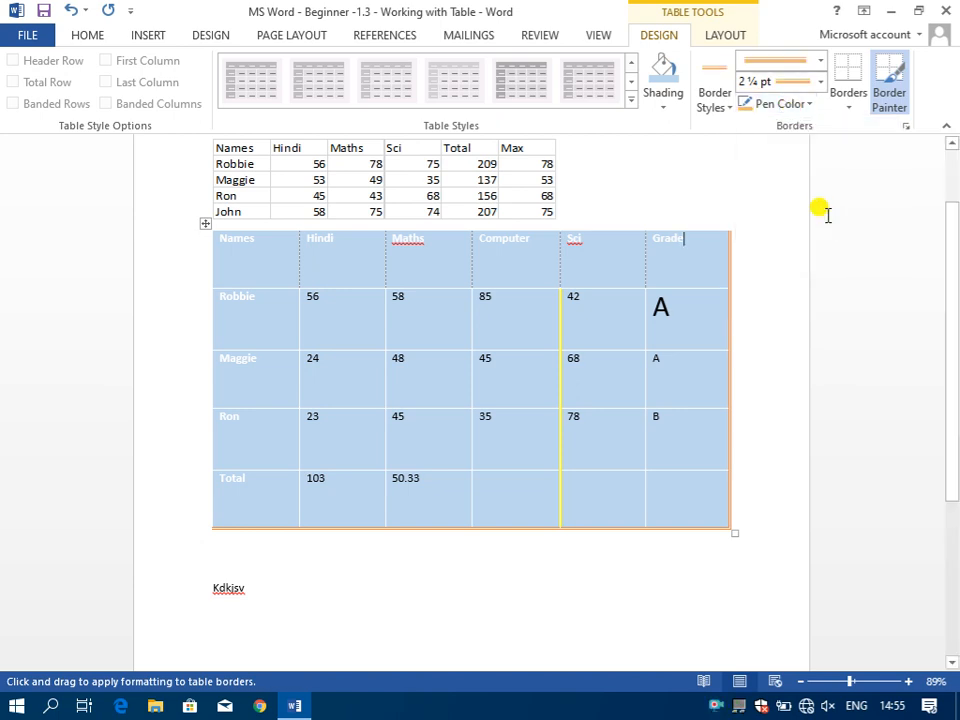
- Apply All Borders with the orange pen to the Grade header cell and to the whole Hindi column
{"action": "left_click", "coordinate": [850, 104]}
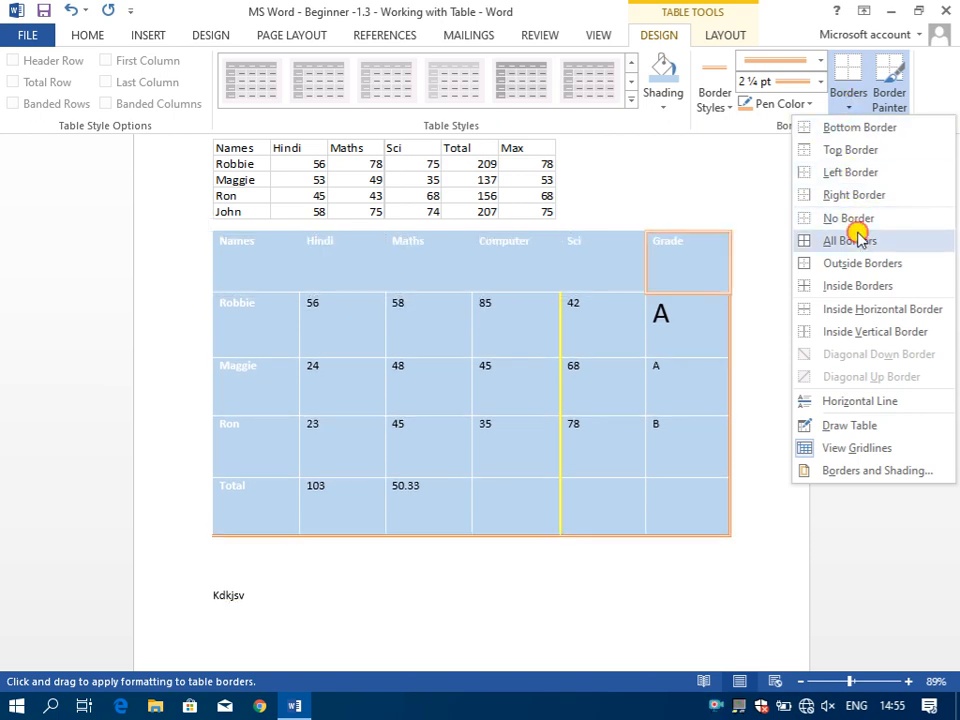
{"action": "left_click", "coordinate": [858, 237]}
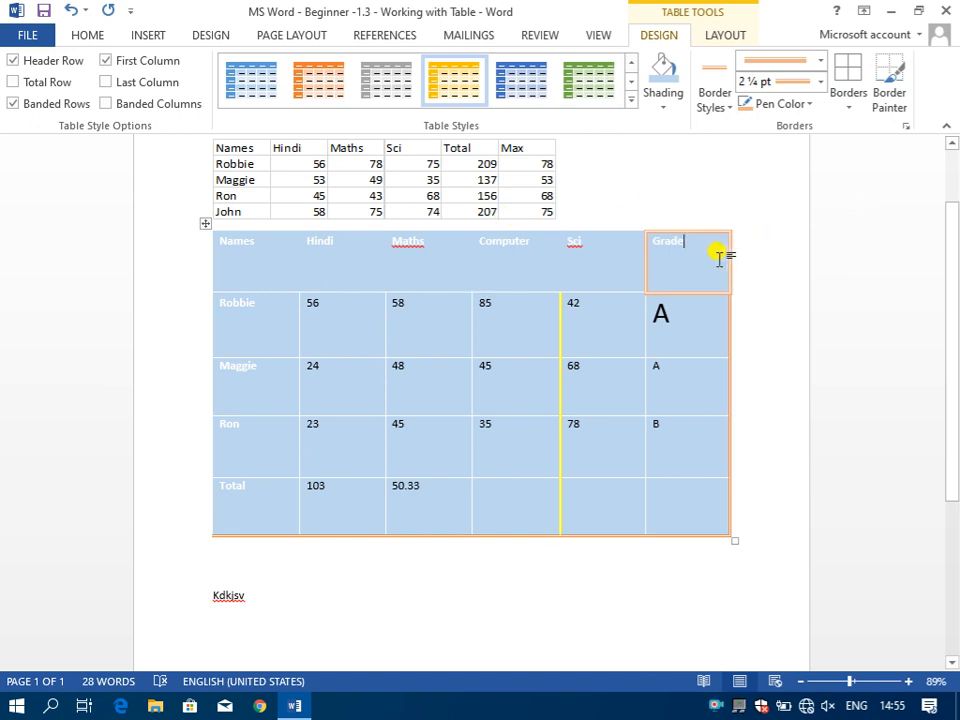
{"action": "mouse_move", "coordinate": [208, 374]}
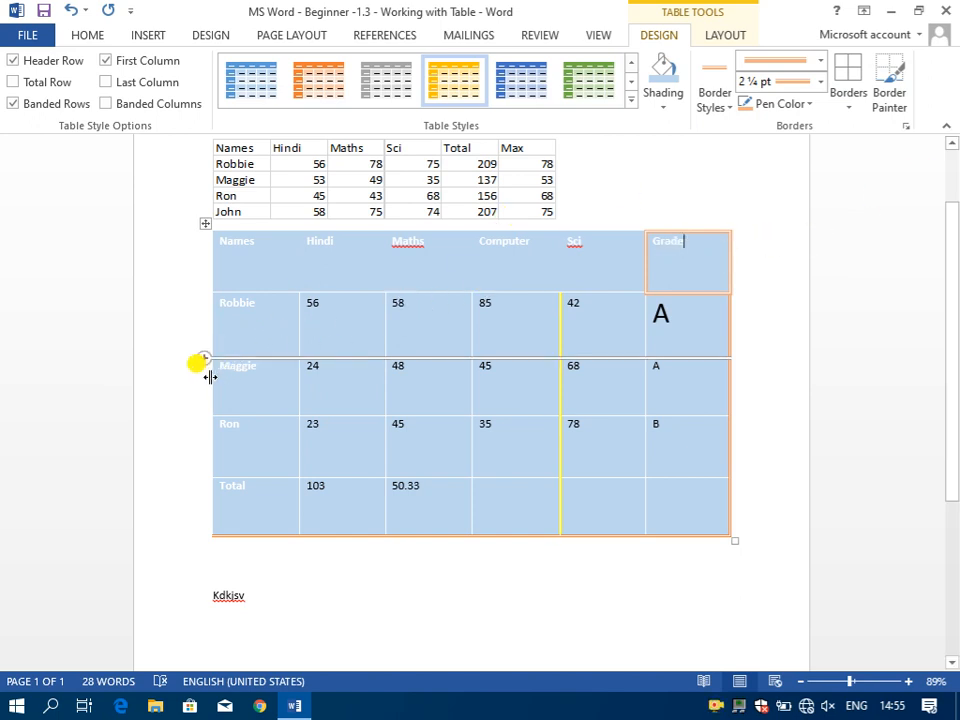
{"action": "mouse_move", "coordinate": [374, 205]}
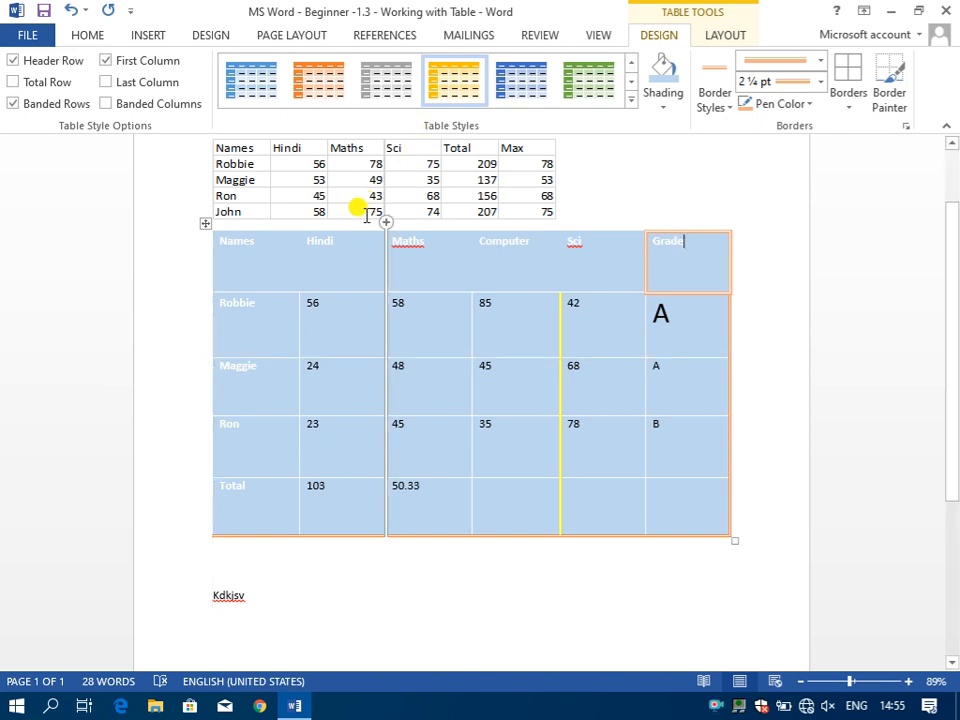
{"action": "left_click", "coordinate": [345, 223]}
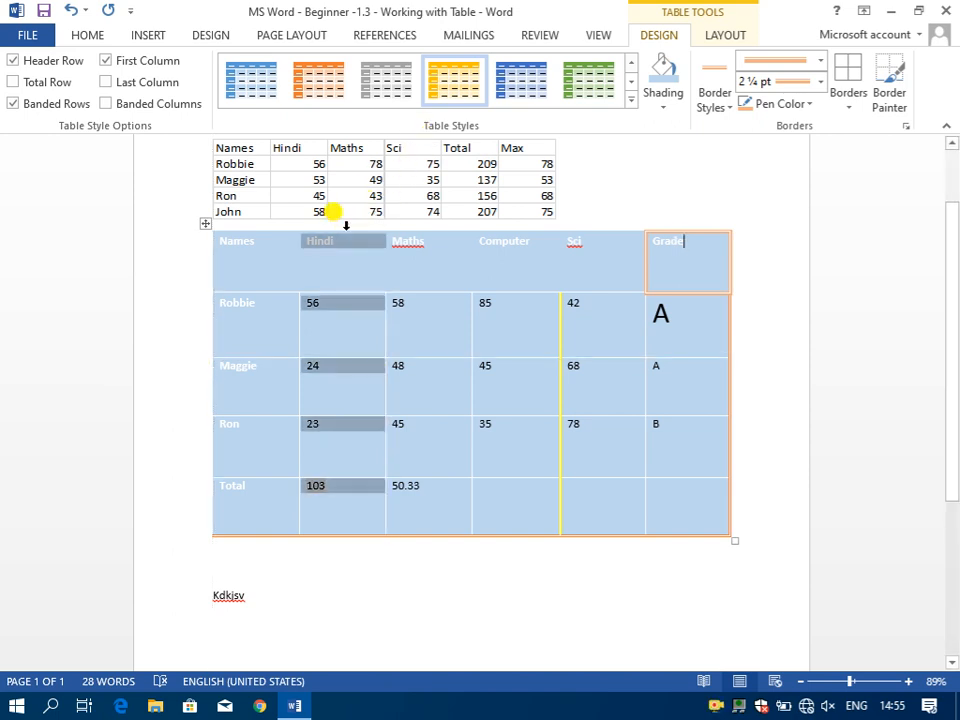
{"action": "left_click", "coordinate": [846, 78]}
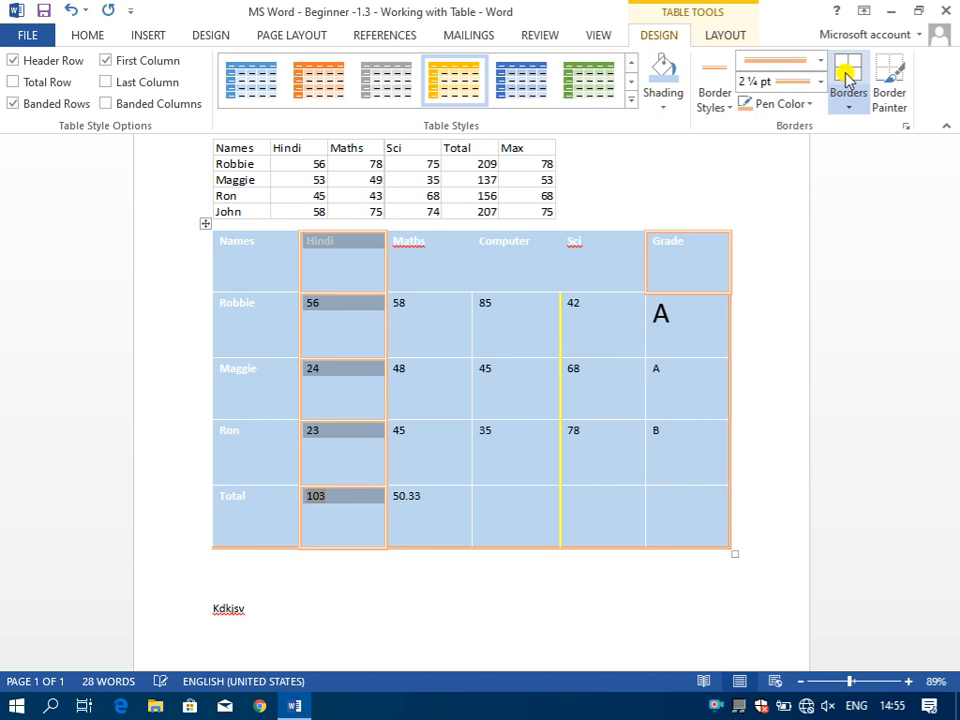
- Apply the orange 2 ¼ pt All Borders setting to the entire marks table
{"action": "left_click", "coordinate": [143, 262]}
{"action": "left_click", "coordinate": [205, 223]}
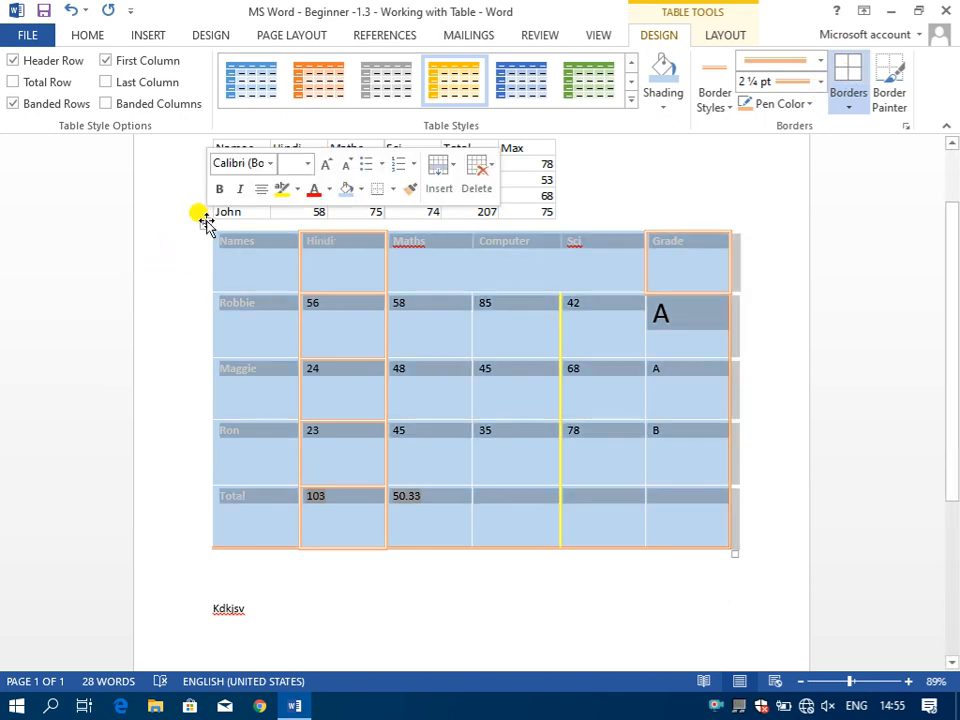
{"action": "left_click", "coordinate": [846, 64]}
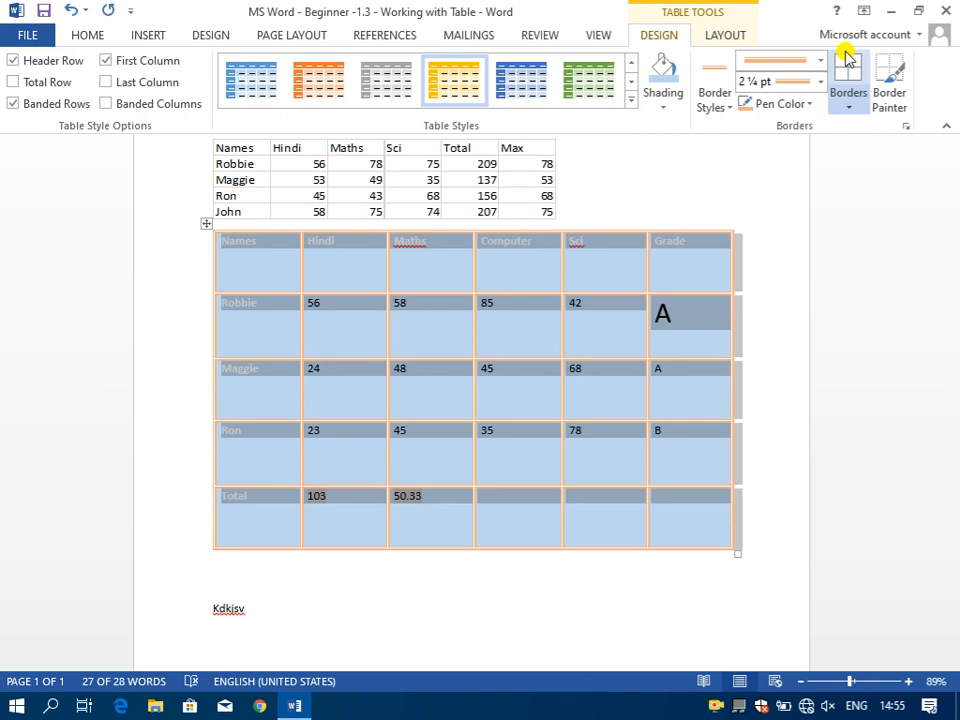
- Set the whole marks table's horizontal alignment to Center in the table properties
{"action": "left_click", "coordinate": [728, 40]}
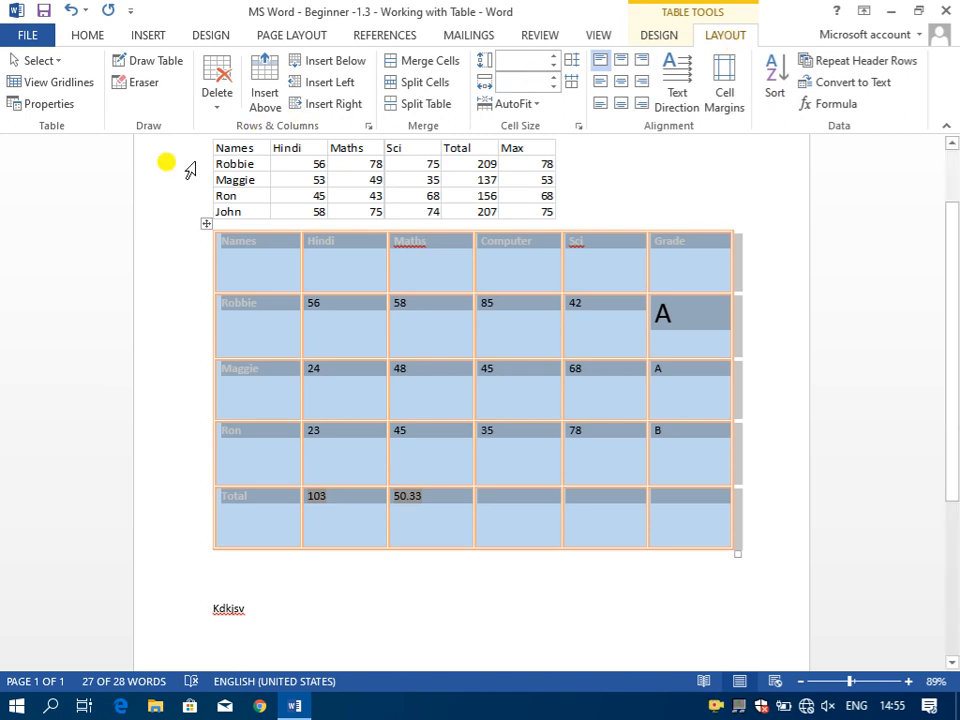
{"action": "left_click", "coordinate": [84, 87]}
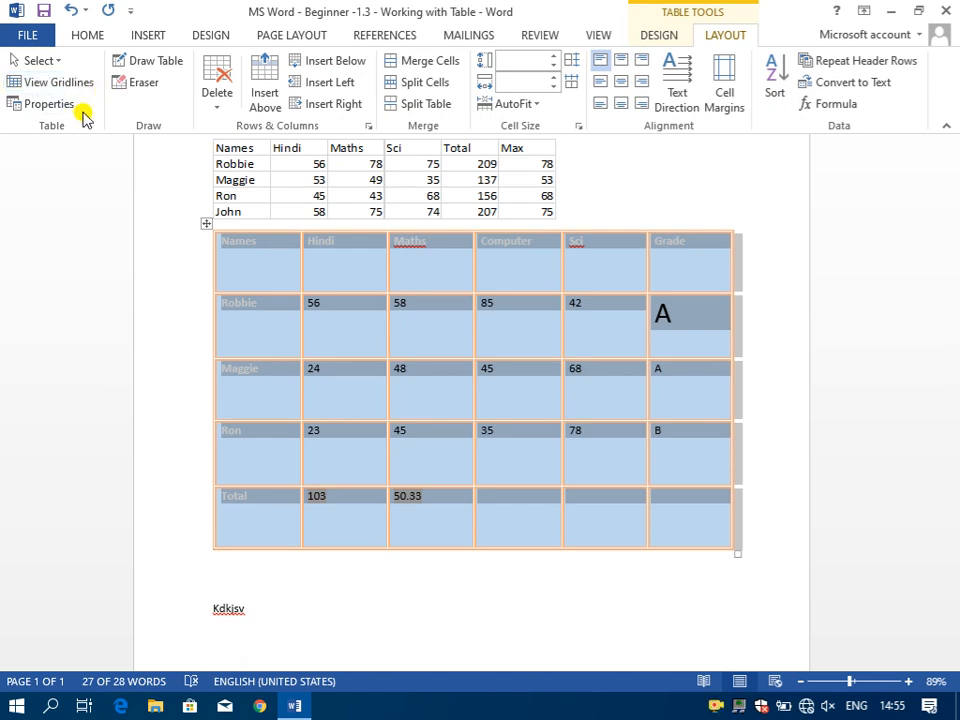
{"action": "left_click", "coordinate": [66, 106]}
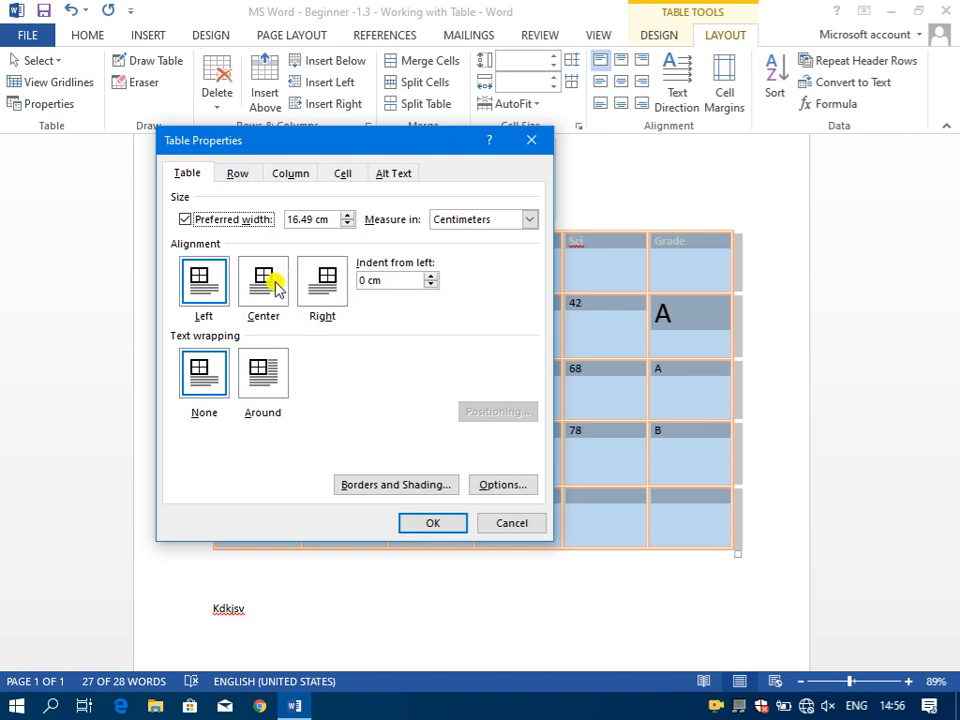
{"action": "left_click_drag", "start_coordinate": [270, 146], "coordinate": [150, 143]}
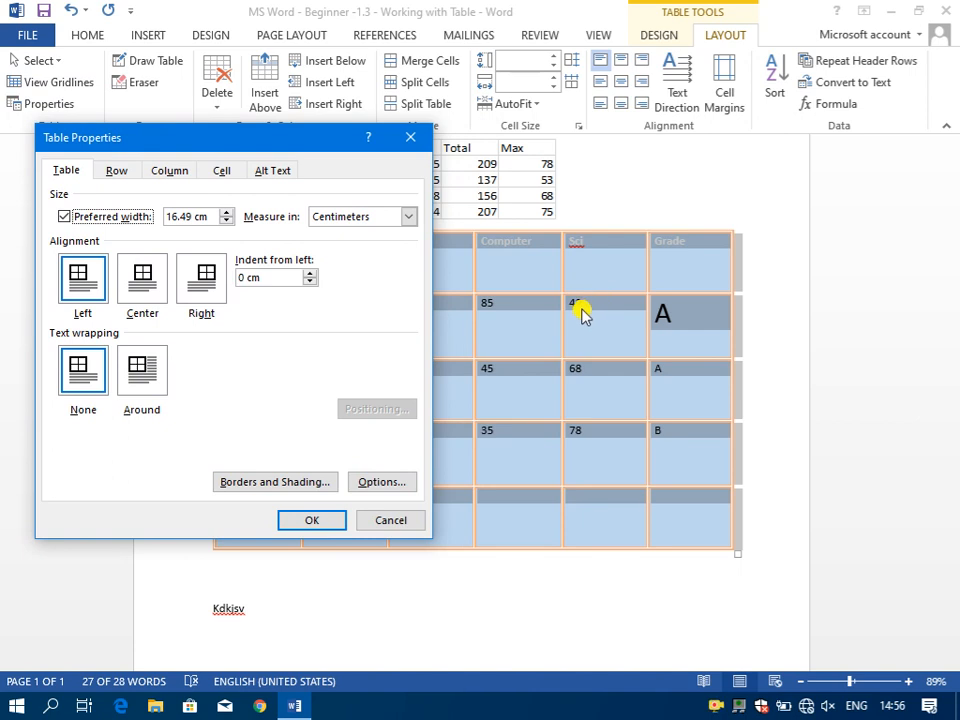
{"action": "left_click", "coordinate": [140, 292]}
{"action": "left_click", "coordinate": [309, 520]}
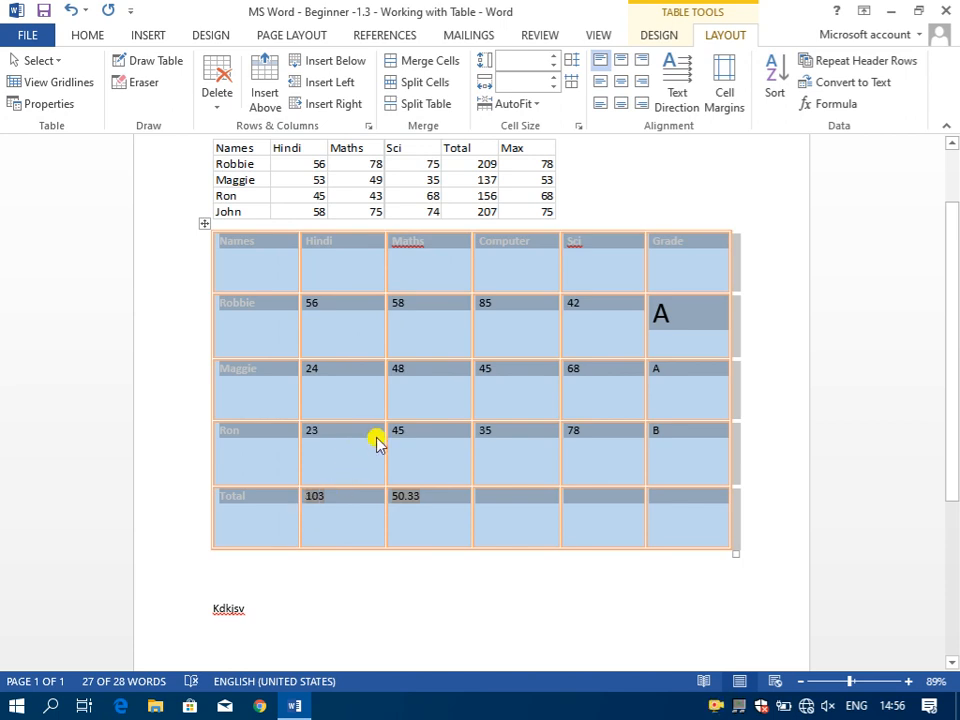
- Try Center vertical alignment on all cells of the marks table, and undo it
{"action": "left_click", "coordinate": [58, 104]}
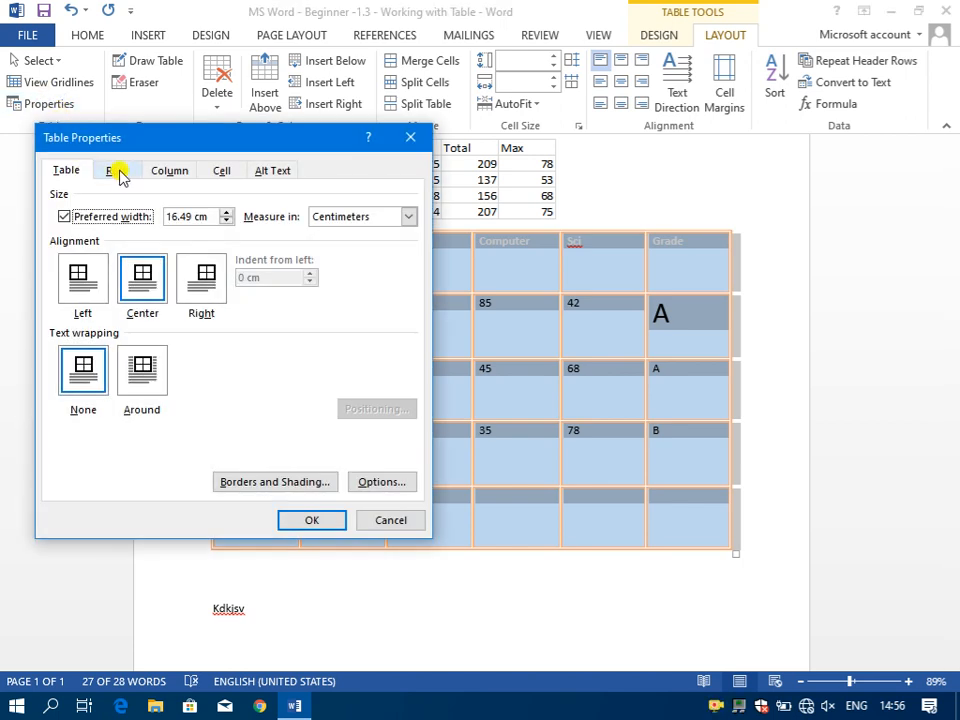
{"action": "left_click", "coordinate": [220, 174]}
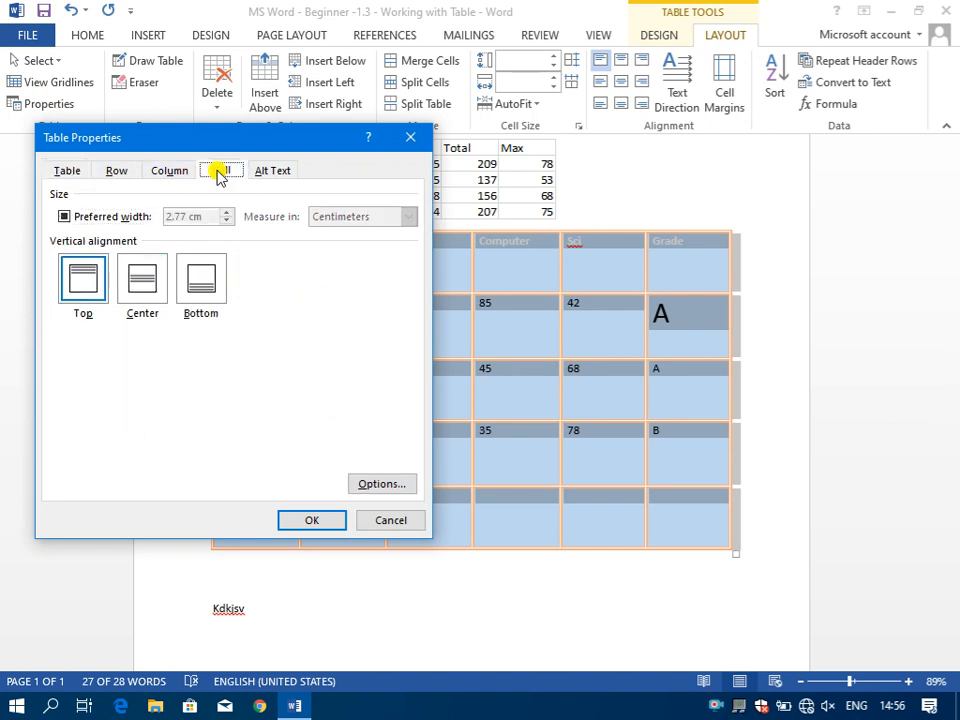
{"action": "left_click", "coordinate": [143, 278]}
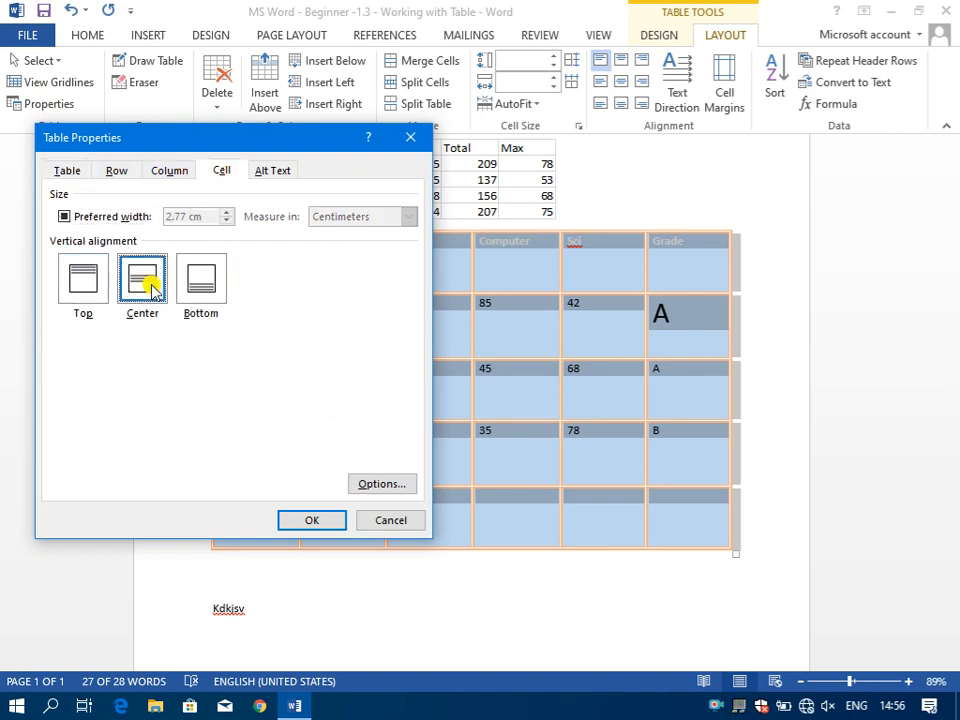
{"action": "left_click", "coordinate": [316, 521]}
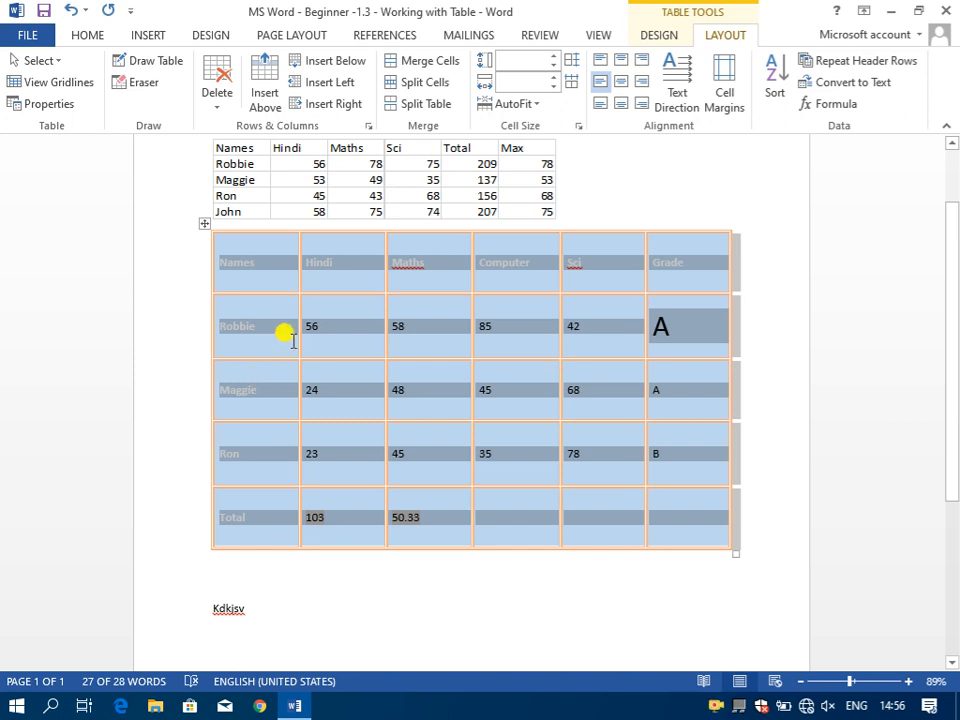
{"action": "key", "text": "ctrl+z"}
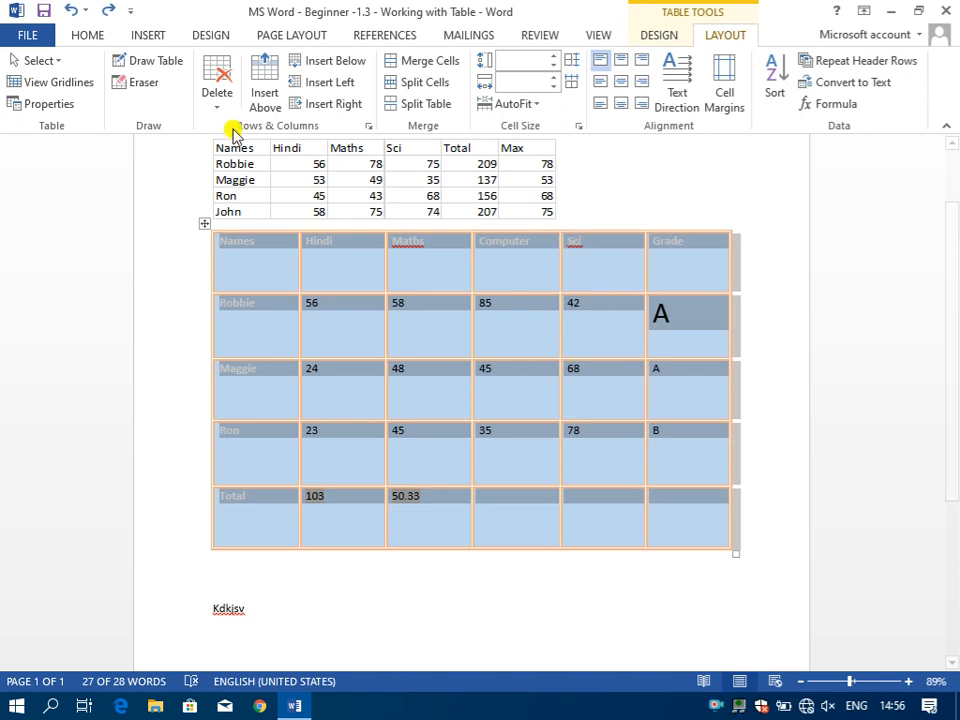
- Set the cells' vertical alignment to Center in the table properties and center the text horizontally in every cell of the marks table
{"action": "left_click", "coordinate": [45, 103]}
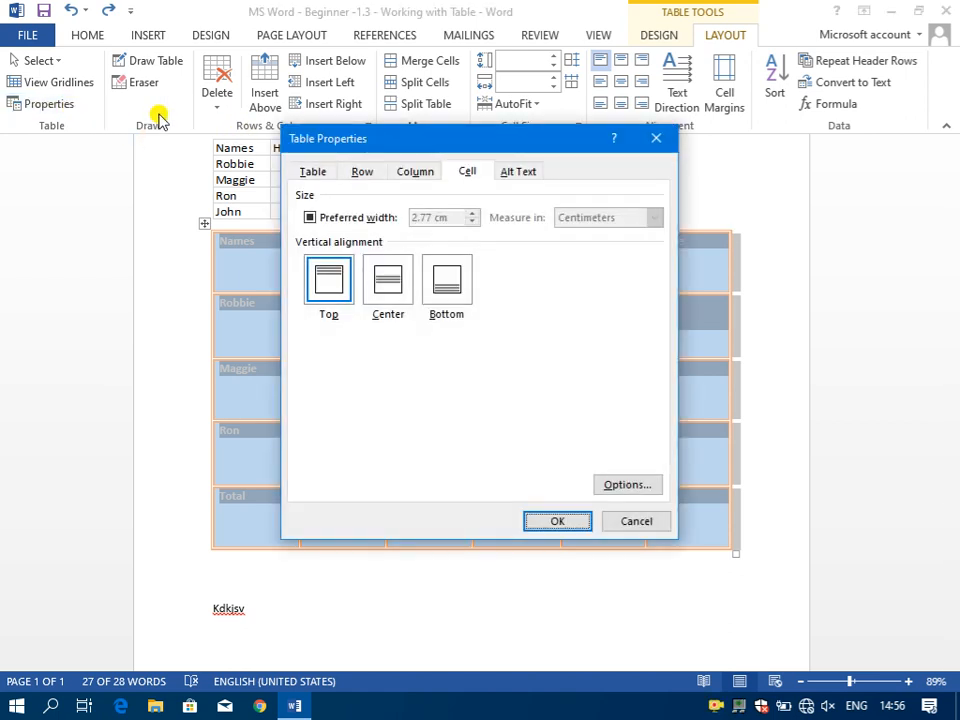
{"action": "left_click", "coordinate": [395, 270]}
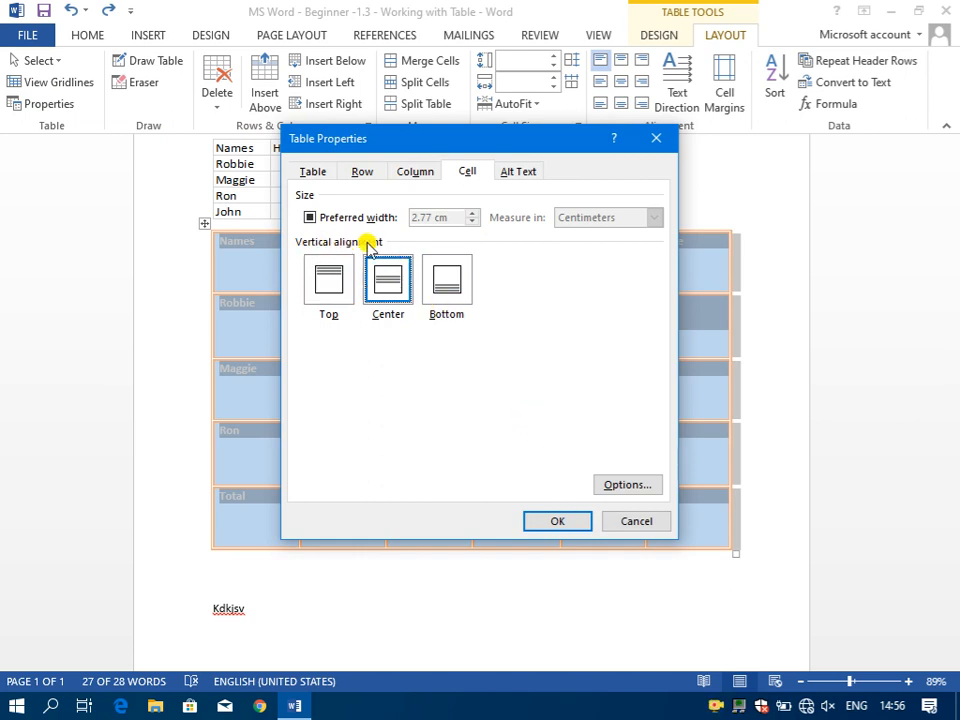
{"action": "left_click", "coordinate": [560, 520]}
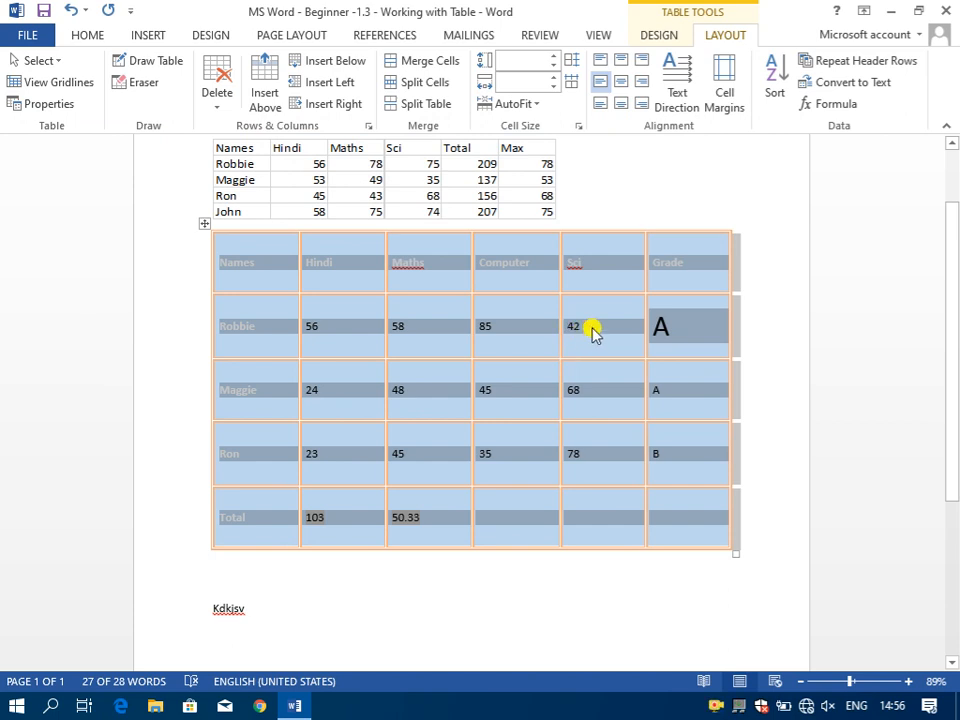
{"action": "left_click", "coordinate": [622, 82]}
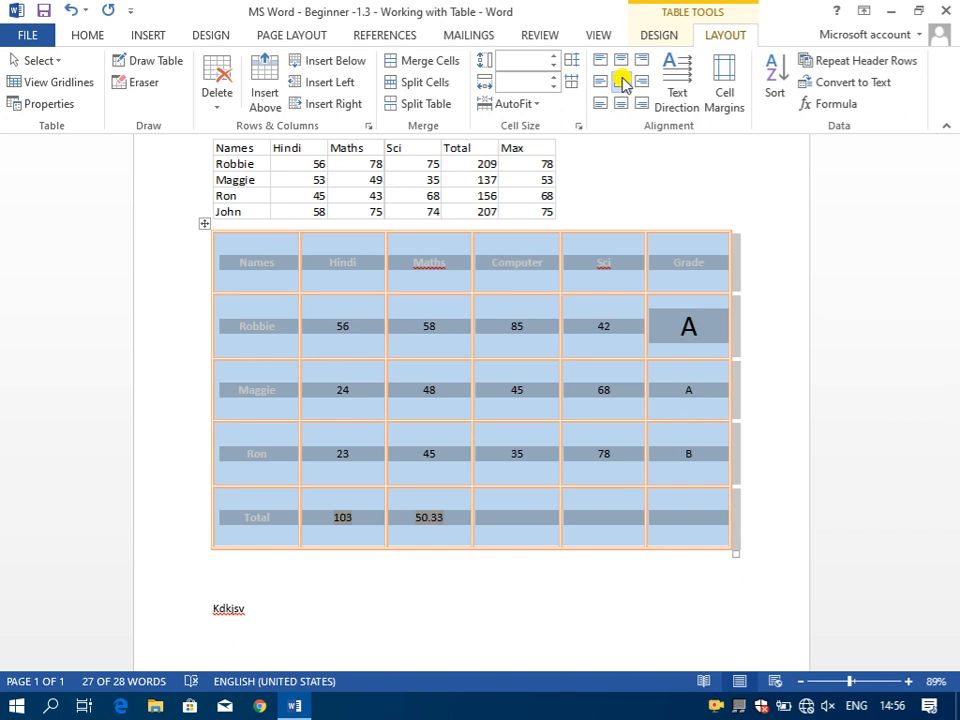
- Set the marks table's horizontal alignment on the page to Left in the table properties
{"action": "left_click", "coordinate": [70, 107]}
{"action": "left_click_drag", "start_coordinate": [431, 144], "coordinate": [277, 138]}
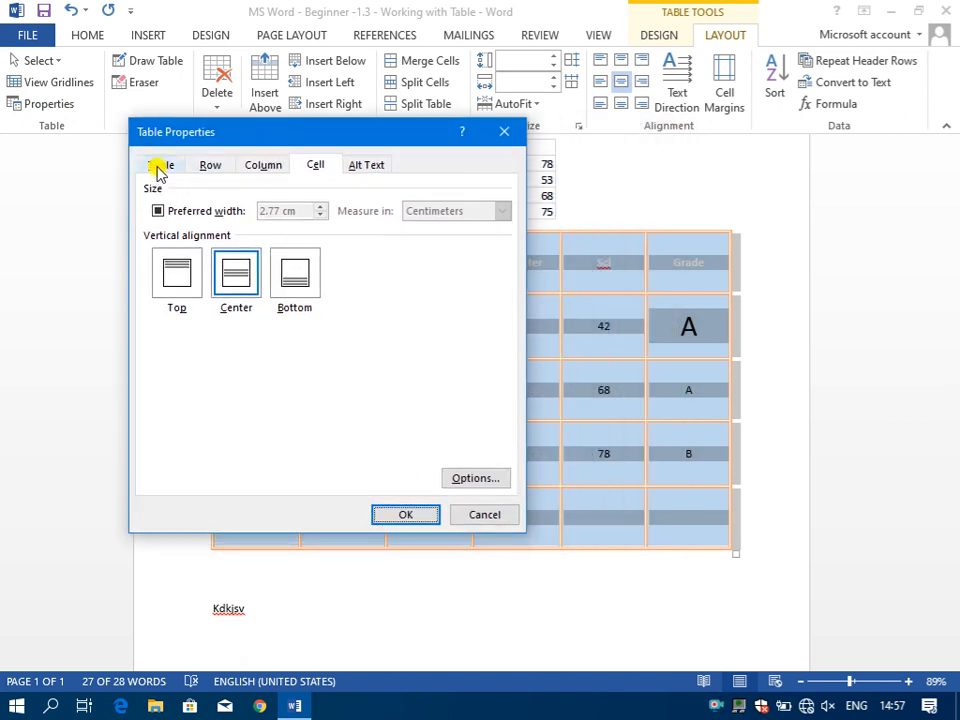
{"action": "left_click", "coordinate": [159, 168]}
{"action": "left_click", "coordinate": [181, 278]}
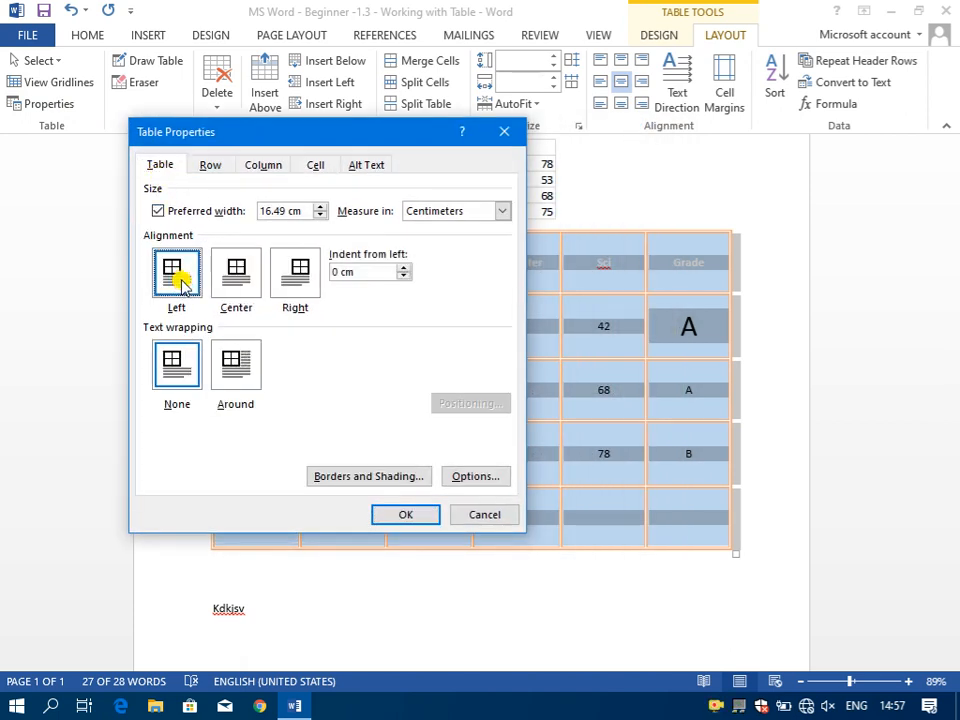
{"action": "left_click", "coordinate": [400, 516]}
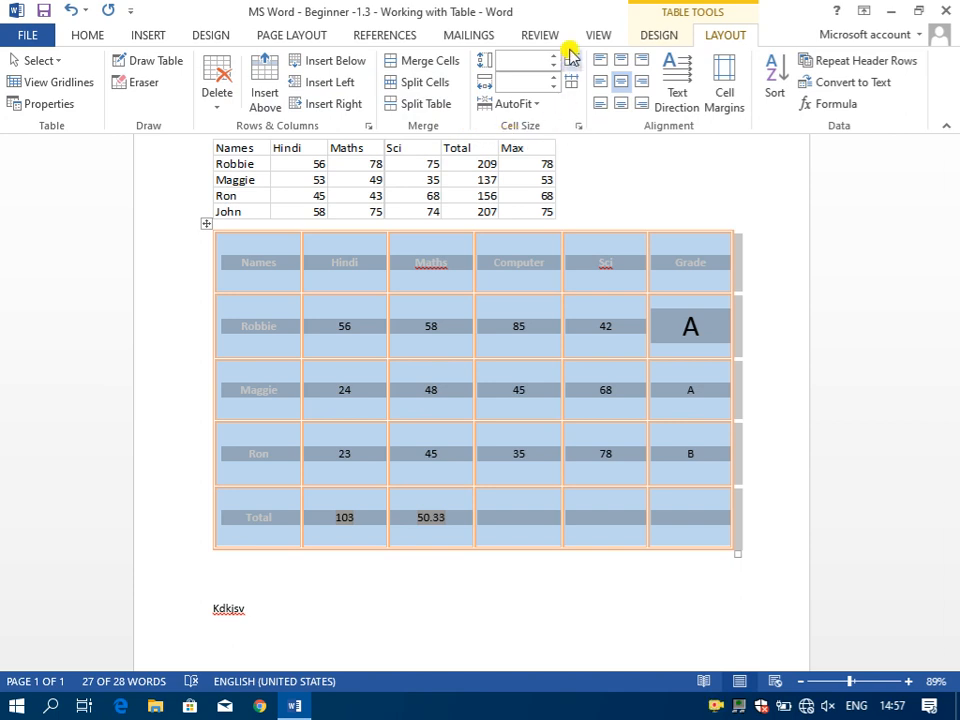
{"action": "left_click_drag", "start_coordinate": [575, 17], "coordinate": [598, 43]}
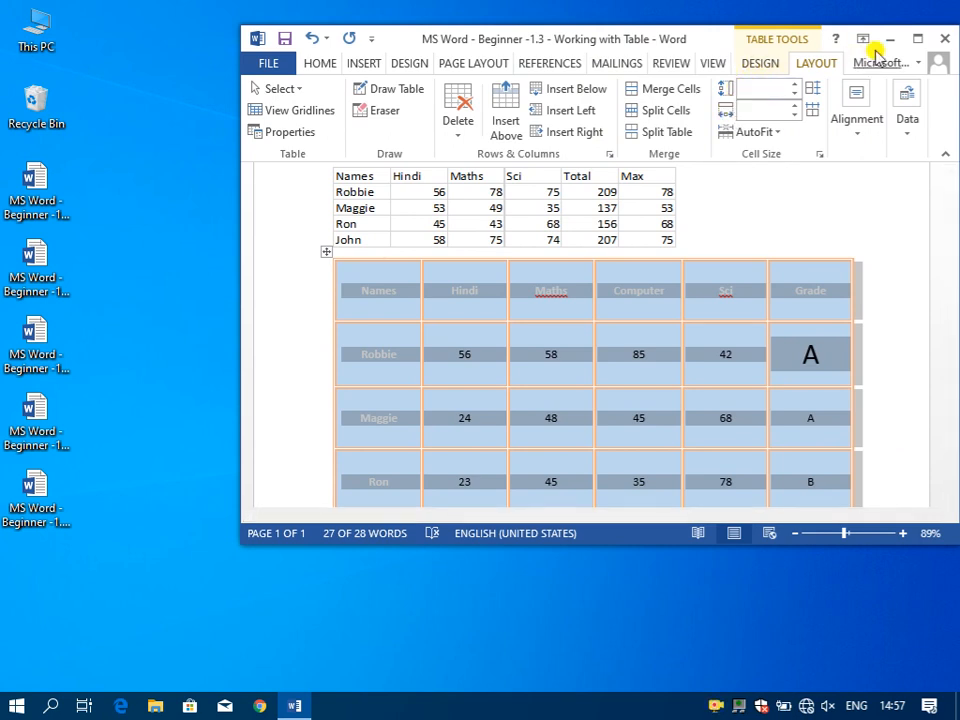
{"action": "left_click", "coordinate": [918, 39]}
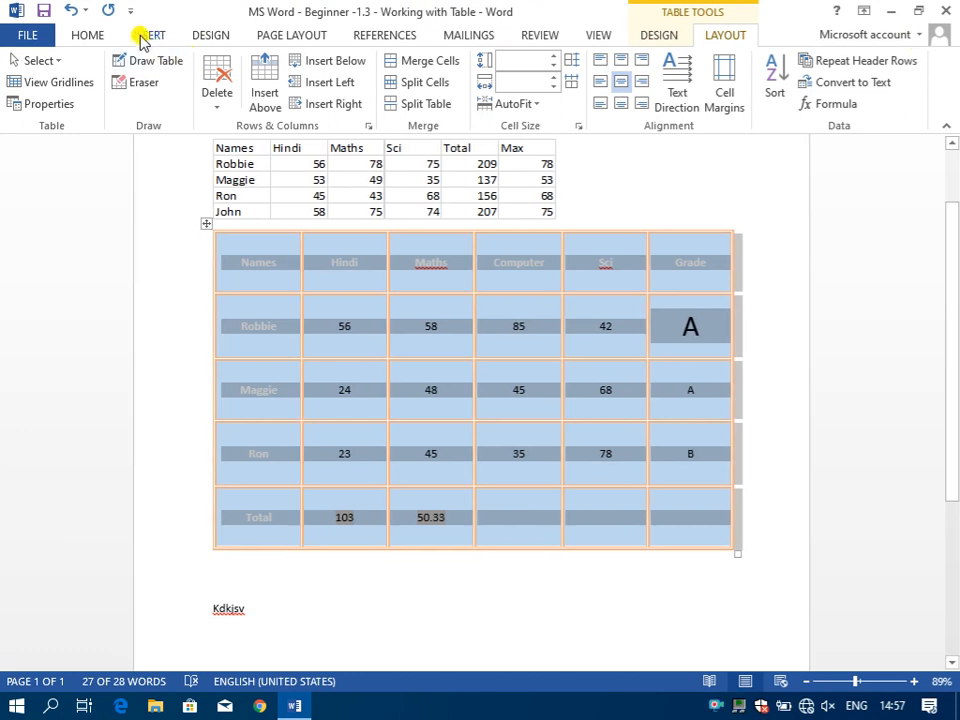
{"action": "left_click", "coordinate": [688, 595]}
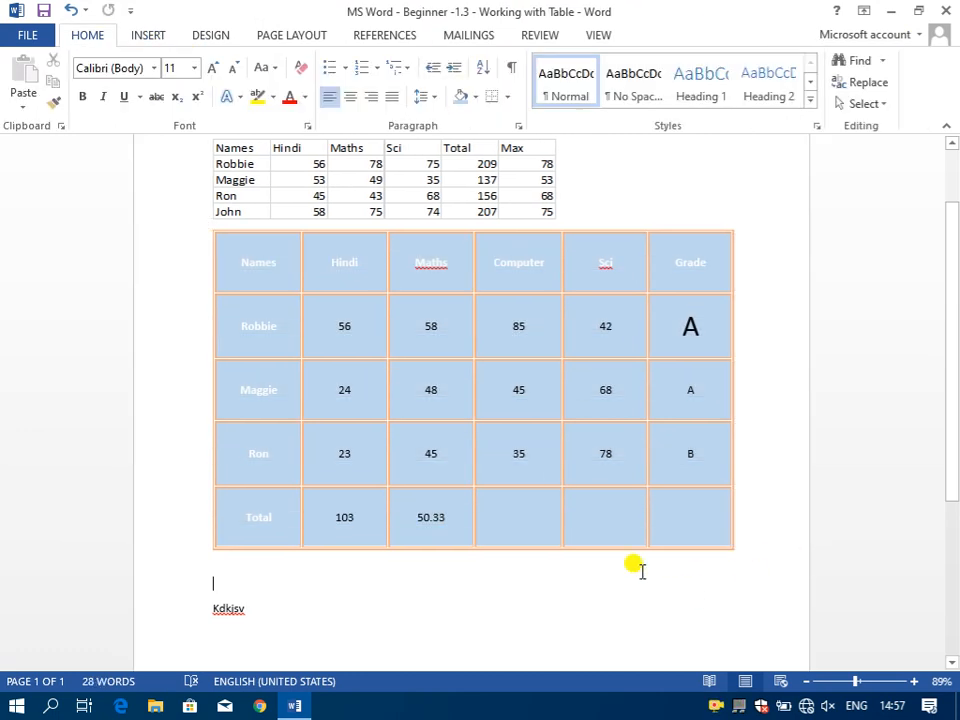
{"action": "left_click", "coordinate": [155, 33]}
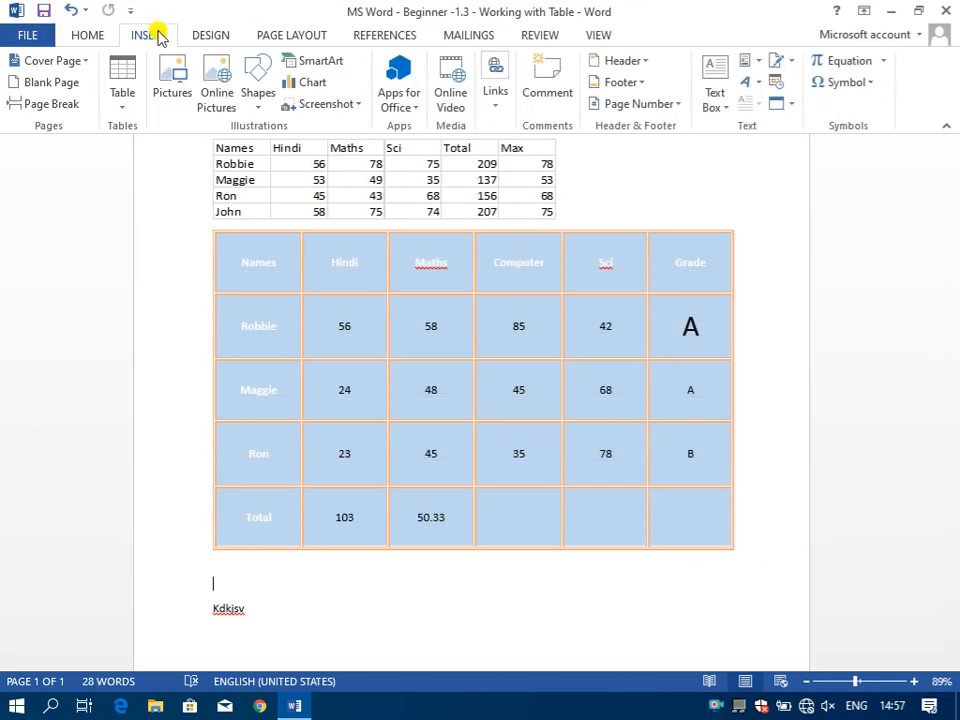
{"action": "left_click", "coordinate": [130, 85]}
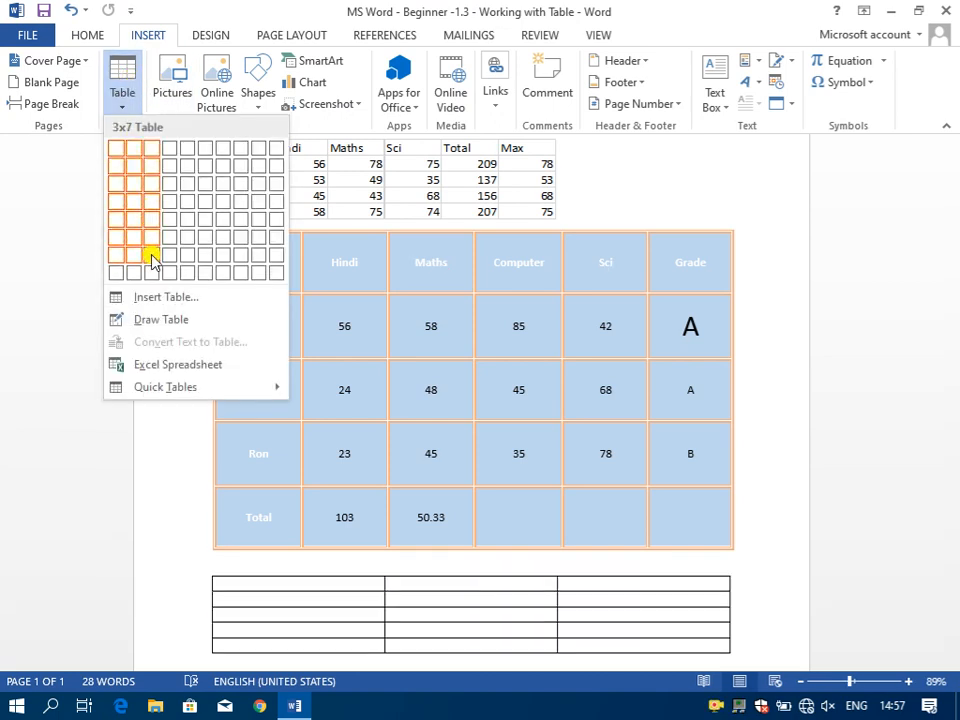
{"action": "left_click", "coordinate": [154, 302]}
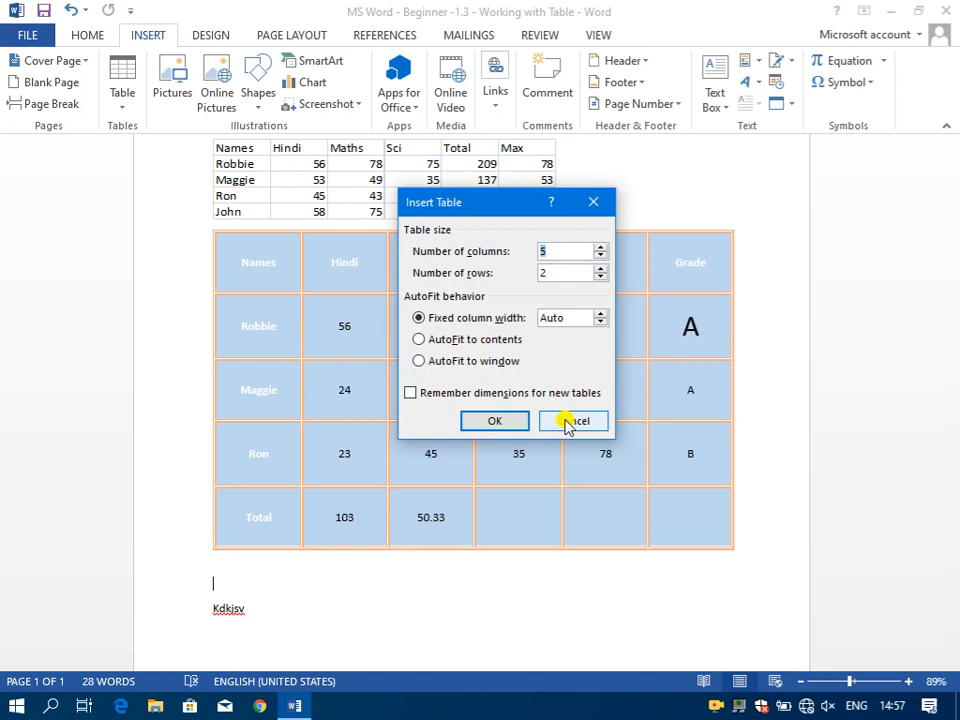
{"action": "left_click", "coordinate": [570, 421]}
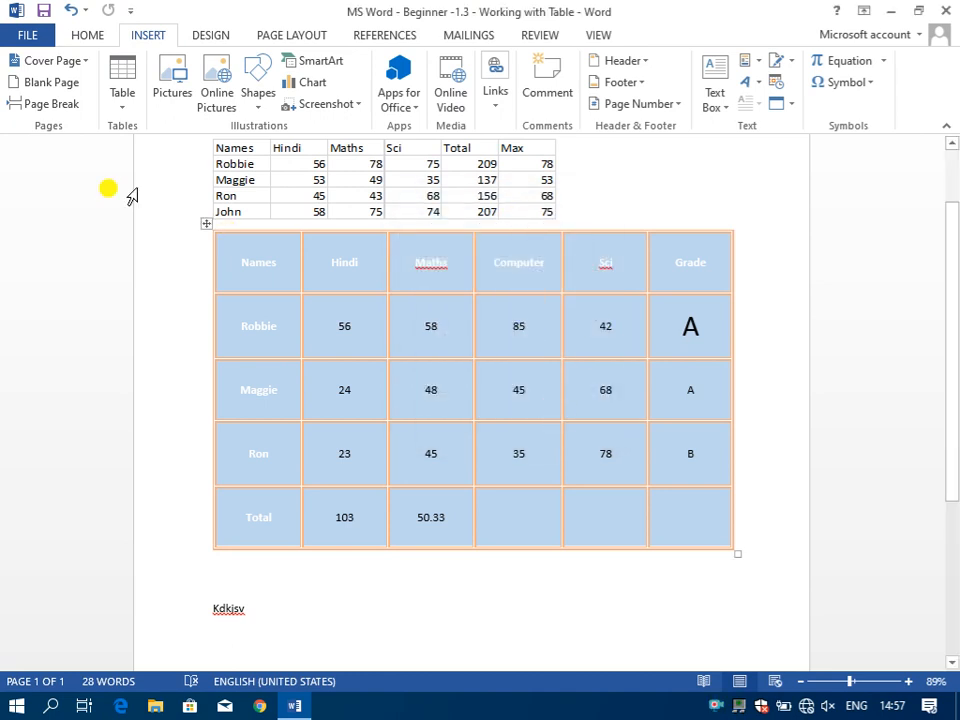
- Select the entire marks table and set its row height to 2.1 cm
{"action": "left_click", "coordinate": [203, 222]}
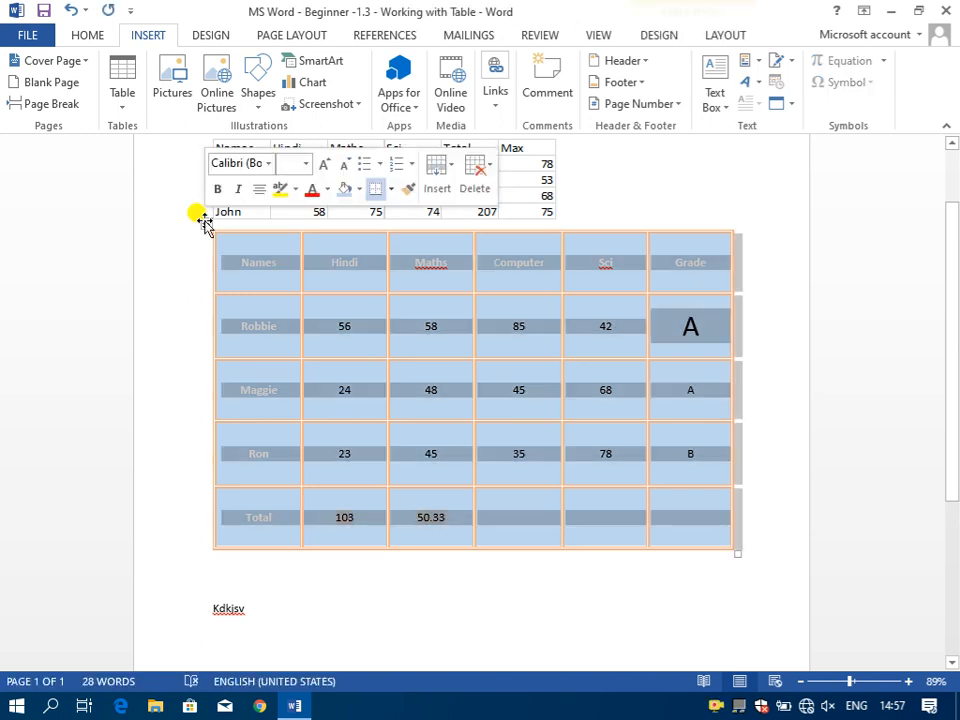
{"action": "left_click", "coordinate": [720, 34]}
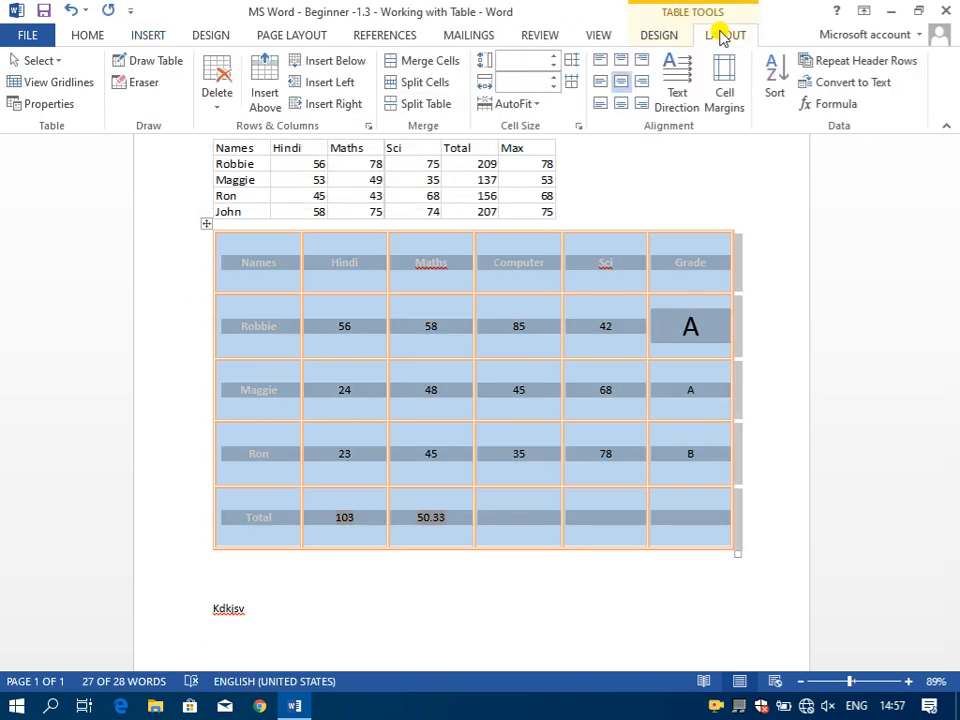
{"action": "left_click", "coordinate": [553, 58]}
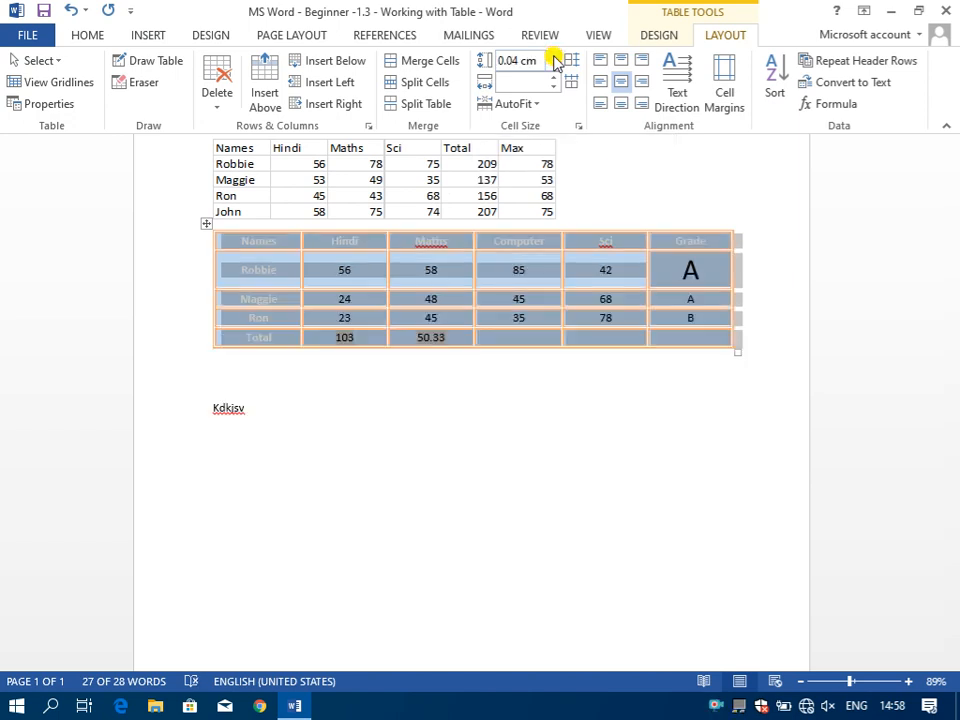
{"action": "left_click", "coordinate": [553, 57]}
{"action": "left_click", "coordinate": [553, 57]}
{"action": "left_click", "coordinate": [553, 57]}
{"action": "left_click", "coordinate": [553, 57]}
{"action": "left_click", "coordinate": [553, 57]}
{"action": "left_click", "coordinate": [553, 57]}
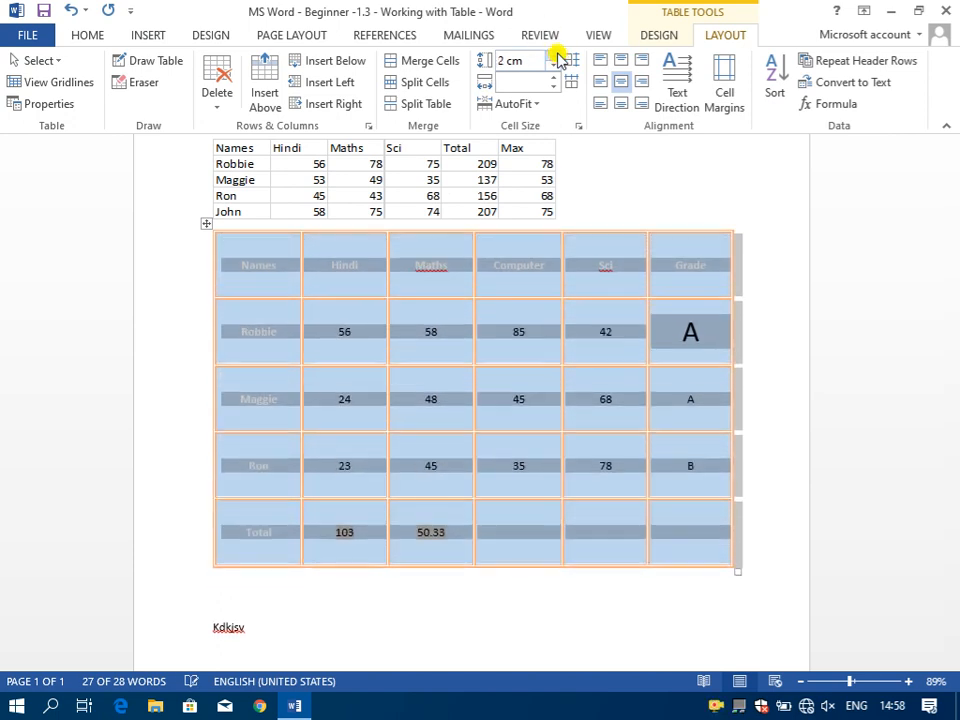
{"action": "left_click", "coordinate": [553, 57]}
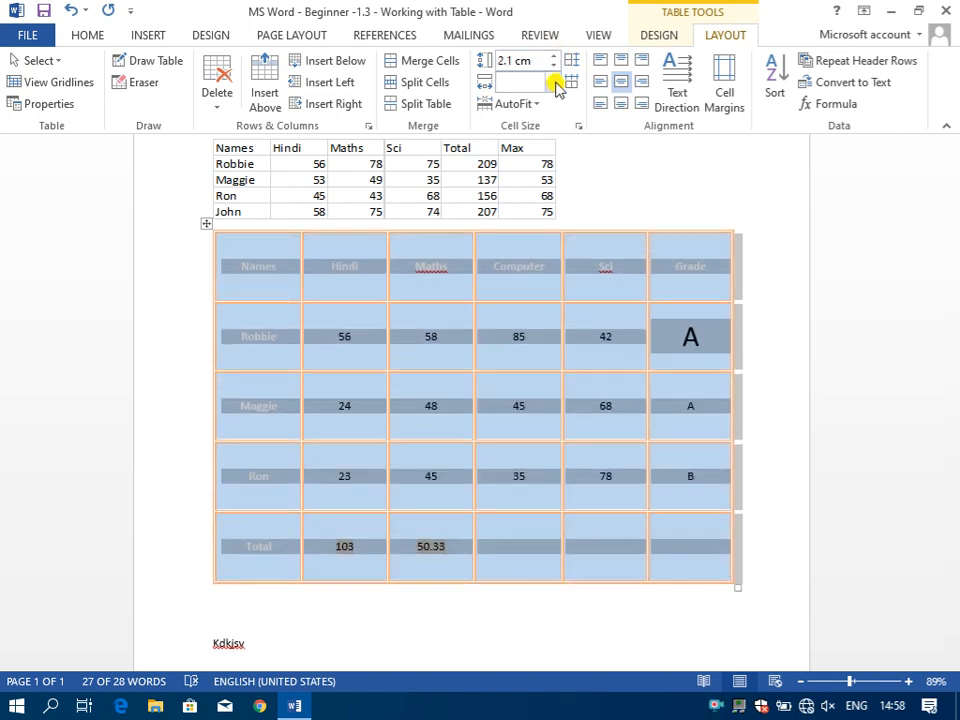
- Try reducing the column width of the entire marks table
{"action": "left_click", "coordinate": [555, 86]}
{"action": "left_click", "coordinate": [555, 86]}
{"action": "left_click", "coordinate": [555, 86]}
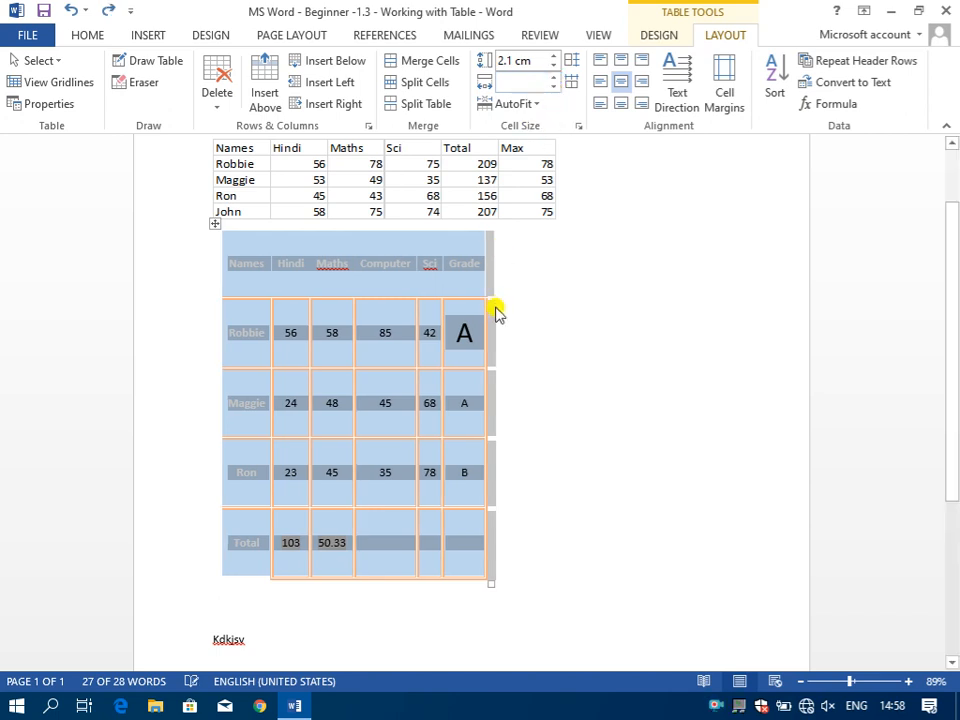
- Undo the column width changes and the last row height increases on the marks table
{"action": "key", "text": "ctrl+z"}
{"action": "key", "text": "ctrl+z"}
{"action": "key", "text": "ctrl+z"}
{"action": "key", "text": "ctrl+z"}
{"action": "key", "text": "ctrl+z"}
{"action": "key", "text": "ctrl+z"}
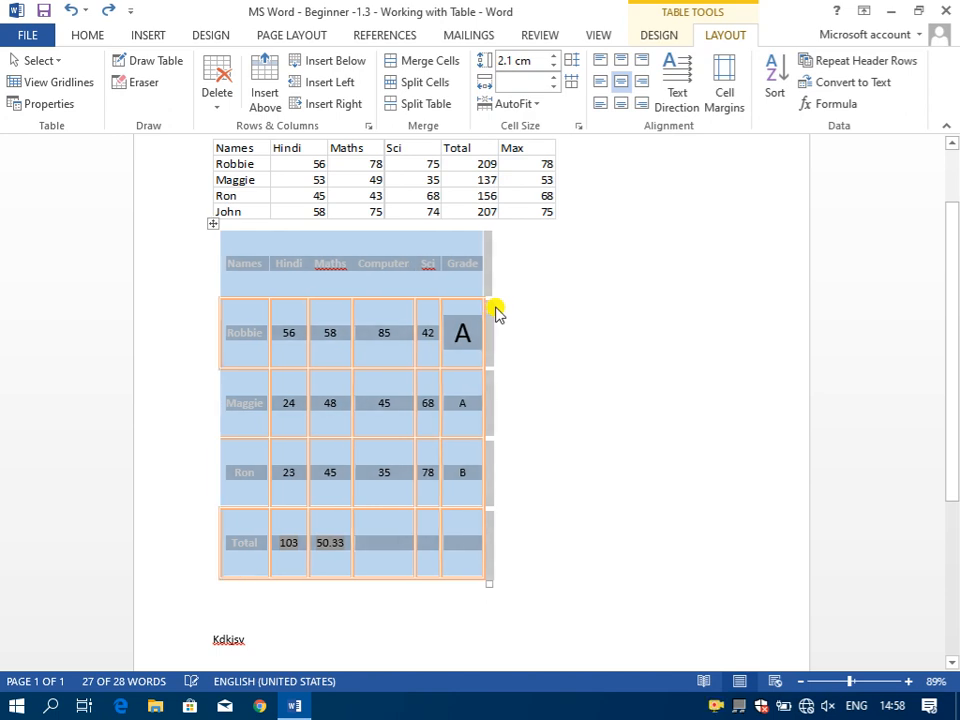
{"action": "key", "text": "ctrl+z"}
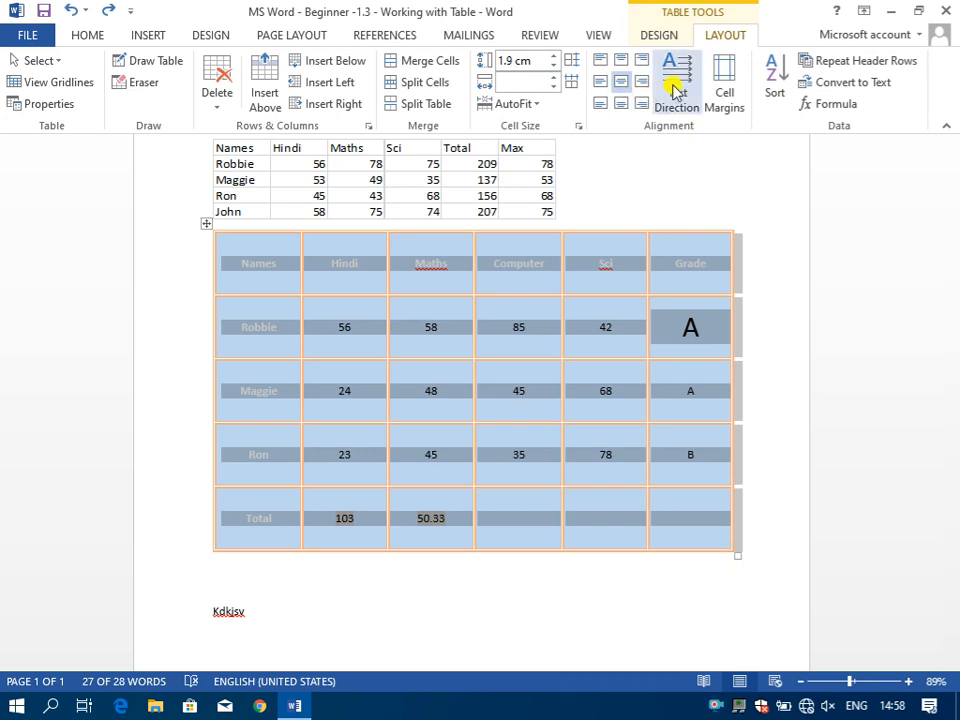
- Set the marks table's default top cell margin to 1 cm
{"action": "left_click", "coordinate": [727, 97]}
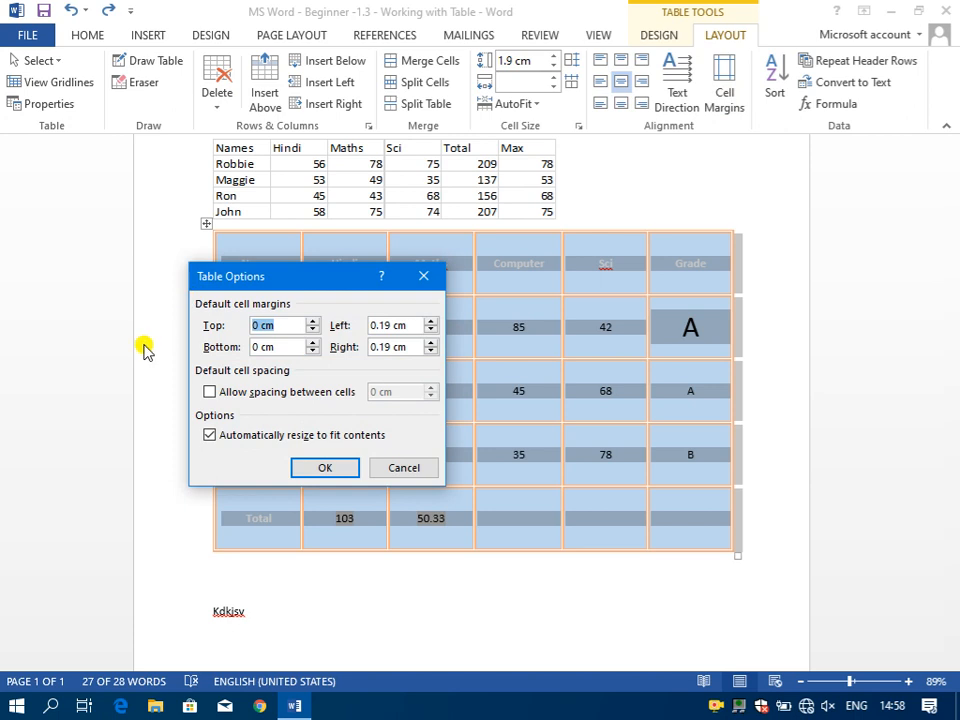
{"action": "left_click_drag", "start_coordinate": [293, 281], "coordinate": [150, 218]}
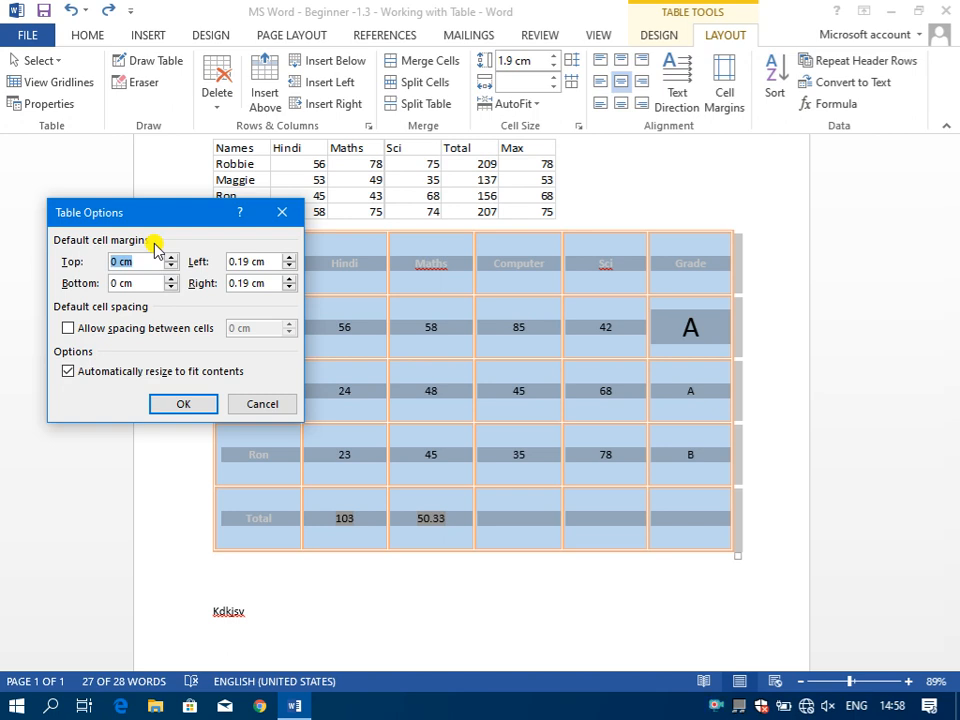
{"action": "type", "text": "1"}
{"action": "key", "text": "Return"}
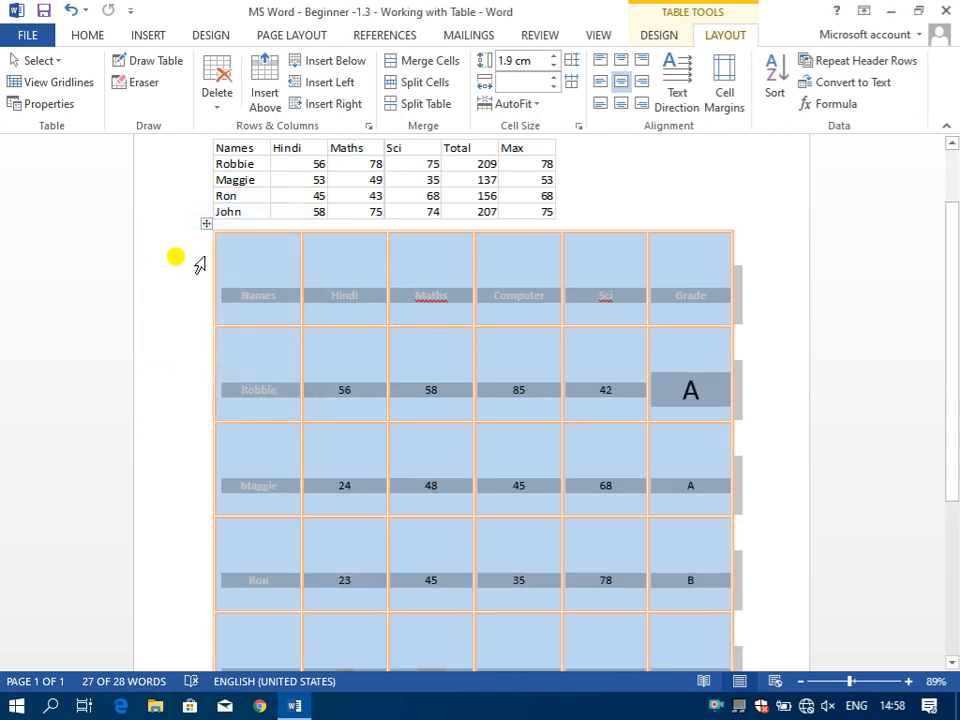
- Align the text of the entire marks table to the top centre of its cells
{"action": "left_click", "coordinate": [621, 84]}
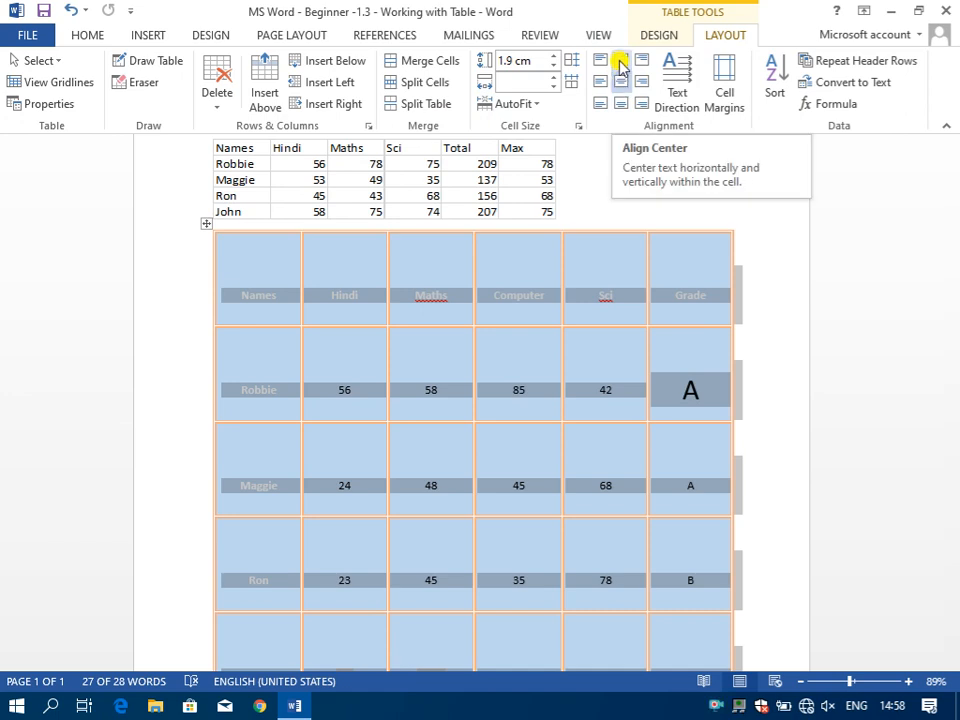
{"action": "left_click", "coordinate": [620, 62]}
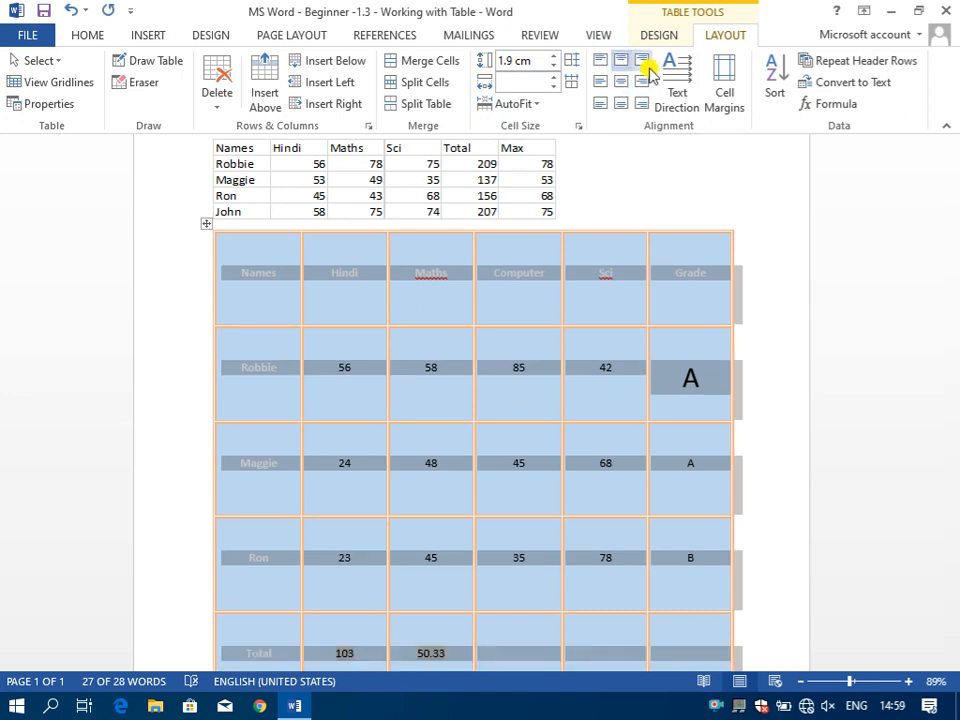
{"action": "left_click", "coordinate": [668, 370]}
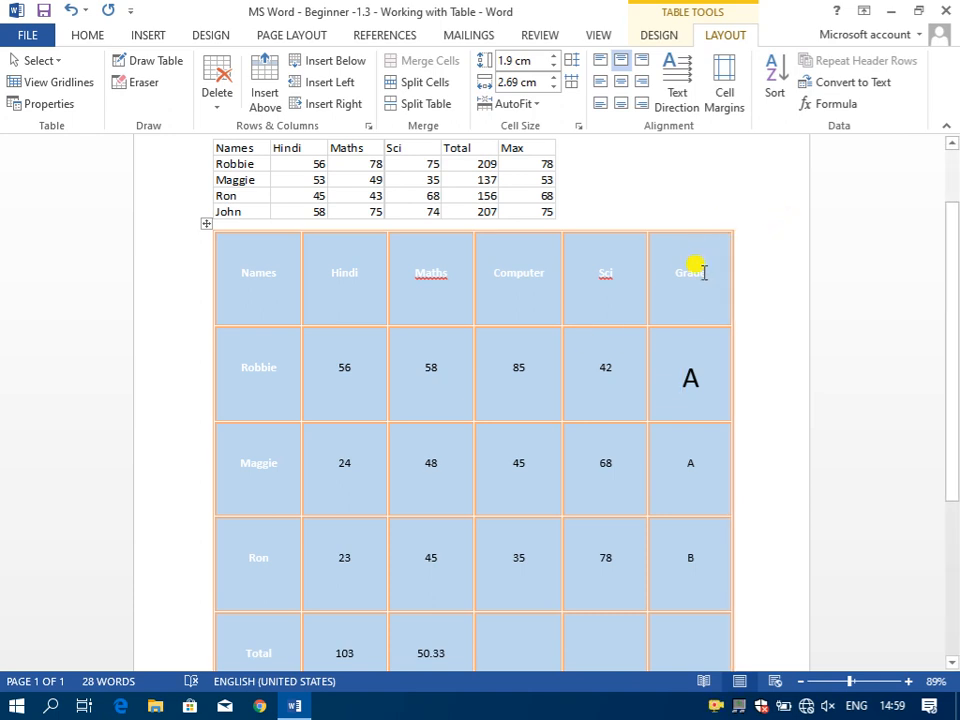
- Sort the marks table by Names as text in ascending order, treating the first row as a header row
{"action": "left_click", "coordinate": [779, 97]}
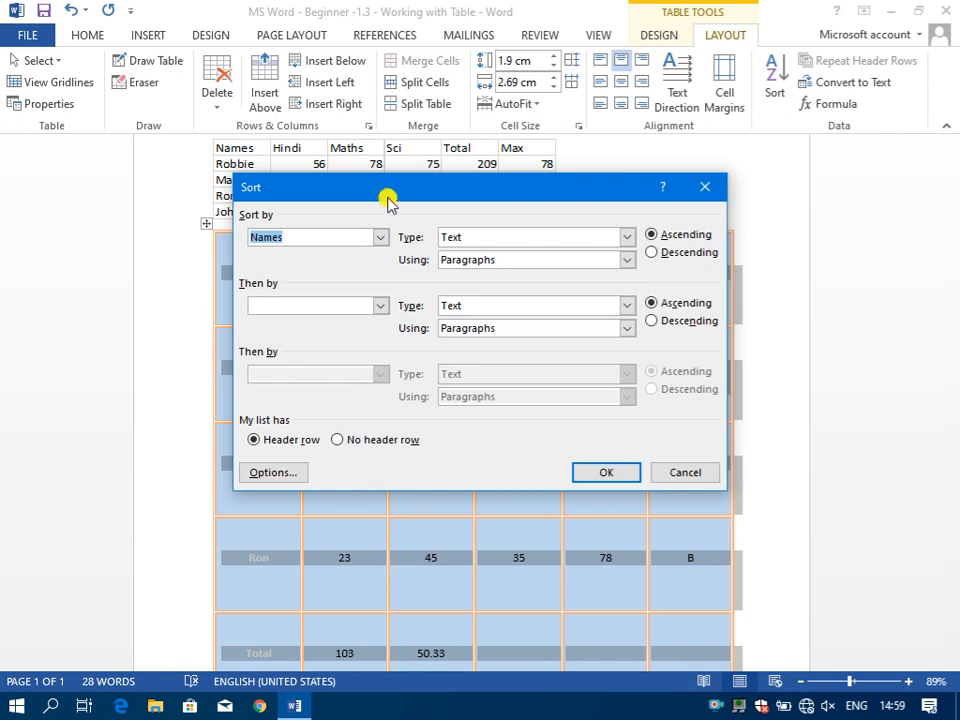
{"action": "left_click_drag", "start_coordinate": [399, 190], "coordinate": [284, 185]}
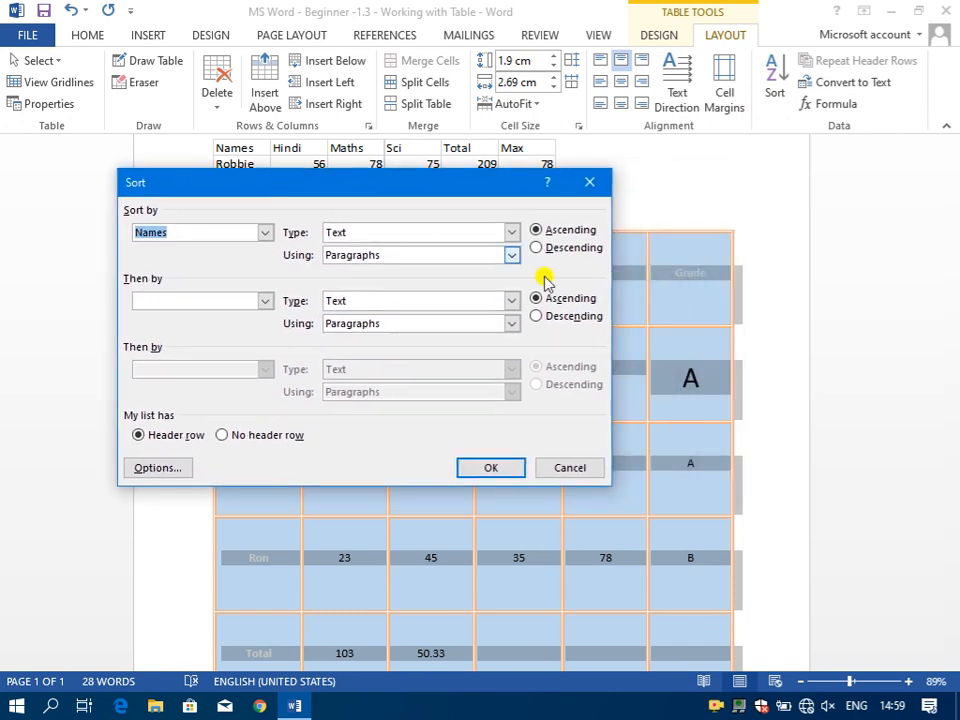
{"action": "left_click", "coordinate": [497, 470]}
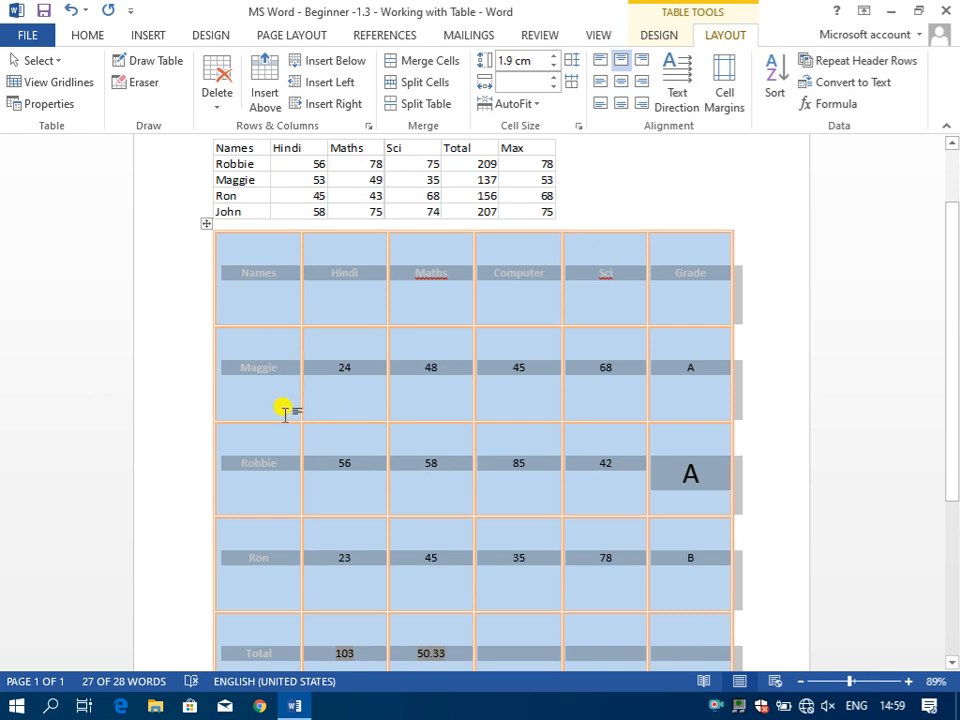
- Try turning on repeating header rows with the entire marks table selected
{"action": "scroll", "coordinate": [474, 467], "scroll_direction": "down", "scroll_amount": 1}
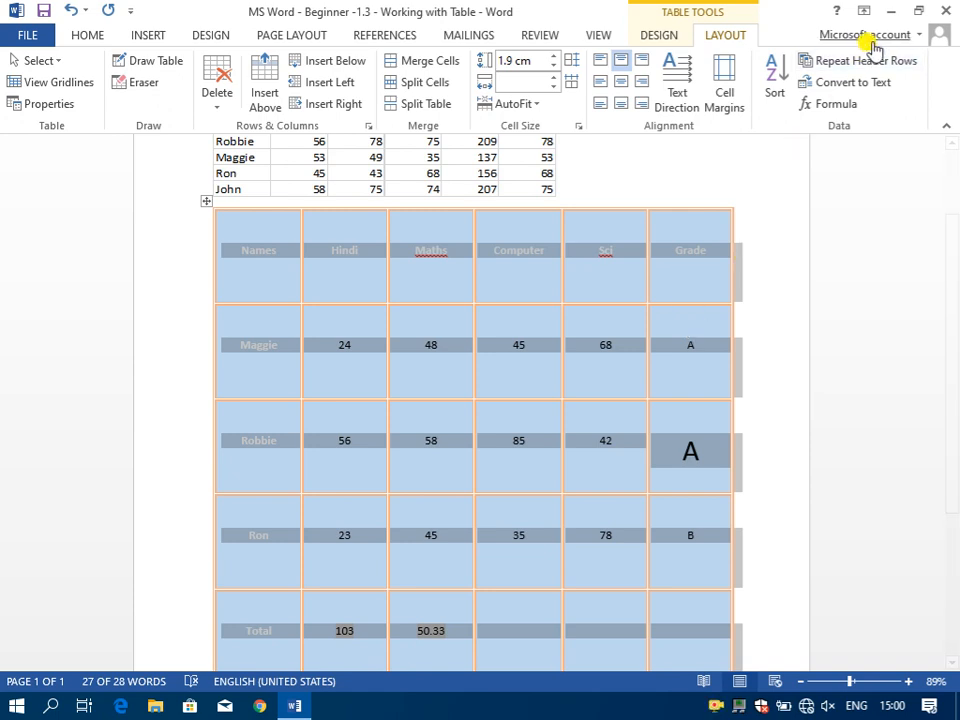
{"action": "left_click", "coordinate": [845, 61]}
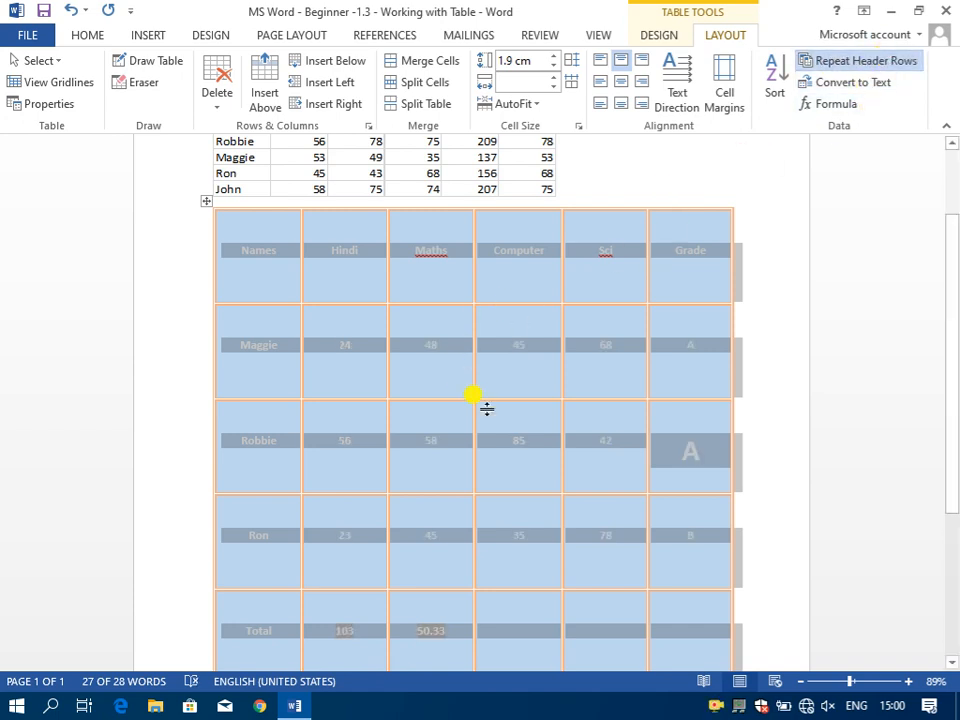
{"action": "scroll", "coordinate": [497, 426], "scroll_direction": "down", "scroll_amount": 4}
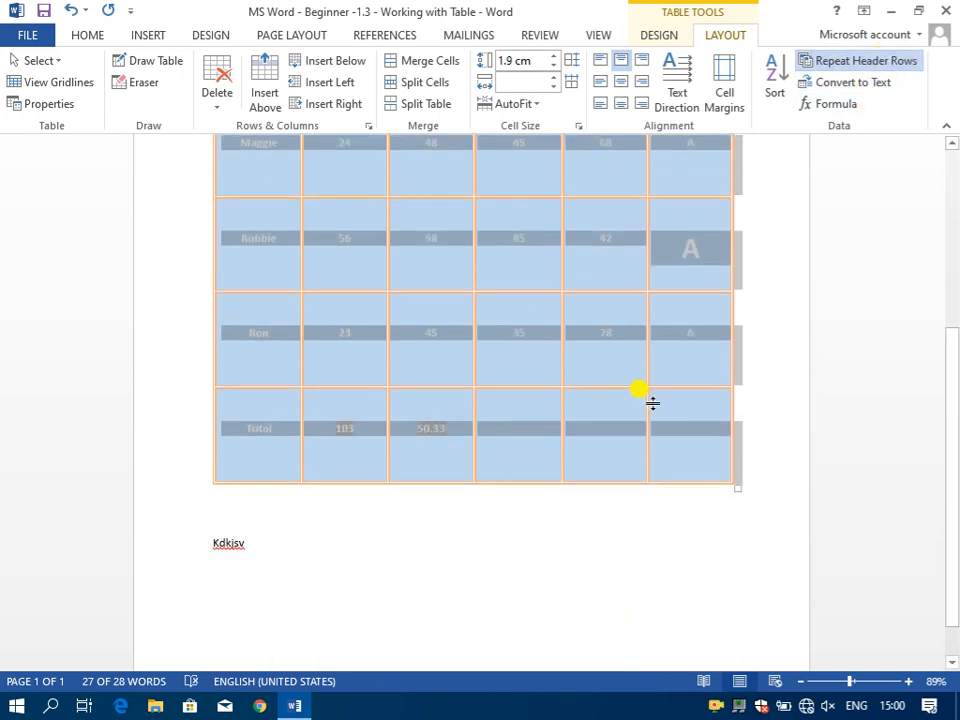
- Add empty rows below the Total row until the marks table extends onto a third page
{"action": "left_click", "coordinate": [700, 448]}
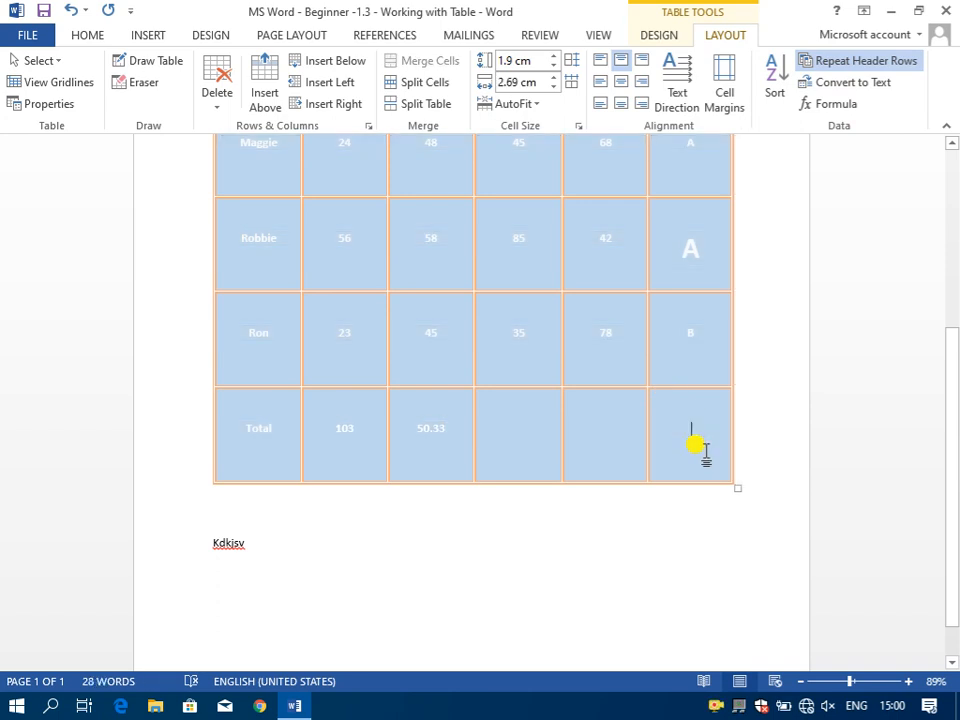
{"action": "key", "text": "Tab"}
{"action": "key", "text": "Tab"}
{"action": "key", "text": "Tab"}
{"action": "key", "text": "Tab"}
{"action": "key", "text": "Tab"}
{"action": "key", "text": "Tab"}
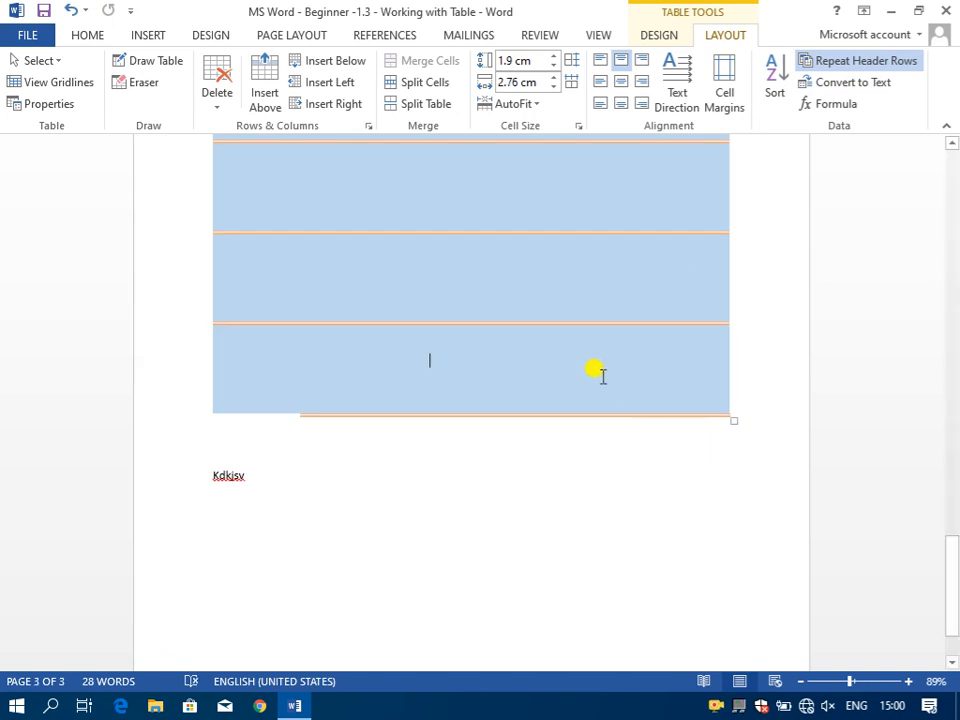
- Select only the marks table's header row, Names to Grade, and set it to repeat on every page
{"action": "scroll", "coordinate": [604, 378], "scroll_direction": "up", "scroll_amount": 15}
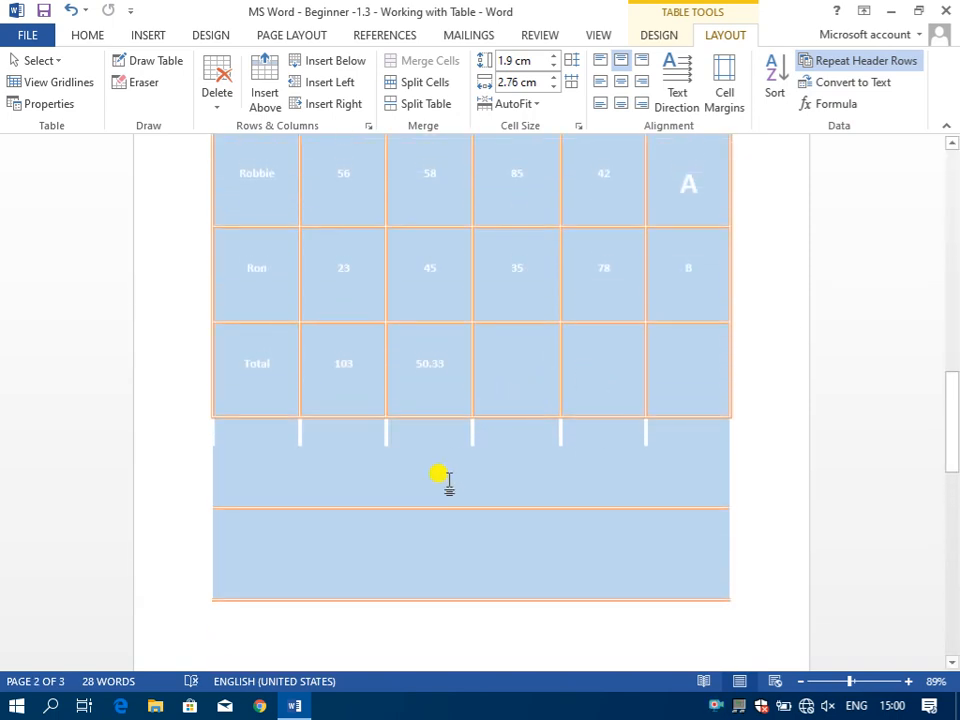
{"action": "scroll", "coordinate": [521, 467], "scroll_direction": "down", "scroll_amount": 5}
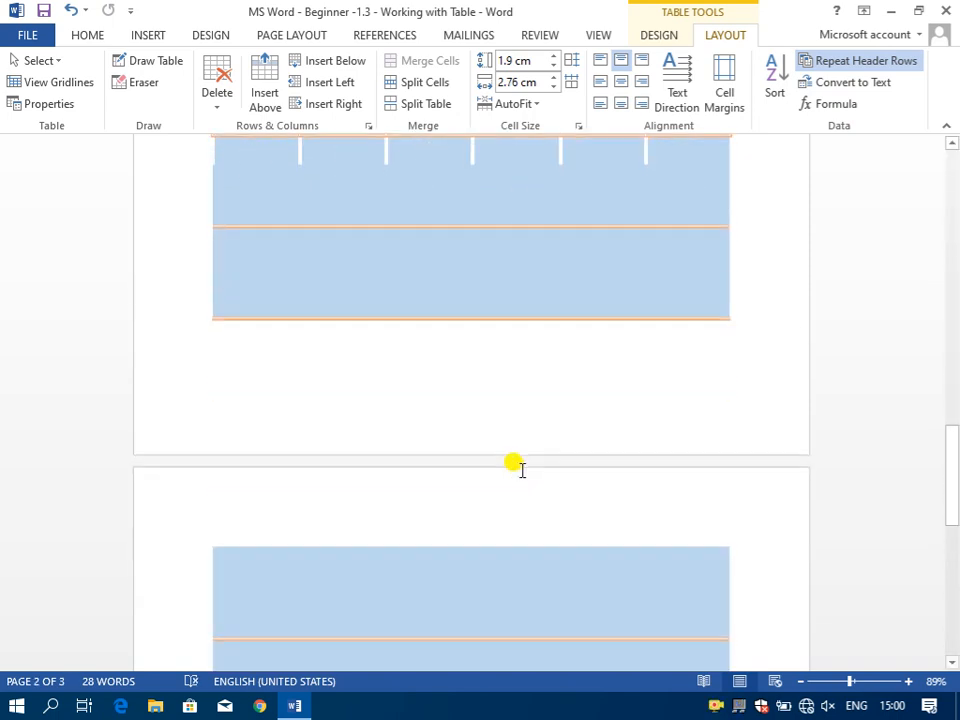
{"action": "left_click", "coordinate": [415, 585]}
{"action": "scroll", "coordinate": [638, 355], "scroll_direction": "up", "scroll_amount": 20}
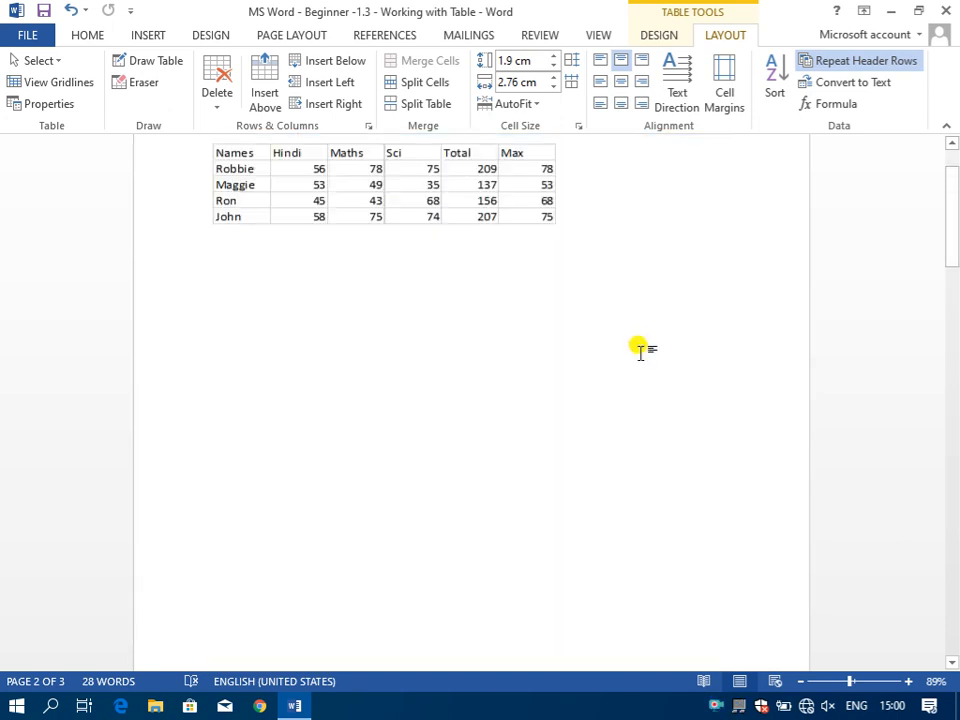
{"action": "scroll", "coordinate": [570, 375], "scroll_direction": "down", "scroll_amount": 10}
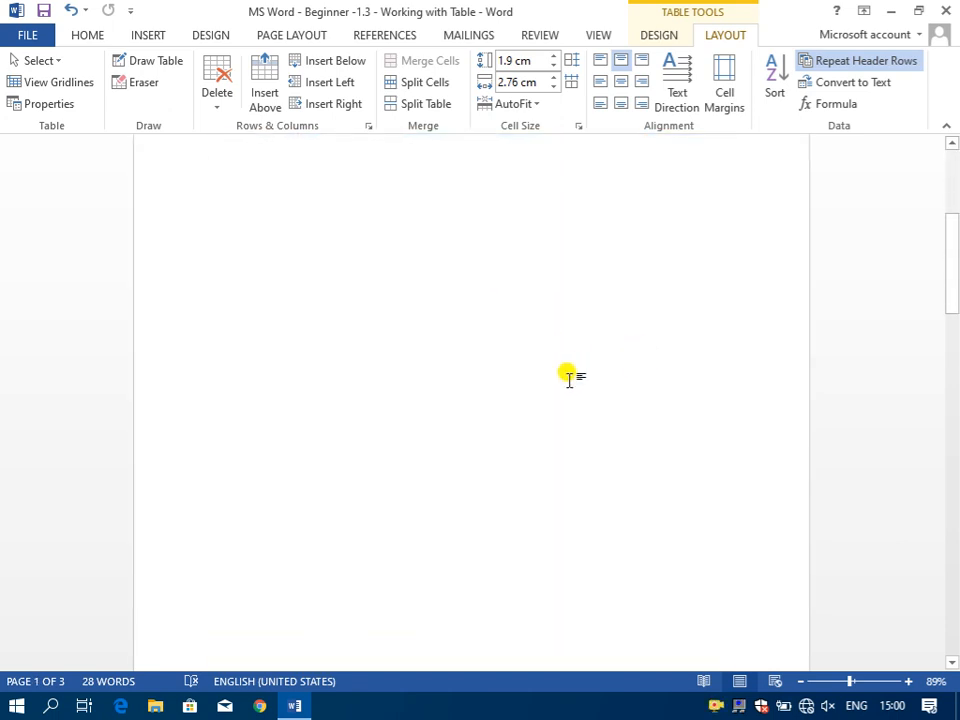
{"action": "scroll", "coordinate": [570, 378], "scroll_direction": "down", "scroll_amount": 20}
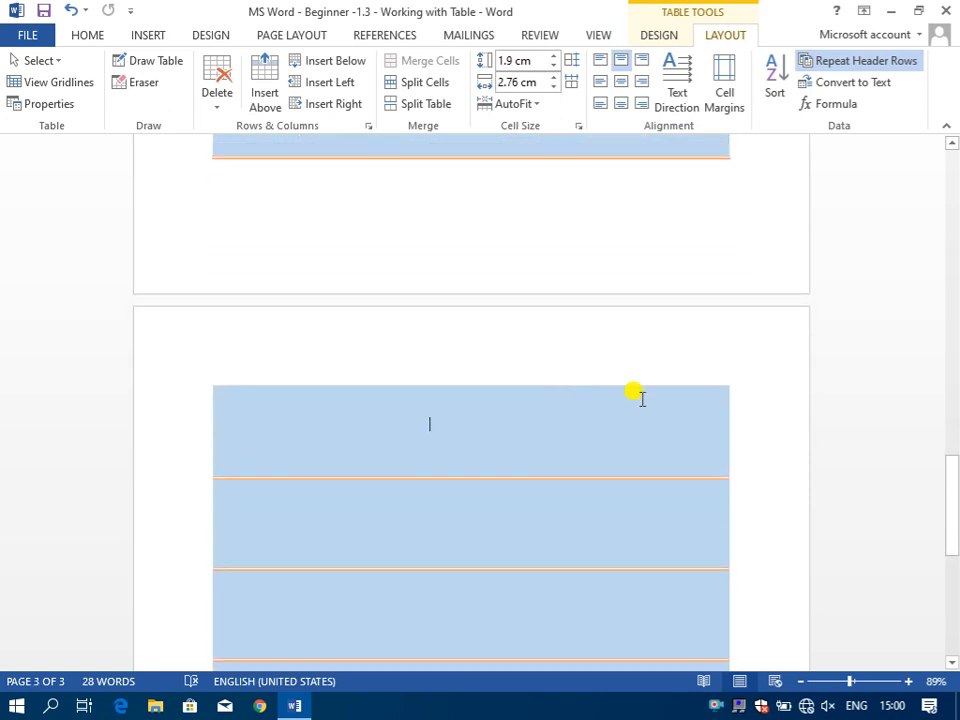
{"action": "scroll", "coordinate": [639, 394], "scroll_direction": "up", "scroll_amount": 5}
{"action": "scroll", "coordinate": [640, 398], "scroll_direction": "up", "scroll_amount": 6}
{"action": "left_click_drag", "start_coordinate": [718, 226], "coordinate": [257, 193]}
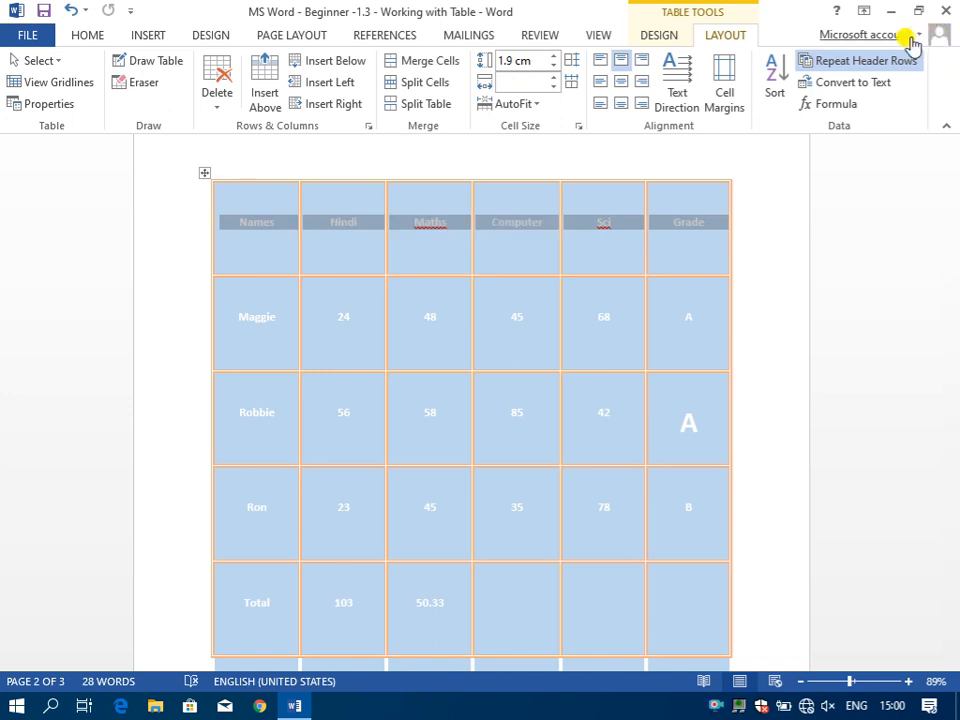
{"action": "left_click", "coordinate": [889, 60]}
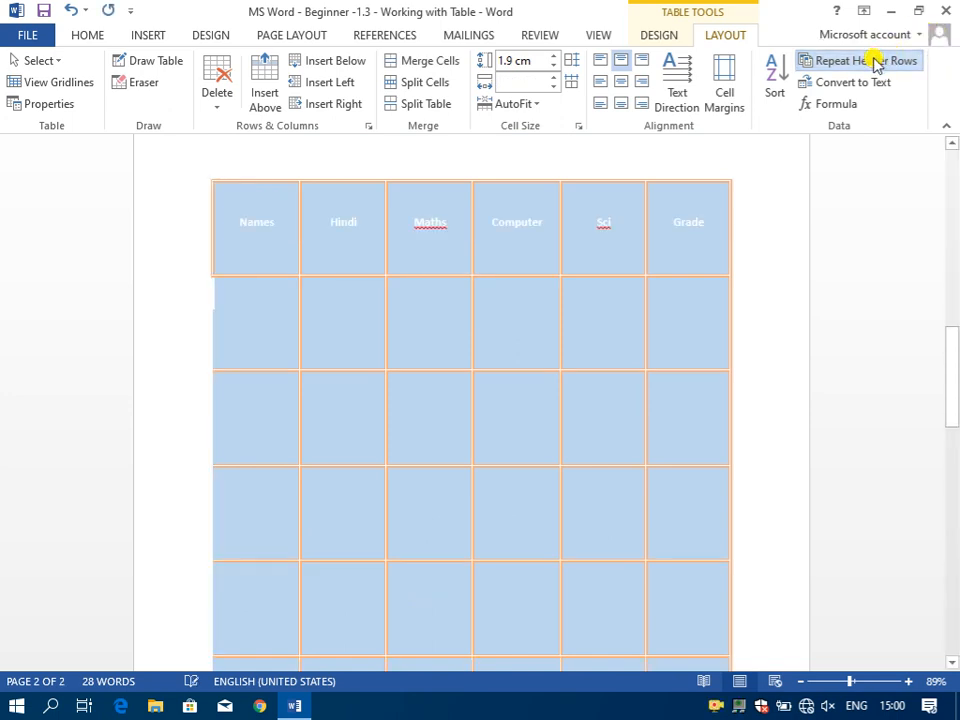
- Examine the page breaks of the marks table for the repeated header row
{"action": "scroll", "coordinate": [566, 461], "scroll_direction": "down", "scroll_amount": 3}
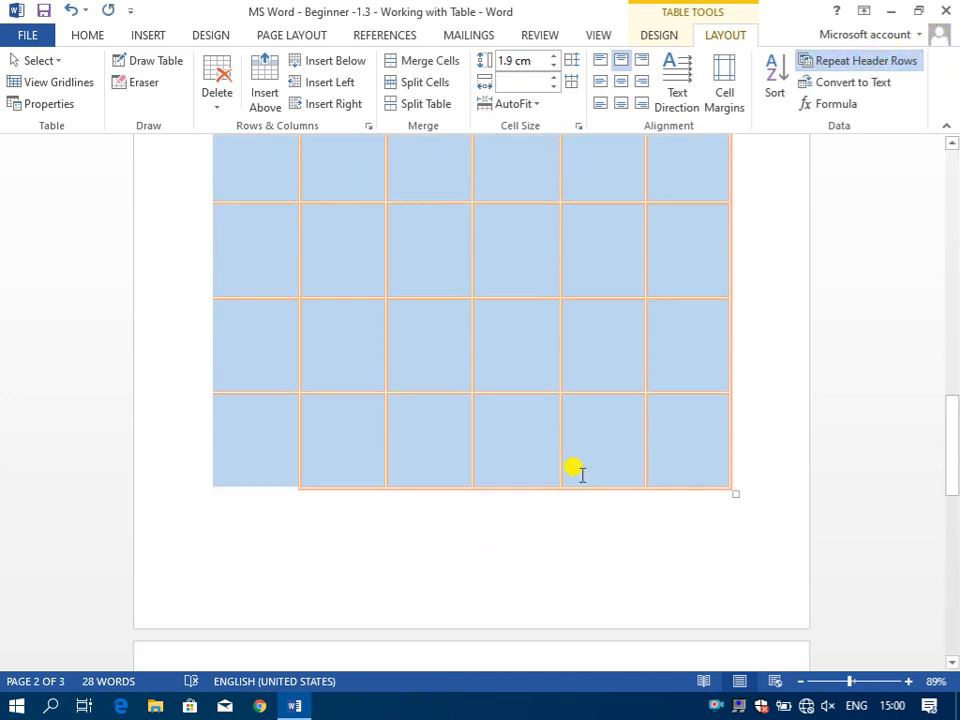
{"action": "scroll", "coordinate": [582, 474], "scroll_direction": "down", "scroll_amount": 3}
{"action": "scroll", "coordinate": [582, 474], "scroll_direction": "up", "scroll_amount": 5}
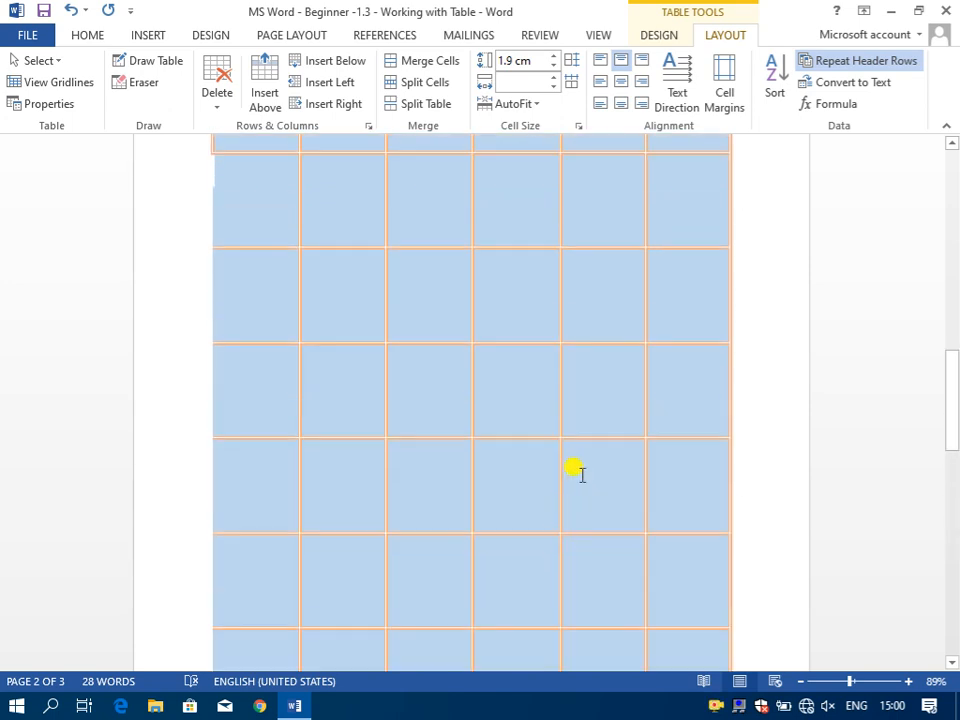
{"action": "scroll", "coordinate": [582, 474], "scroll_direction": "up", "scroll_amount": 10}
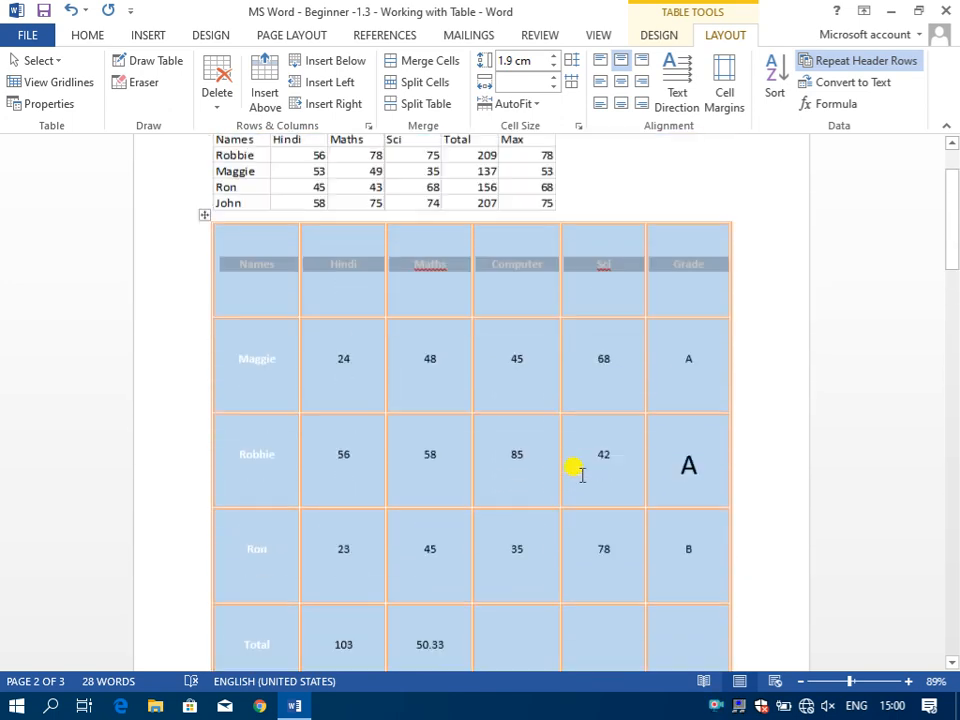
{"action": "left_click", "coordinate": [607, 368]}
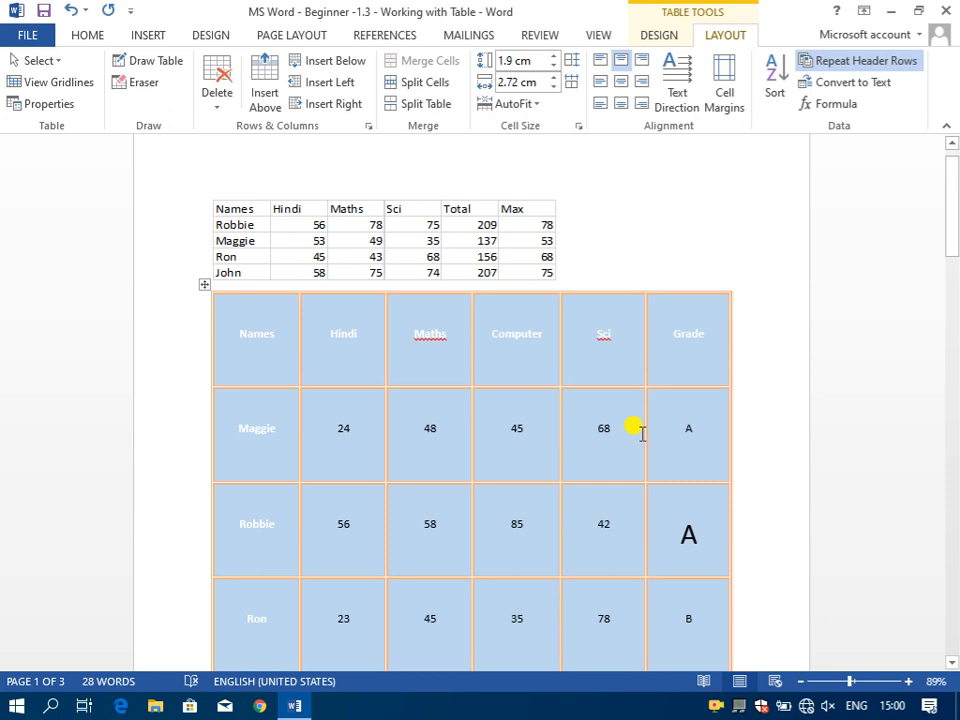
{"action": "scroll", "coordinate": [636, 428], "scroll_direction": "down", "scroll_amount": 3}
{"action": "scroll", "coordinate": [642, 432], "scroll_direction": "down", "scroll_amount": 5}
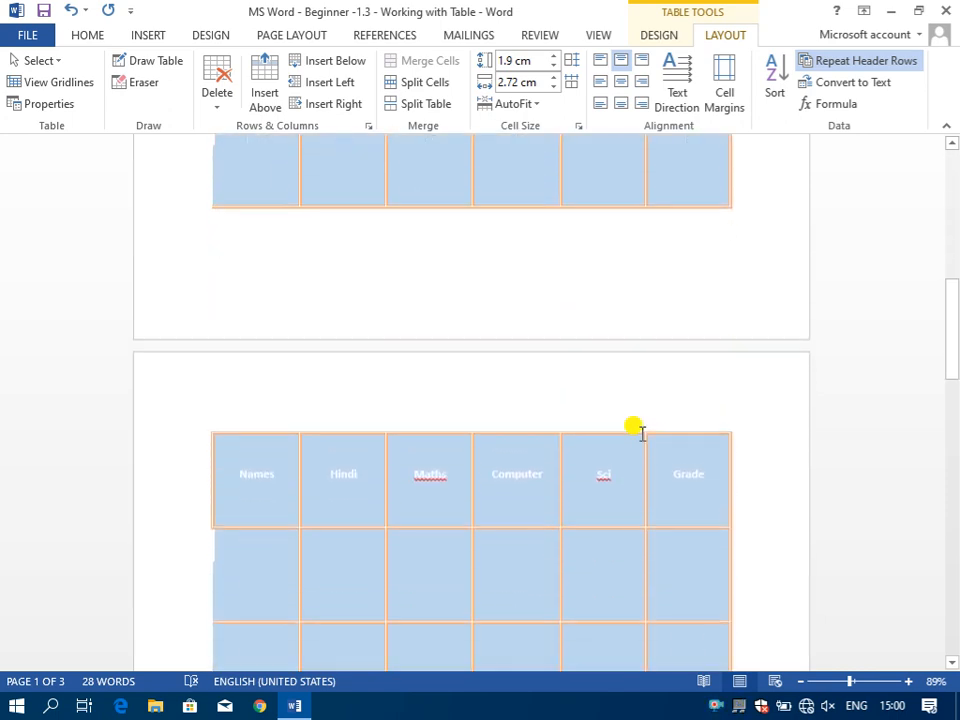
{"action": "scroll", "coordinate": [570, 535], "scroll_direction": "down", "scroll_amount": 3}
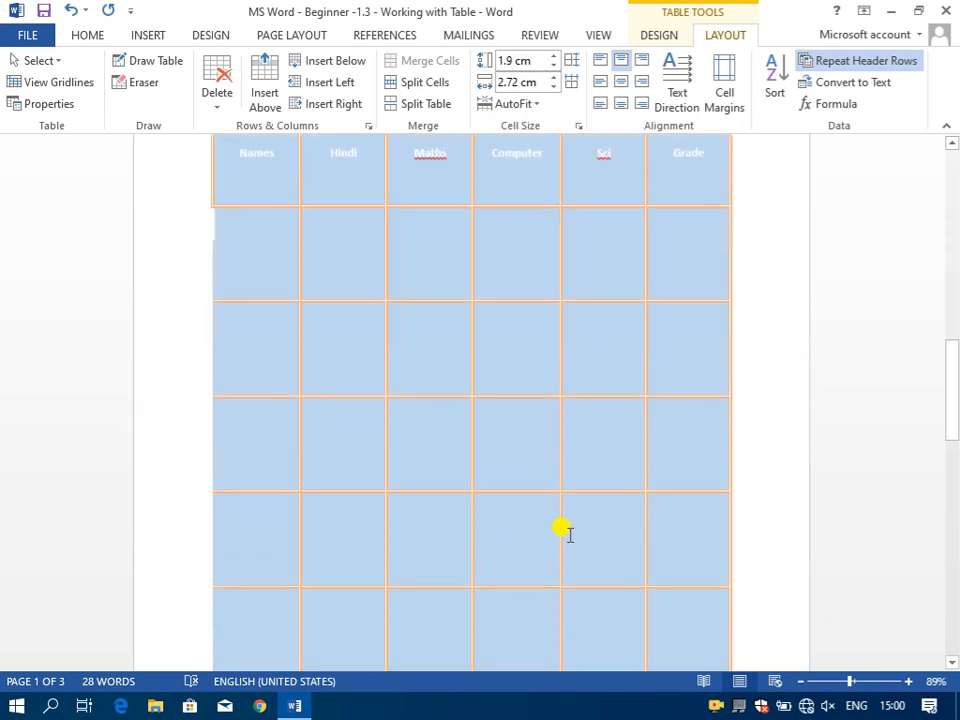
- Add more empty rows after the last cell of the marks table until it extends onto a fourth page
{"action": "left_click", "coordinate": [598, 456]}
{"action": "scroll", "coordinate": [599, 456], "scroll_direction": "down", "scroll_amount": 3}
{"action": "left_click", "coordinate": [680, 493]}
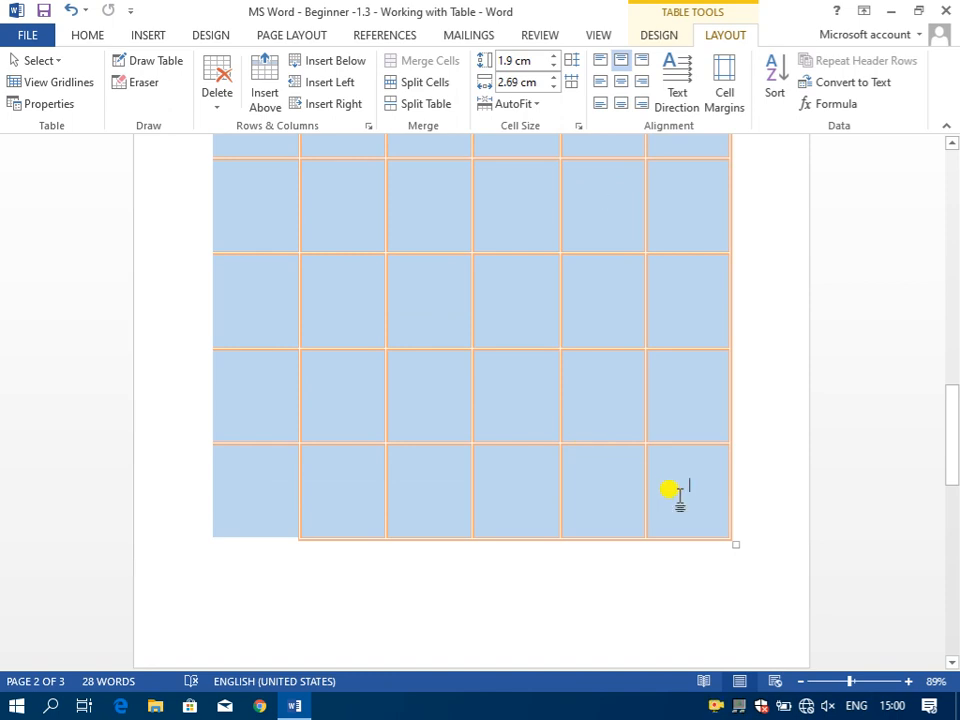
{"action": "key", "text": "Tab"}
{"action": "key", "text": "Tab"}
{"action": "key", "text": "Tab"}
{"action": "key", "text": "Tab"}
{"action": "key", "text": "Tab"}
{"action": "key", "text": "Tab"}
{"action": "key", "text": "Tab"}
{"action": "key", "text": "Tab"}
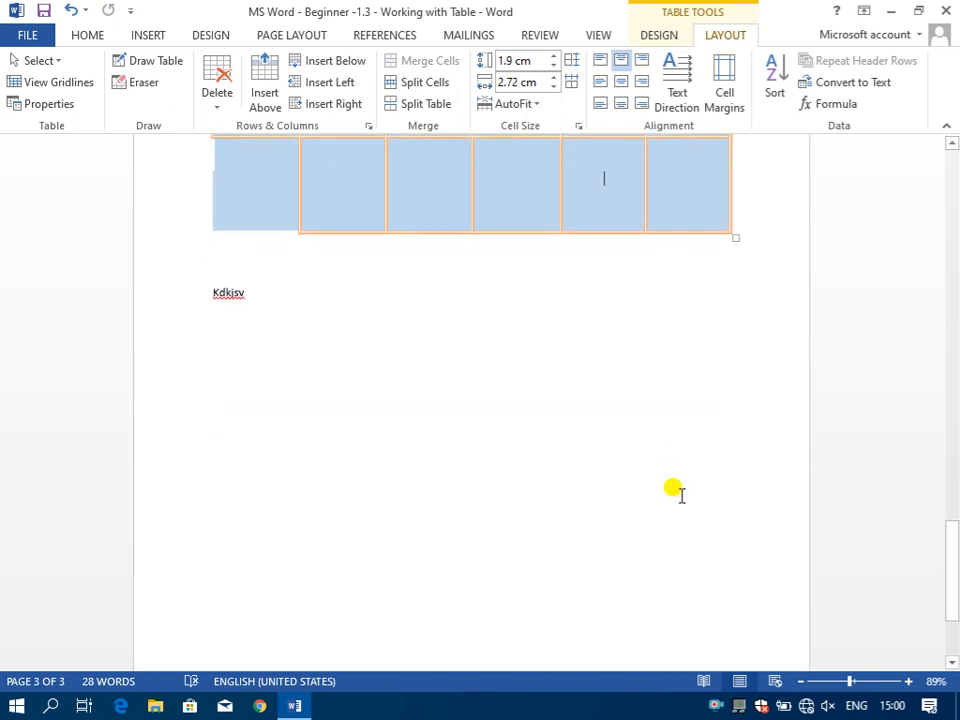
{"action": "key", "text": "Tab"}
{"action": "key", "text": "Tab"}
{"action": "key", "text": "Tab"}
{"action": "key", "text": "Tab"}
{"action": "key", "text": "Tab"}
{"action": "key", "text": "Tab"}
{"action": "key", "text": "Tab"}
{"action": "key", "text": "Tab"}
{"action": "key", "text": "Tab"}
{"action": "key", "text": "Tab"}
{"action": "key", "text": "Tab"}
{"action": "key", "text": "Tab"}
{"action": "key", "text": "Tab"}
{"action": "key", "text": "Tab"}
{"action": "key", "text": "Tab"}
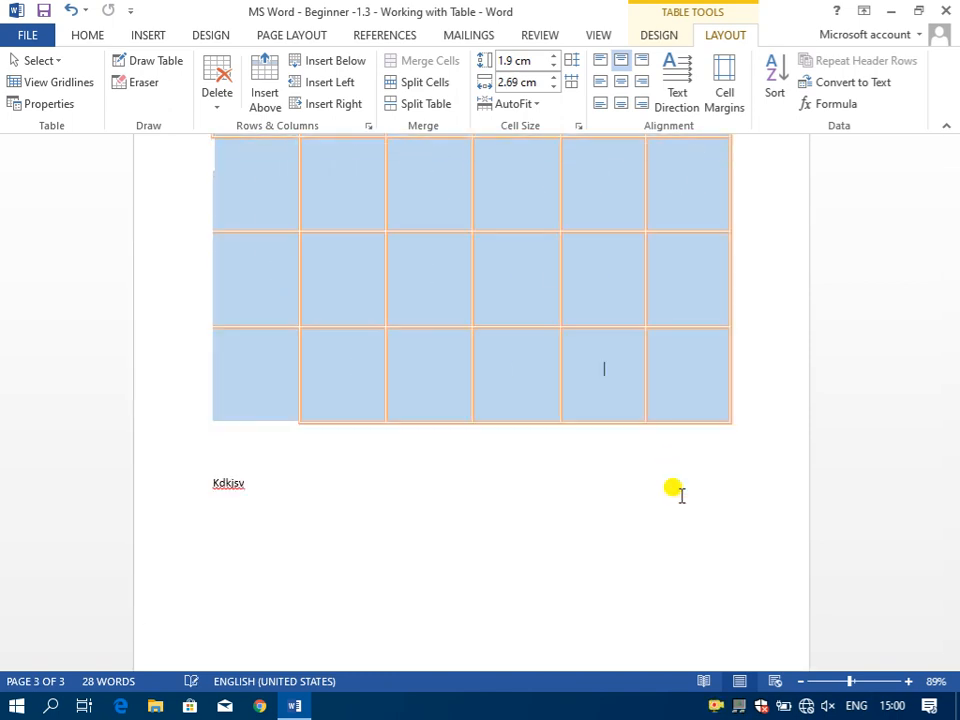
{"action": "key", "text": "Tab"}
{"action": "key", "text": "Tab"}
{"action": "key", "text": "Tab"}
{"action": "key", "text": "Tab"}
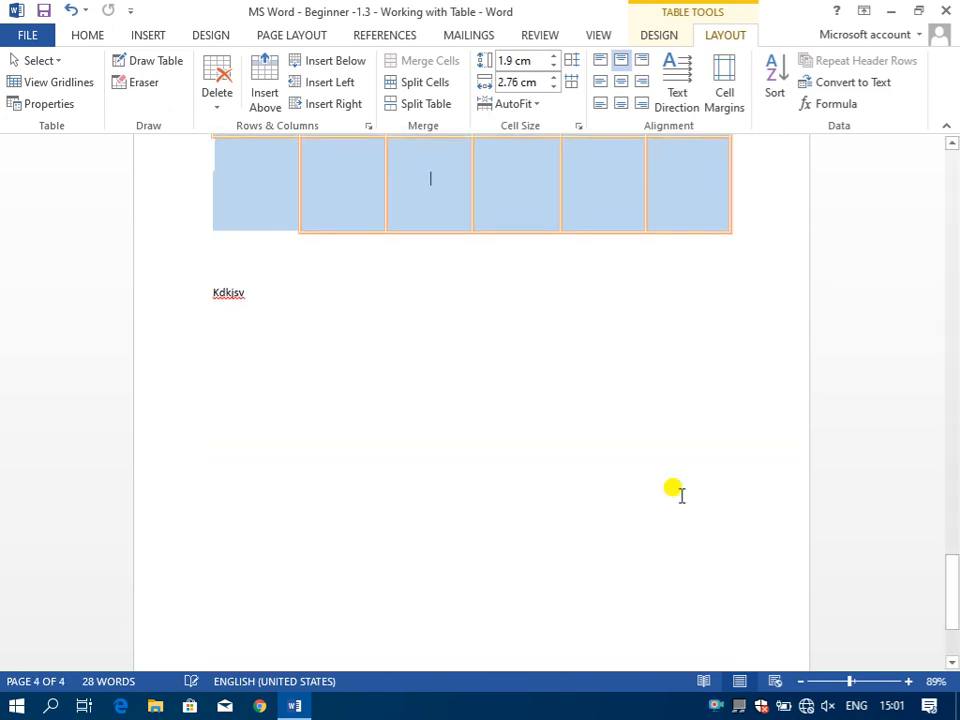
- Clear the contents of the entire marks table and delete the table itself from the document
{"action": "scroll", "coordinate": [645, 454], "scroll_direction": "up", "scroll_amount": 3}
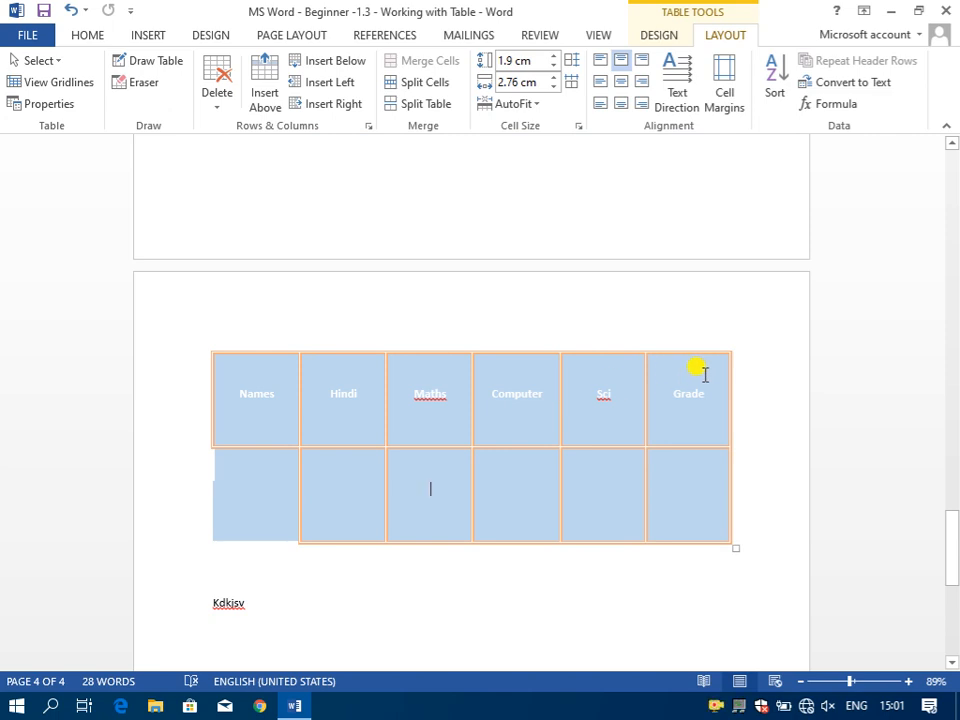
{"action": "scroll", "coordinate": [705, 374], "scroll_direction": "up", "scroll_amount": 5}
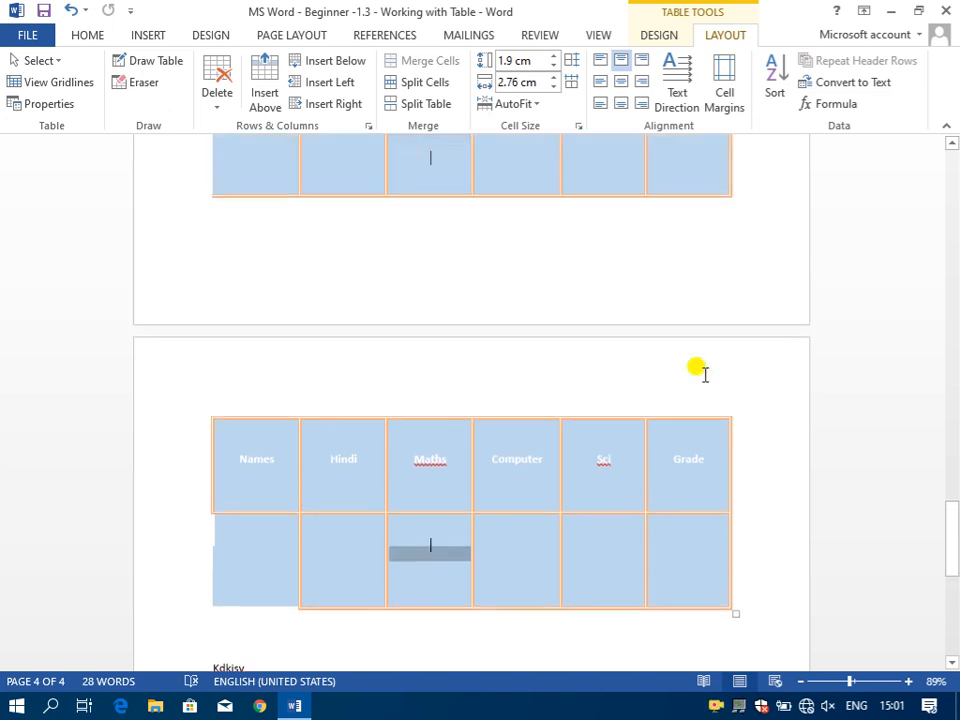
{"action": "scroll", "coordinate": [705, 374], "scroll_direction": "up", "scroll_amount": 5}
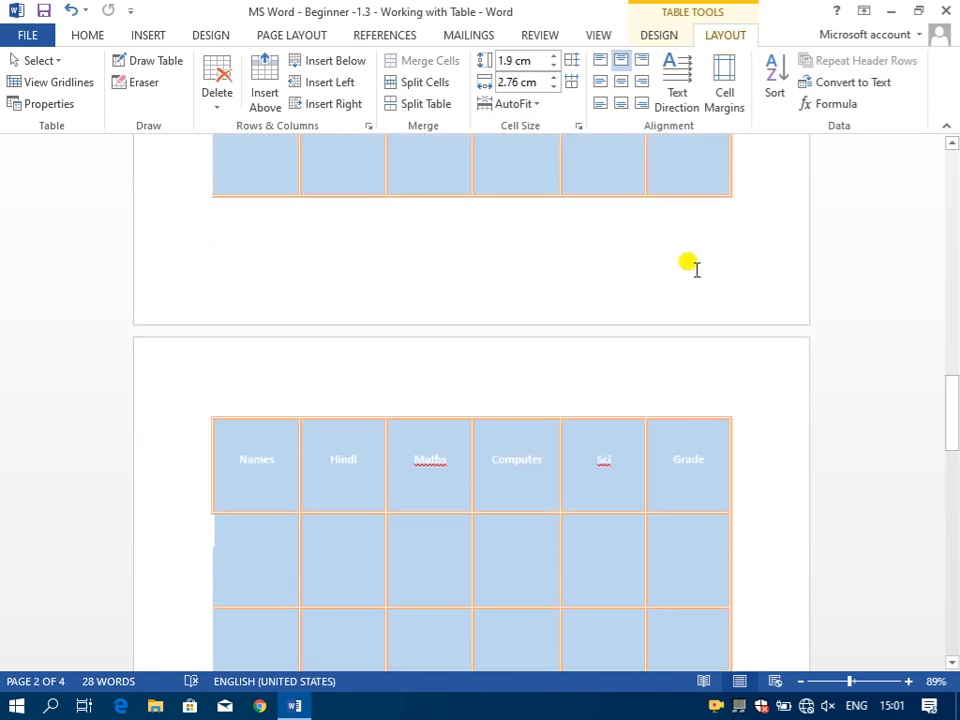
{"action": "scroll", "coordinate": [690, 266], "scroll_direction": "up", "scroll_amount": 10}
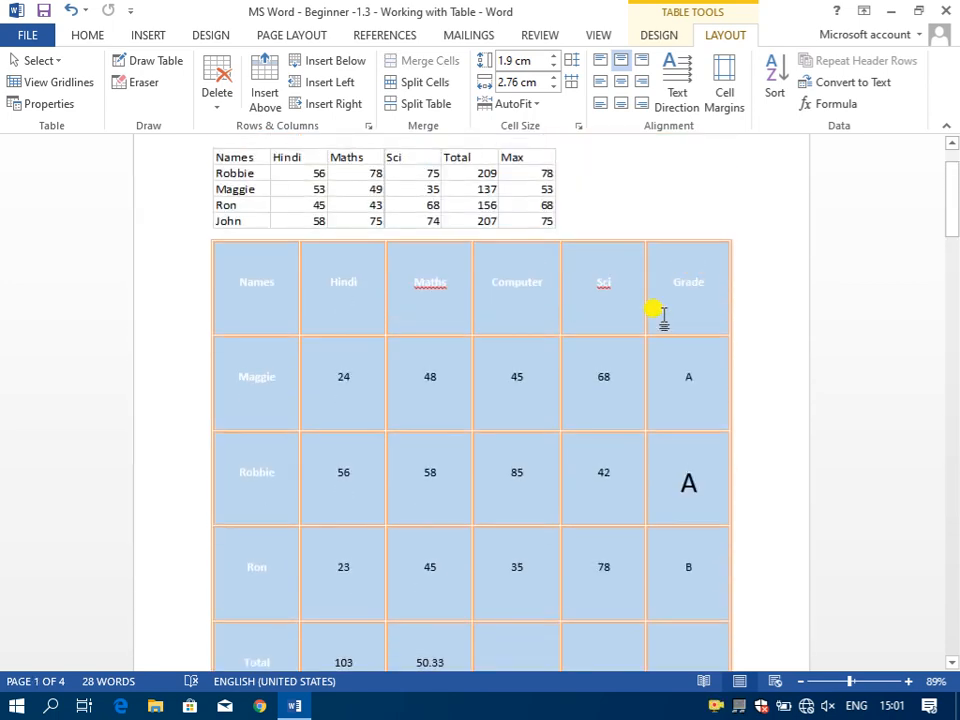
{"action": "left_click", "coordinate": [606, 408]}
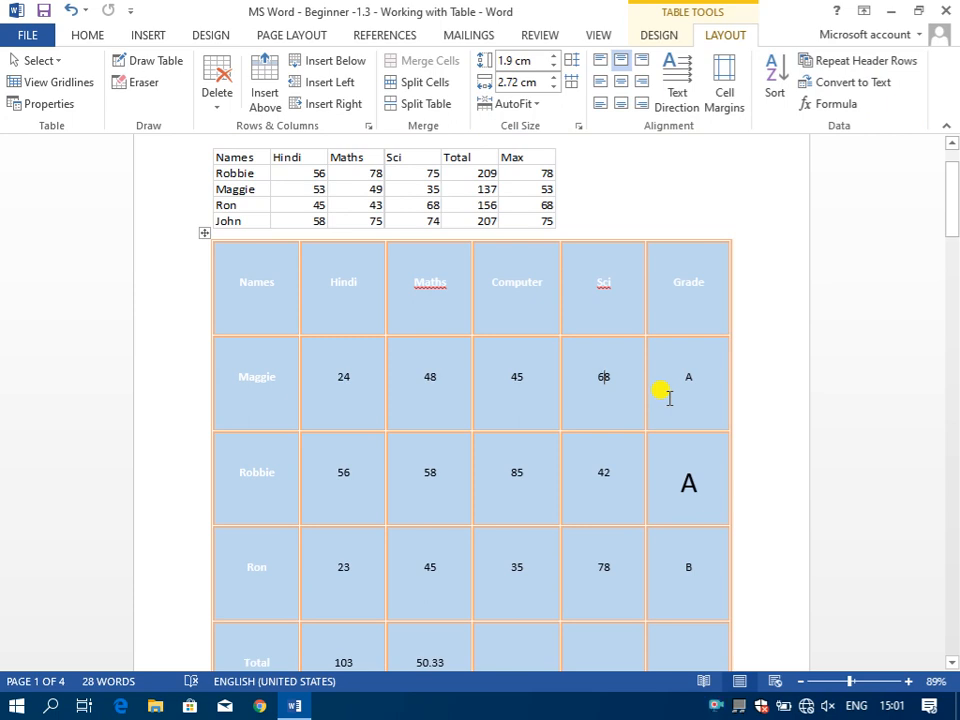
{"action": "left_click", "coordinate": [201, 233]}
{"action": "key", "text": "Delete"}
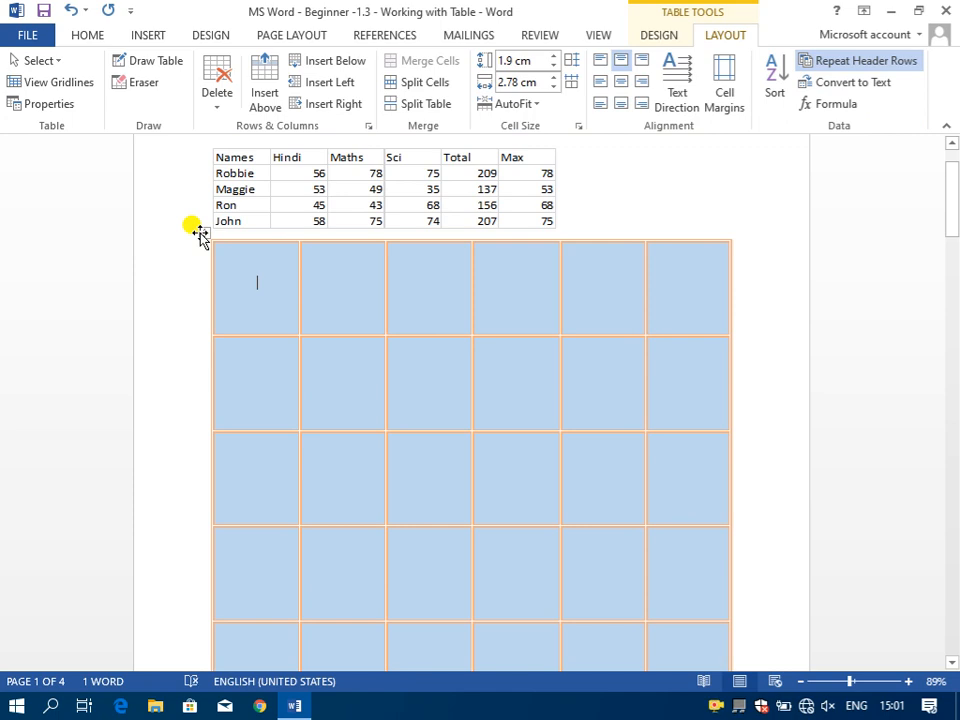
{"action": "left_click", "coordinate": [201, 233]}
{"action": "key", "text": "BackSpace"}
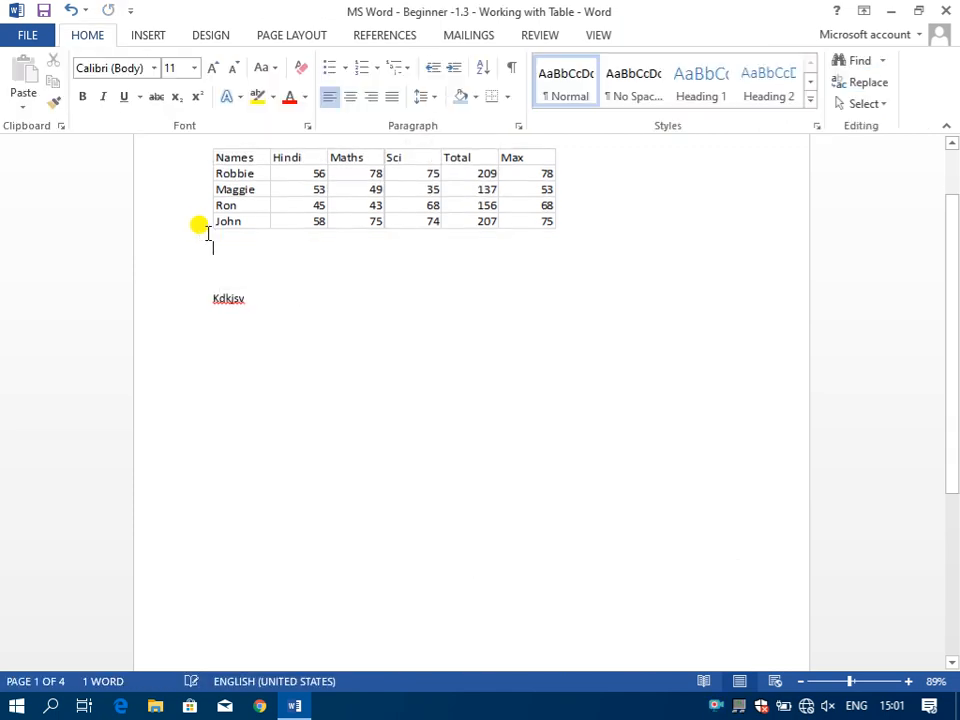
- Delete the leftover Kdkjsv text and the blank lines below the embedded marks worksheet
{"action": "left_click_drag", "start_coordinate": [207, 248], "coordinate": [260, 334]}
{"action": "key", "text": "Delete"}
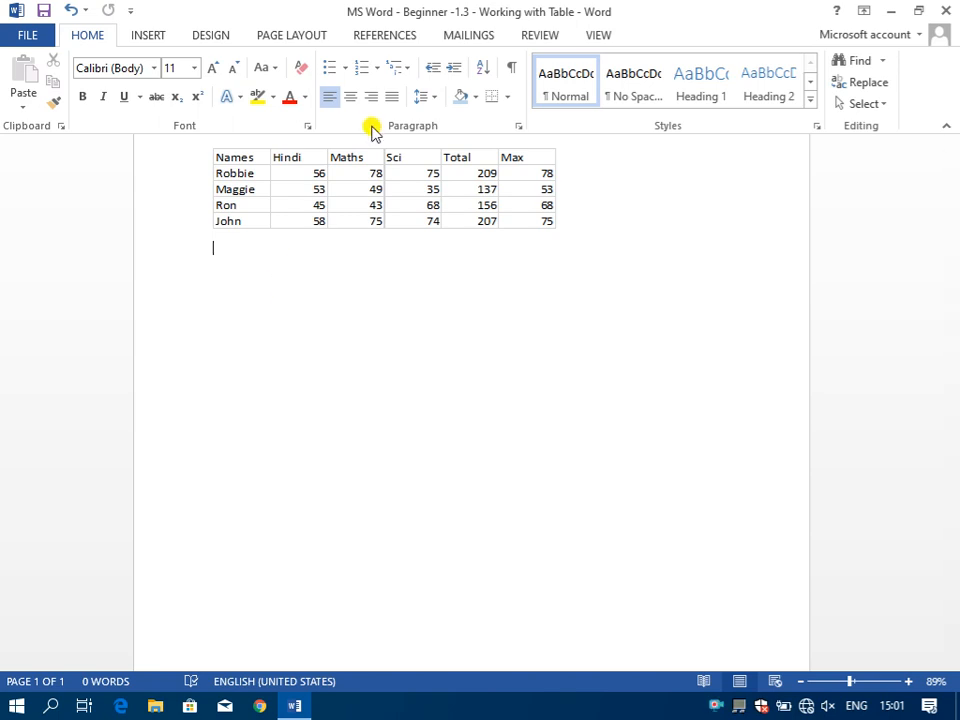
{"action": "scroll", "coordinate": [370, 158], "scroll_direction": "up", "scroll_amount": 2}
{"action": "left_click", "coordinate": [231, 239]}
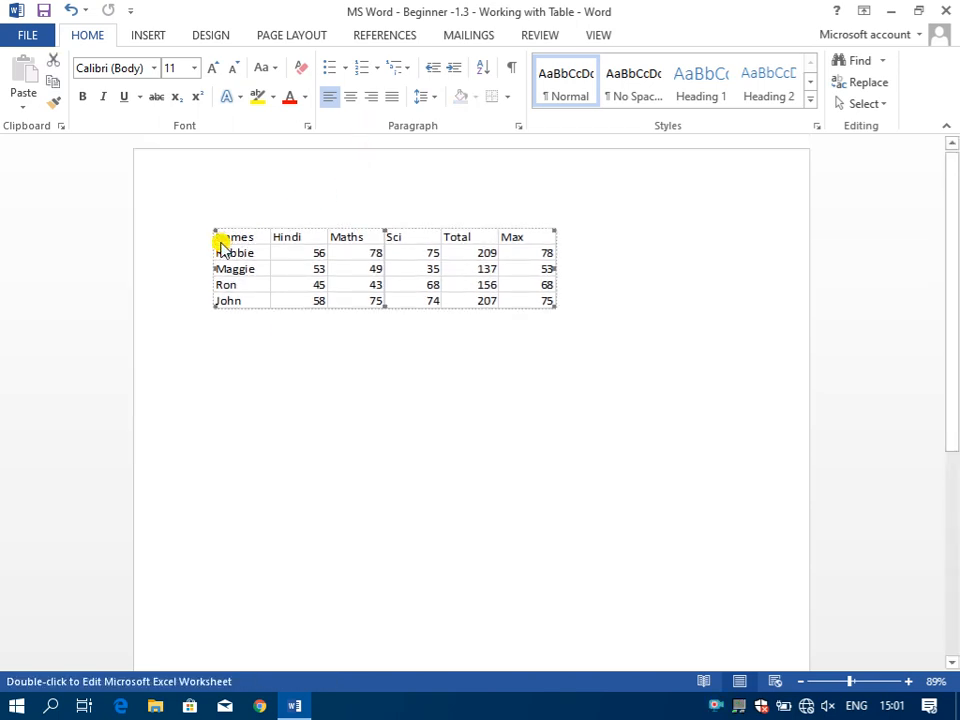
- Insert a table with three columns and three rows directly below the embedded marks worksheet
{"action": "left_click", "coordinate": [259, 338]}
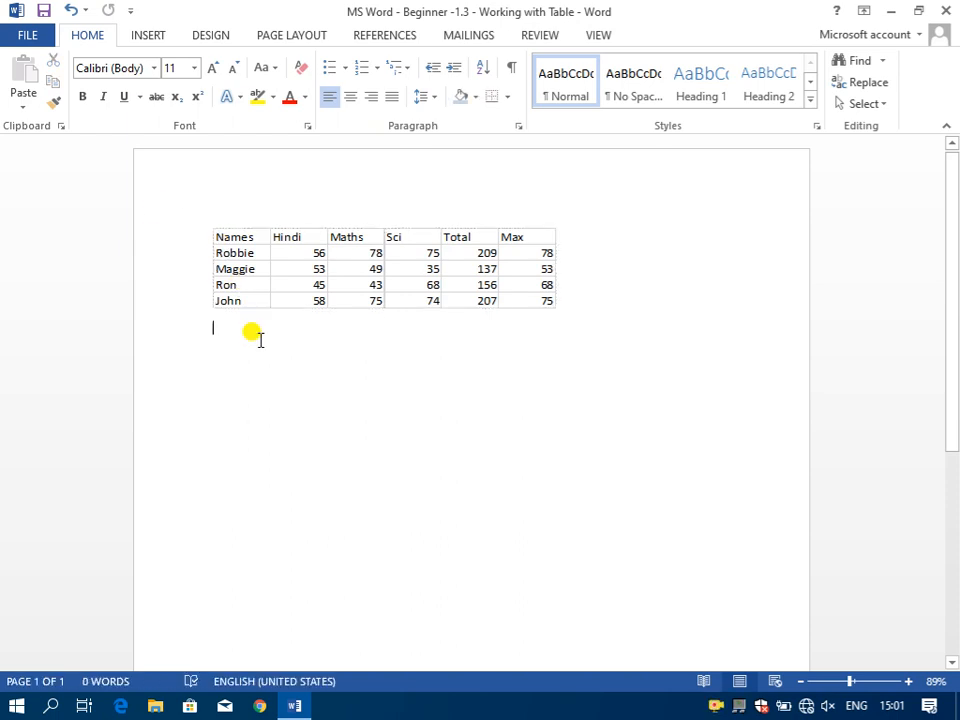
{"action": "left_click", "coordinate": [146, 35]}
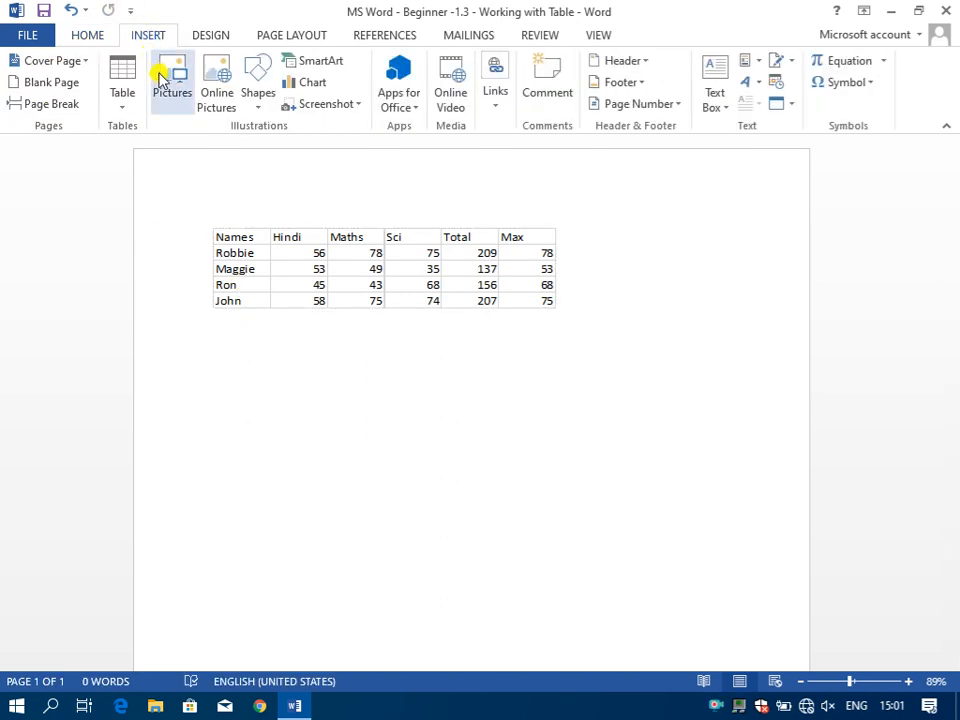
{"action": "left_click", "coordinate": [122, 80]}
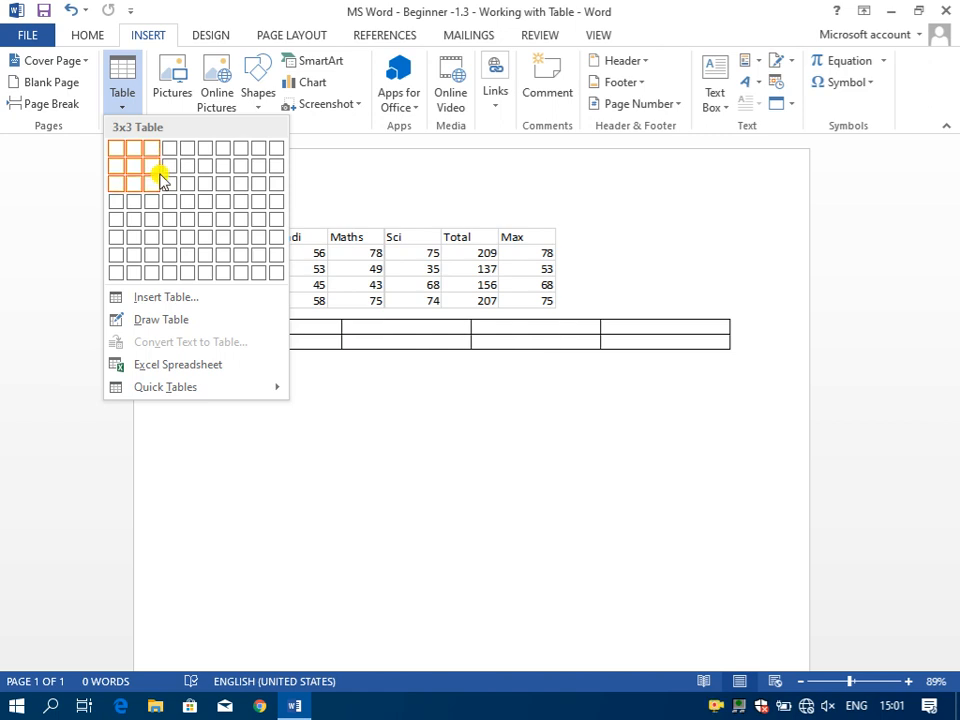
{"action": "left_click", "coordinate": [157, 183]}
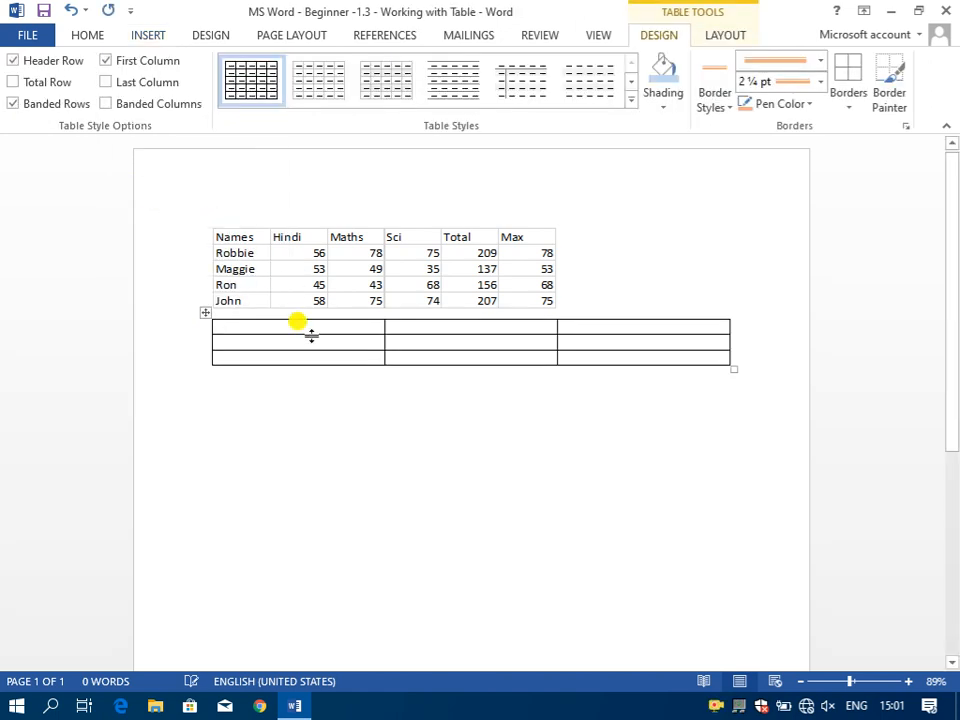
- Enter the headings Names, Hin and Maths in the first row of the new table
{"action": "type", "text": "Names"}
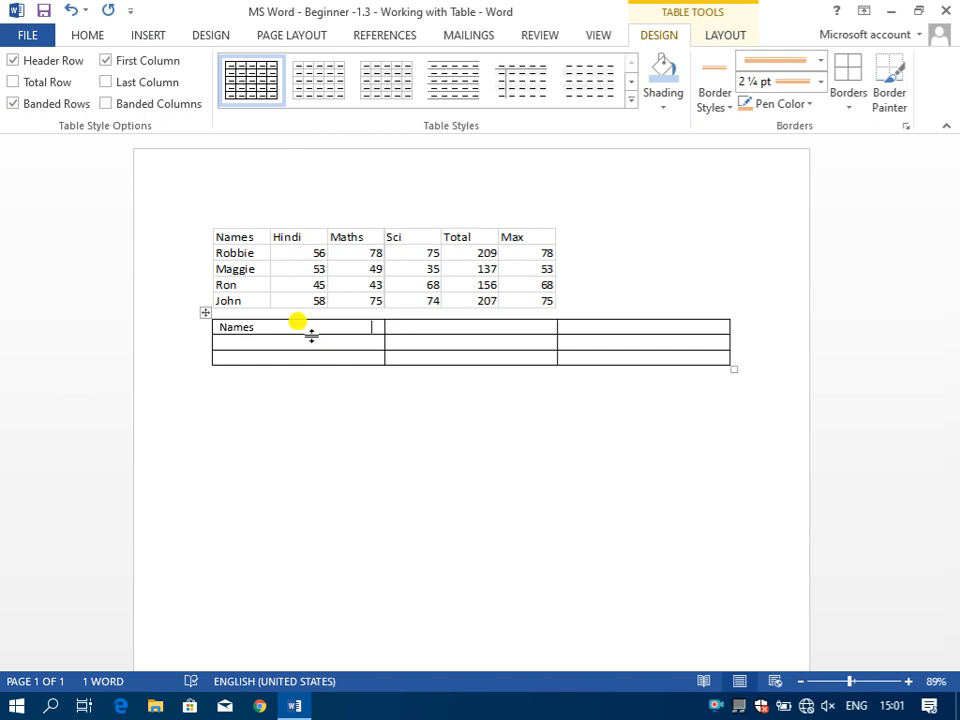
{"action": "key", "text": "Tab"}
{"action": "type", "text": "Hin"}
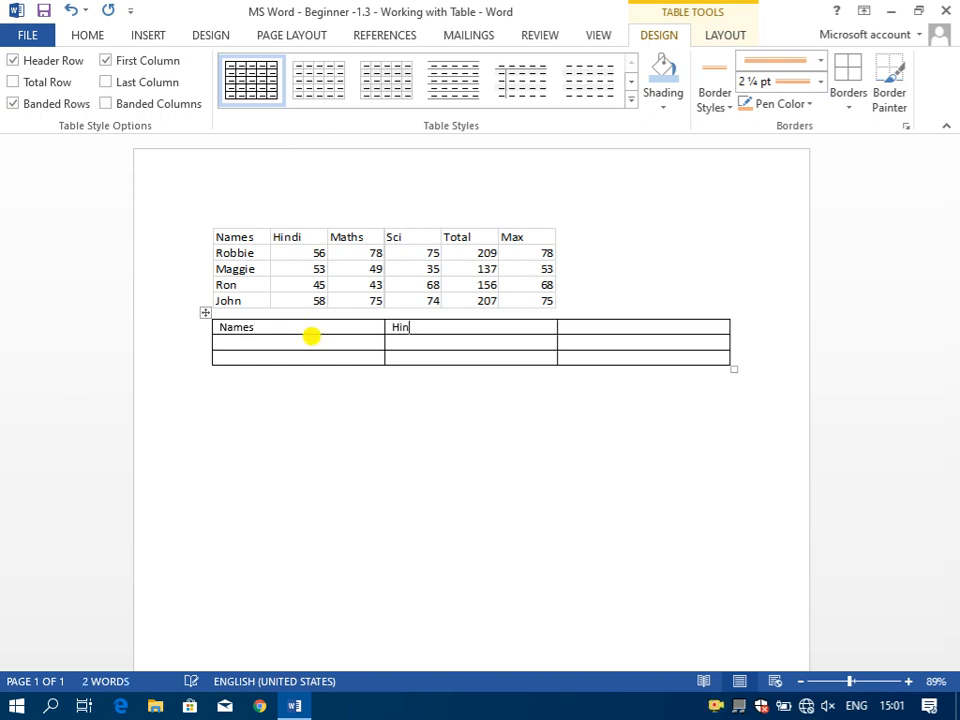
{"action": "key", "text": "Tab"}
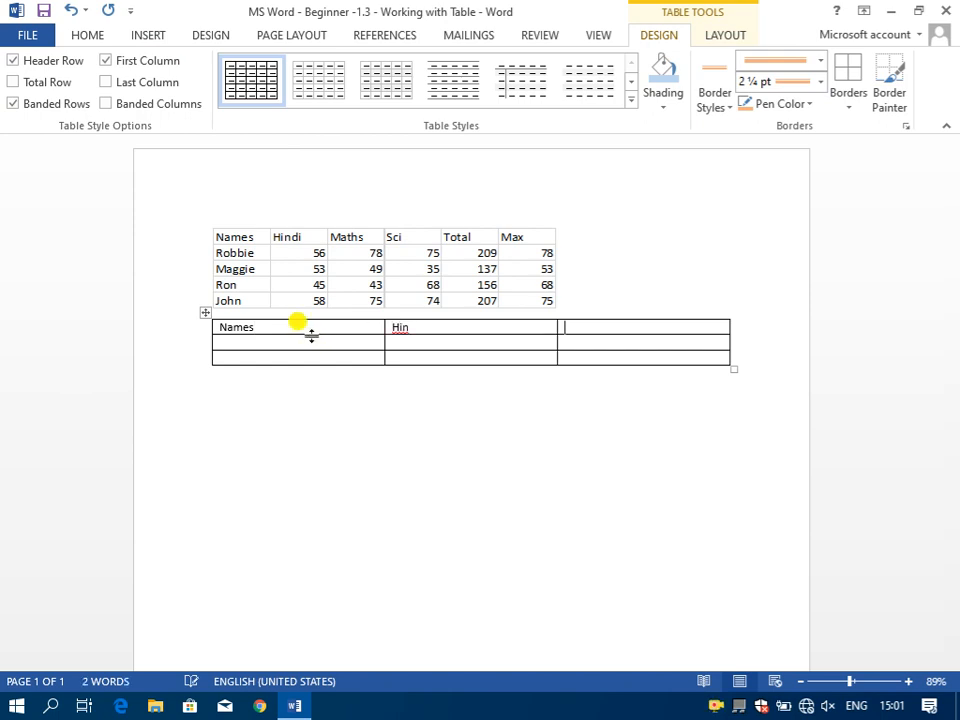
{"action": "type", "text": "Maths"}
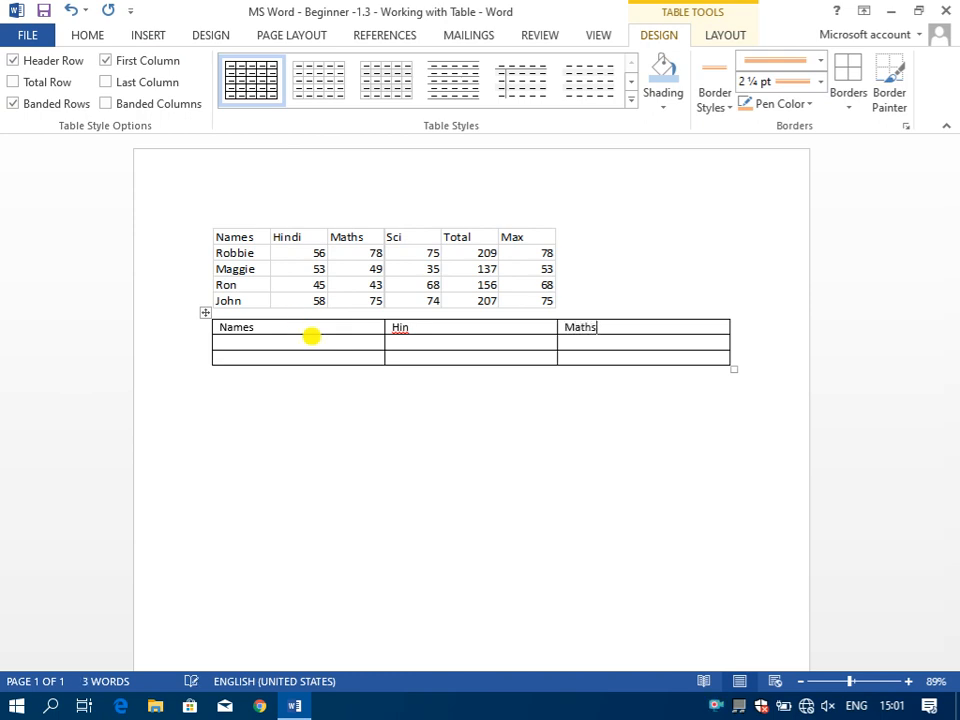
- Enter A and B in the Names column of the new table
{"action": "key", "text": "Tab"}
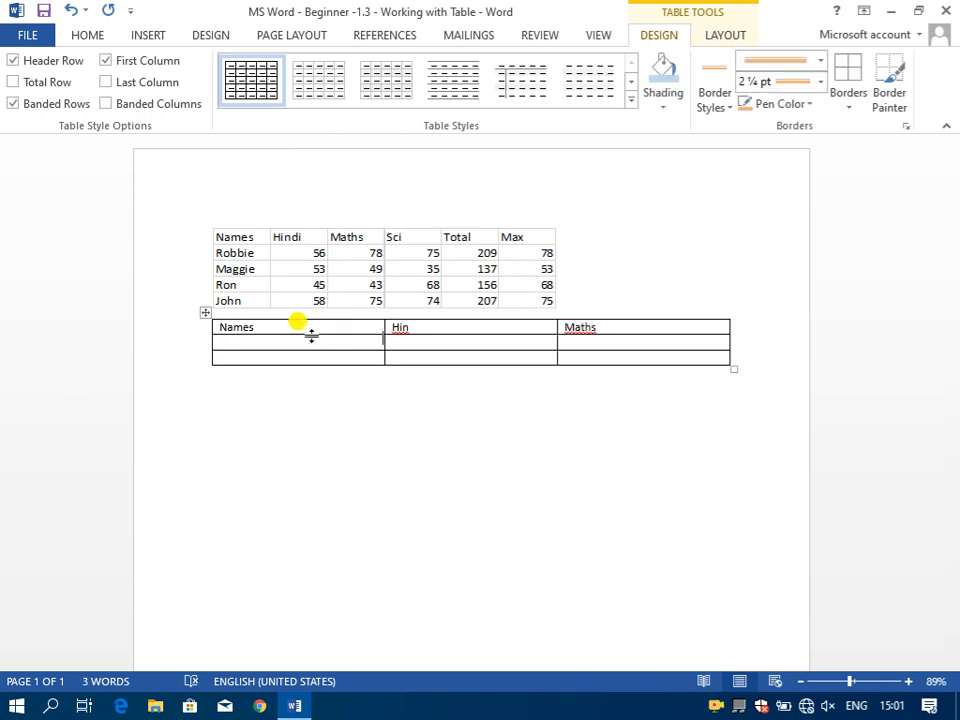
{"action": "type", "text": "A"}
{"action": "key", "text": "Down"}
{"action": "type", "text": "B"}
{"action": "key", "text": "Tab"}
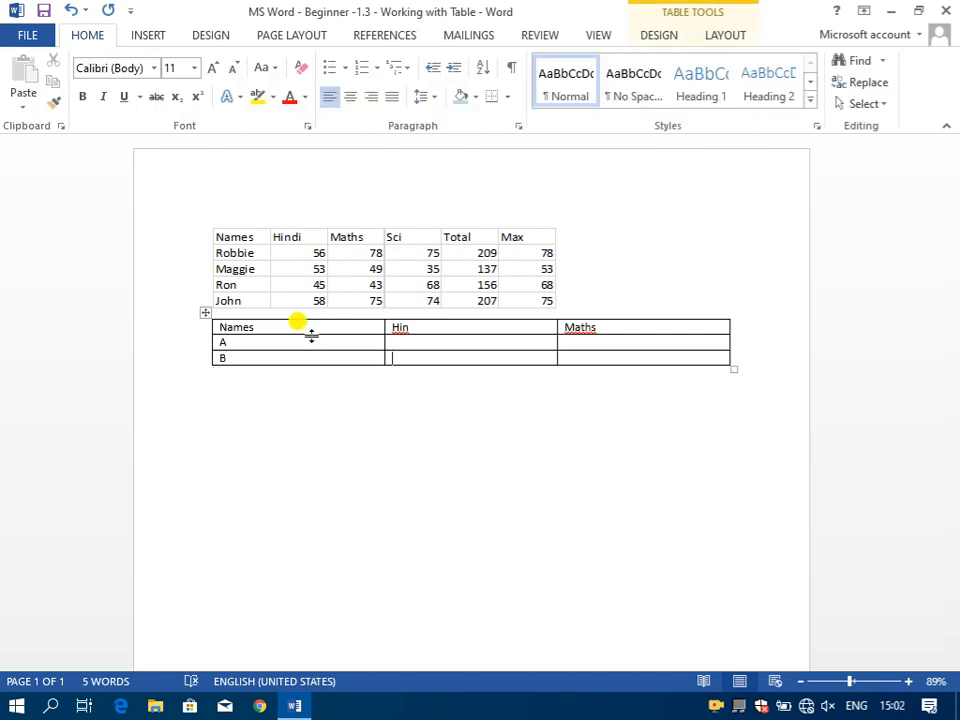
- Fill in the marks for A and B: 56 and 45 under Hin, 78 and 98 under Maths
{"action": "key", "text": "Up"}
{"action": "type", "text": "56"}
{"action": "key", "text": "Return"}
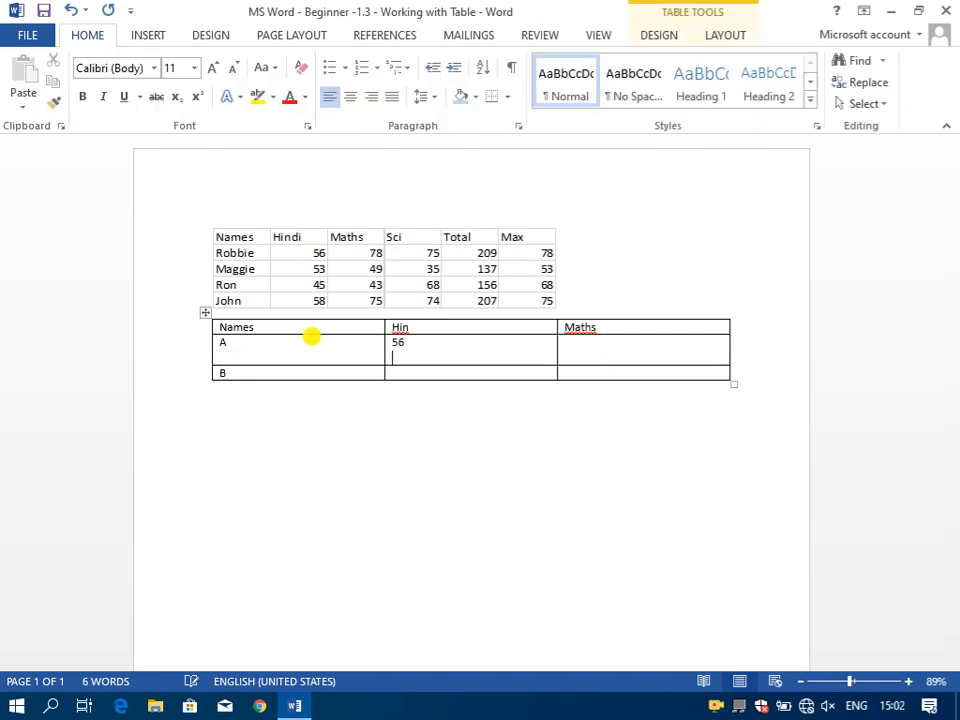
{"action": "key", "text": "BackSpace"}
{"action": "key", "text": "Down"}
{"action": "type", "text": "45"}
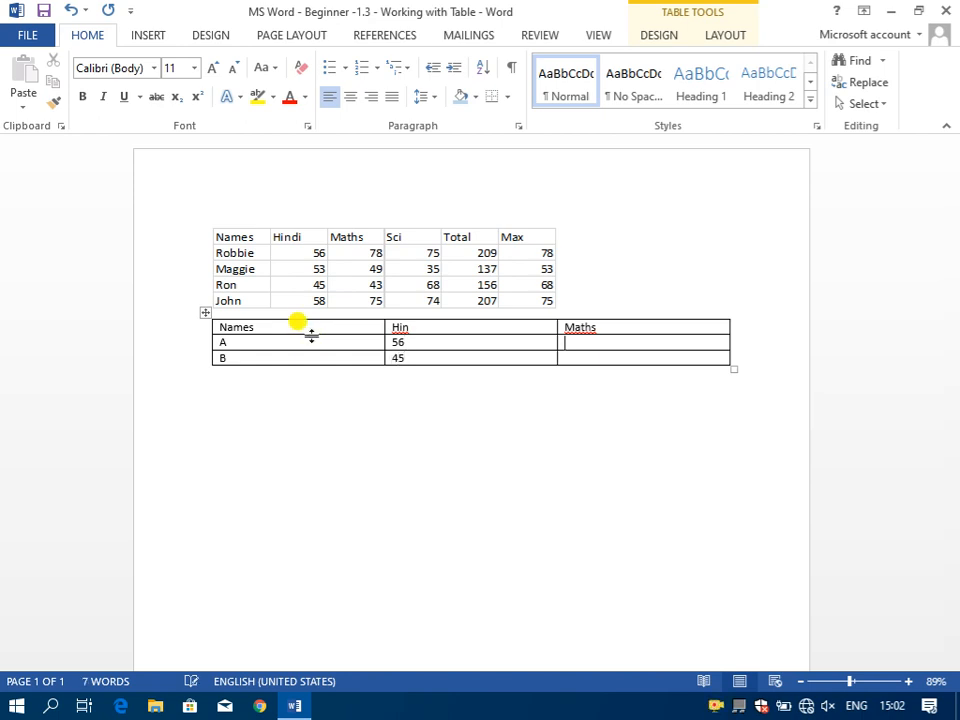
{"action": "type", "text": "78"}
{"action": "key", "text": "Down"}
{"action": "type", "text": "98"}
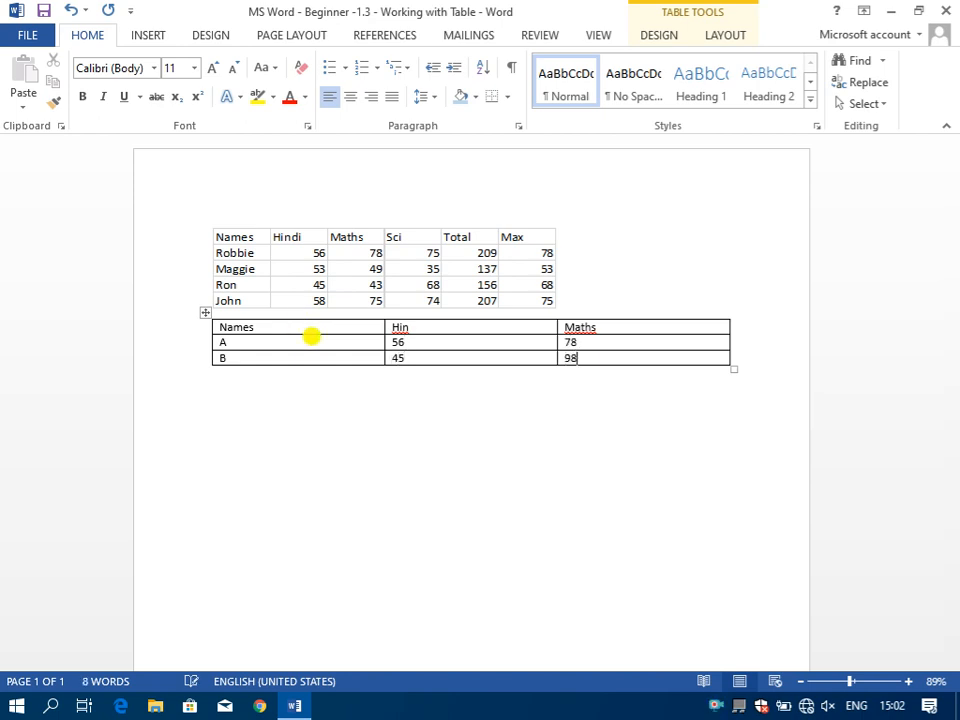
- Convert the Names, Hin and Maths table to text separated by commas
{"action": "key", "text": "Left"}
{"action": "key", "text": "Left"}
{"action": "key", "text": "Left"}
{"action": "key", "text": "Left"}
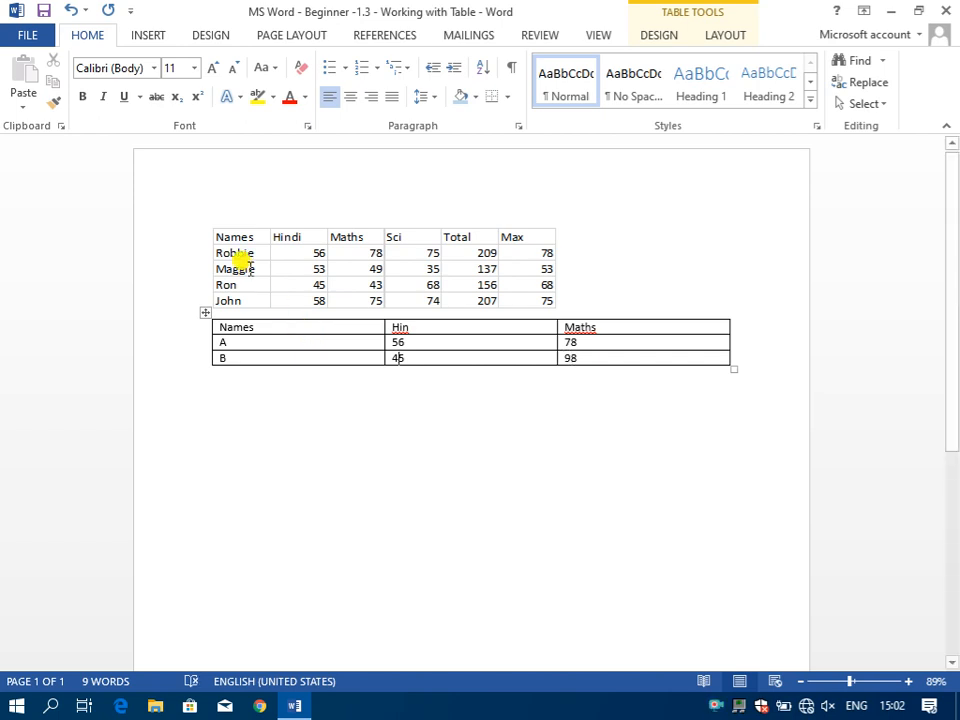
{"action": "left_click", "coordinate": [735, 36]}
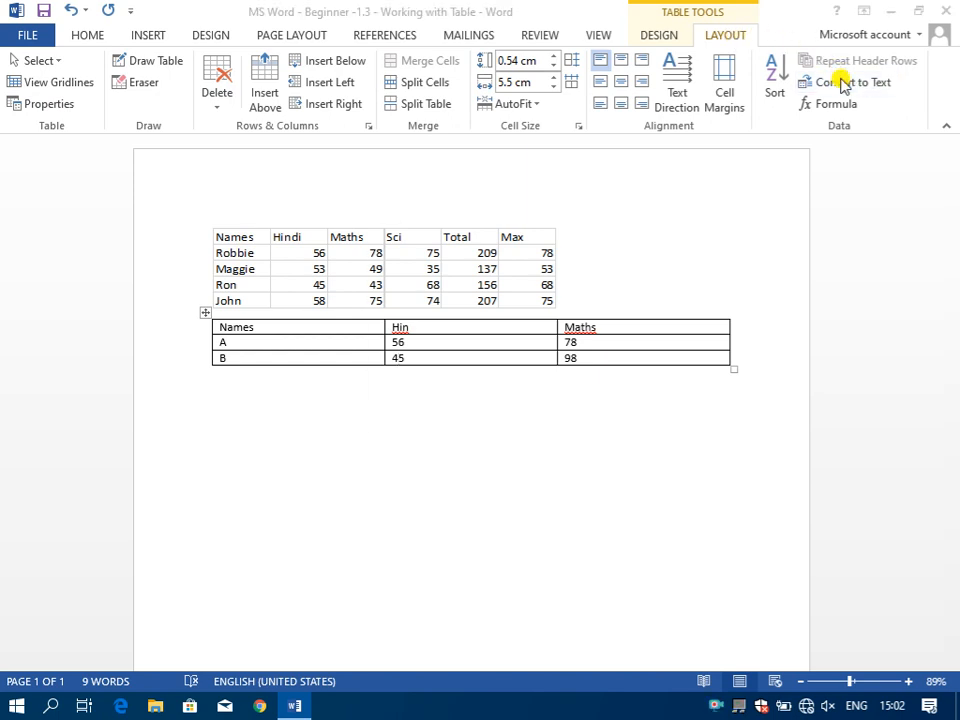
{"action": "left_click", "coordinate": [845, 83]}
{"action": "left_click_drag", "start_coordinate": [426, 244], "coordinate": [261, 262]}
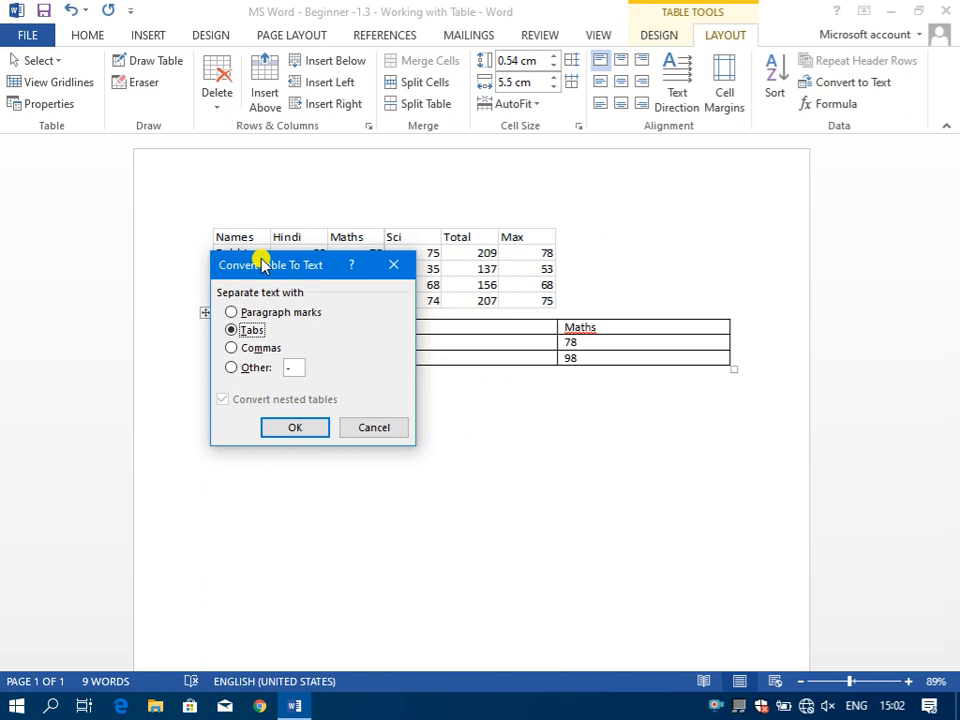
{"action": "left_click", "coordinate": [238, 348]}
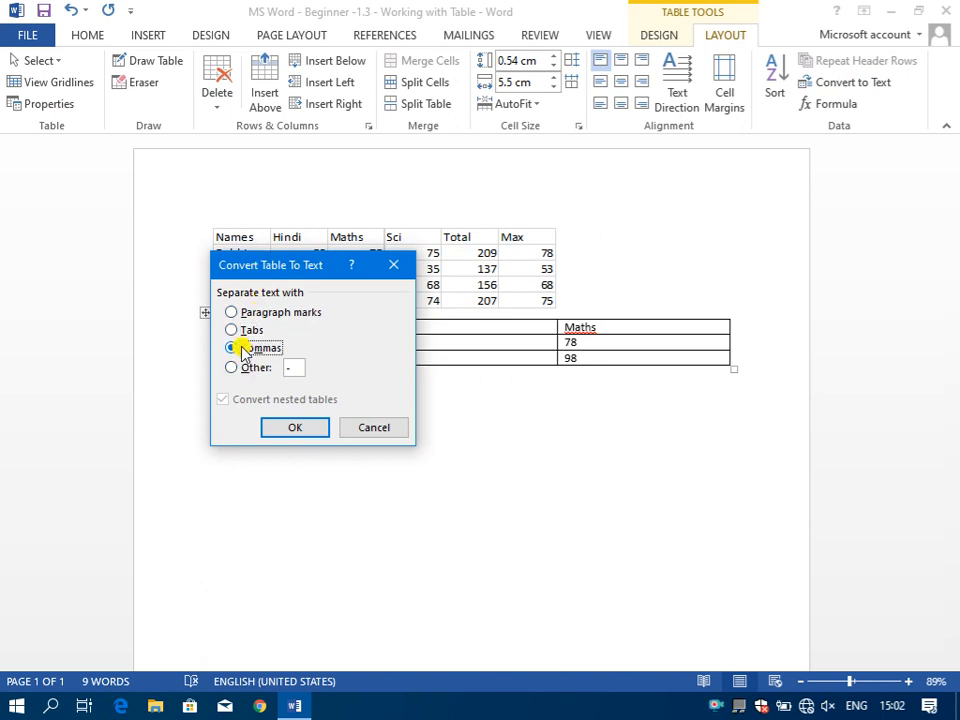
{"action": "left_click", "coordinate": [292, 428]}
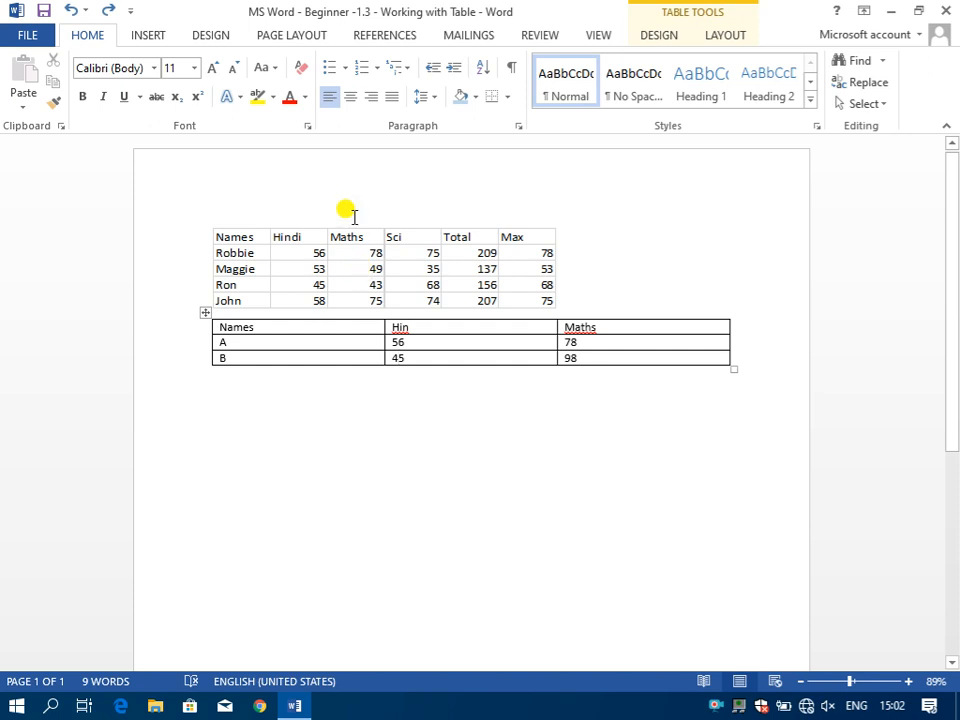
- Convert the Names, Hin and Maths table to text with a colon as custom separator, and undo the conversion
{"action": "left_click", "coordinate": [731, 35]}
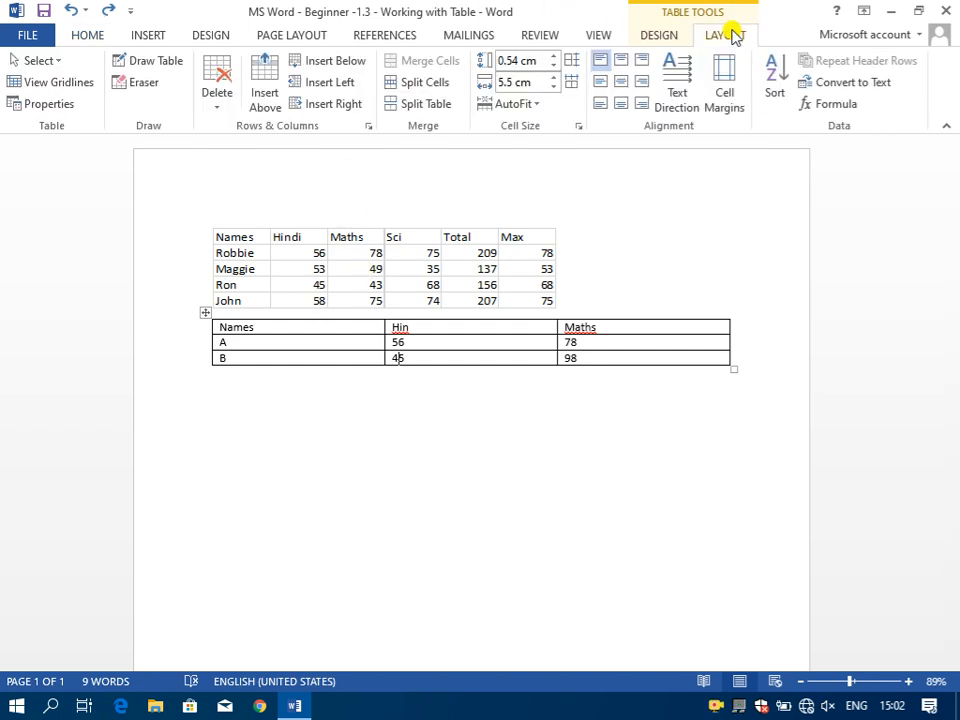
{"action": "left_click", "coordinate": [842, 82]}
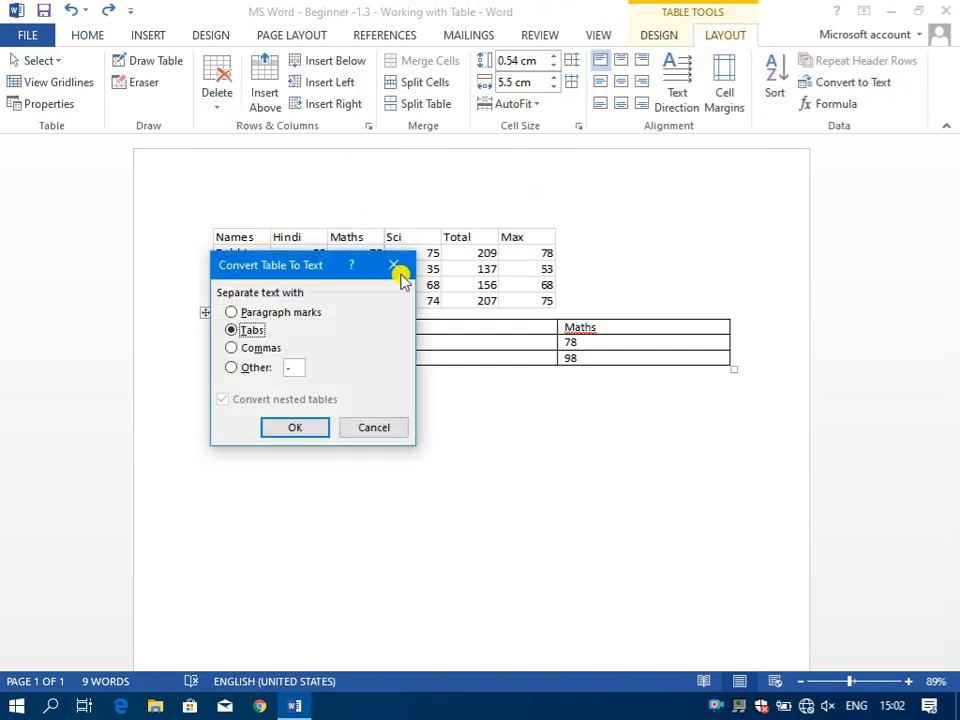
{"action": "left_click", "coordinate": [238, 368]}
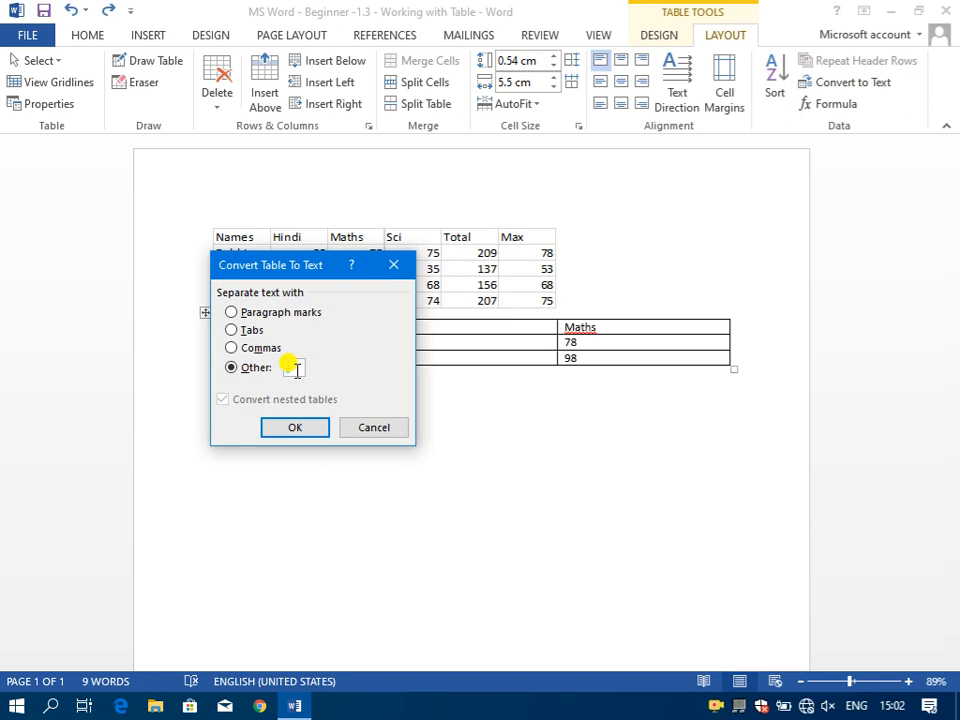
{"action": "left_click", "coordinate": [296, 370]}
{"action": "type", "text": ":"}
{"action": "key", "text": "Return"}
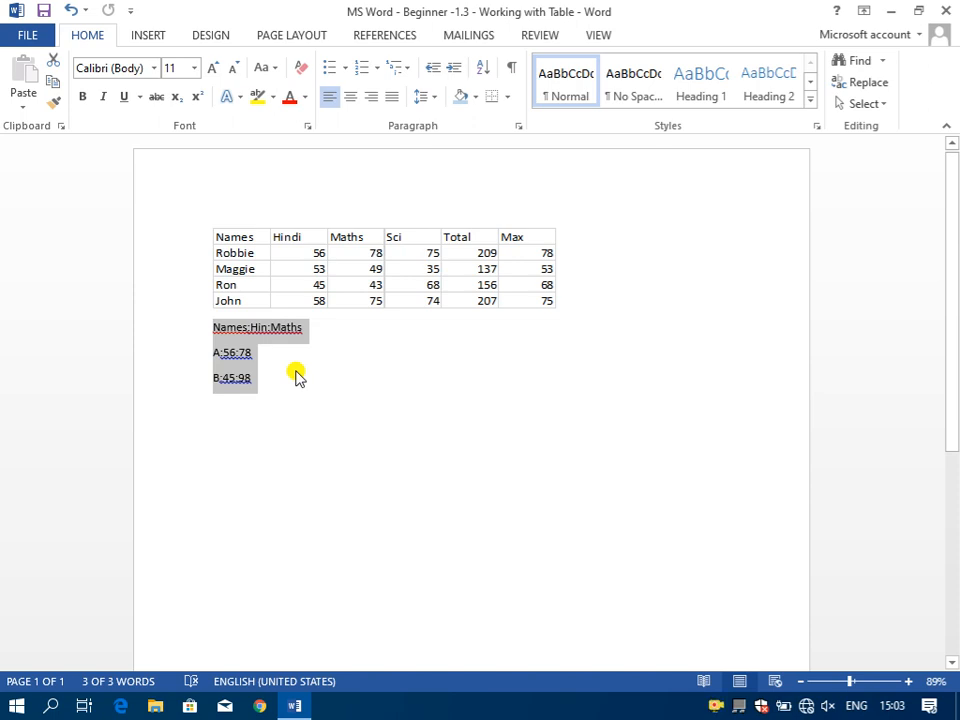
{"action": "key", "text": "ctrl+z"}
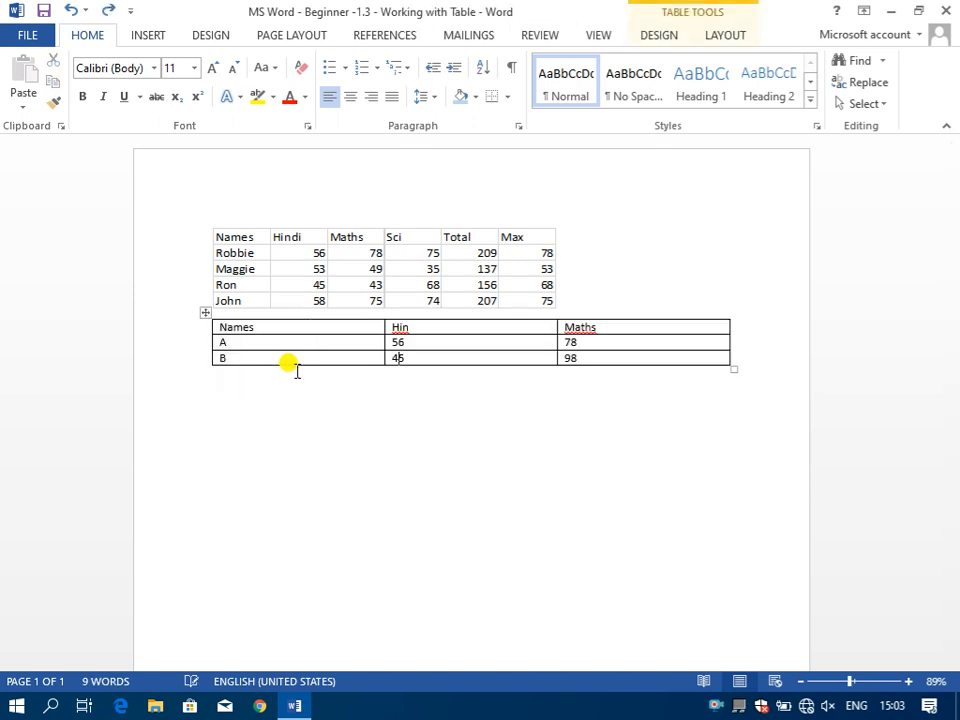
- Apply the blue grid table style with a solid header row and banded rows to the new table
{"action": "left_click", "coordinate": [733, 38]}
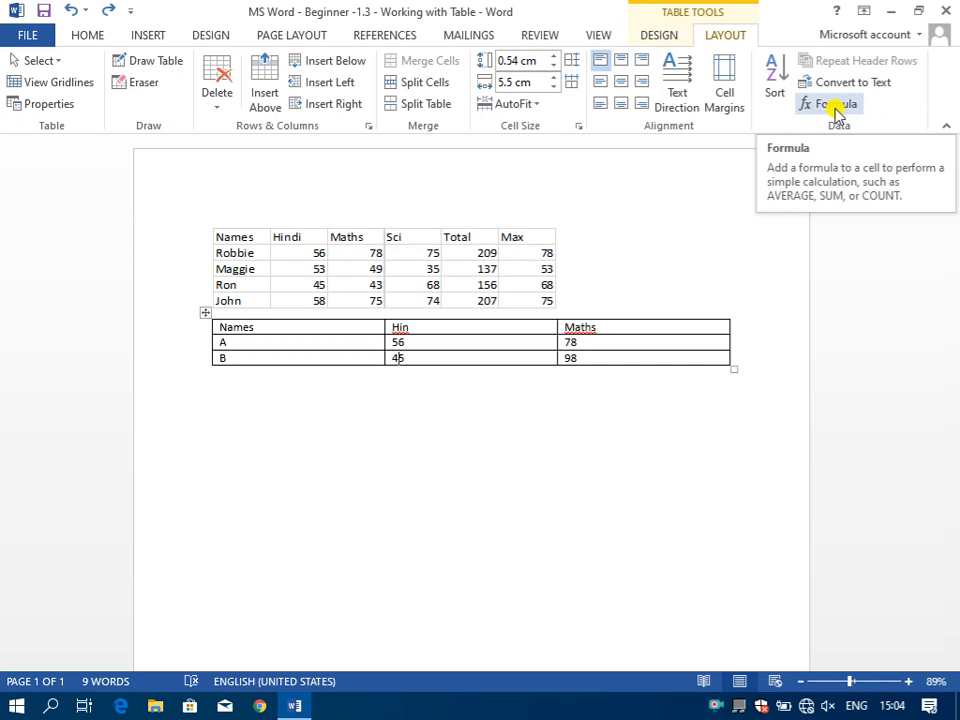
{"action": "left_click", "coordinate": [655, 37]}
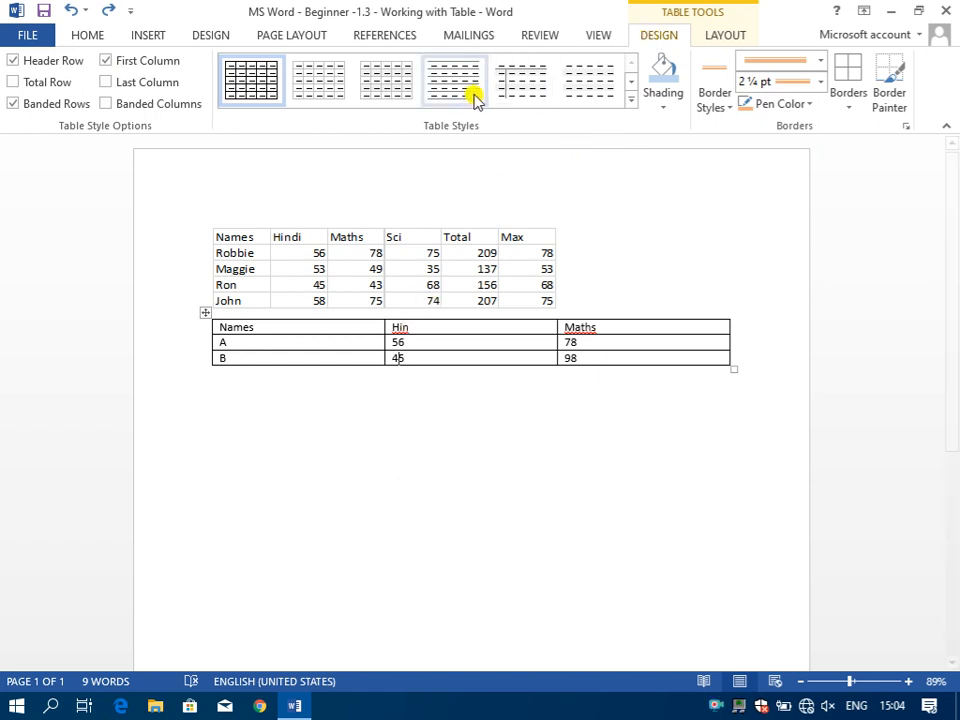
{"action": "left_click", "coordinate": [632, 101]}
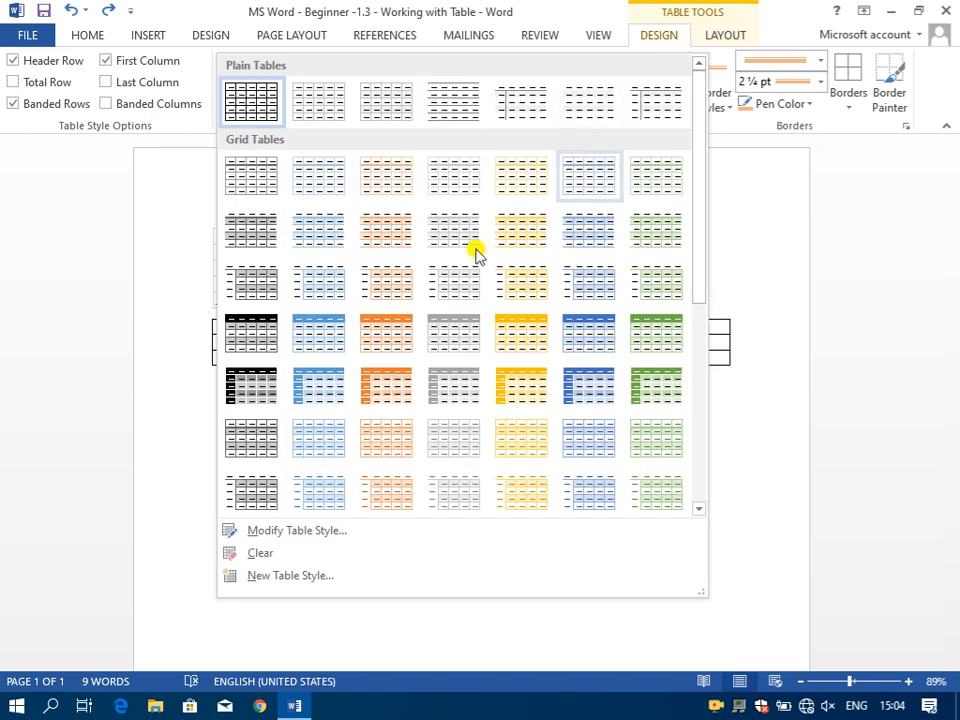
{"action": "left_click", "coordinate": [593, 340]}
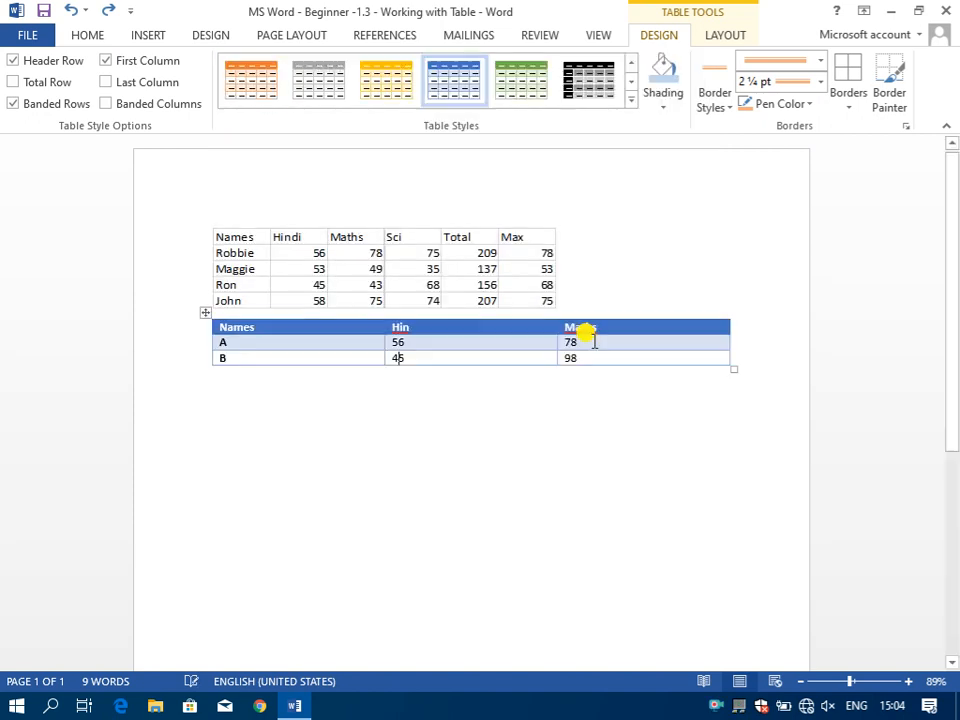
- Change the font color of the header row Names, Hin and Maths to a lighter shade of orange
{"action": "mouse_move", "coordinate": [602, 323]}
{"action": "left_mouse_down"}
{"action": "mouse_move", "coordinate": [447, 316]}
{"action": "mouse_move", "coordinate": [318, 342]}
{"action": "mouse_move", "coordinate": [250, 320]}
{"action": "left_mouse_up"}
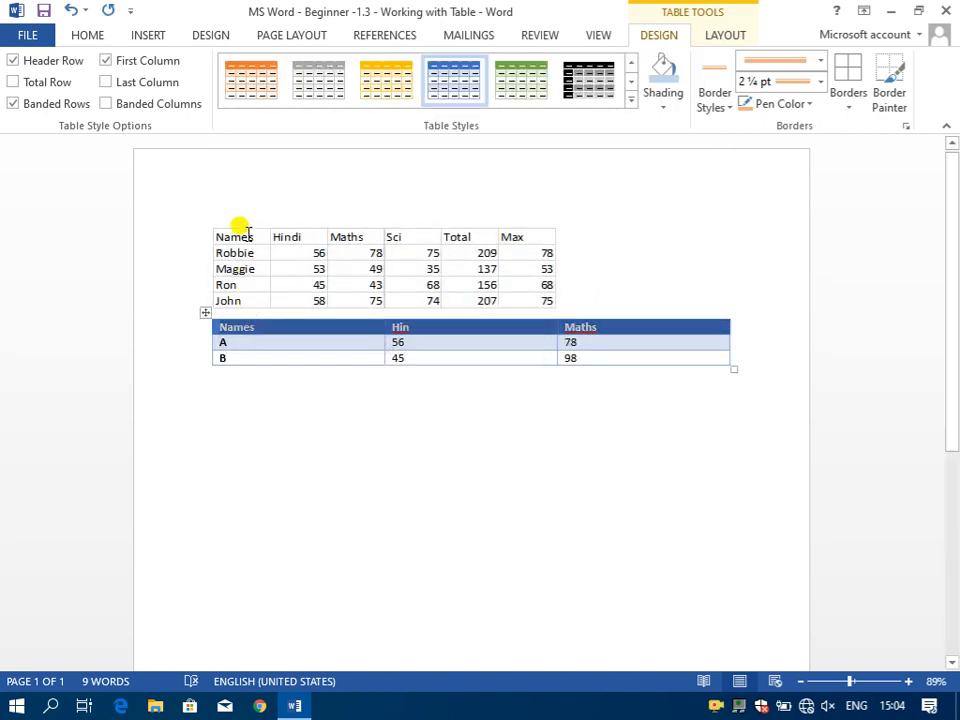
{"action": "left_click", "coordinate": [87, 37]}
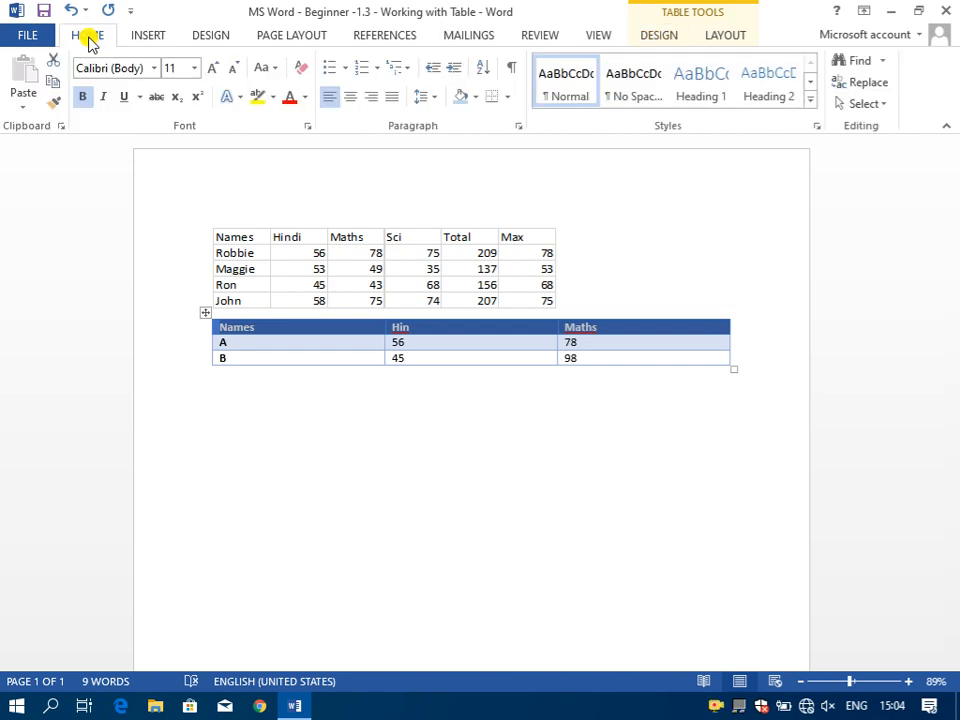
{"action": "left_click", "coordinate": [303, 99]}
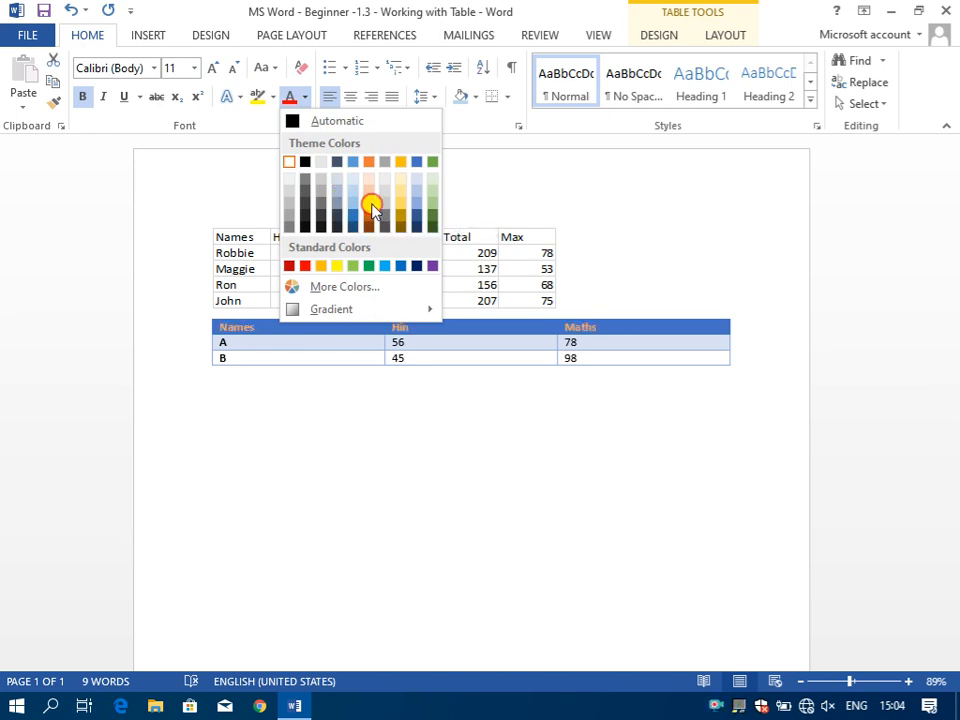
{"action": "left_click", "coordinate": [371, 205]}
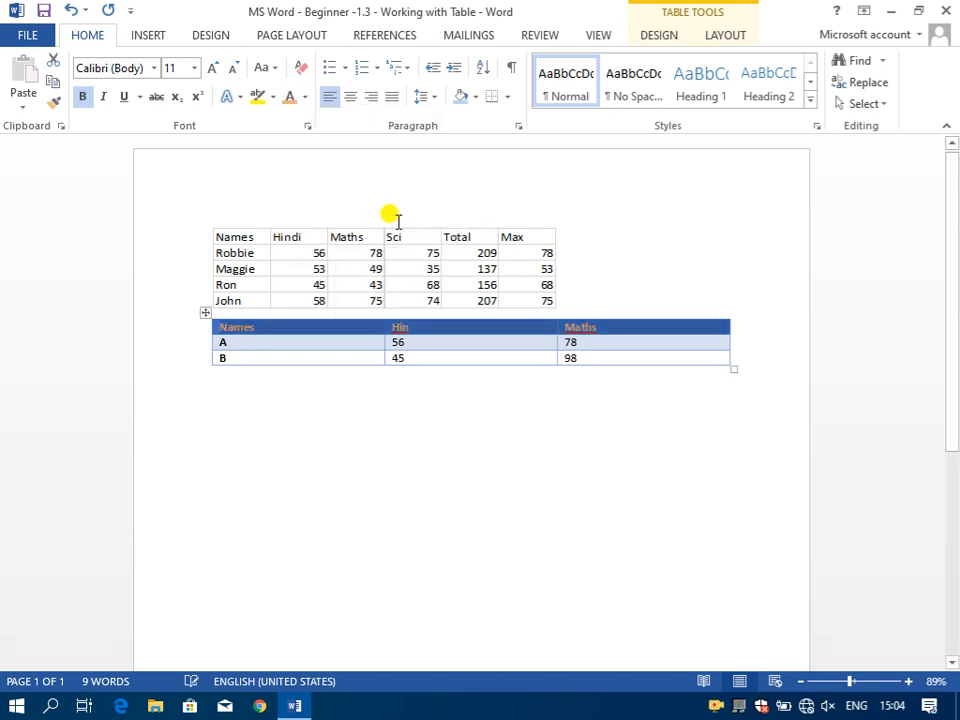
{"action": "left_click", "coordinate": [622, 344]}
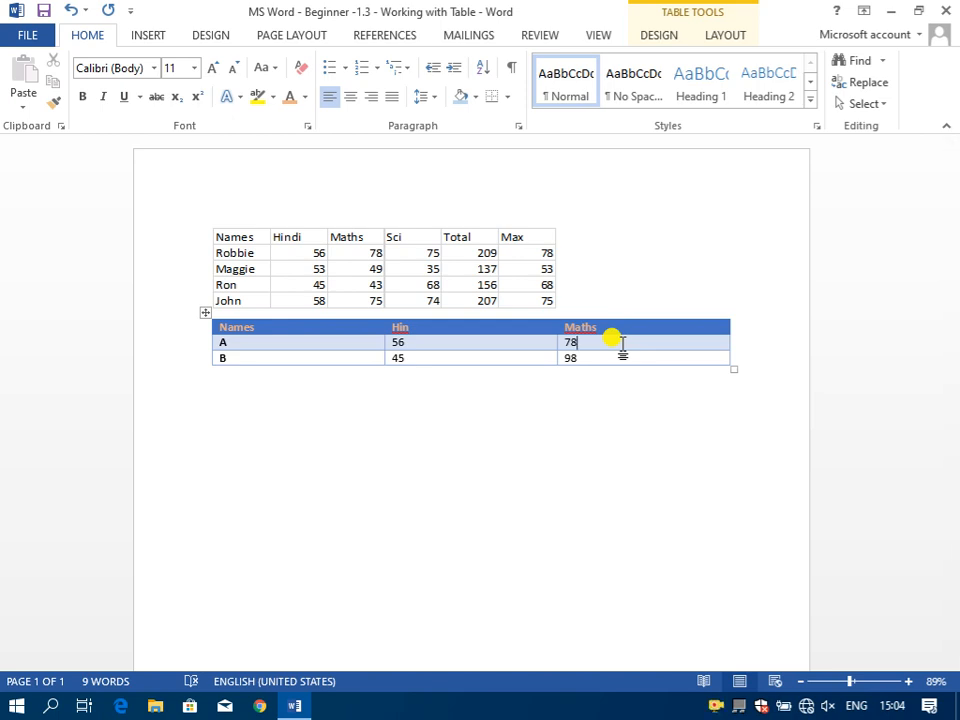
- Close the document
{"action": "left_click", "coordinate": [677, 49]}
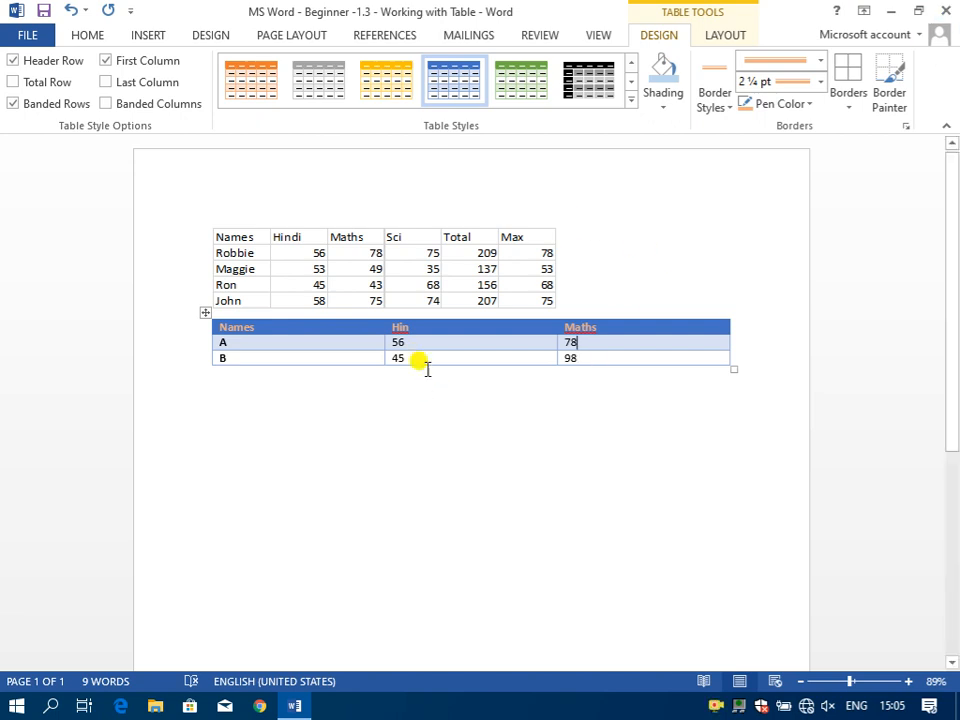
{"action": "left_click", "coordinate": [945, 10]}
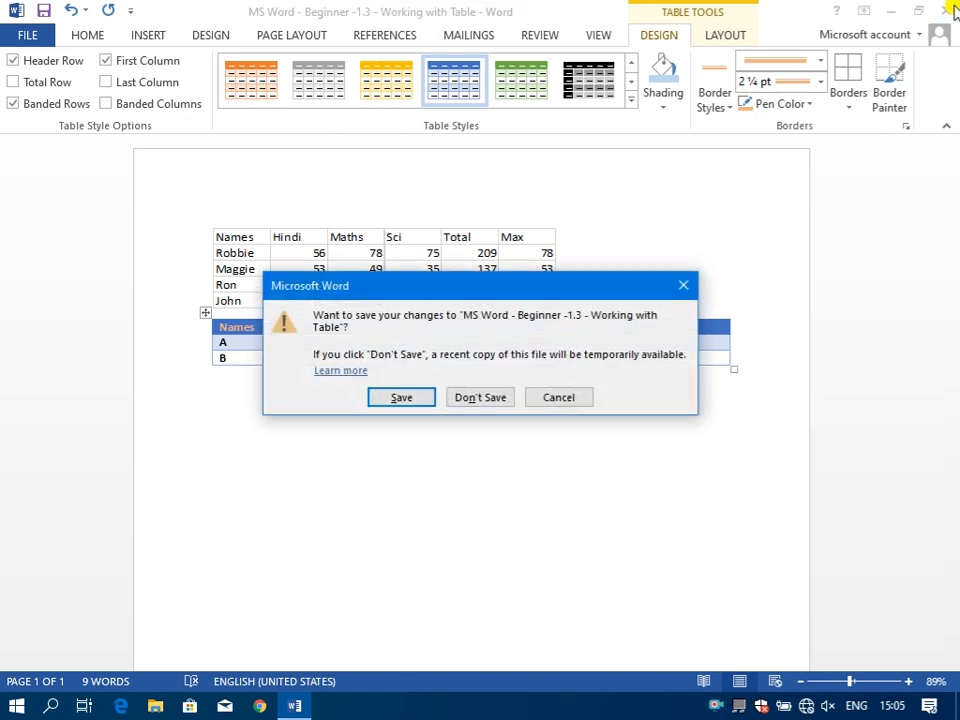